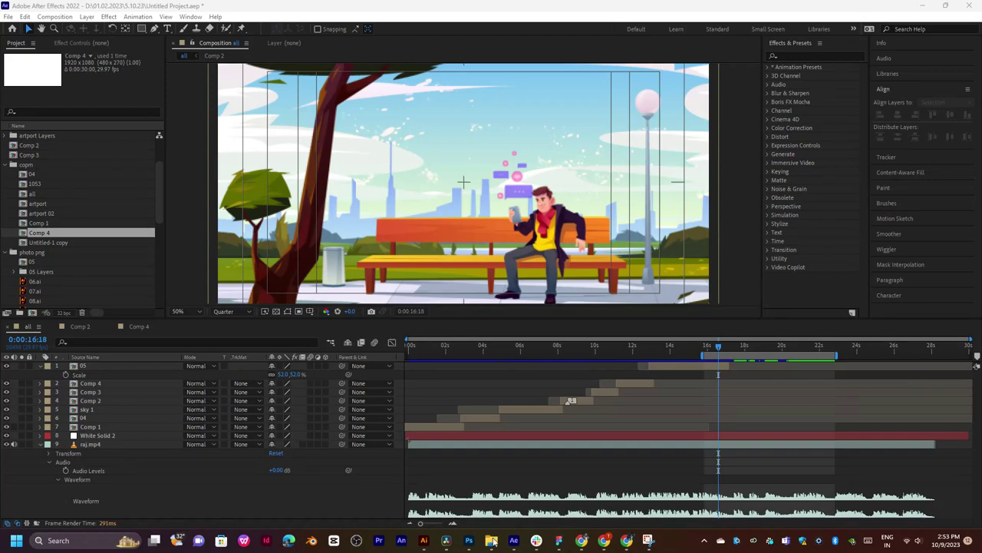
Drag illustration file 17 from the 5.10.23 folder into the After Effects Project panel.
{"action": "mouse_move", "coordinate": [492, 541]}
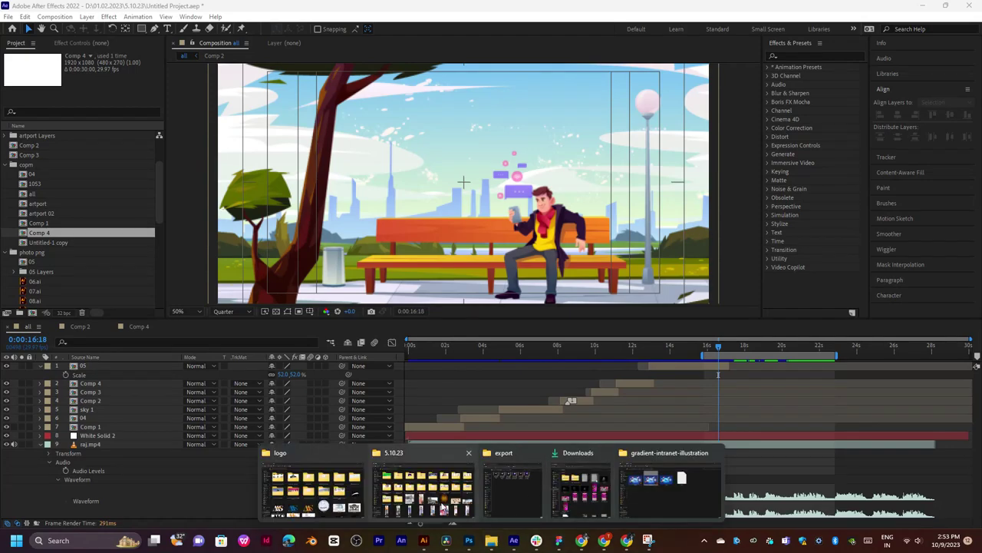
{"action": "left_click", "coordinate": [443, 509]}
{"action": "scroll", "coordinate": [690, 345], "scroll_direction": "down", "scroll_amount": 5}
{"action": "left_click", "coordinate": [801, 449]}
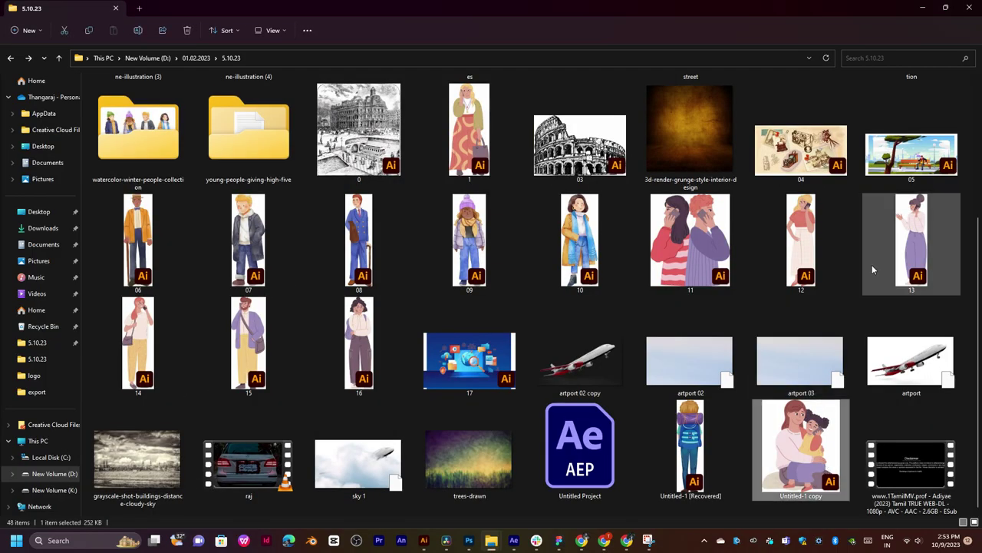
{"action": "left_click", "coordinate": [431, 378]}
{"action": "mouse_move", "coordinate": [433, 372]}
{"action": "left_mouse_down"}
{"action": "mouse_move", "coordinate": [168, 249]}
{"action": "mouse_move", "coordinate": [52, 178]}
{"action": "left_mouse_up"}
{"action": "key", "text": "alt+Tab"}
{"action": "key", "text": "alt+Tab"}
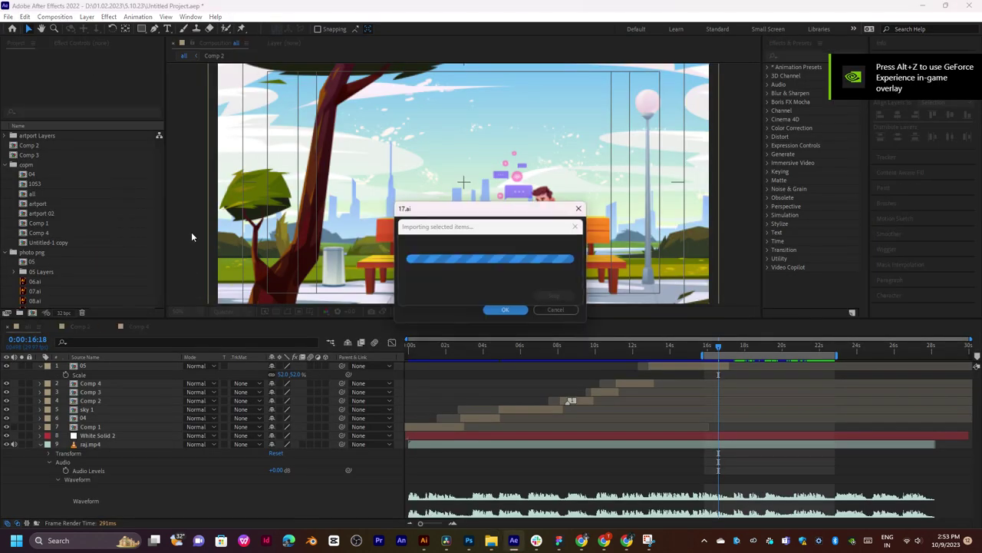
Import 17.ai as a composition and open the 17 comp.
{"action": "left_click", "coordinate": [511, 311]}
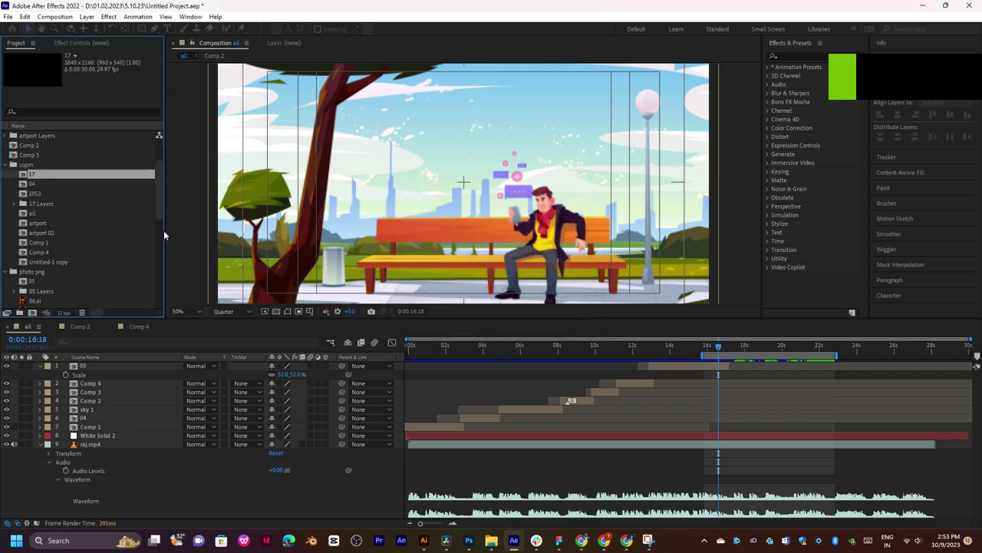
{"action": "double_click", "coordinate": [35, 186]}
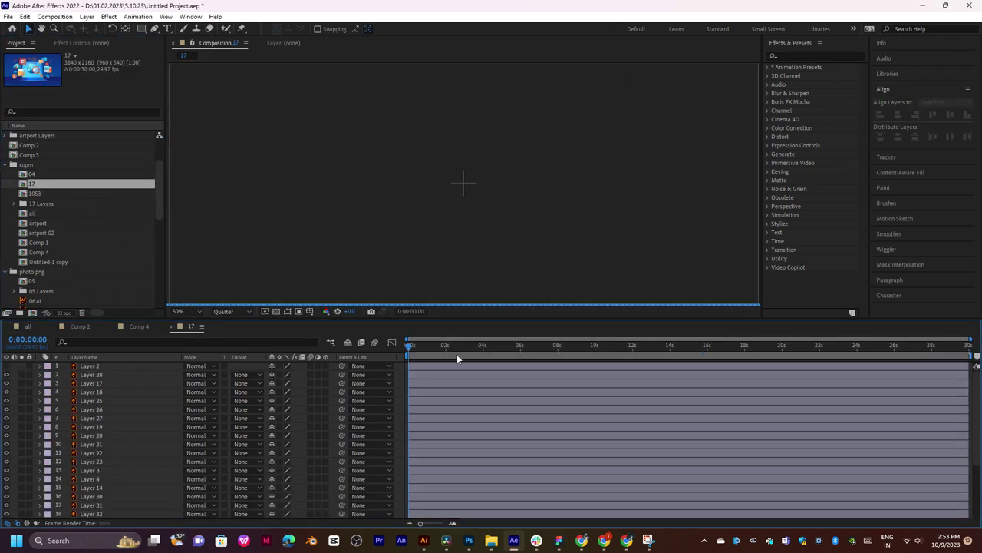
{"action": "scroll", "coordinate": [480, 276], "scroll_direction": "down", "scroll_amount": 4}
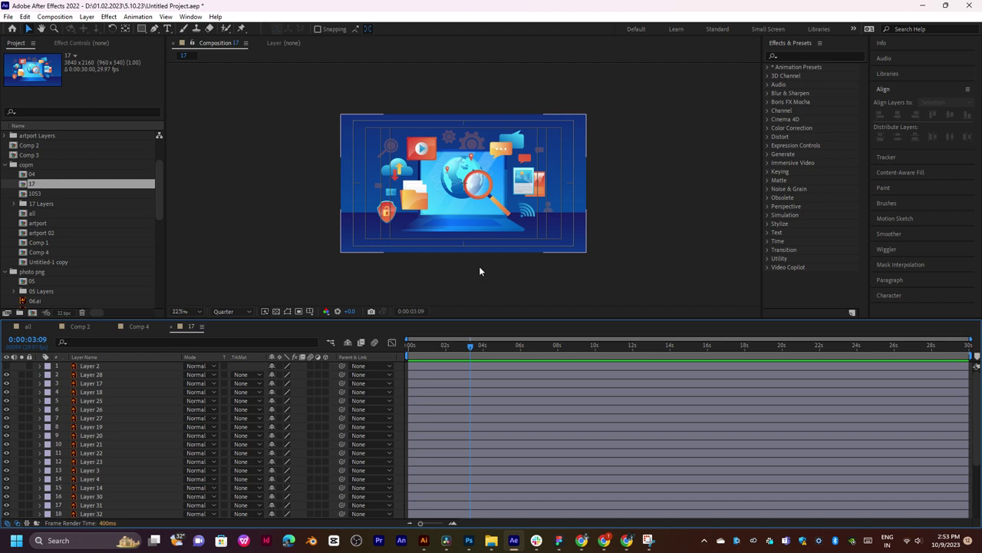
{"action": "scroll", "coordinate": [478, 270], "scroll_direction": "up", "scroll_amount": 2}
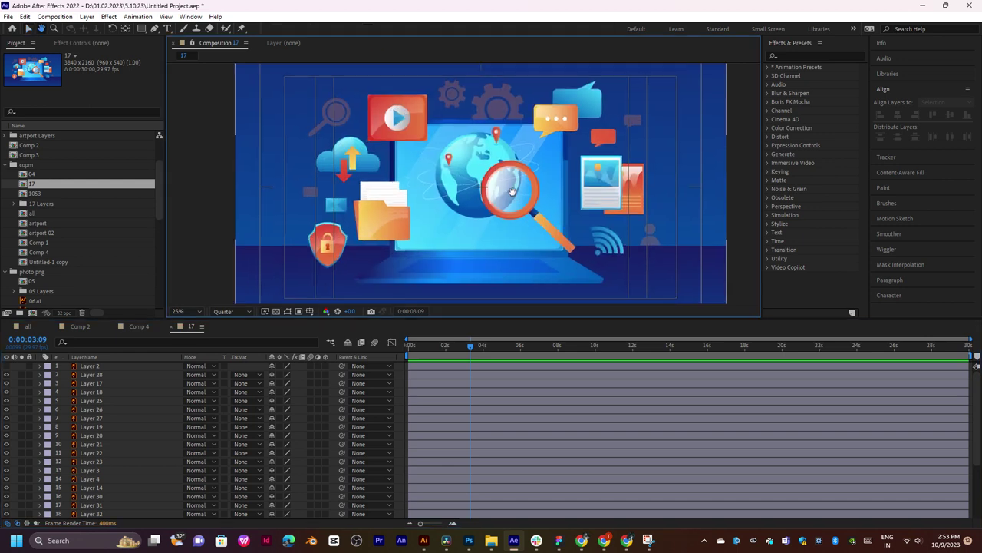
Solo the icon layers Layer 28 through Layer 22 together.
{"action": "left_click", "coordinate": [89, 366]}
{"action": "left_click", "coordinate": [91, 374]}
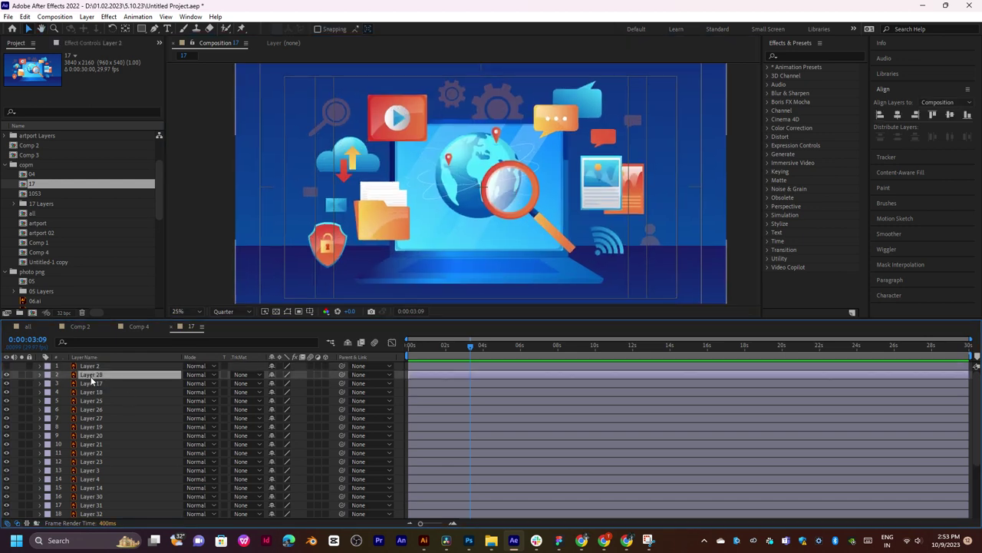
{"action": "left_click", "coordinate": [110, 453], "text": "shift"}
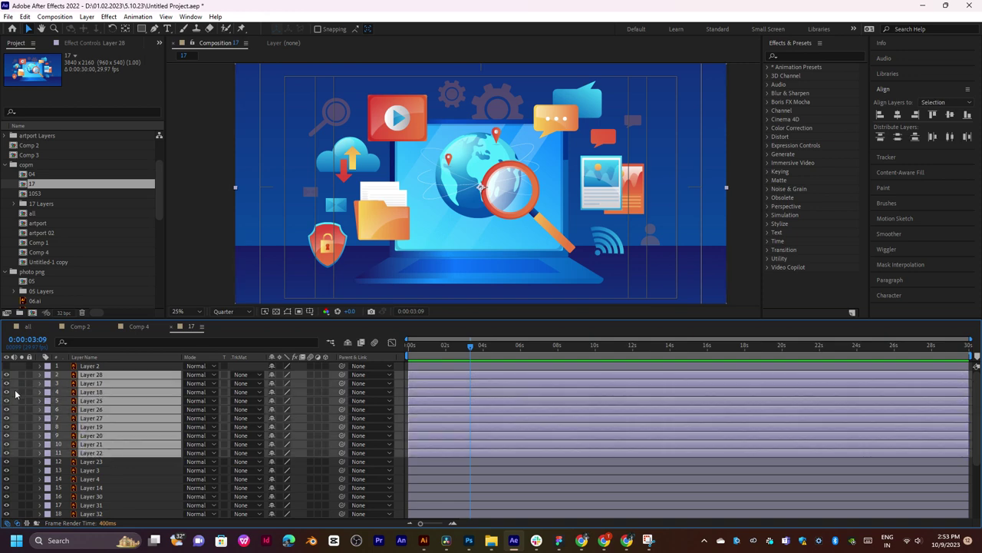
{"action": "left_click", "coordinate": [22, 374]}
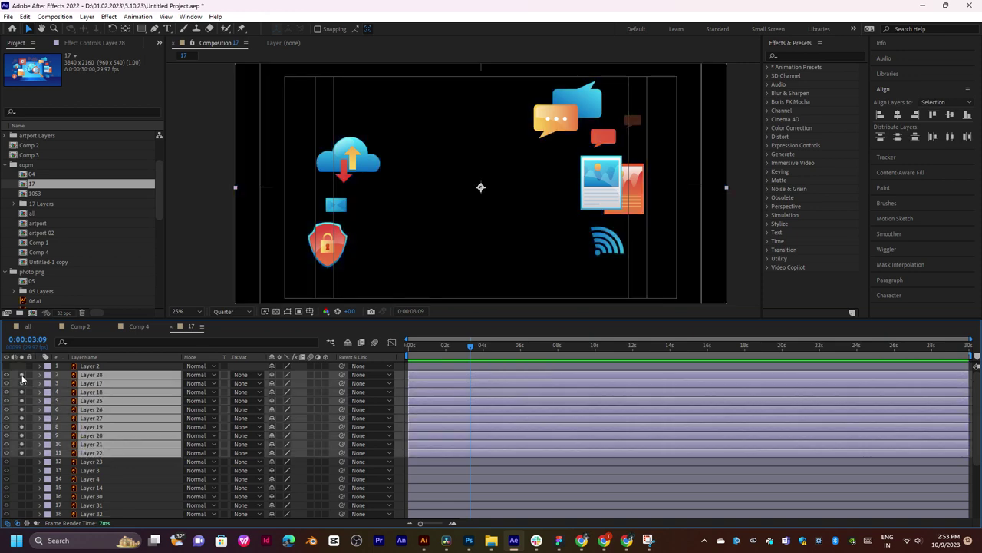
{"action": "left_click", "coordinate": [21, 375]}
{"action": "left_click", "coordinate": [21, 374]}
Also solo Layers 23, 3 and 4, leaving the Layer 14 magnifier unsoloed.
{"action": "left_click", "coordinate": [22, 462]}
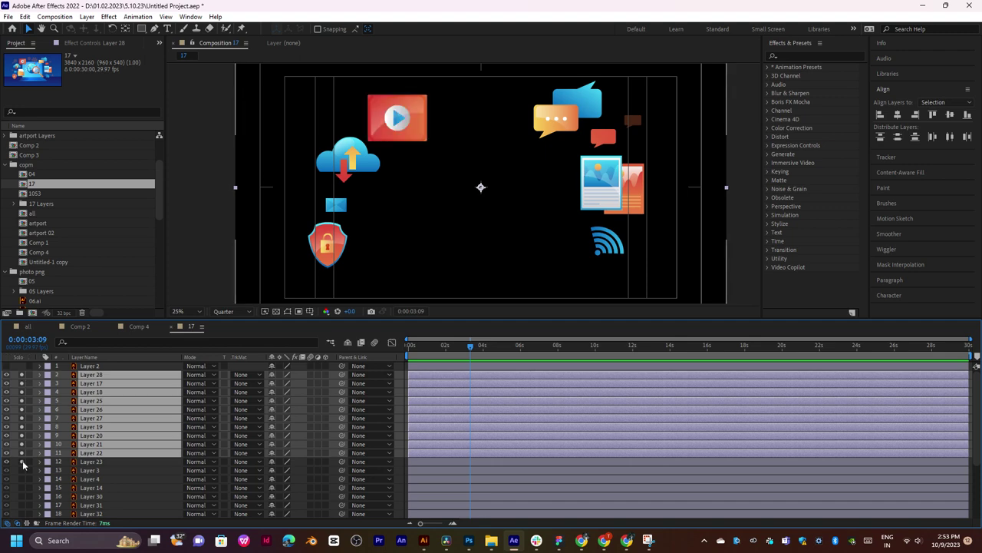
{"action": "left_click", "coordinate": [22, 461]}
{"action": "left_click", "coordinate": [22, 461]}
{"action": "left_click", "coordinate": [21, 470]}
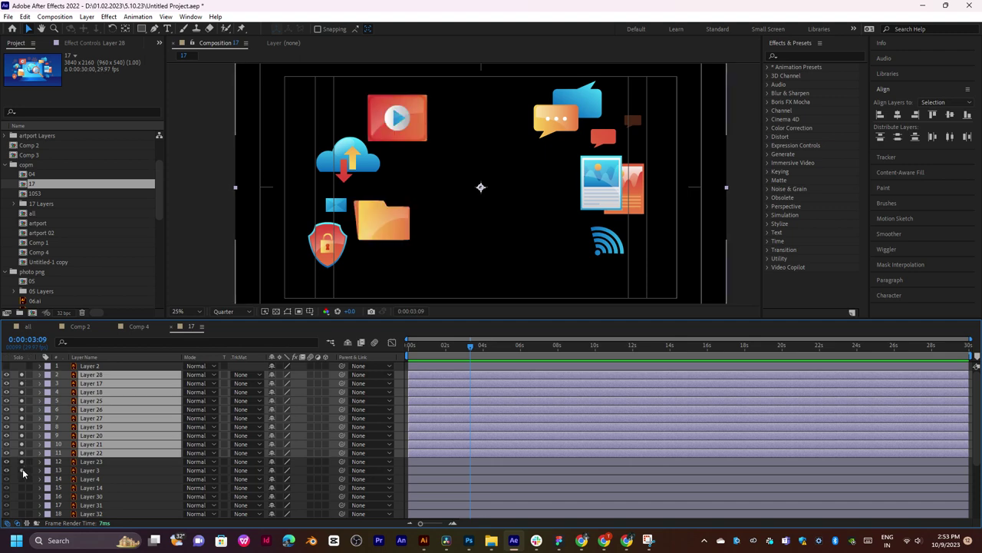
{"action": "left_click", "coordinate": [21, 470]}
{"action": "left_click", "coordinate": [22, 469]}
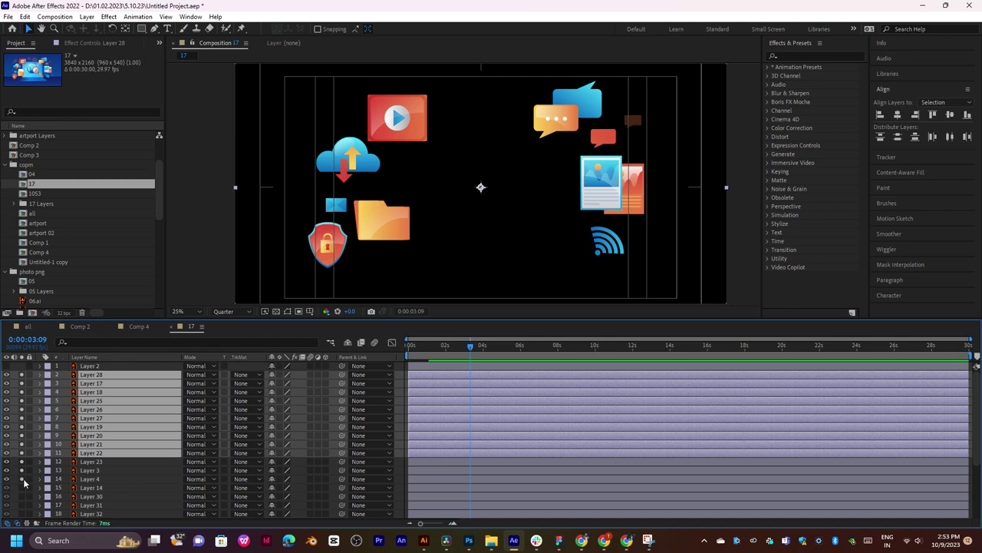
{"action": "left_click", "coordinate": [21, 478]}
{"action": "left_click", "coordinate": [21, 487]}
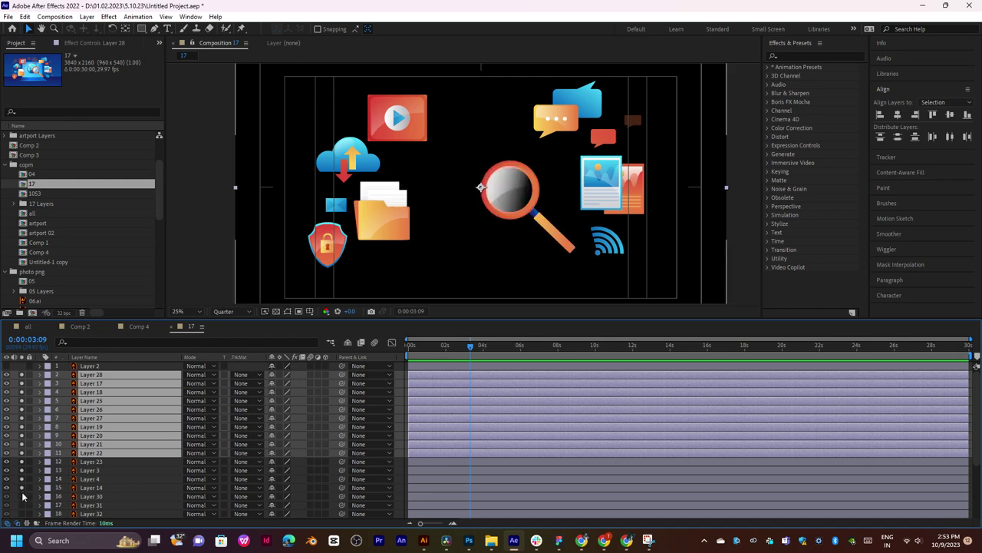
{"action": "left_click", "coordinate": [22, 488]}
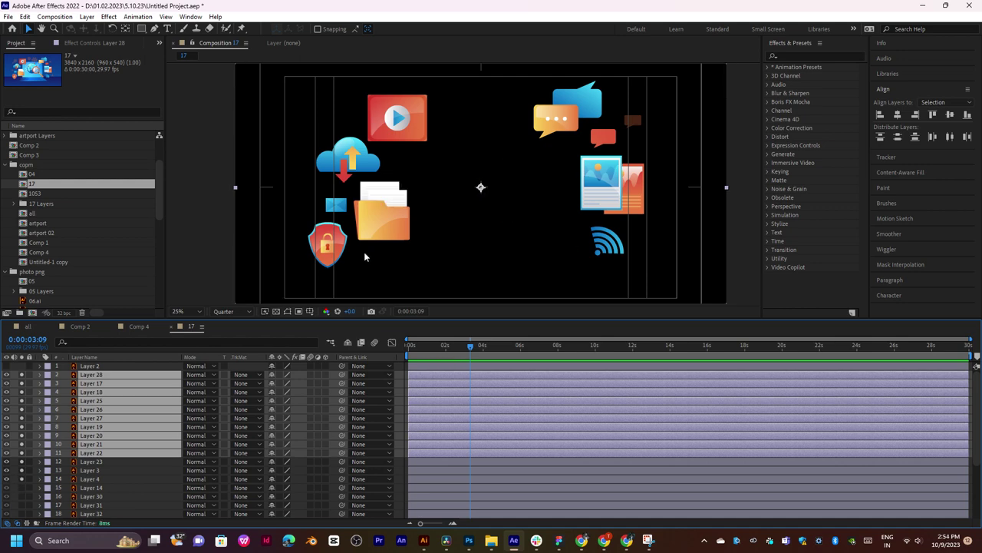
Zoom the timeline to 15 seconds, reveal the layers' Scale and enlarge the timeline.
{"action": "mouse_move", "coordinate": [442, 347]}
{"action": "left_mouse_down"}
{"action": "mouse_move", "coordinate": [397, 356]}
{"action": "mouse_move", "coordinate": [447, 350]}
{"action": "left_mouse_up"}
{"action": "key", "text": "equal"}
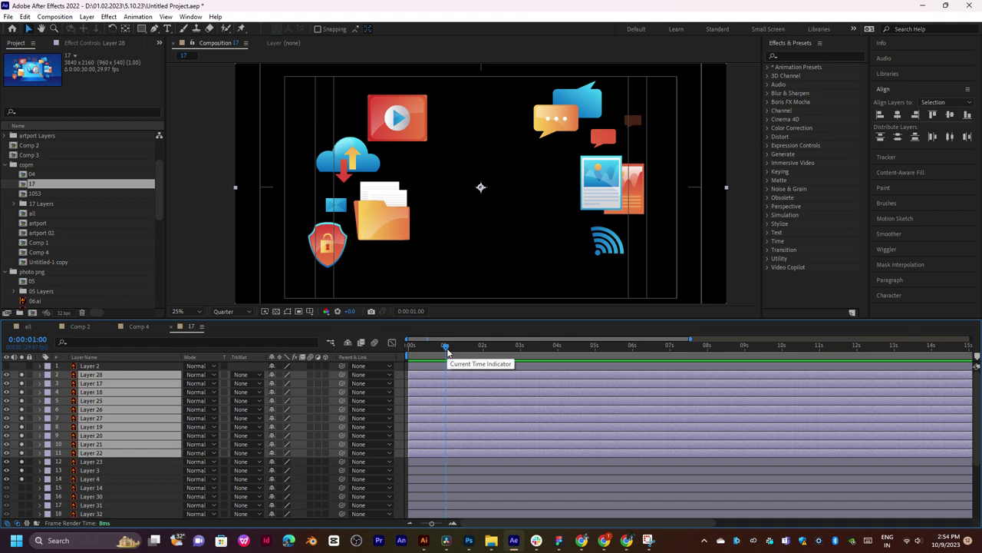
{"action": "key", "text": "alt+shift+s"}
{"action": "scroll", "coordinate": [466, 408], "scroll_direction": "down", "scroll_amount": 2}
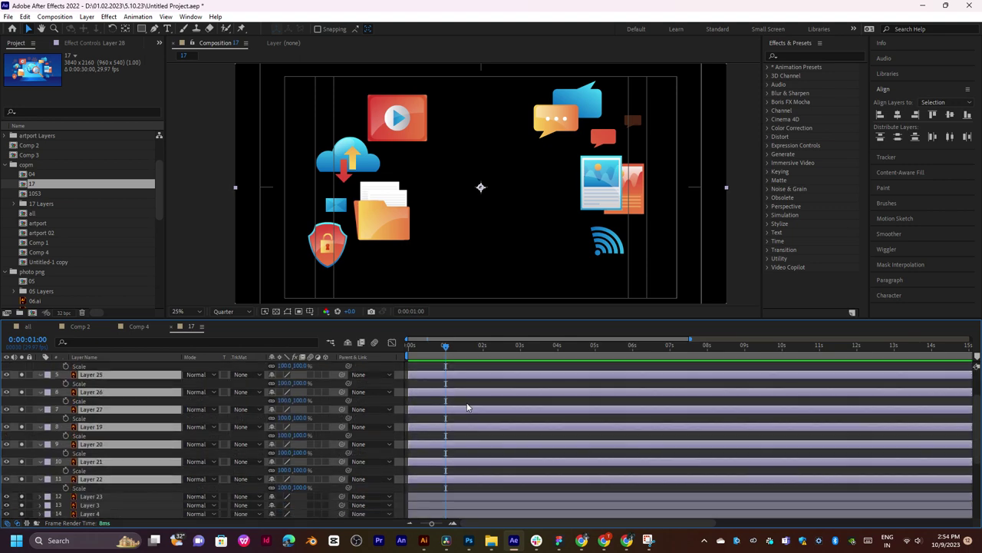
{"action": "left_click_drag", "start_coordinate": [464, 316], "coordinate": [464, 296]}
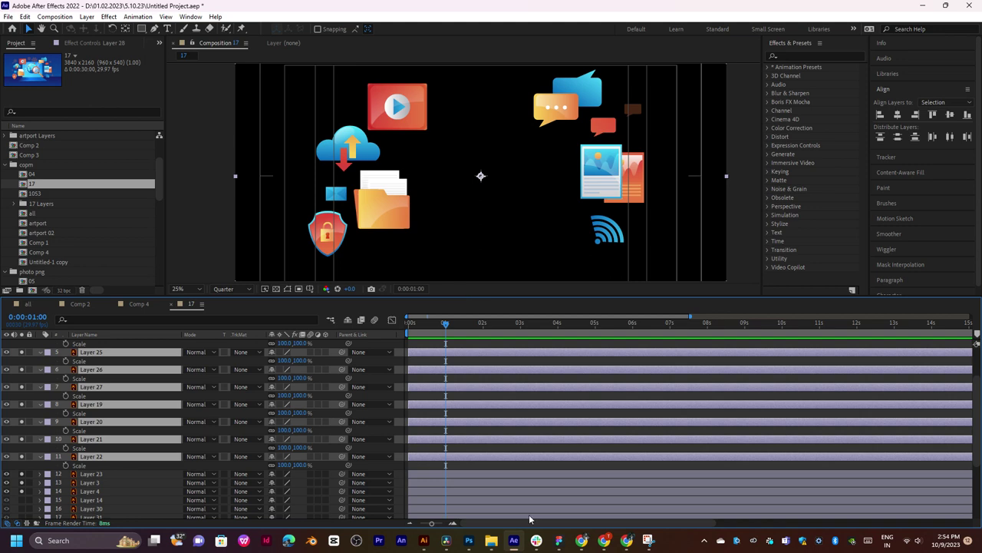
{"action": "scroll", "coordinate": [528, 502], "scroll_direction": "up", "scroll_amount": 2}
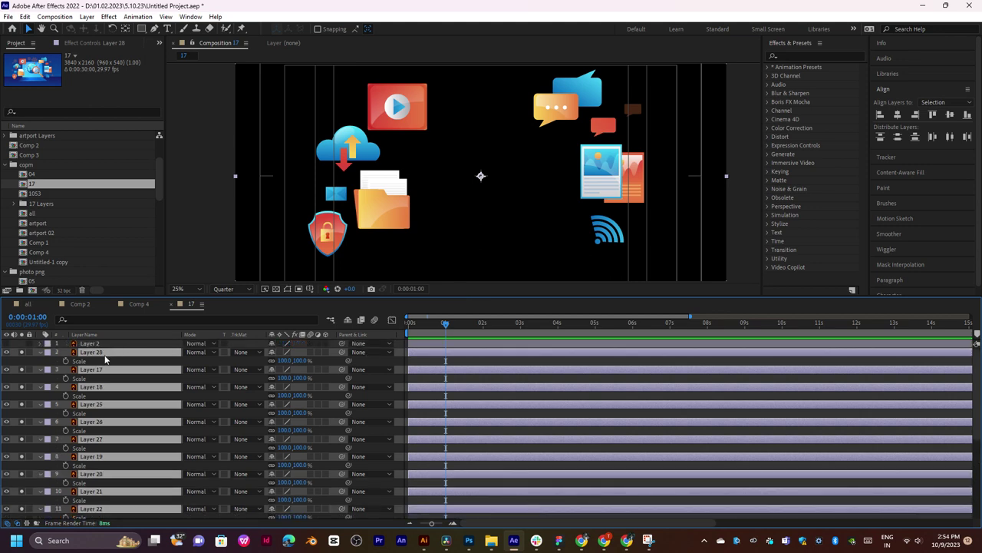
Select only Layer 28 and toggle its document icon's visibility off and on.
{"action": "left_click", "coordinate": [226, 129]}
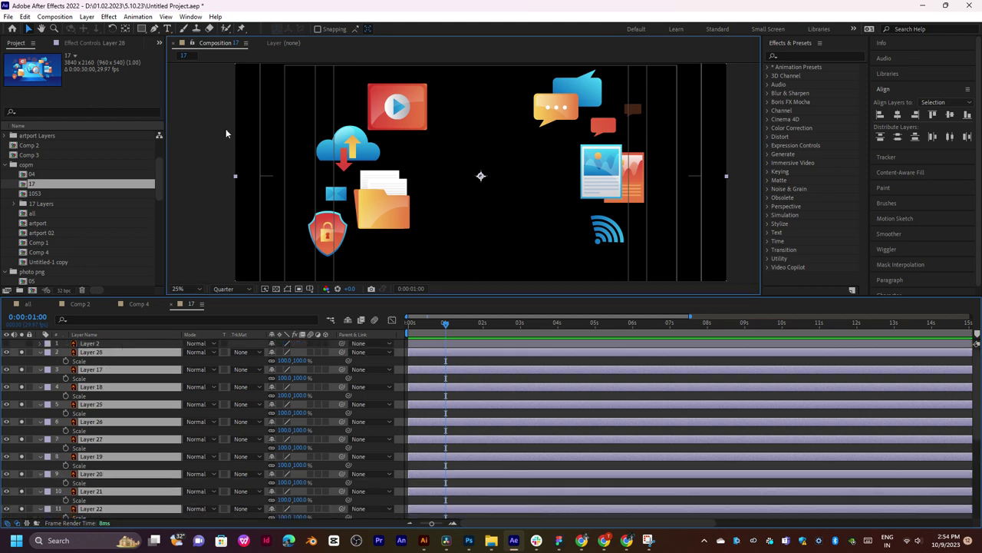
{"action": "left_click", "coordinate": [389, 192]}
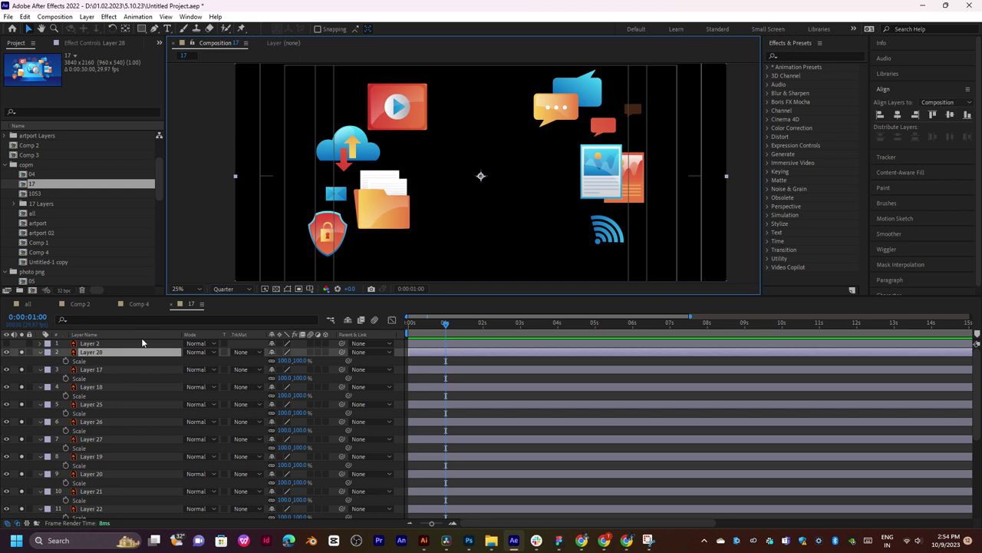
{"action": "left_click", "coordinate": [23, 355]}
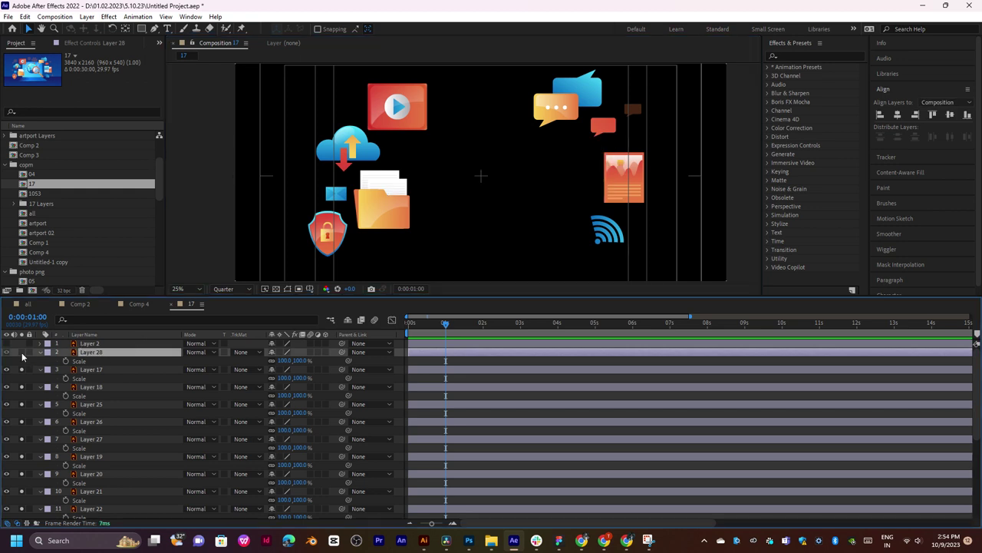
{"action": "left_click", "coordinate": [22, 354]}
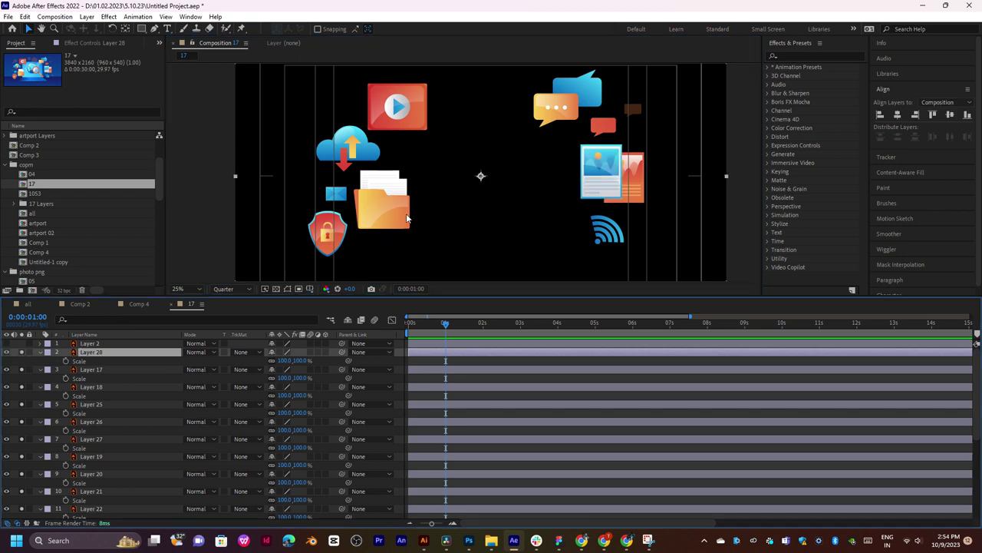
Identify the icons of Layers 28, 17 and 18, centering Layer 18's anchor point.
{"action": "left_click", "coordinate": [481, 178]}
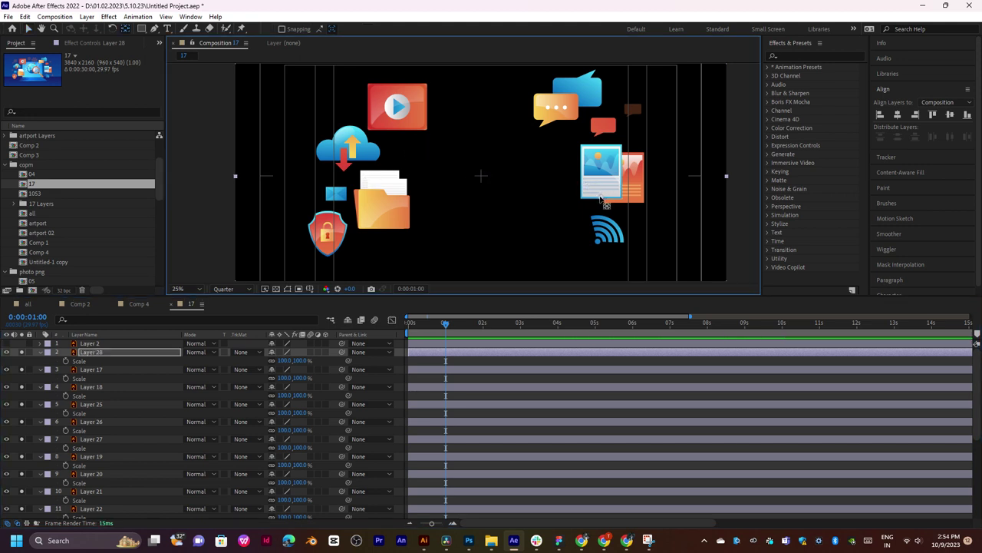
{"action": "left_click", "coordinate": [23, 372]}
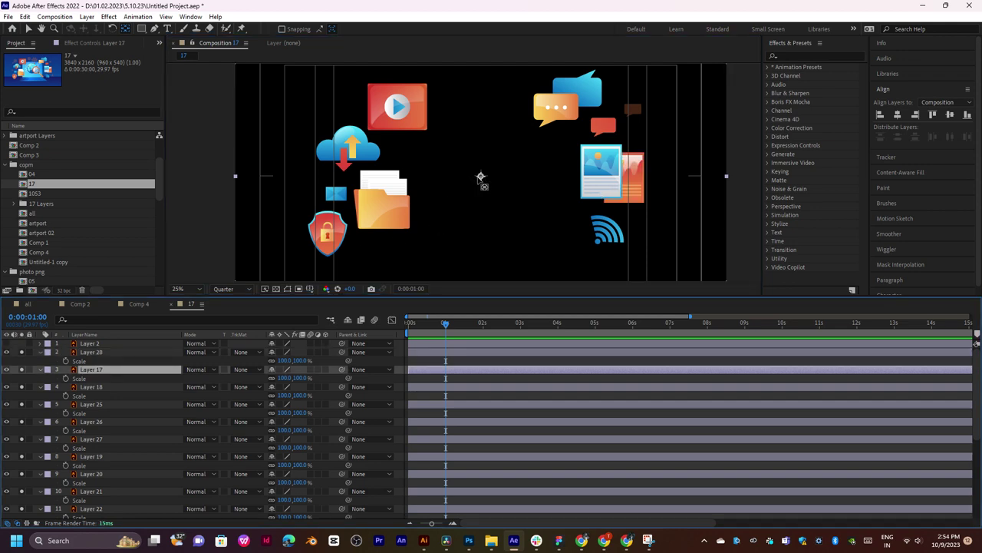
{"action": "left_click", "coordinate": [537, 188]}
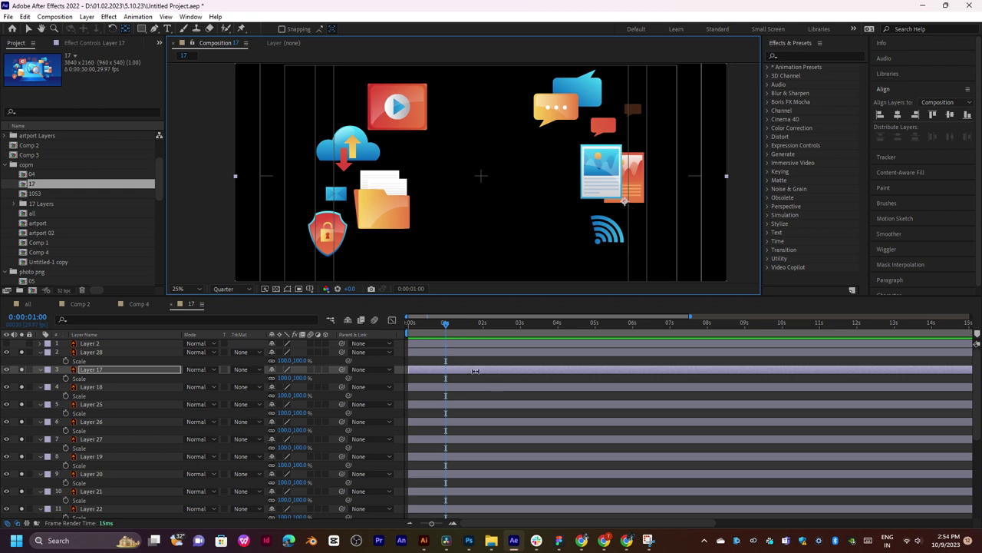
{"action": "left_click", "coordinate": [454, 386]}
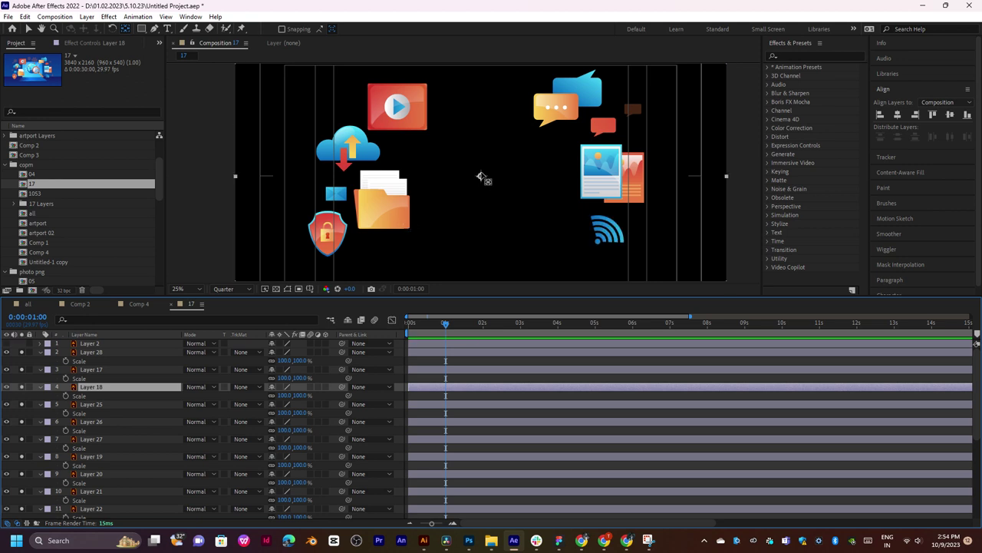
{"action": "left_click", "coordinate": [481, 177]}
{"action": "key", "text": "Return"}
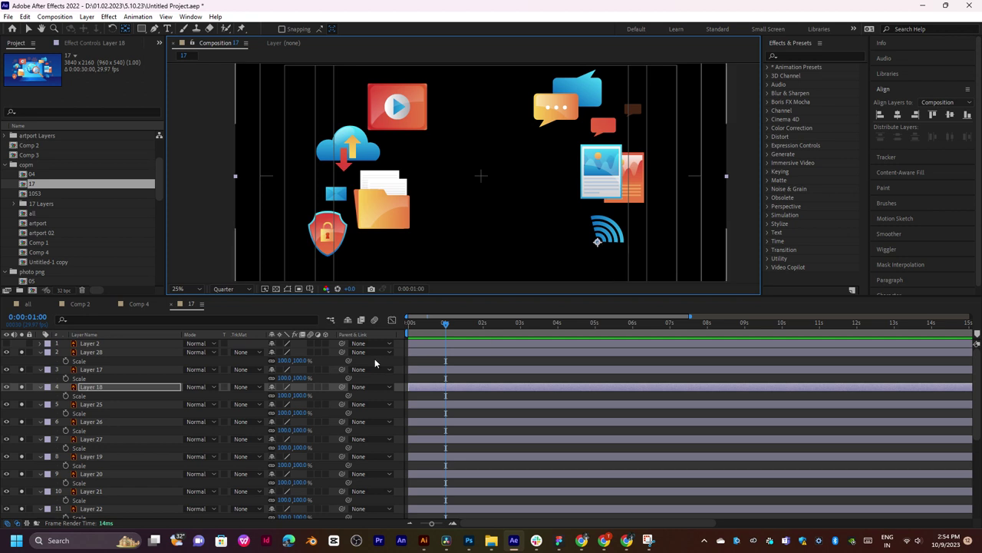
Identify the icons of Layers 25, 26 and 27 in the composition viewer.
{"action": "left_click", "coordinate": [432, 402]}
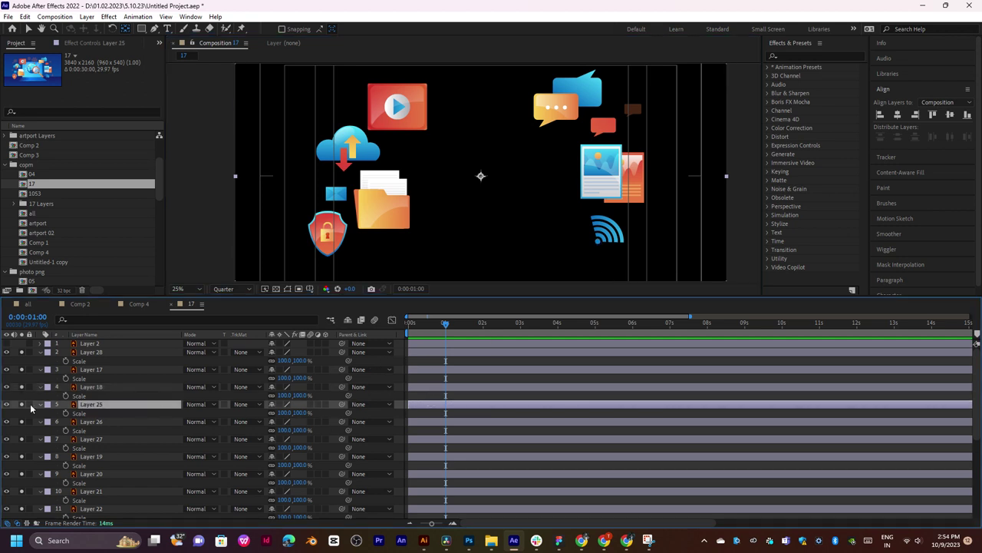
{"action": "left_click", "coordinate": [480, 178]}
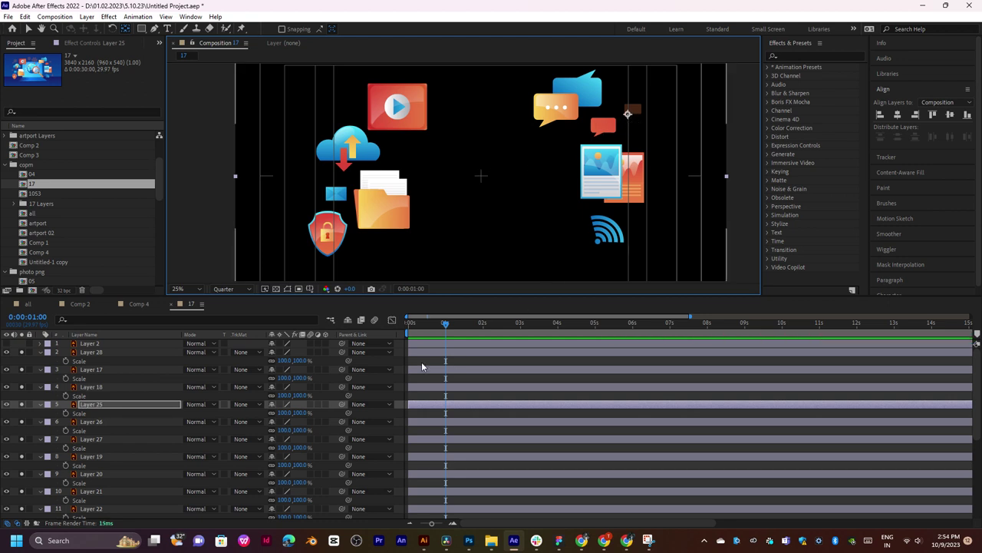
{"action": "left_click", "coordinate": [459, 423]}
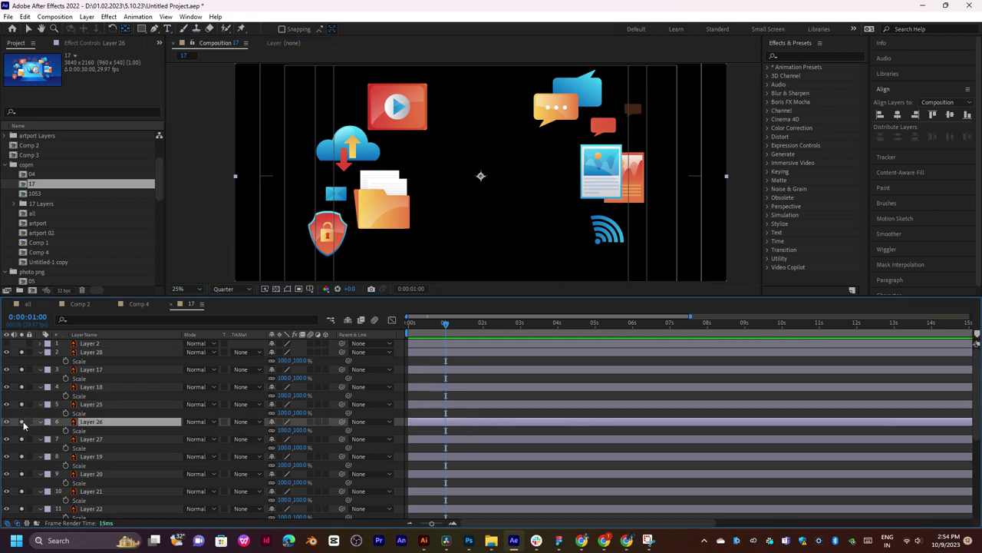
{"action": "left_click", "coordinate": [480, 178]}
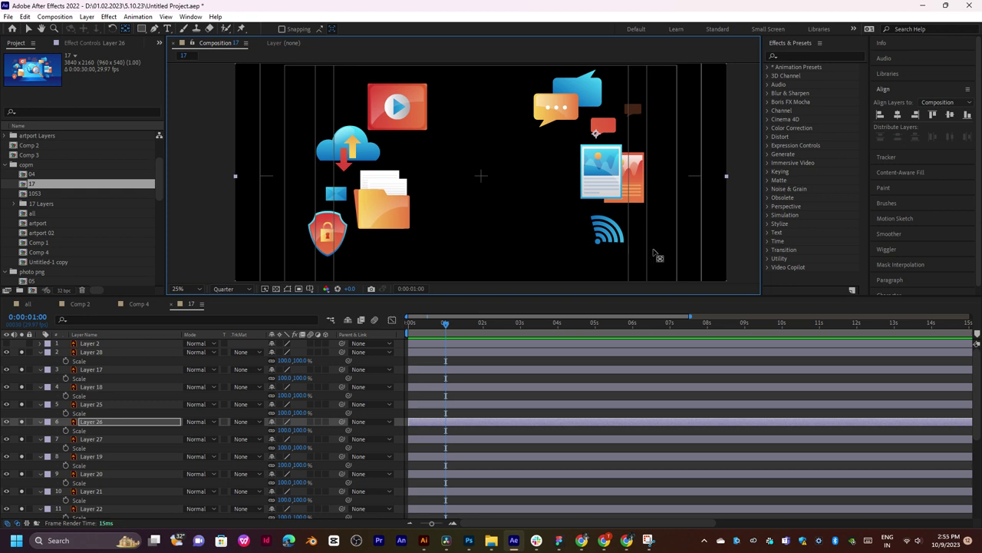
{"action": "left_click", "coordinate": [437, 440]}
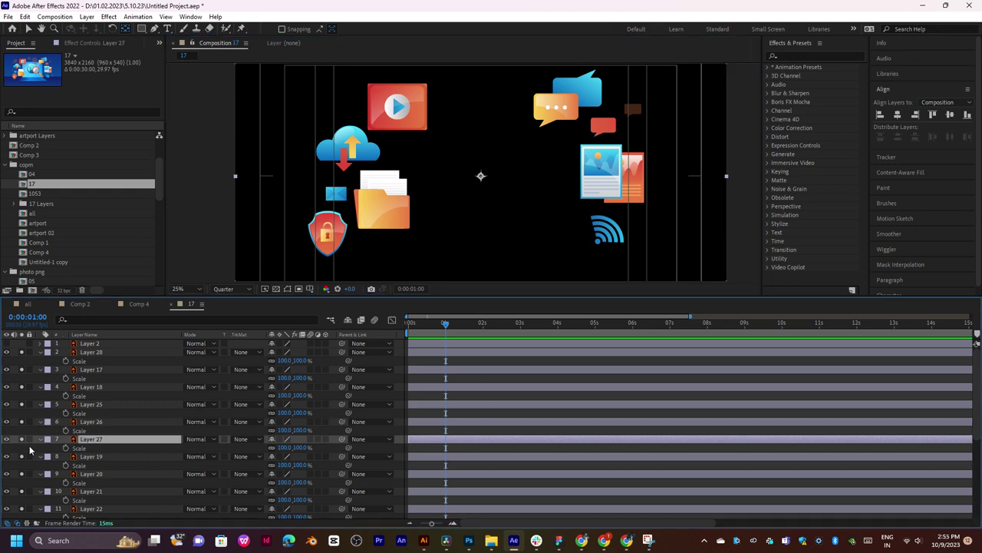
{"action": "left_click", "coordinate": [482, 180]}
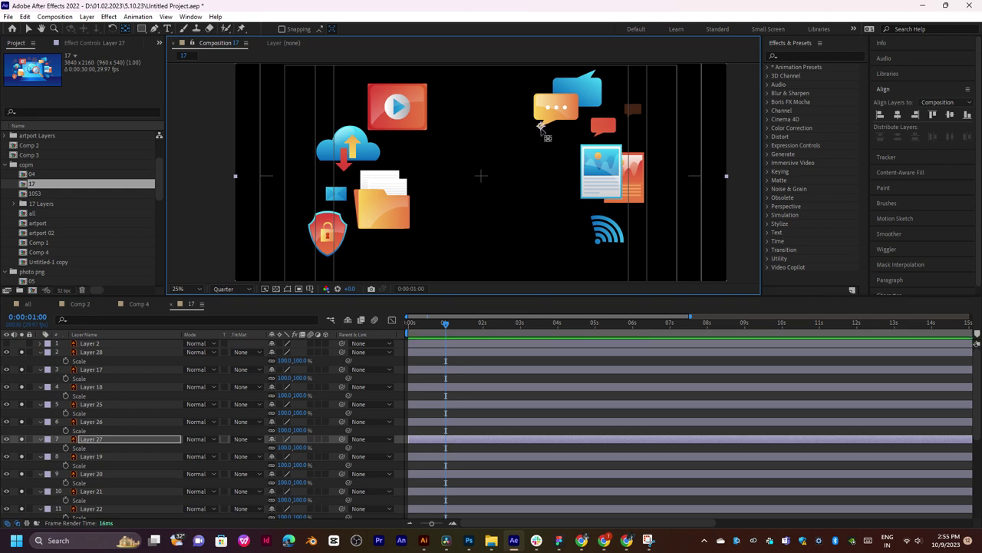
{"action": "left_click", "coordinate": [428, 458]}
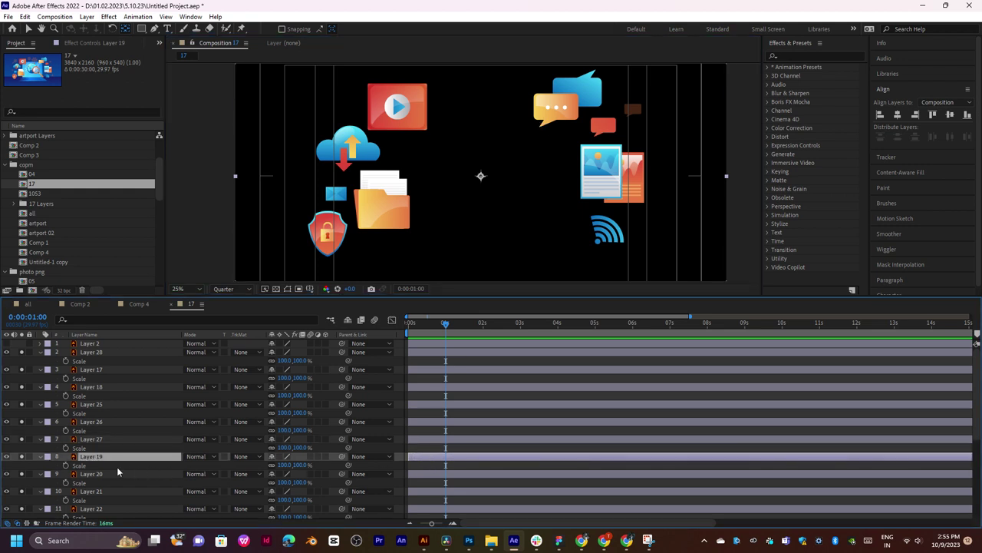
{"action": "left_click", "coordinate": [503, 161]}
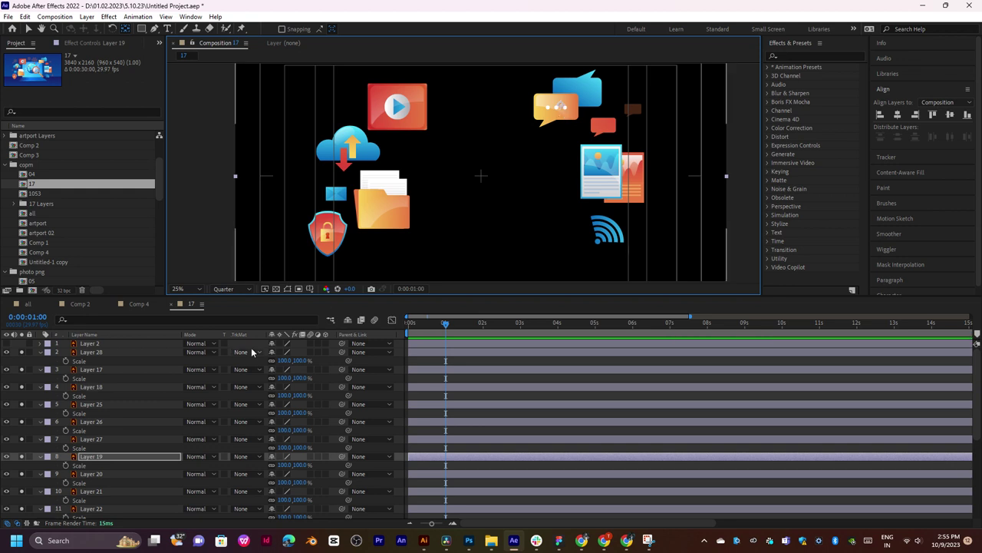
{"action": "left_click", "coordinate": [22, 458]}
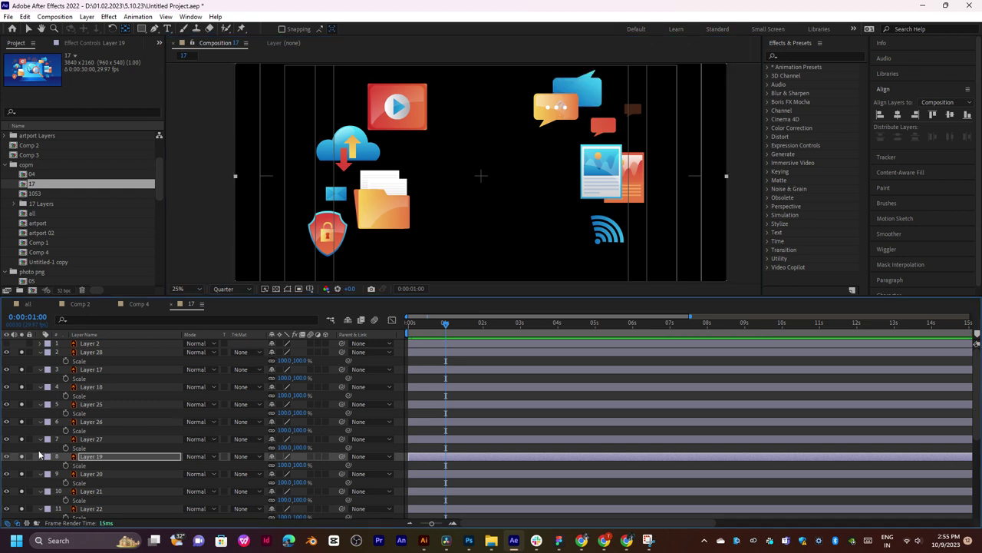
{"action": "left_click", "coordinate": [92, 475]}
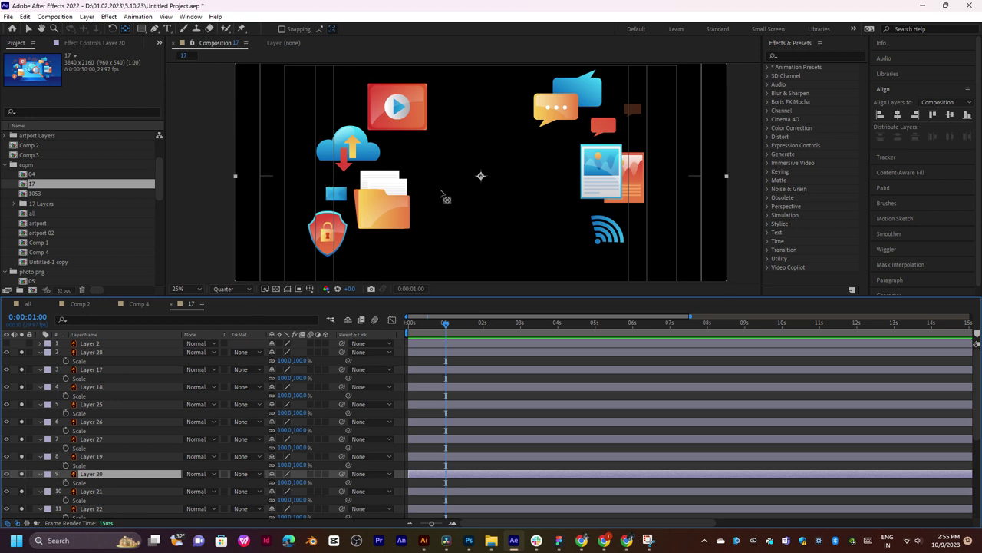
{"action": "left_click", "coordinate": [476, 183]}
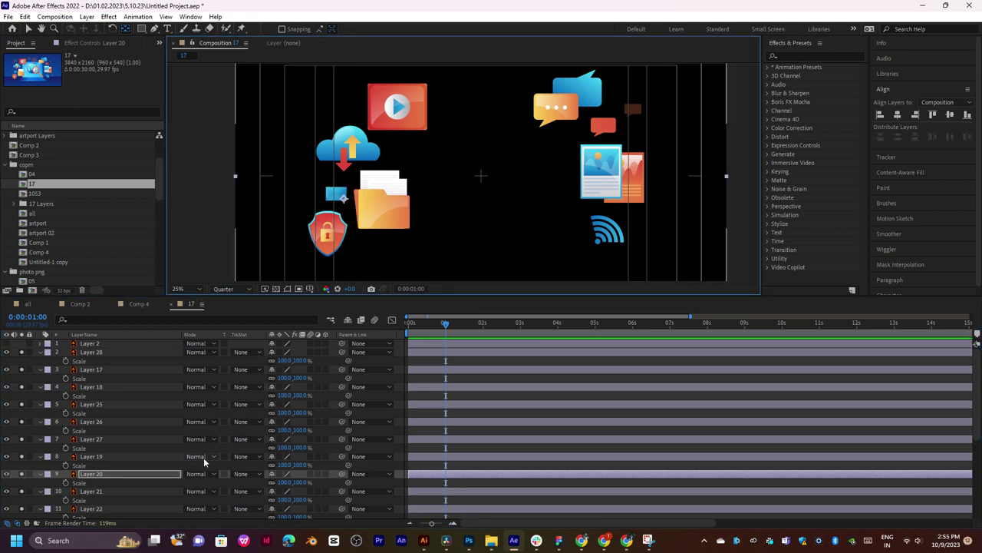
{"action": "left_click", "coordinate": [88, 491]}
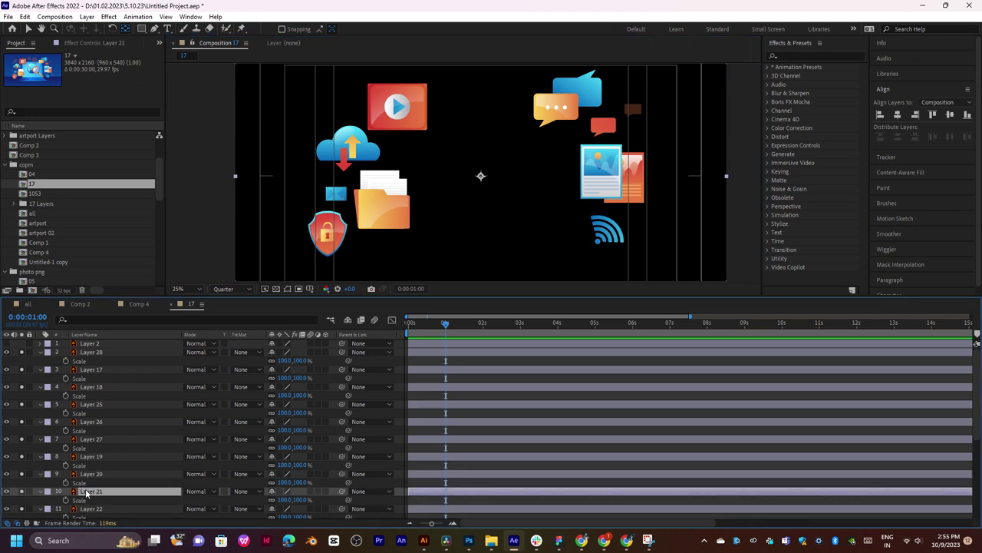
{"action": "left_click", "coordinate": [20, 492]}
{"action": "left_click", "coordinate": [21, 492]}
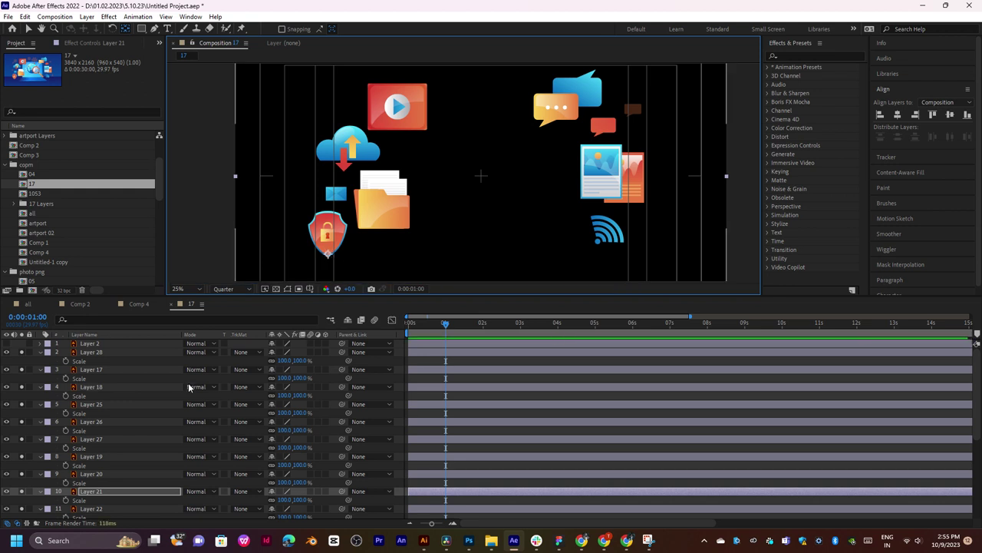
{"action": "scroll", "coordinate": [113, 449], "scroll_direction": "down", "scroll_amount": 3}
{"action": "left_click", "coordinate": [105, 456]}
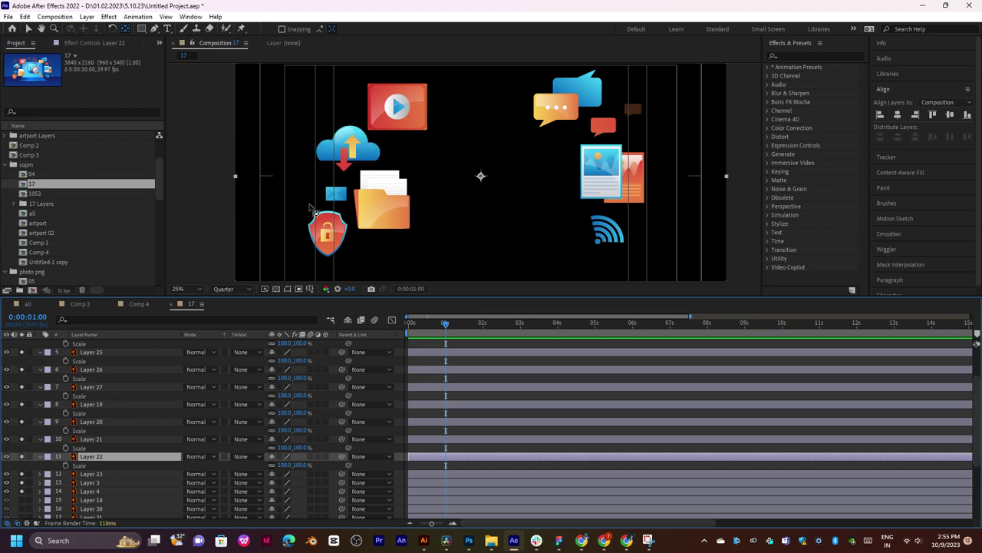
{"action": "left_click", "coordinate": [478, 175]}
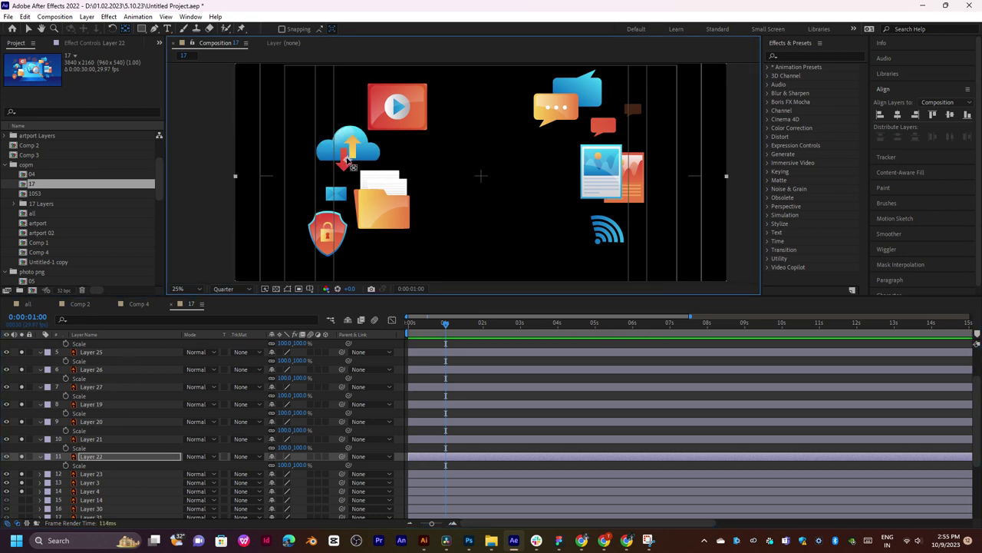
{"action": "left_click", "coordinate": [21, 457]}
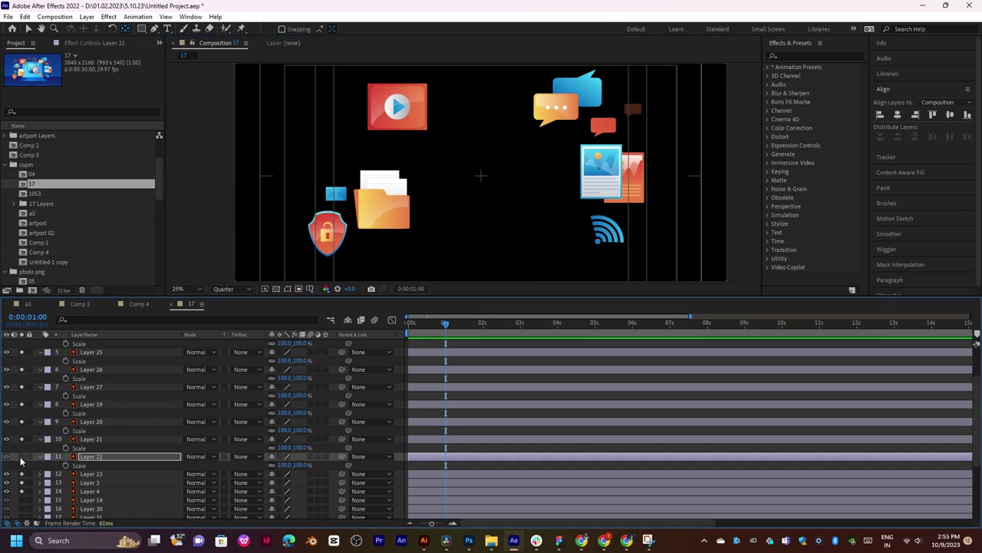
{"action": "left_click", "coordinate": [21, 458]}
{"action": "left_click", "coordinate": [22, 474]}
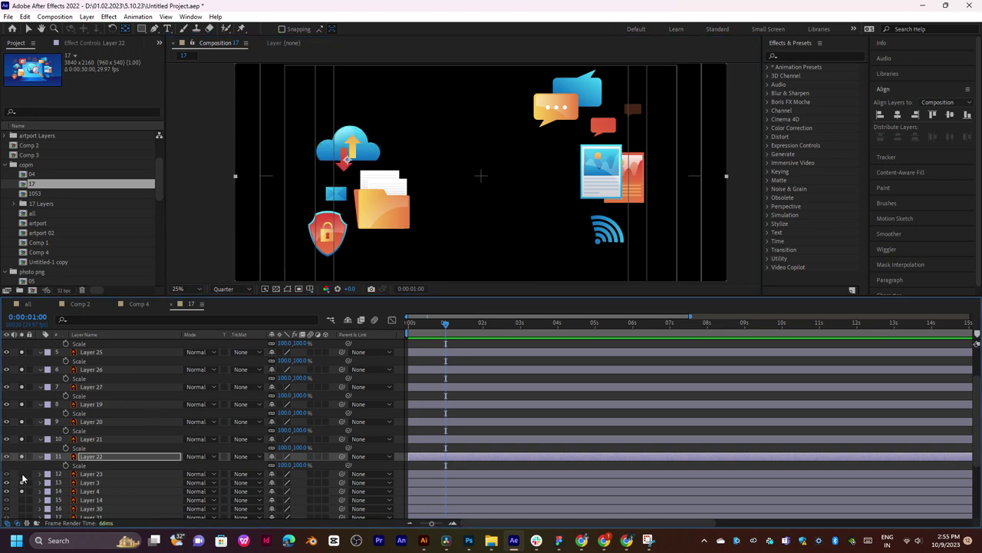
{"action": "left_click", "coordinate": [21, 475]}
{"action": "left_click", "coordinate": [110, 476]}
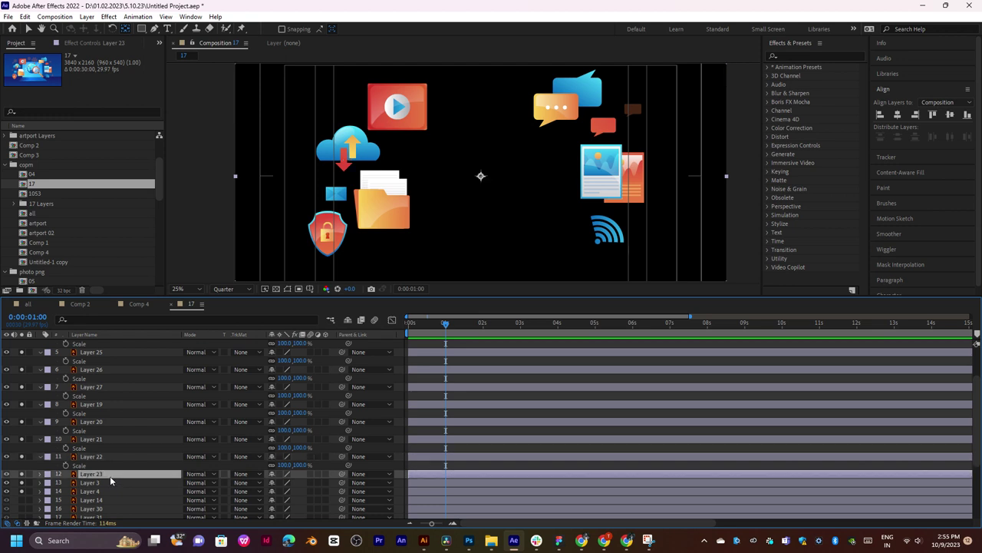
{"action": "left_click", "coordinate": [484, 182]}
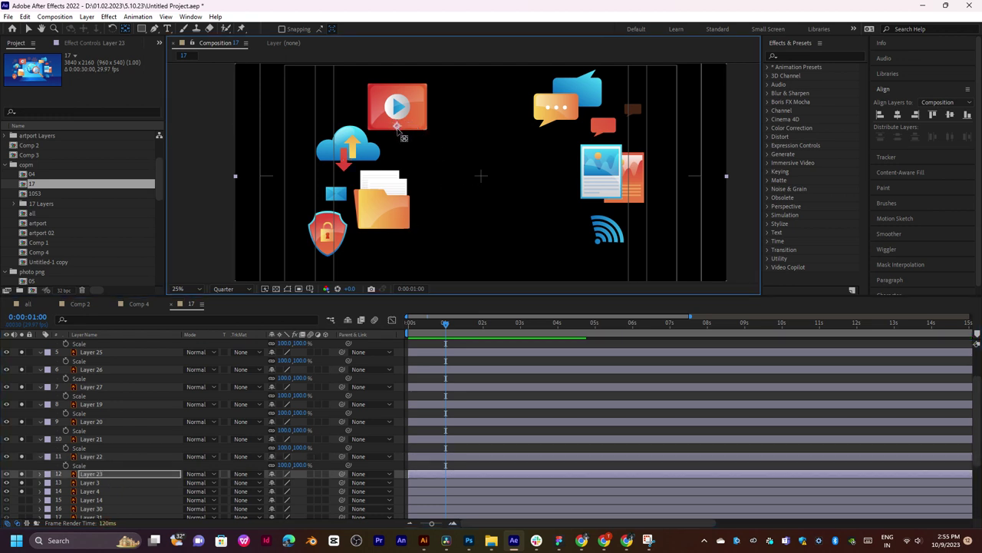
{"action": "left_click", "coordinate": [85, 483]}
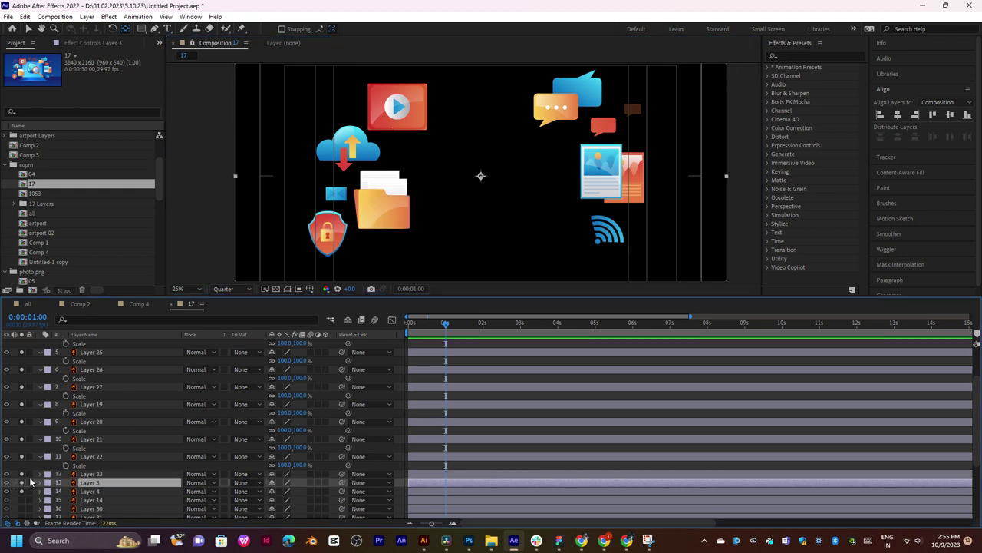
{"action": "left_click", "coordinate": [485, 184]}
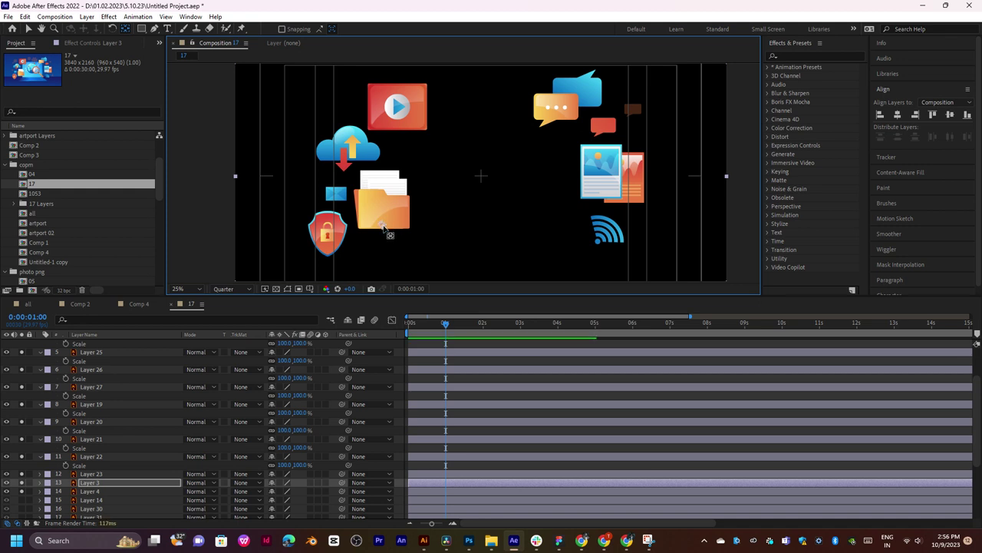
{"action": "left_click", "coordinate": [48, 493]}
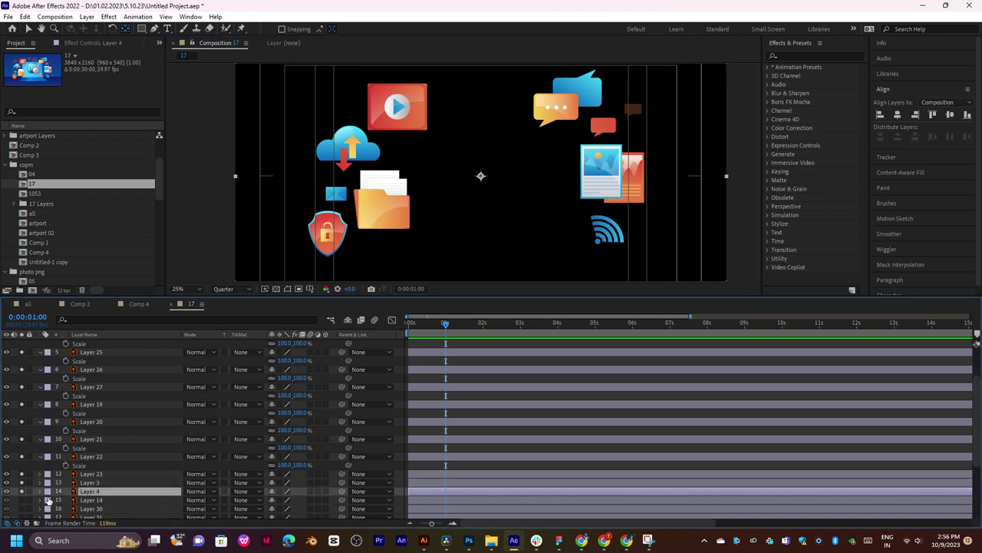
{"action": "left_click", "coordinate": [21, 493]}
{"action": "left_click", "coordinate": [22, 493]}
{"action": "left_click", "coordinate": [480, 177]}
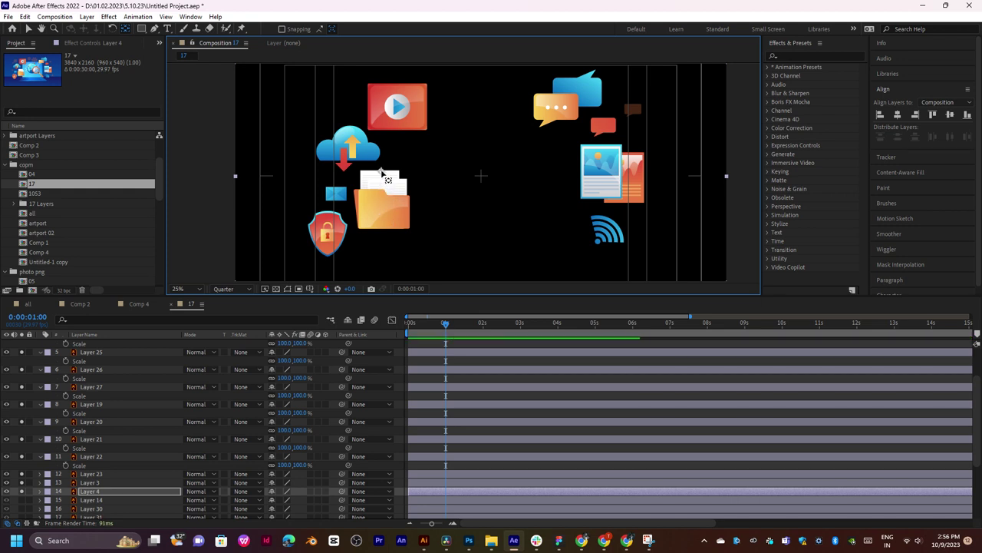
{"action": "left_click_drag", "start_coordinate": [384, 179], "coordinate": [385, 201]}
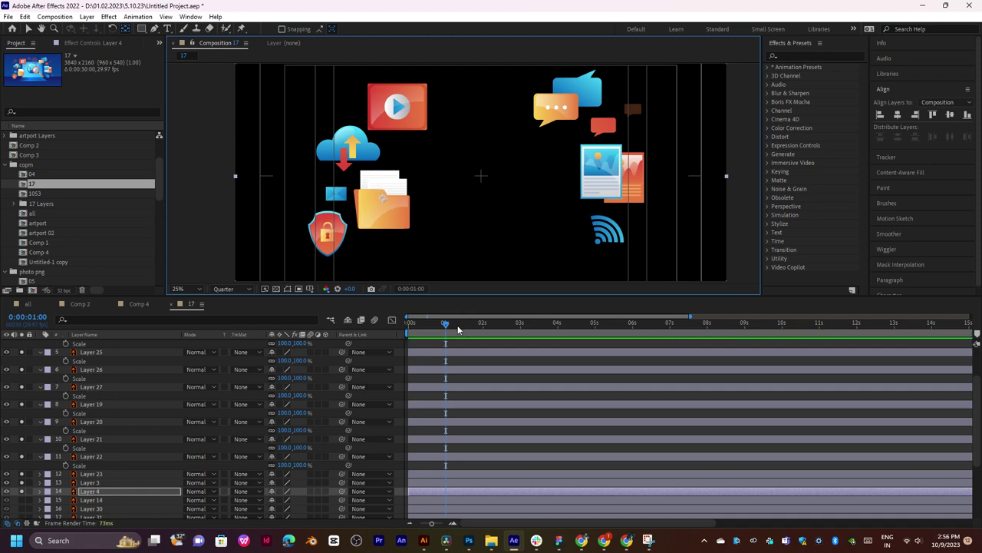
{"action": "left_click_drag", "start_coordinate": [448, 330], "coordinate": [445, 332]}
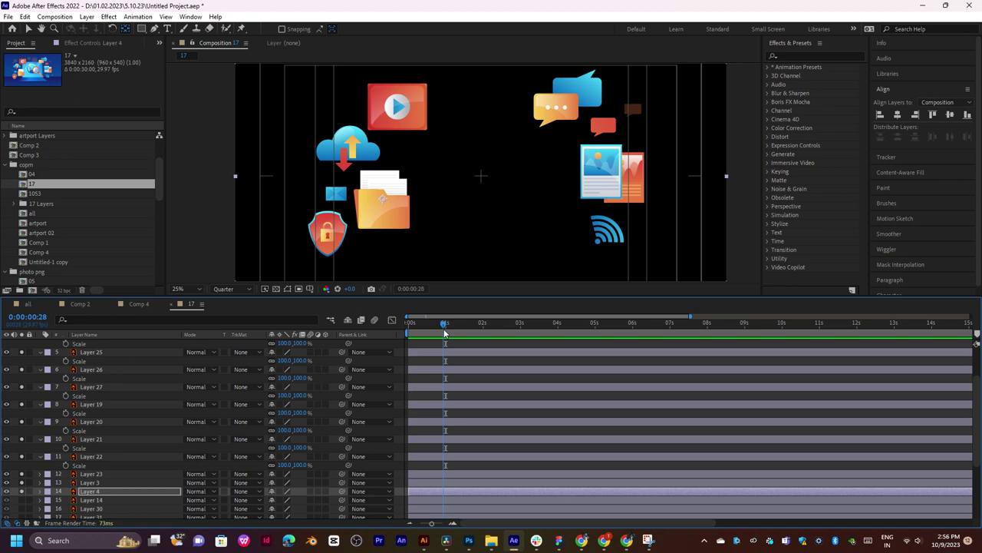
{"action": "scroll", "coordinate": [466, 382], "scroll_direction": "up", "scroll_amount": 1}
{"action": "scroll", "coordinate": [466, 381], "scroll_direction": "up", "scroll_amount": 1}
Select Layers 28 through 4, collapse their Scale properties and enlarge the timeline.
{"action": "left_click", "coordinate": [92, 353]}
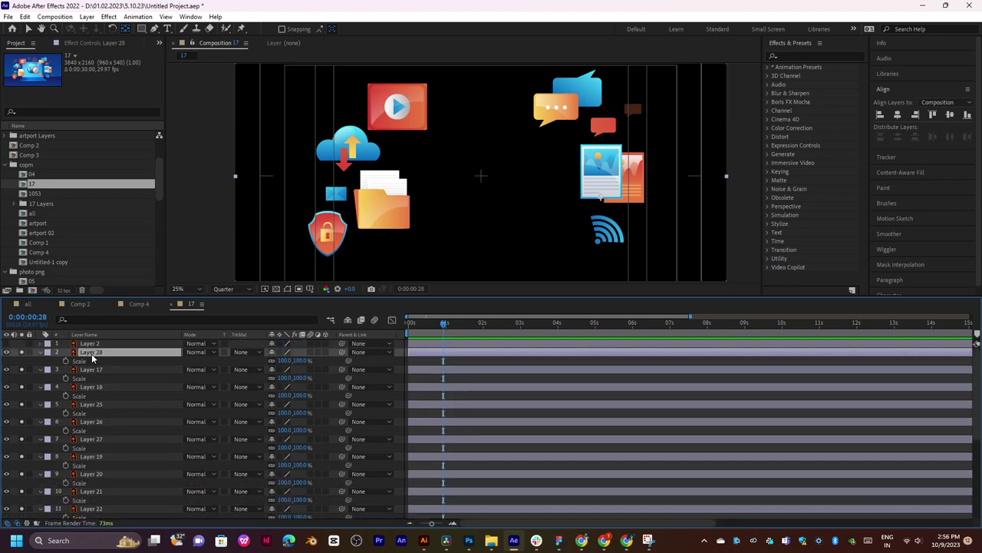
{"action": "scroll", "coordinate": [103, 446], "scroll_direction": "down", "scroll_amount": 3}
{"action": "left_click", "coordinate": [101, 407], "text": "shift"}
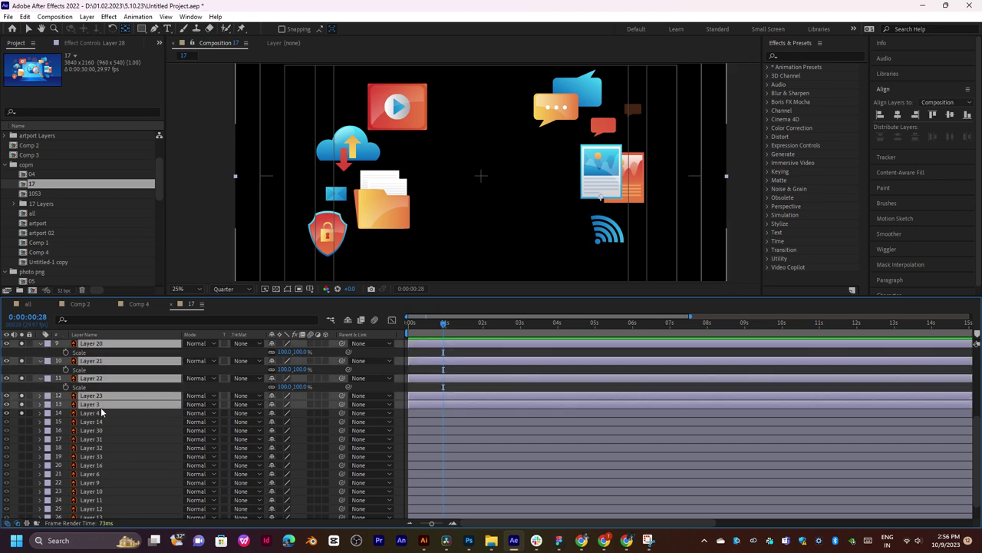
{"action": "left_click", "coordinate": [104, 413], "text": "shift"}
{"action": "key", "text": "s"}
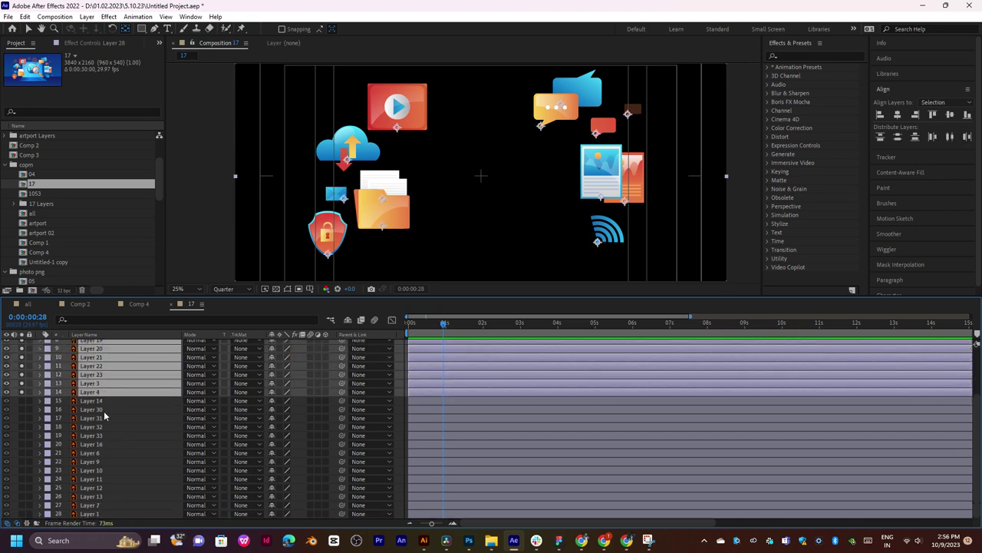
{"action": "key", "text": "s"}
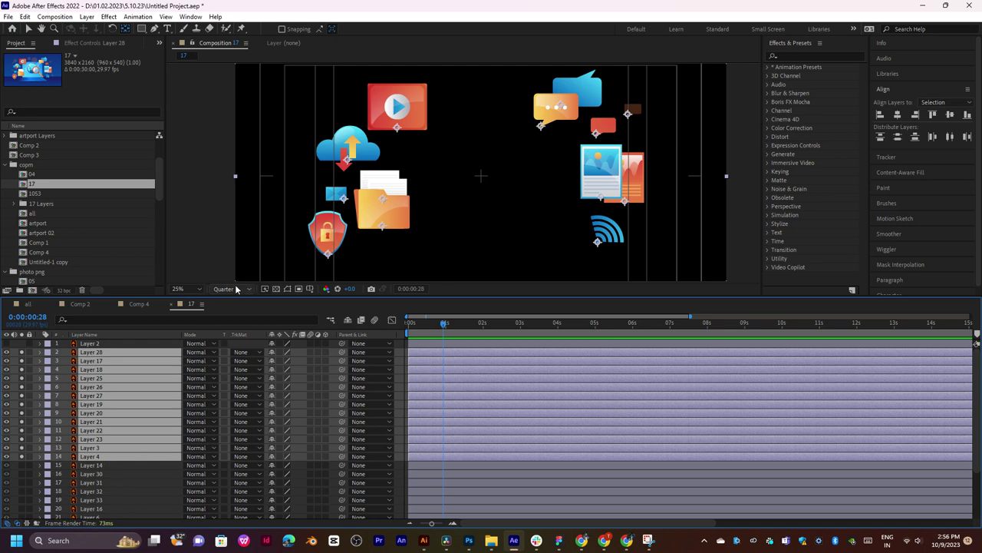
{"action": "left_click_drag", "start_coordinate": [240, 296], "coordinate": [238, 199]}
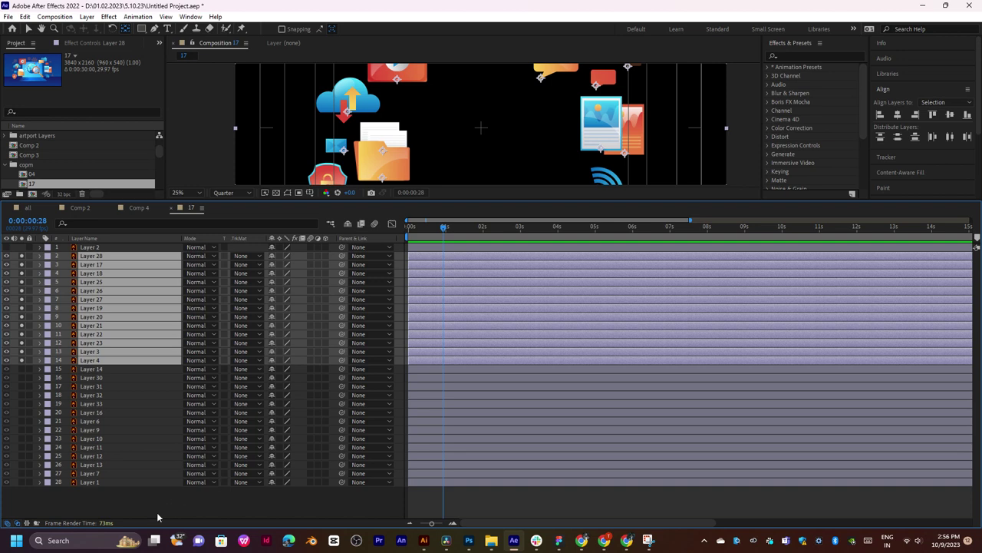
Add a Null Object layer and parent Layers 28 through 4 to Null 7.
{"action": "right_click", "coordinate": [157, 512]}
{"action": "mouse_move", "coordinate": [195, 382]}
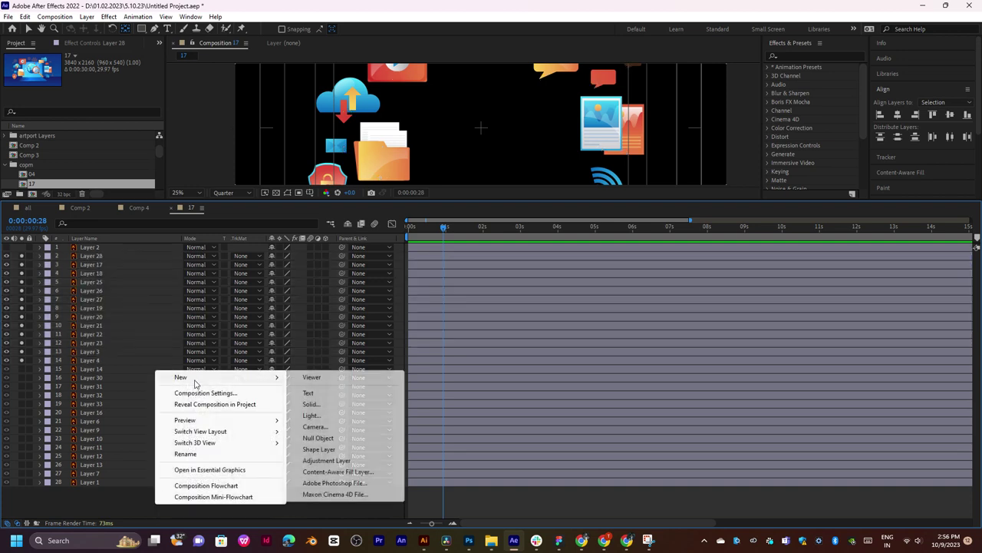
{"action": "left_click", "coordinate": [322, 438]}
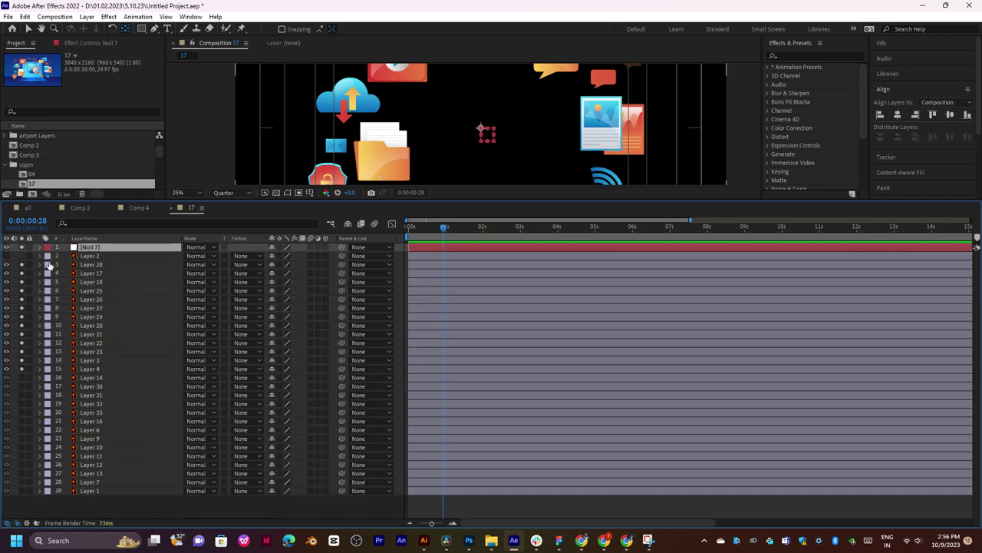
{"action": "left_click", "coordinate": [89, 265]}
{"action": "left_click", "coordinate": [99, 369], "text": "shift"}
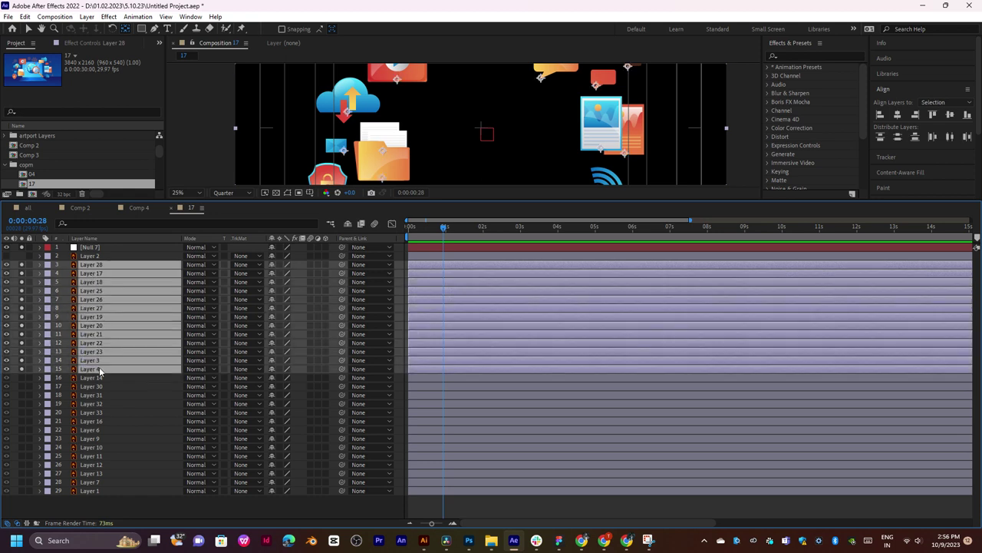
{"action": "left_click_drag", "start_coordinate": [246, 267], "coordinate": [72, 251]}
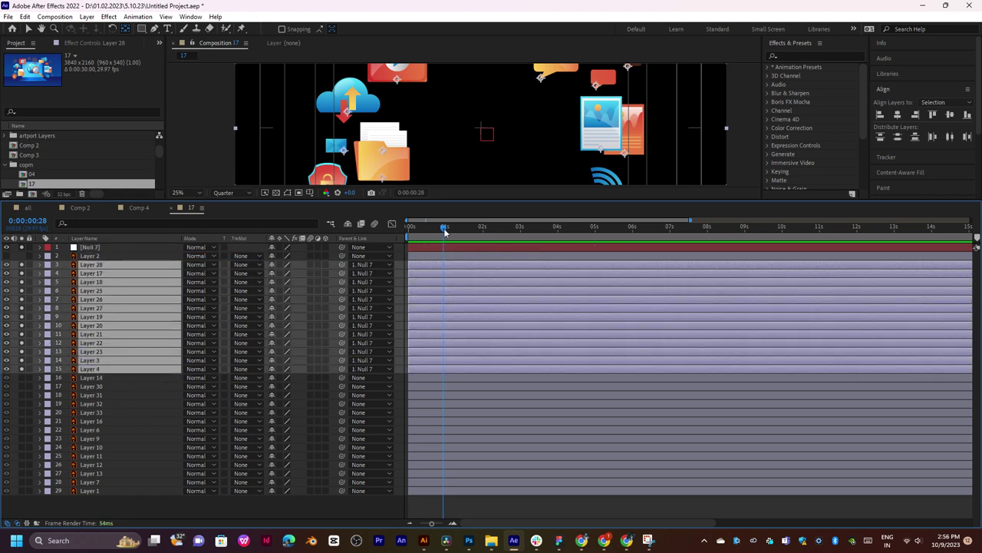
{"action": "left_click", "coordinate": [451, 246]}
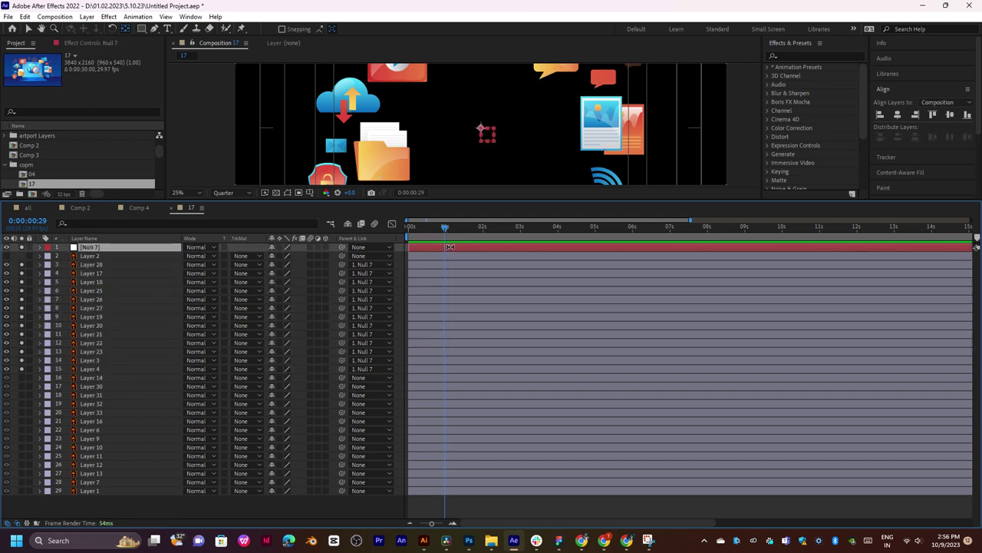
Keyframe Null 7's Scale at 100% on frame 29 and 0% on frame 7.
{"action": "key", "text": "s"}
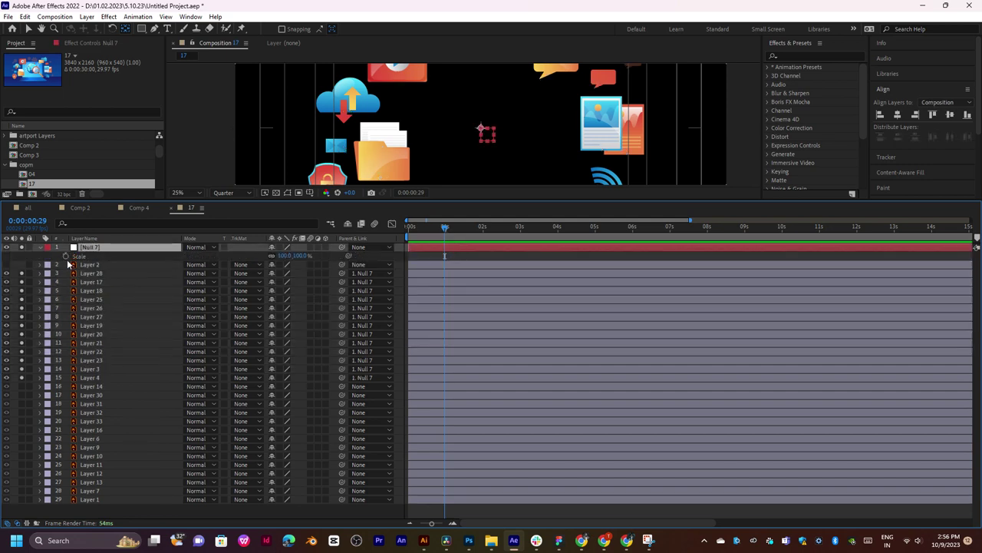
{"action": "left_click", "coordinate": [66, 256]}
{"action": "left_click", "coordinate": [417, 228]}
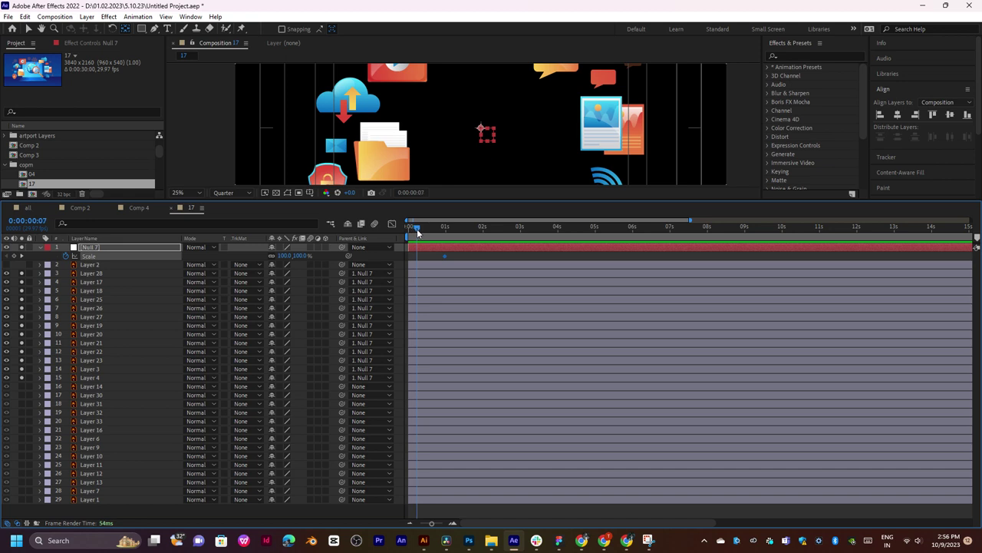
{"action": "left_click", "coordinate": [284, 255]}
{"action": "type", "text": "00.0"}
{"action": "key", "text": "Return"}
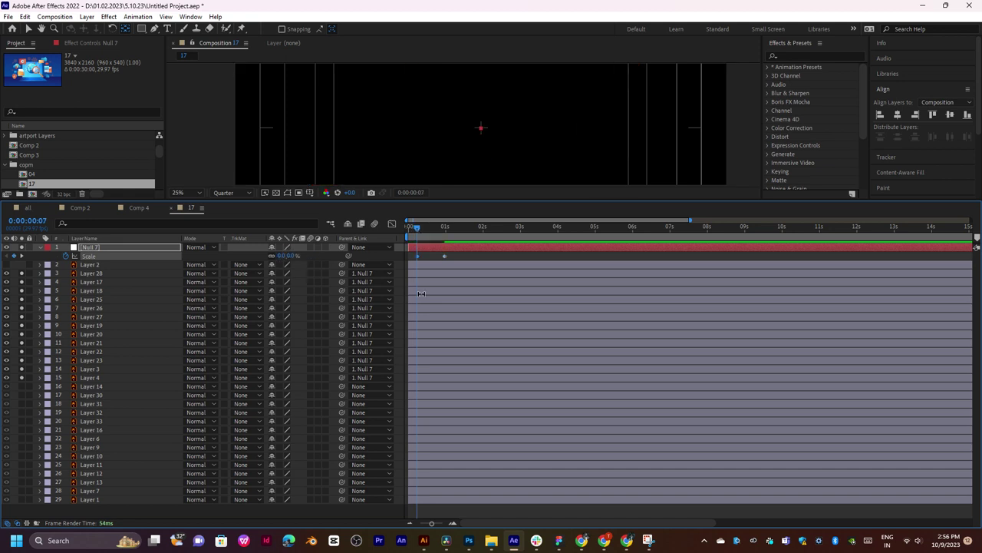
Preview the icons' grow-in animation repeatedly from the start of the scale-up.
{"action": "key", "text": "space"}
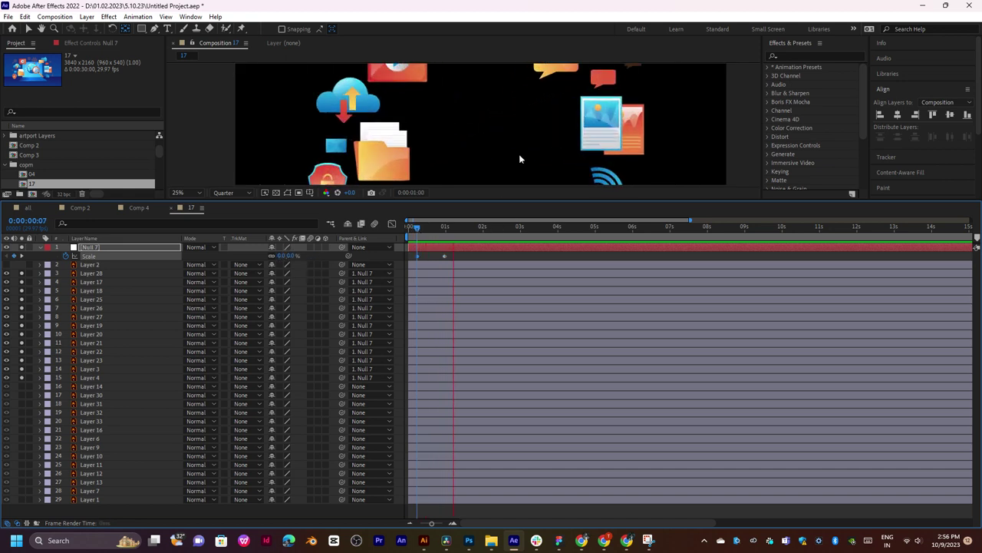
{"action": "scroll", "coordinate": [521, 135], "scroll_direction": "down", "scroll_amount": 1}
{"action": "left_click", "coordinate": [415, 227]}
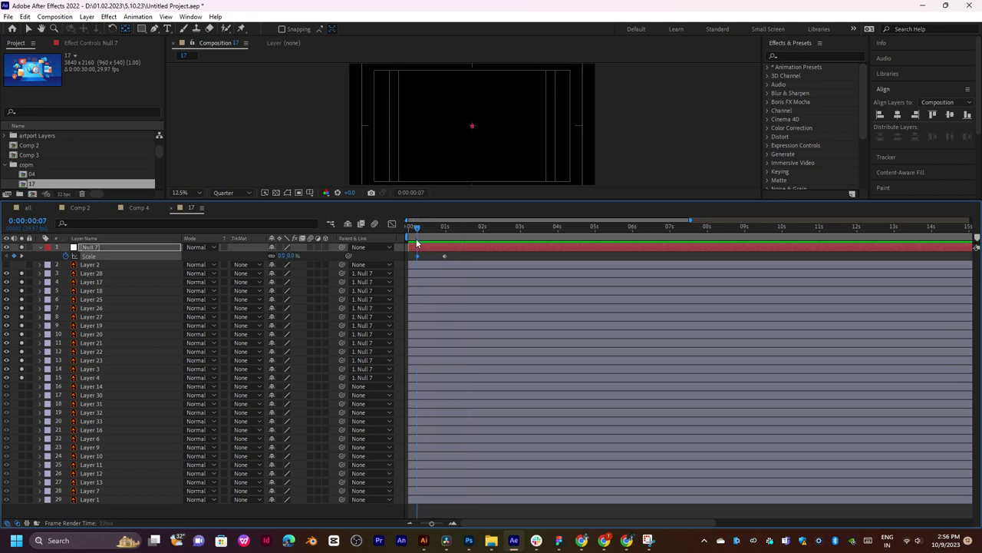
{"action": "key", "text": "space"}
{"action": "left_click", "coordinate": [415, 227]}
{"action": "key", "text": "space"}
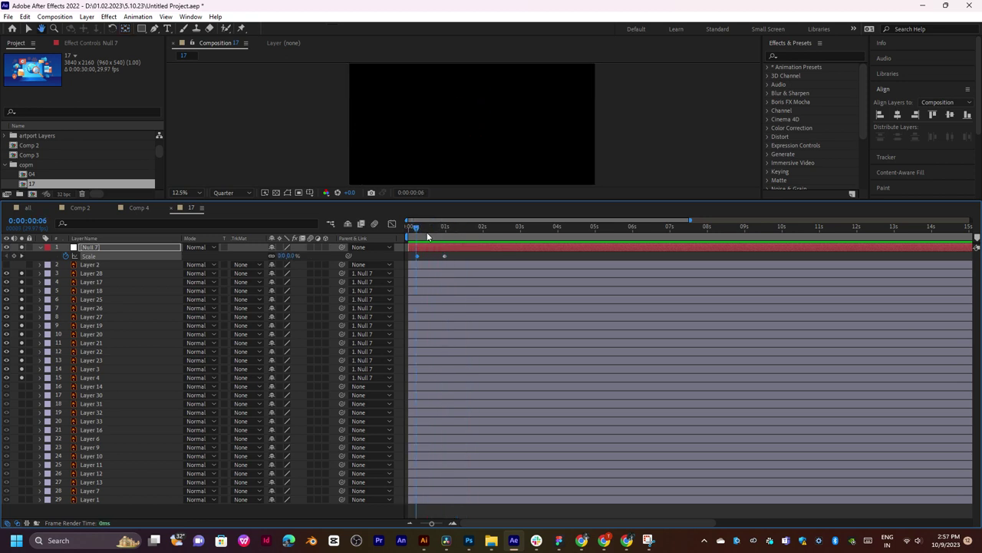
{"action": "left_click", "coordinate": [424, 227]}
{"action": "key", "text": "space"}
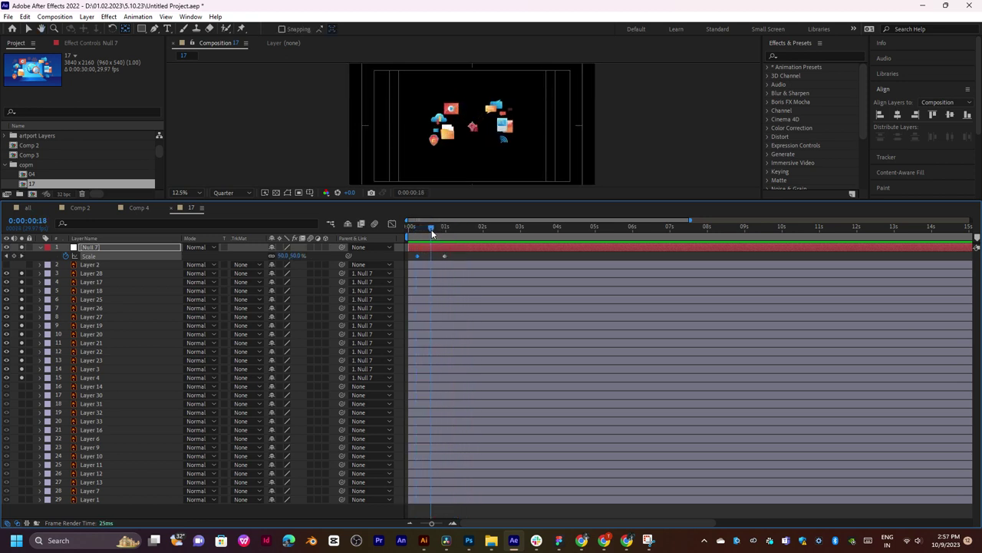
{"action": "left_click", "coordinate": [419, 228]}
{"action": "key", "text": "space"}
{"action": "left_click", "coordinate": [426, 241]}
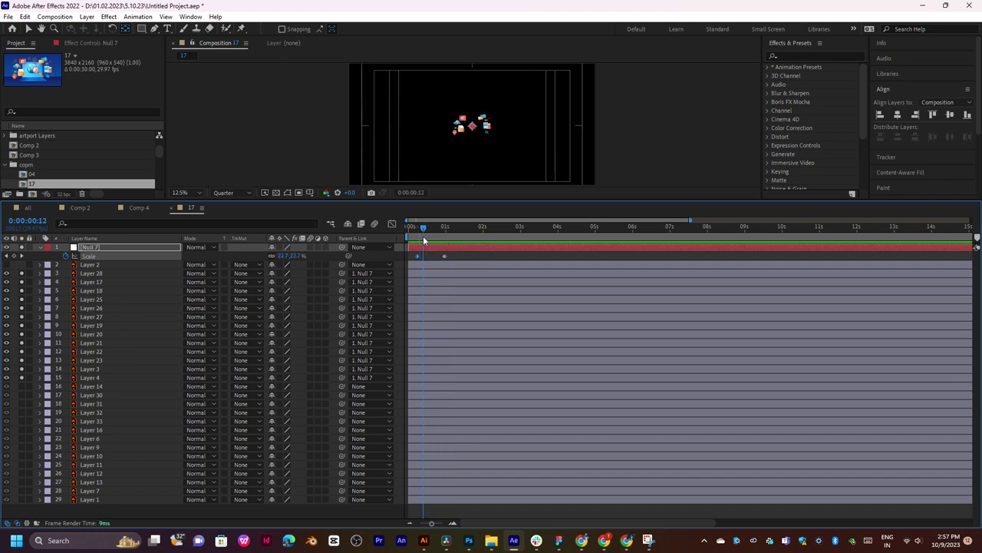
{"action": "key", "text": "space"}
{"action": "left_click", "coordinate": [419, 237]}
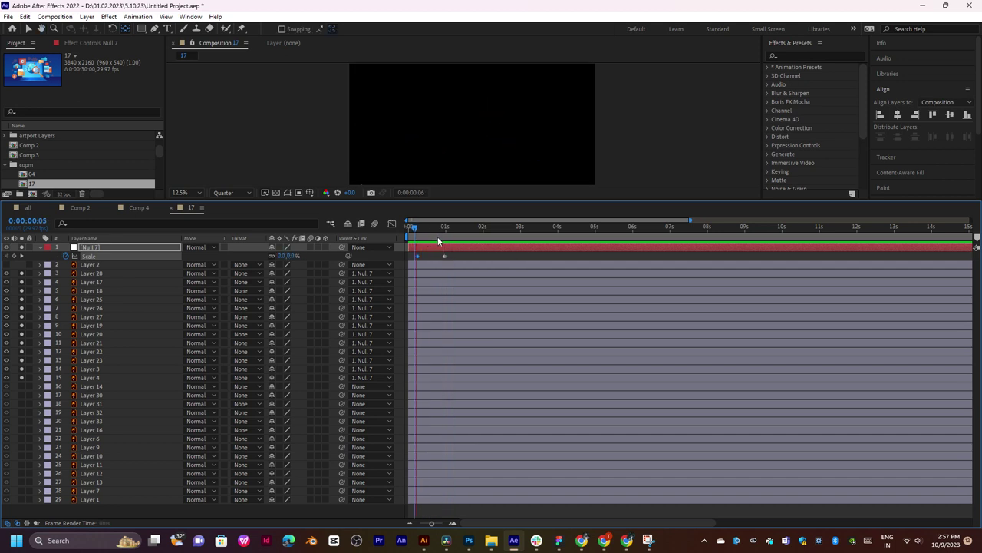
{"action": "key", "text": "space"}
{"action": "left_click", "coordinate": [421, 228]}
{"action": "key", "text": "space"}
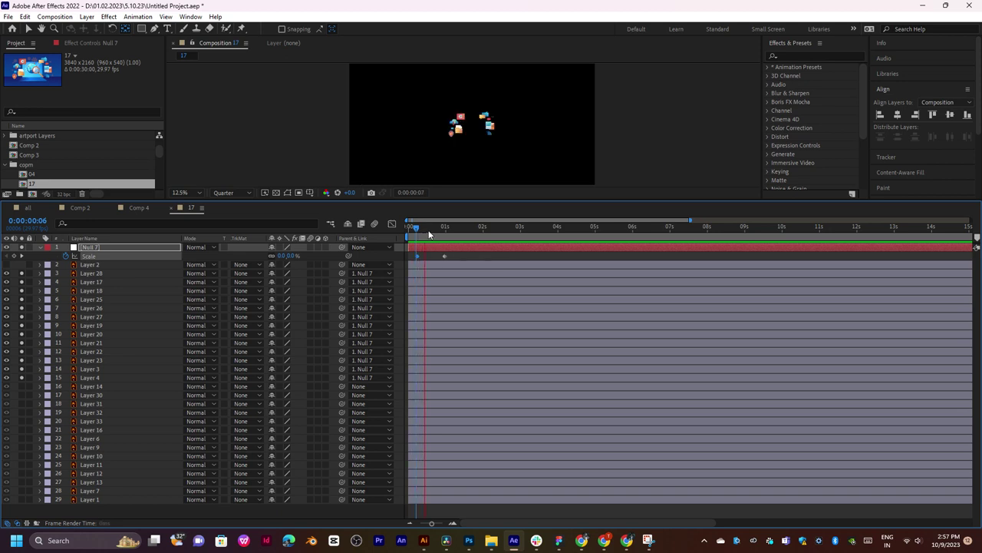
{"action": "left_click", "coordinate": [418, 227]}
{"action": "key", "text": "space"}
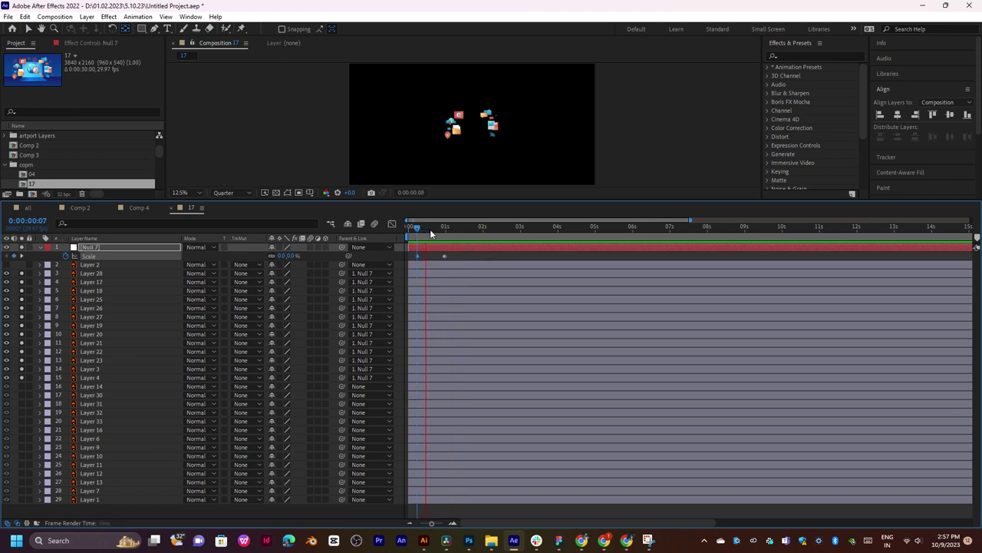
{"action": "key", "text": "space"}
Select Null 7's Scale keyframes at frame 24 to edit them.
{"action": "left_click", "coordinate": [438, 229]}
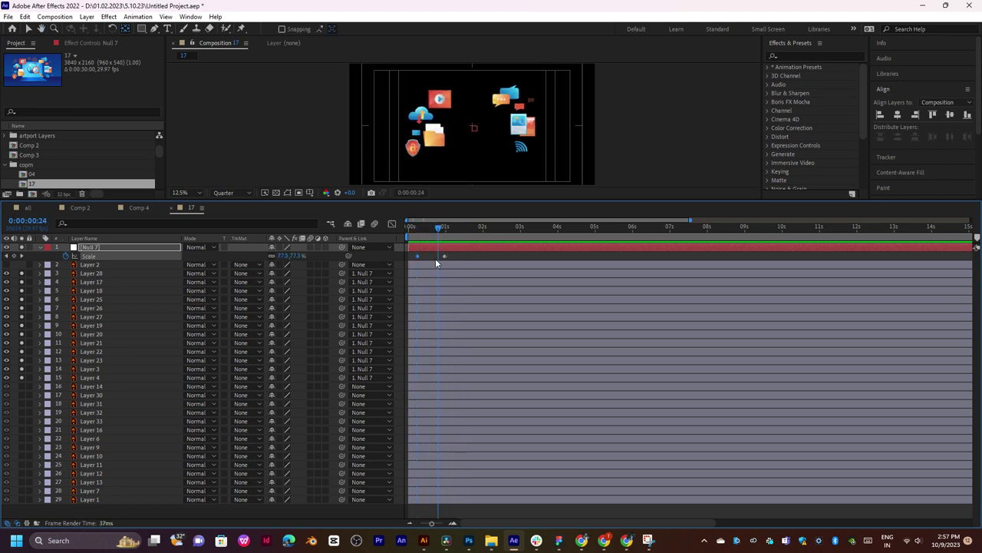
{"action": "left_click", "coordinate": [419, 257]}
{"action": "right_click", "coordinate": [419, 257]}
Apply Easy Ease to Null 7's Scale keyframes and preview the result.
{"action": "mouse_move", "coordinate": [496, 386]}
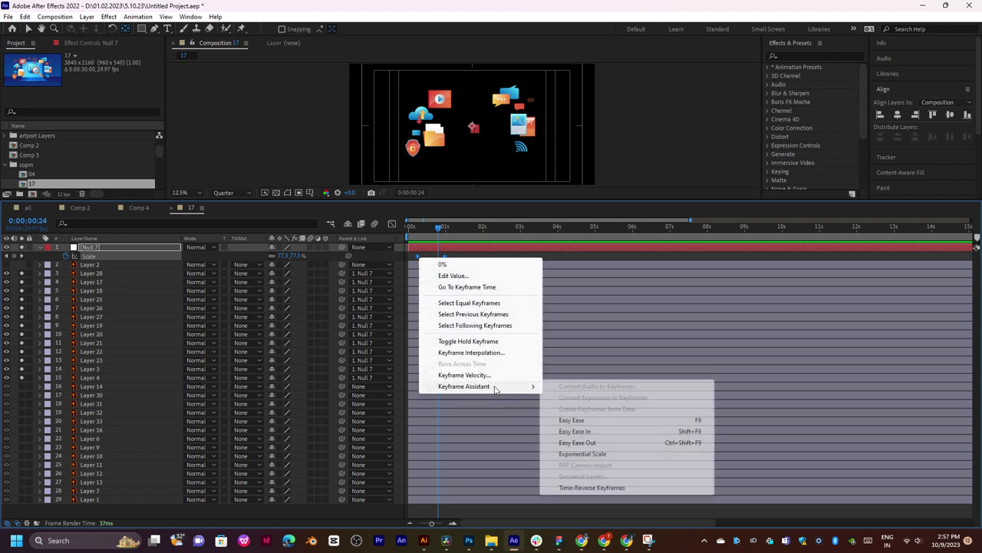
{"action": "left_click", "coordinate": [581, 420]}
{"action": "left_click", "coordinate": [416, 228]}
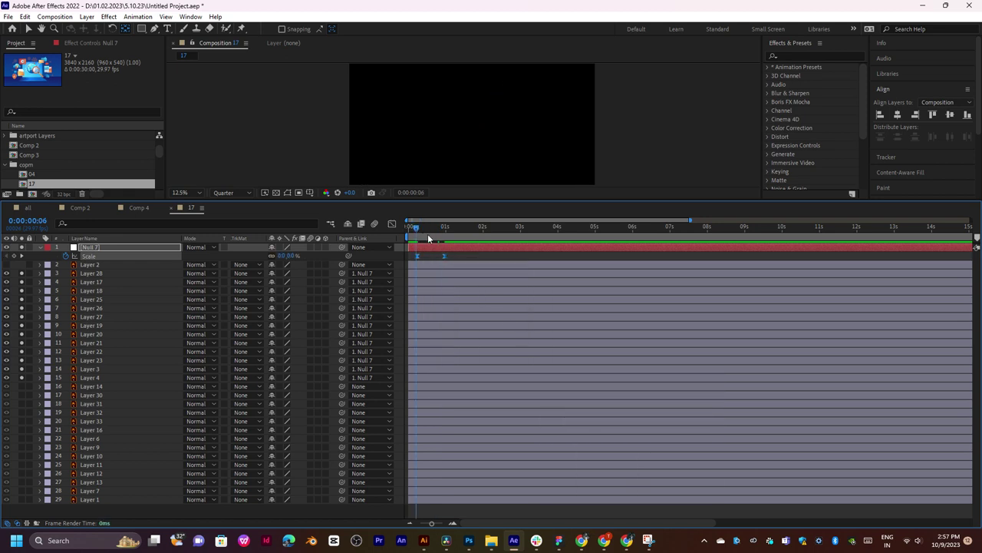
{"action": "key", "text": "space"}
{"action": "left_click", "coordinate": [412, 256]}
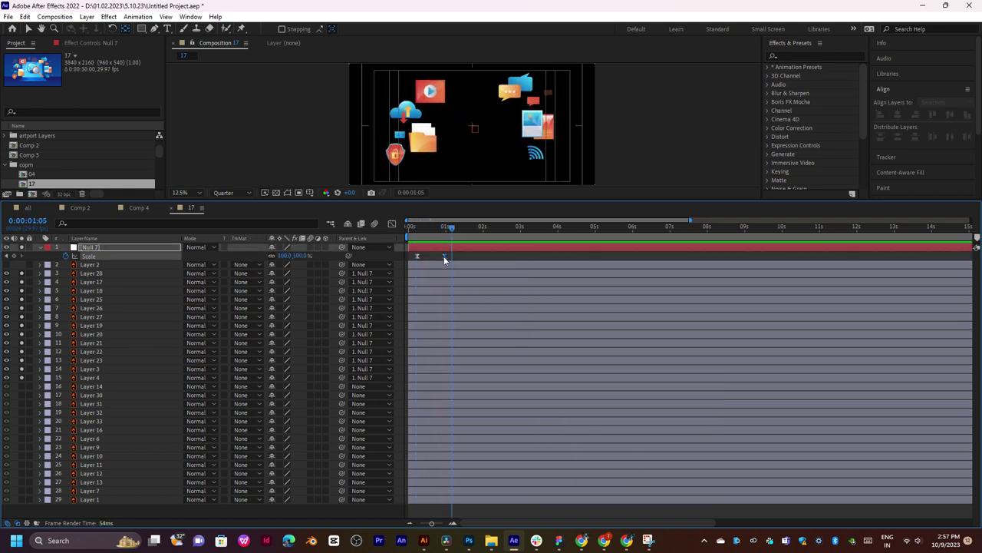
{"action": "key", "text": "space"}
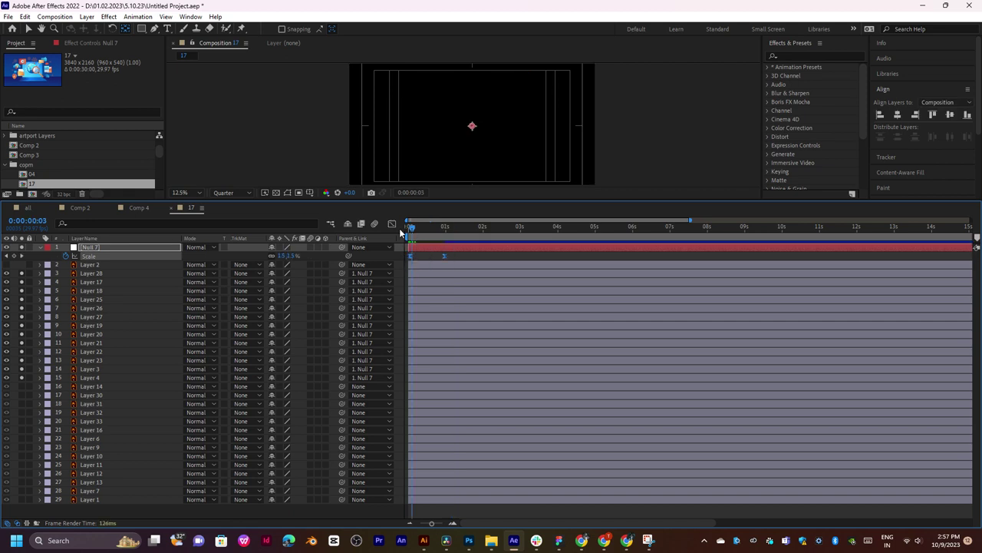
Check the eased speed graph, then shift both Scale keyframes slightly later.
{"action": "key", "text": "shift+F3"}
{"action": "mouse_move", "coordinate": [472, 451]}
{"action": "left_mouse_down"}
{"action": "mouse_move", "coordinate": [406, 493]}
{"action": "mouse_move", "coordinate": [410, 486]}
{"action": "left_mouse_up"}
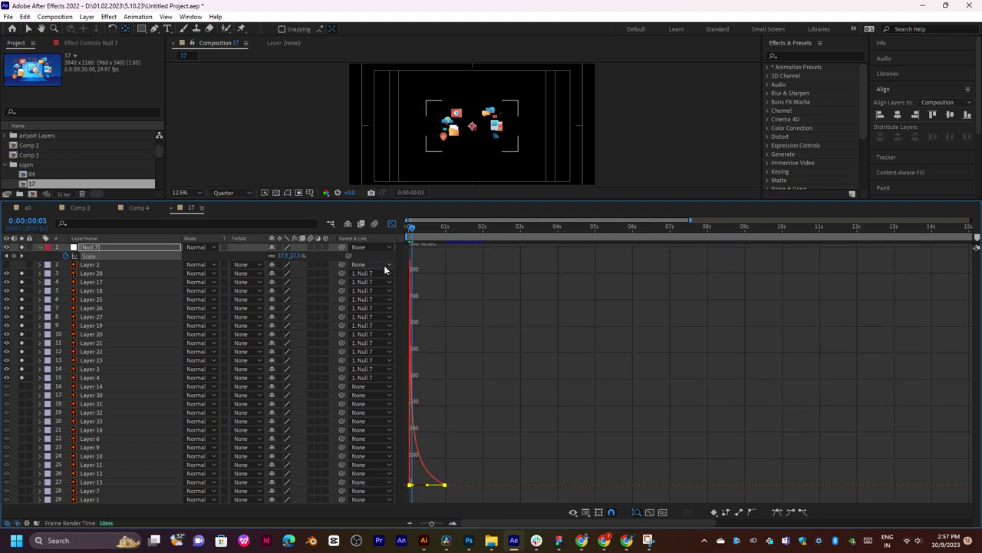
{"action": "left_click", "coordinate": [392, 223]}
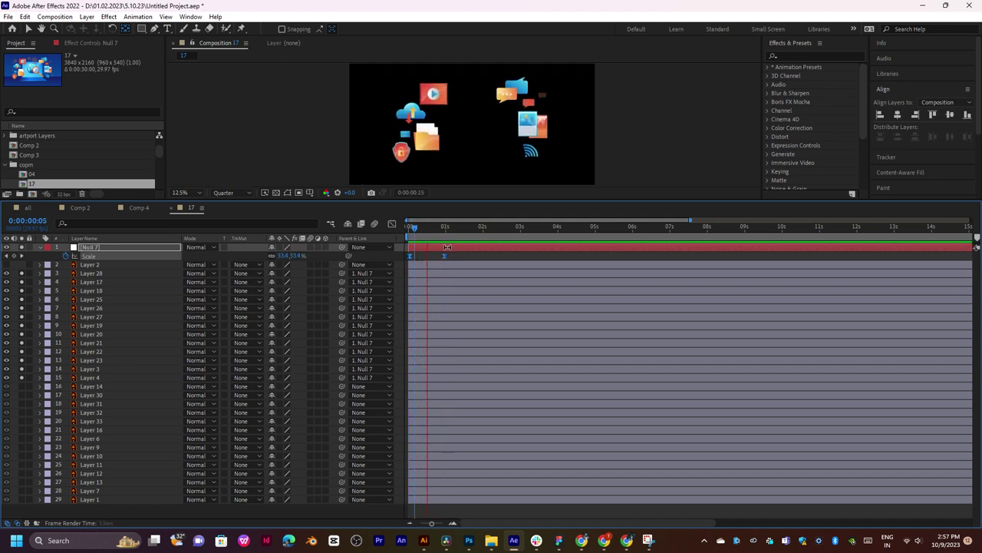
{"action": "left_click_drag", "start_coordinate": [413, 255], "coordinate": [448, 258]}
Preview and scrub the shifted grow-in around 0:00:01:00 to watch the icons scale up.
{"action": "left_click", "coordinate": [439, 229]}
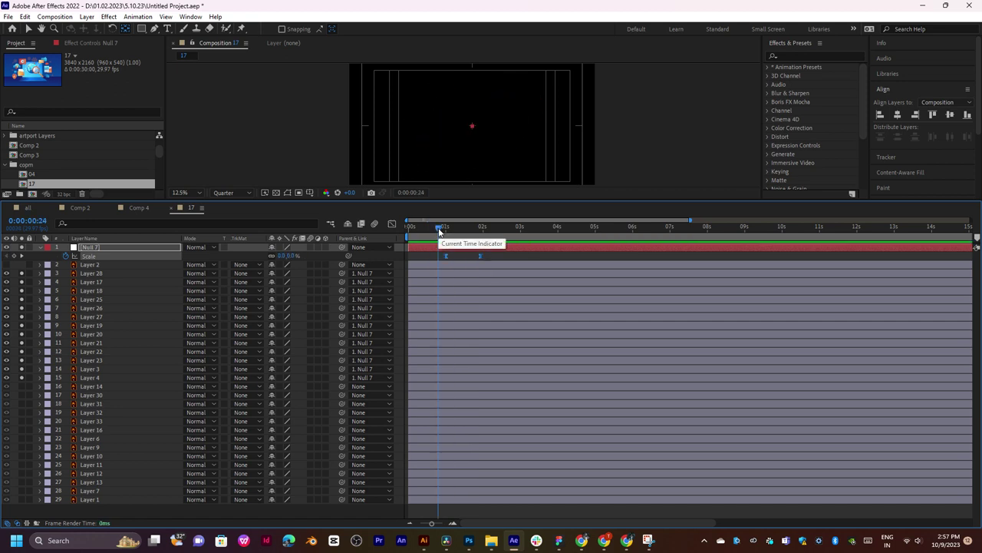
{"action": "key", "text": "space"}
{"action": "left_click", "coordinate": [448, 228]}
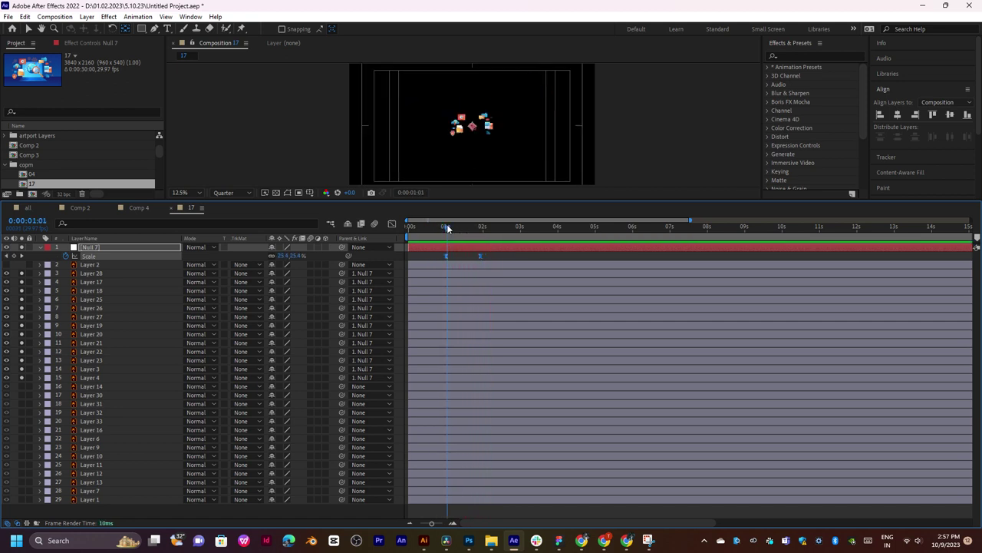
{"action": "left_click_drag", "start_coordinate": [448, 228], "coordinate": [465, 234]}
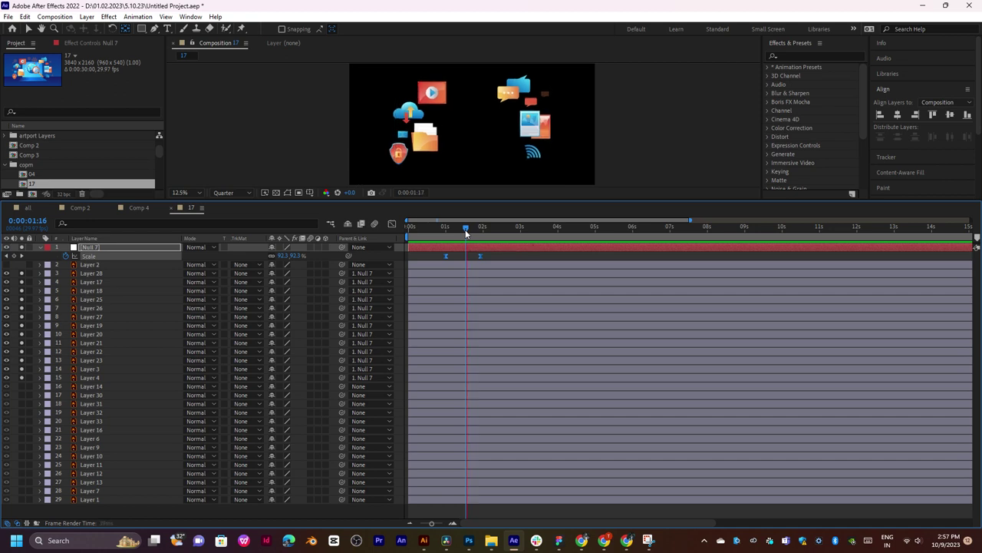
{"action": "left_click", "coordinate": [445, 228]}
{"action": "key", "text": "space"}
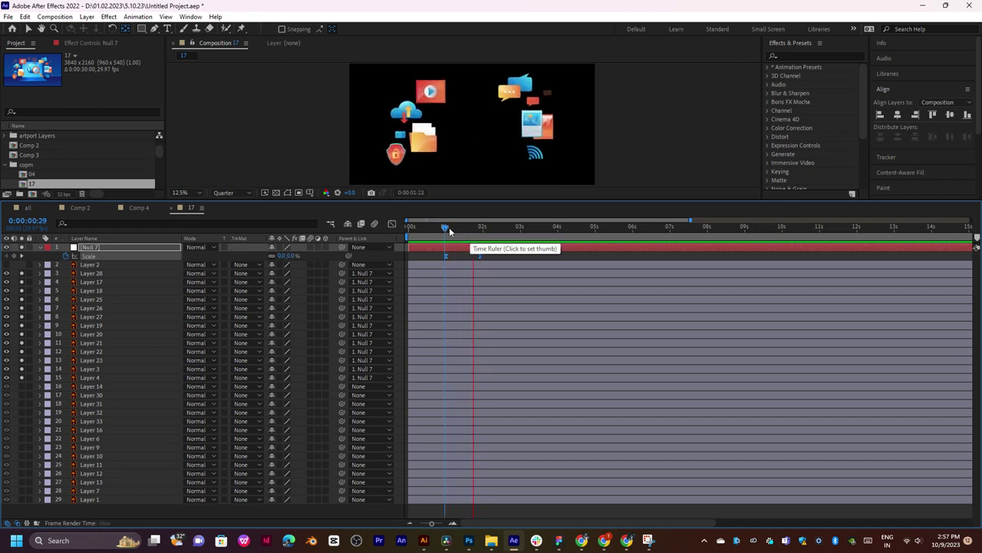
{"action": "key", "text": "space"}
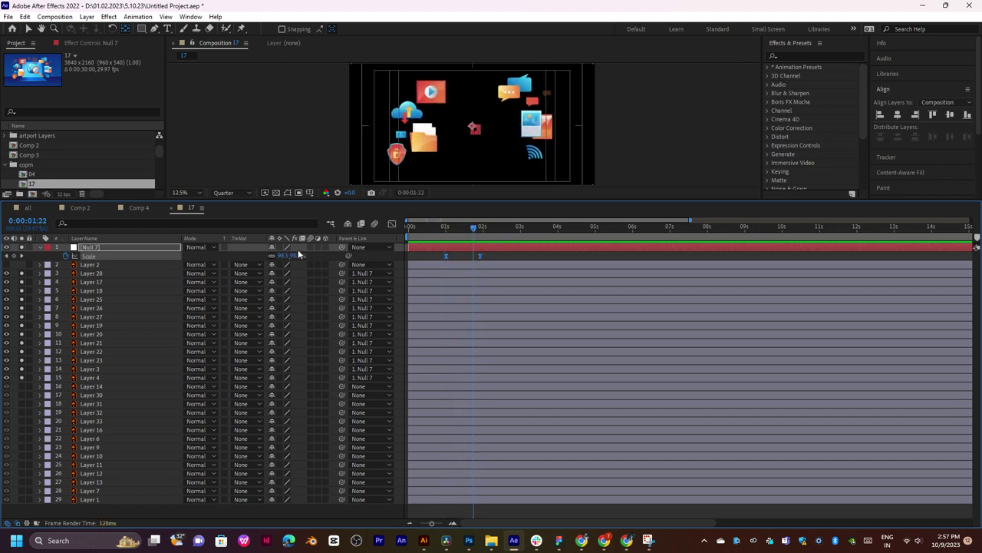
{"action": "left_click", "coordinate": [448, 228]}
{"action": "key", "text": "space"}
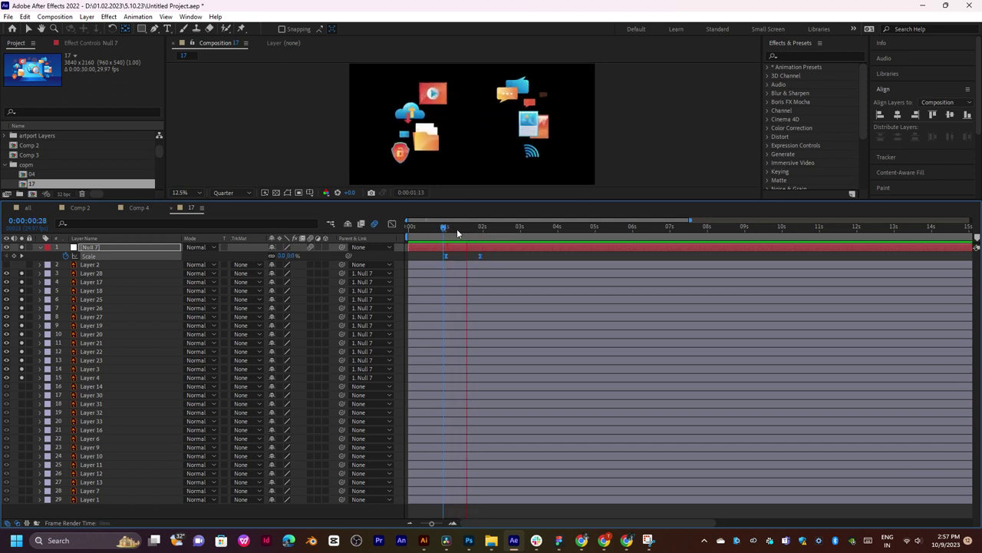
{"action": "left_click", "coordinate": [449, 228]}
{"action": "left_click_drag", "start_coordinate": [449, 226], "coordinate": [450, 228]}
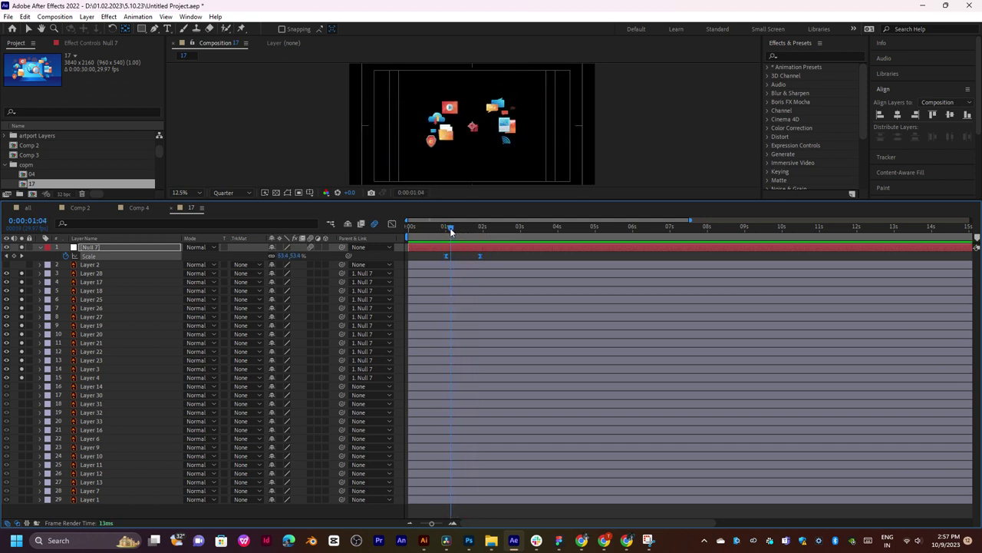
Turn on motion blur for the icon layers parented to Null 7.
{"action": "left_click", "coordinate": [158, 274]}
{"action": "left_click", "coordinate": [96, 386], "text": "shift"}
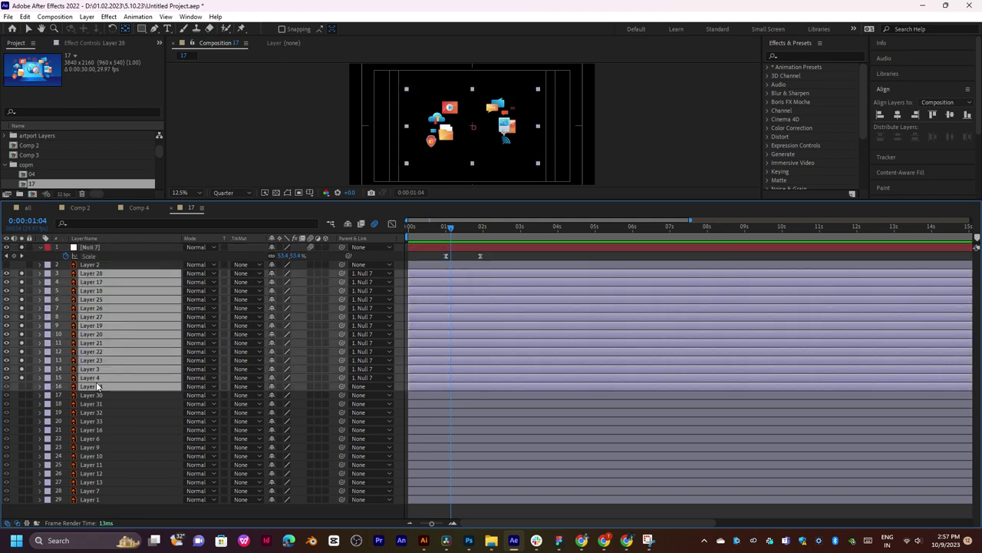
{"action": "left_click", "coordinate": [98, 377], "text": "shift"}
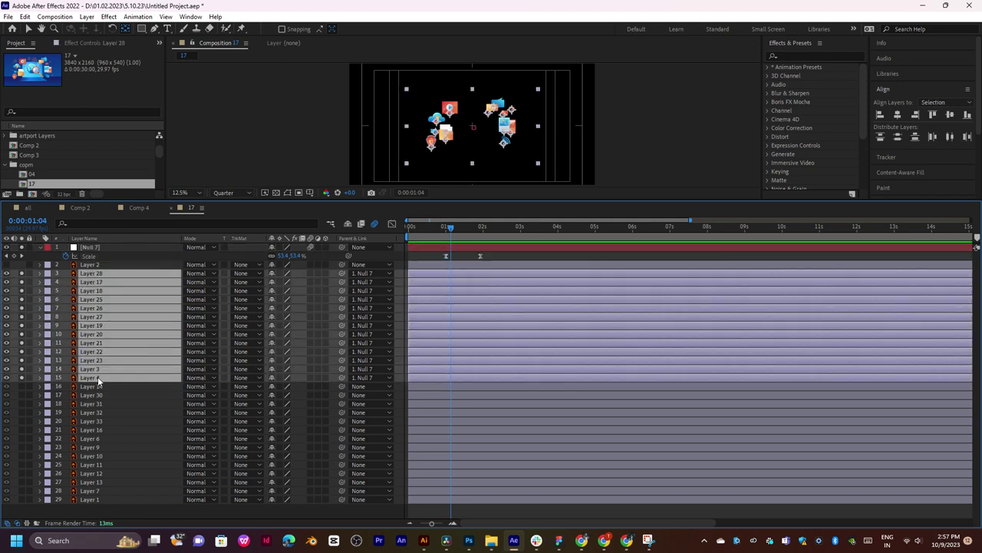
{"action": "left_click", "coordinate": [310, 376]}
Enlarge the composition viewer, preview again, and return to 1:00 where icons are 0%.
{"action": "key", "text": "j"}
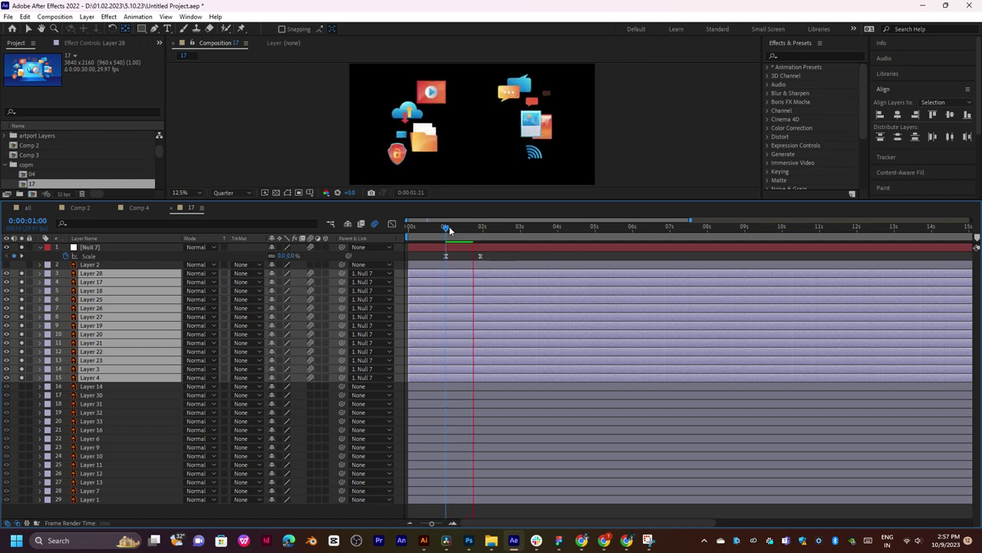
{"action": "scroll", "coordinate": [469, 137], "scroll_direction": "up", "scroll_amount": 1}
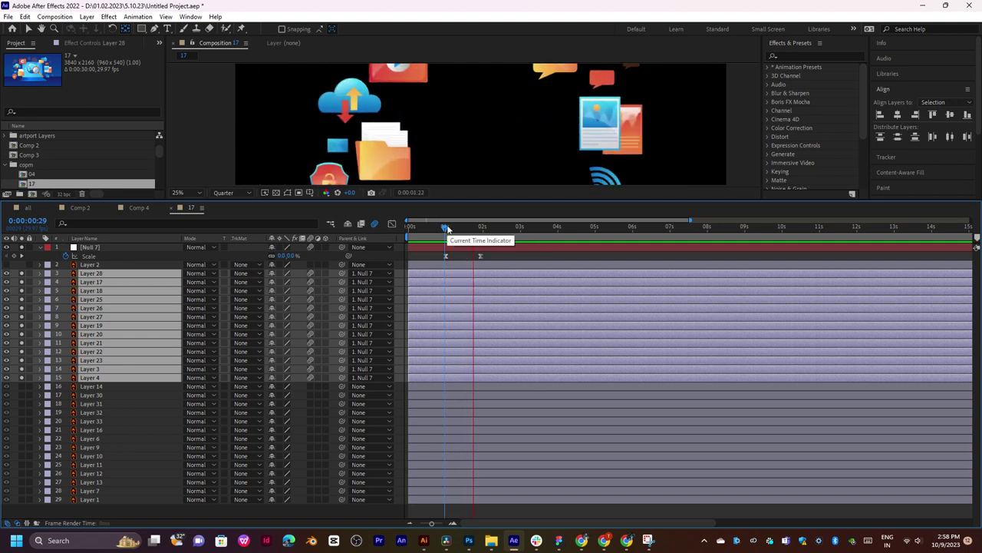
{"action": "key", "text": "space"}
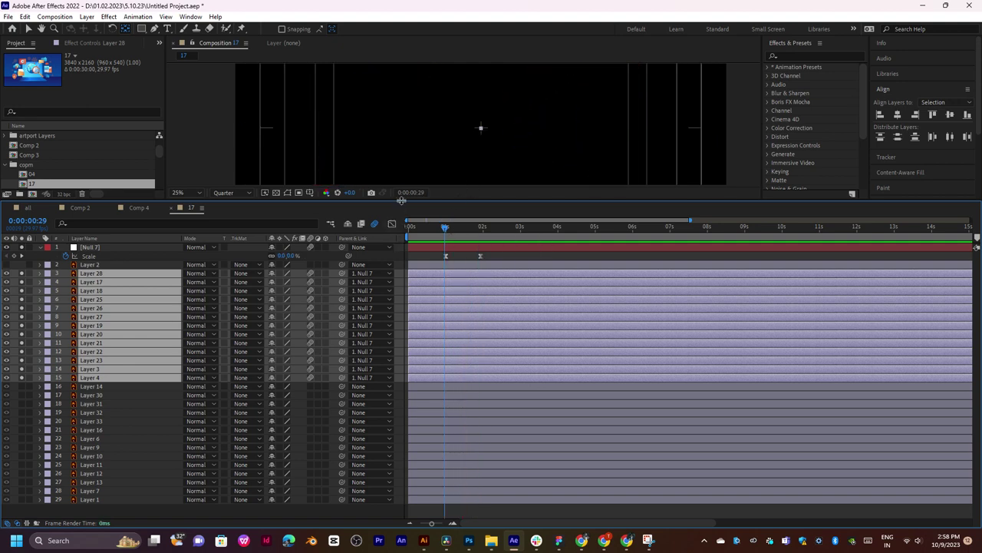
{"action": "left_click_drag", "start_coordinate": [400, 201], "coordinate": [401, 266]}
{"action": "scroll", "coordinate": [463, 183], "scroll_direction": "down", "scroll_amount": 1}
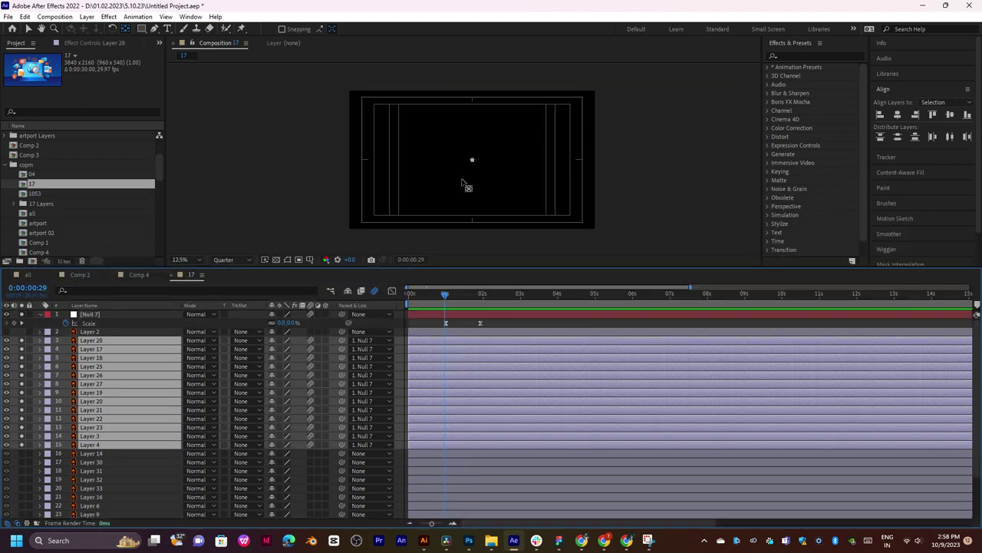
{"action": "key", "text": "space"}
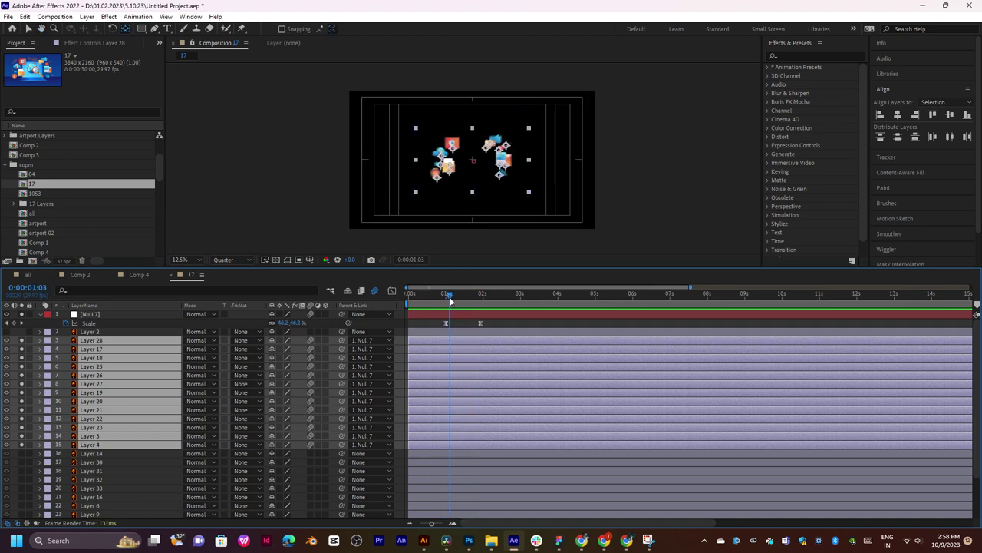
{"action": "key", "text": "space"}
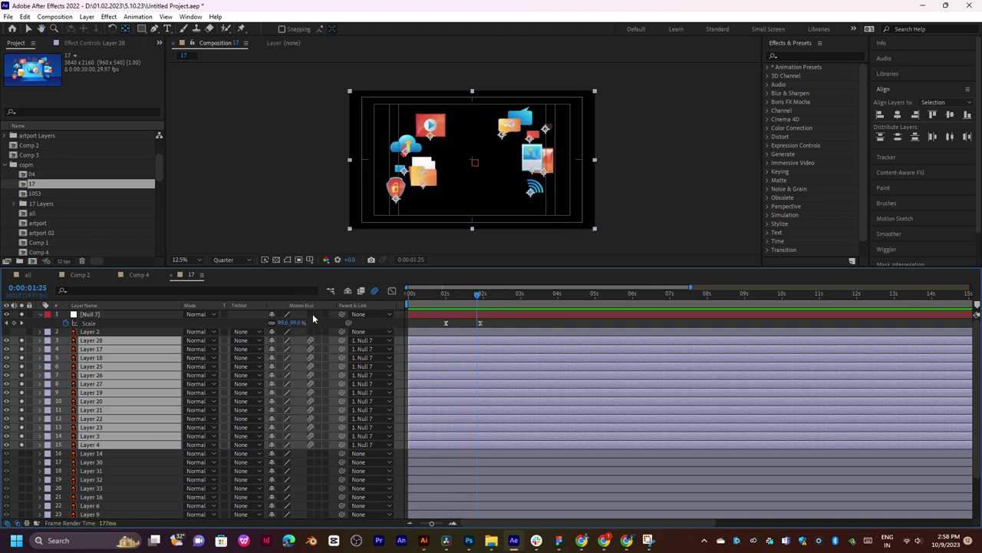
{"action": "mouse_move", "coordinate": [475, 301]}
{"action": "left_mouse_down"}
{"action": "mouse_move", "coordinate": [448, 299]}
{"action": "mouse_move", "coordinate": [497, 297]}
{"action": "left_mouse_up"}
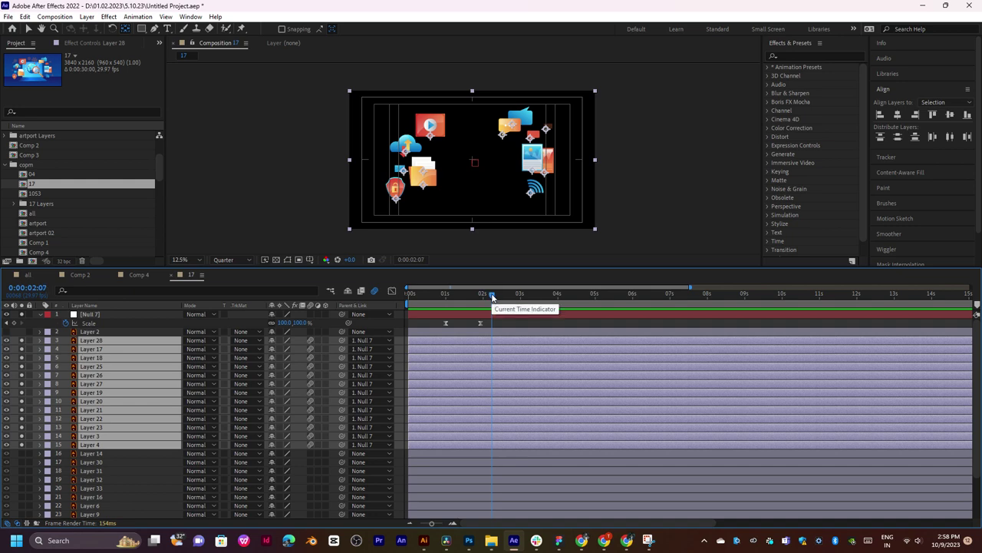
Add Position keyframes to all icon layers and lower each icon slightly at 1:27.
{"action": "key", "text": "p"}
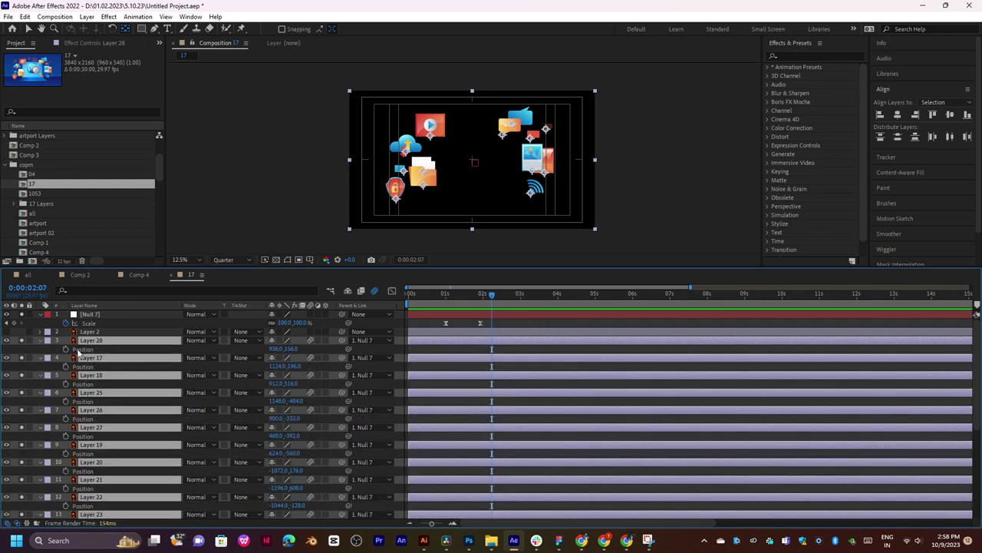
{"action": "left_click", "coordinate": [66, 348]}
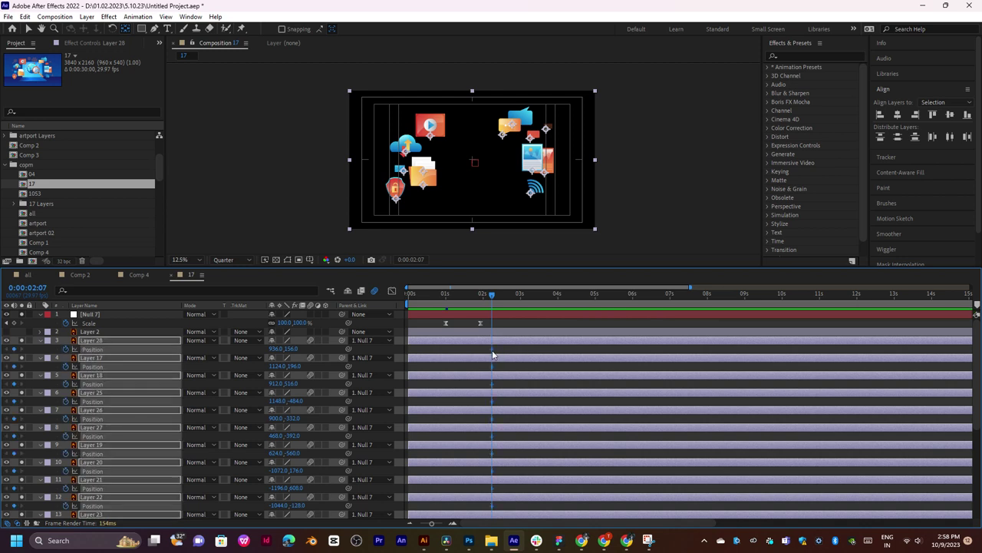
{"action": "left_click_drag", "start_coordinate": [493, 355], "coordinate": [471, 355]}
{"action": "left_click", "coordinate": [479, 296]}
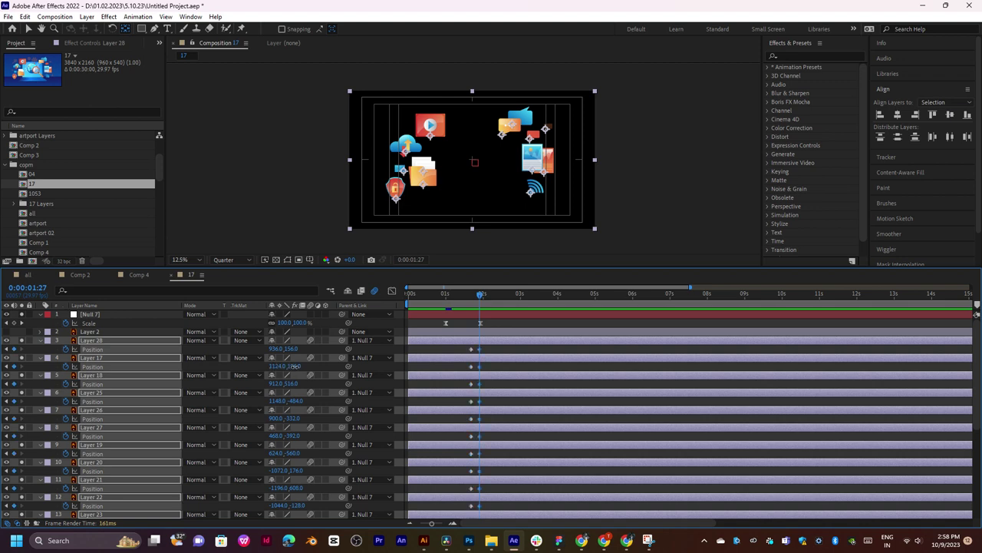
{"action": "left_click_drag", "start_coordinate": [296, 366], "coordinate": [304, 369]}
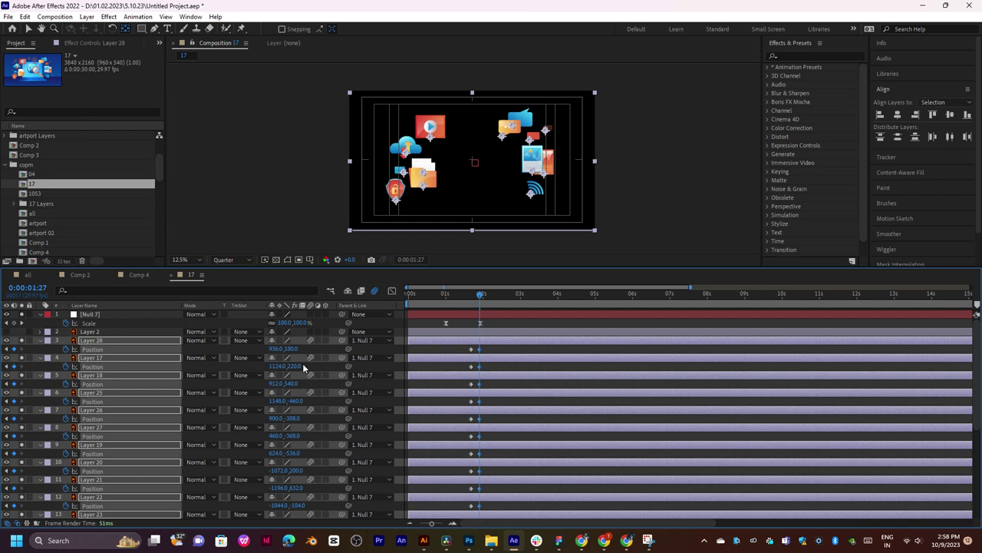
{"action": "left_click_drag", "start_coordinate": [481, 300], "coordinate": [488, 299]}
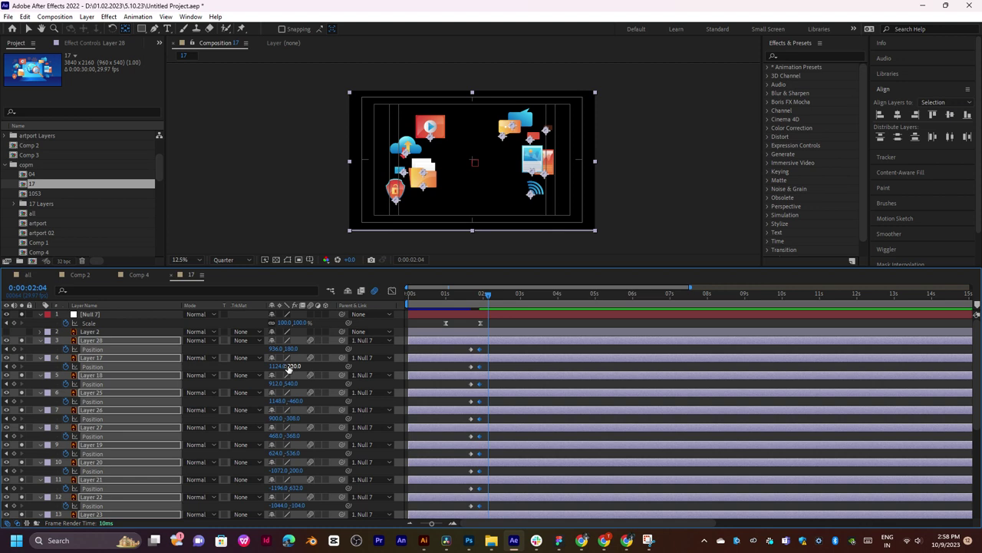
Paste each starting position at 2:04 for Layers 28, 17, 18 and 25, then scrub the bounce.
{"action": "left_click", "coordinate": [471, 350]}
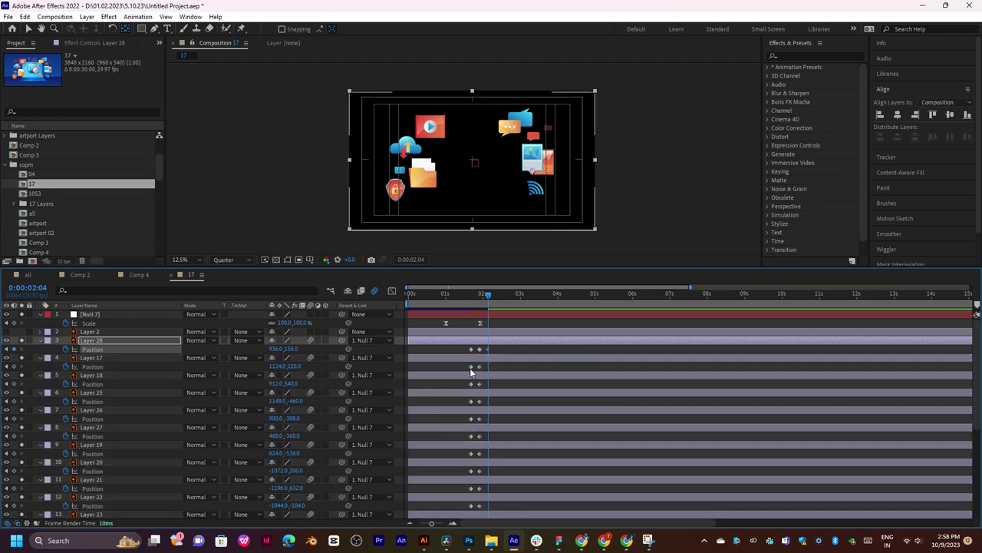
{"action": "left_click", "coordinate": [471, 366]}
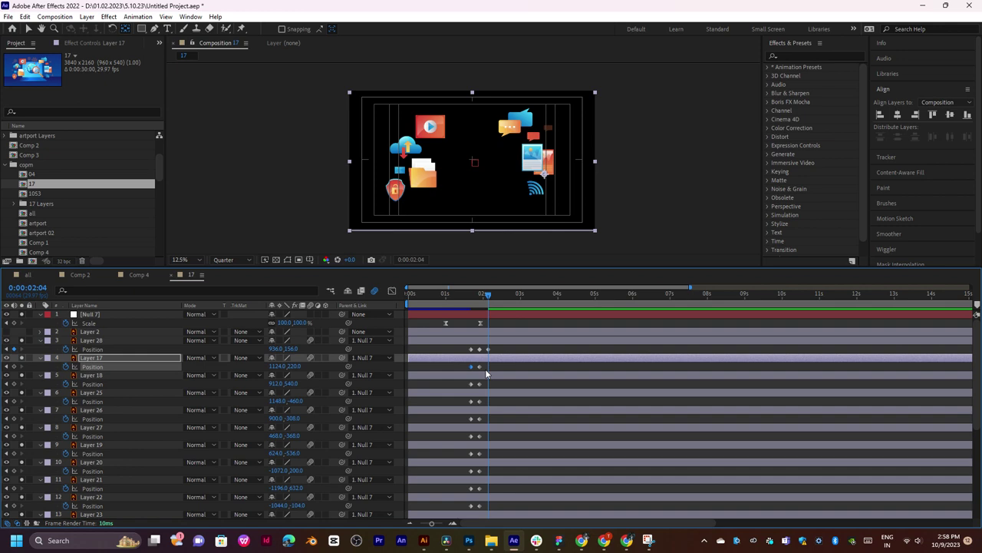
{"action": "left_click", "coordinate": [471, 383]}
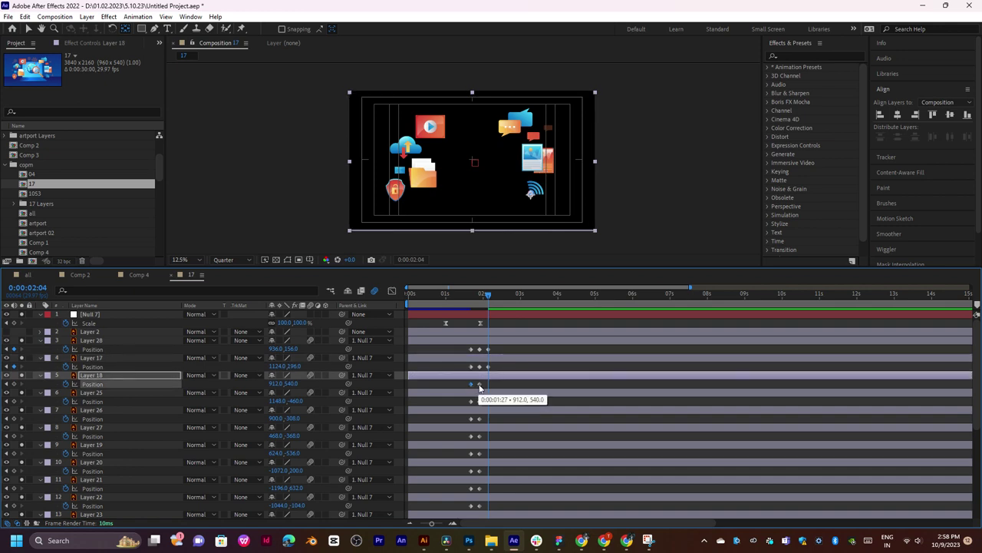
{"action": "key", "text": "ctrl+v"}
{"action": "left_click", "coordinate": [470, 401]}
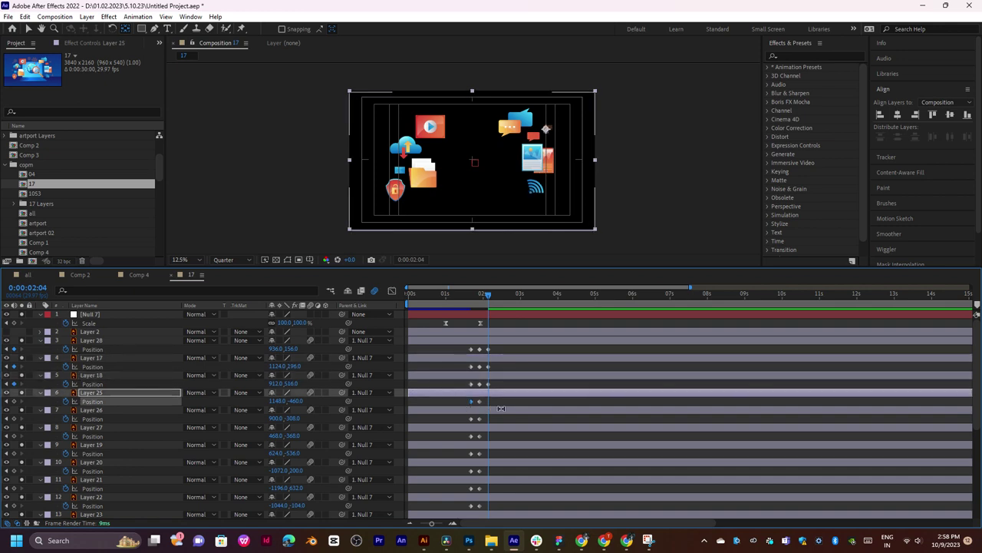
{"action": "key", "text": "ctrl+v"}
{"action": "left_click", "coordinate": [471, 295]}
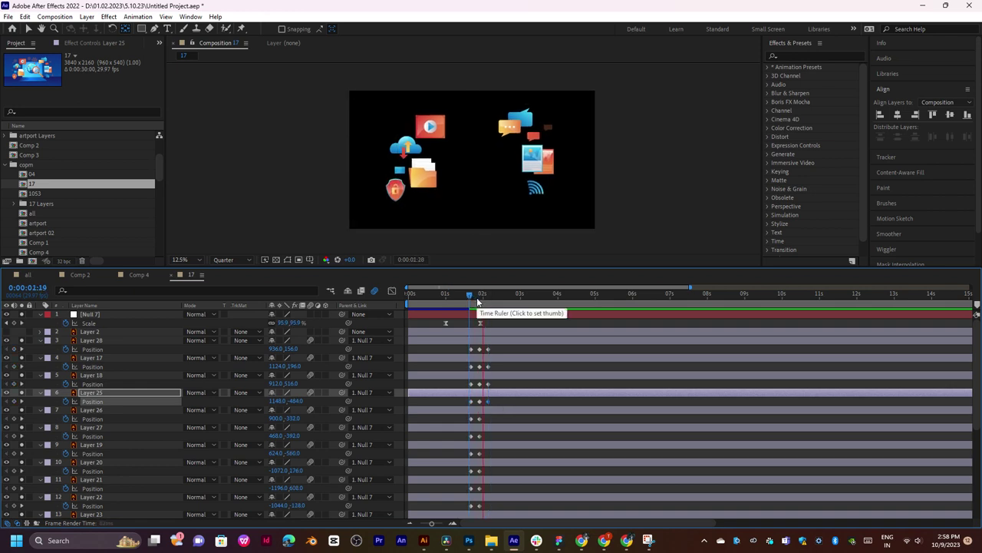
{"action": "left_click_drag", "start_coordinate": [477, 301], "coordinate": [481, 305]}
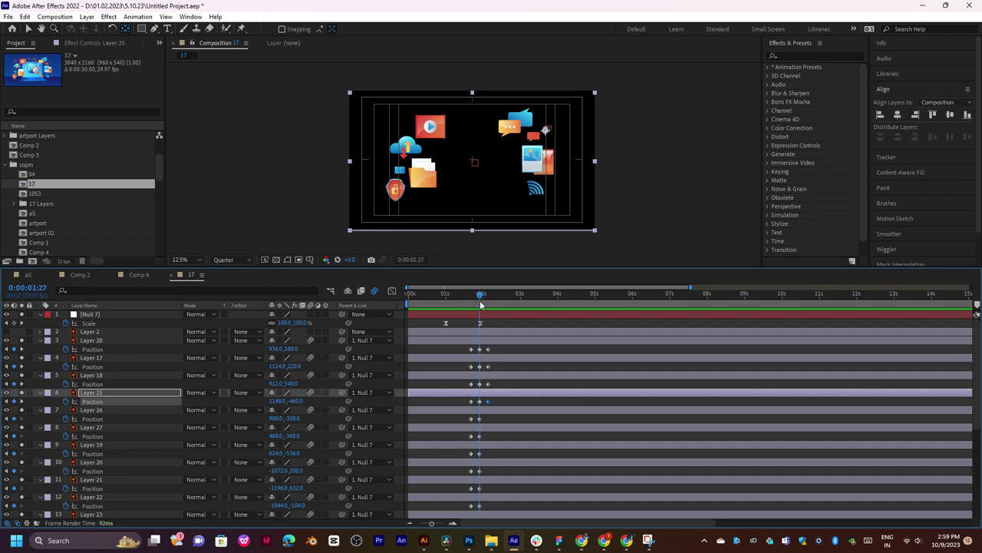
Select icon Layers 28 through 4 and set their 1:27 Position to 936.0,210.0 via Layer 28's Y field.
{"action": "left_click", "coordinate": [98, 340]}
{"action": "scroll", "coordinate": [118, 390], "scroll_direction": "down", "scroll_amount": 5}
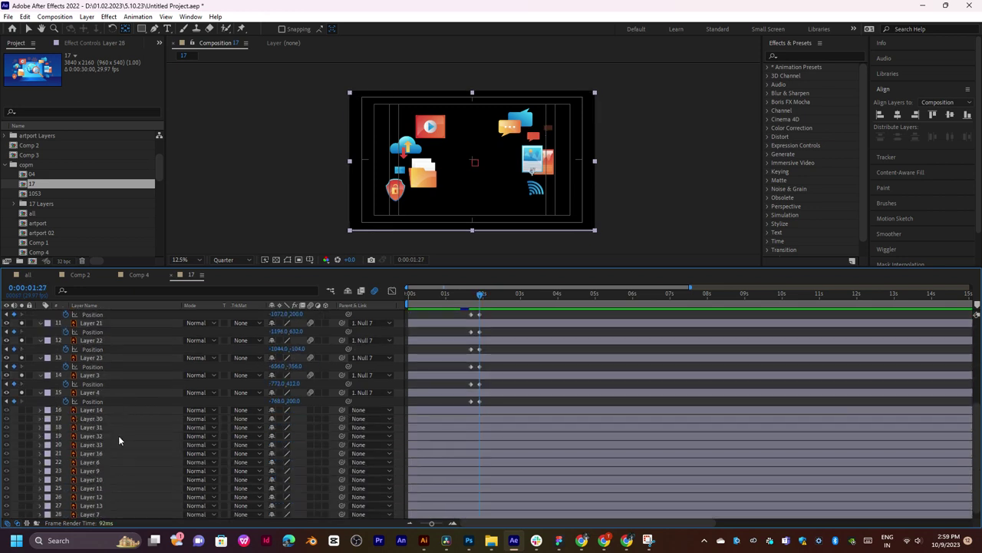
{"action": "left_click", "coordinate": [109, 391], "text": "shift"}
{"action": "scroll", "coordinate": [292, 373], "scroll_direction": "up", "scroll_amount": 3}
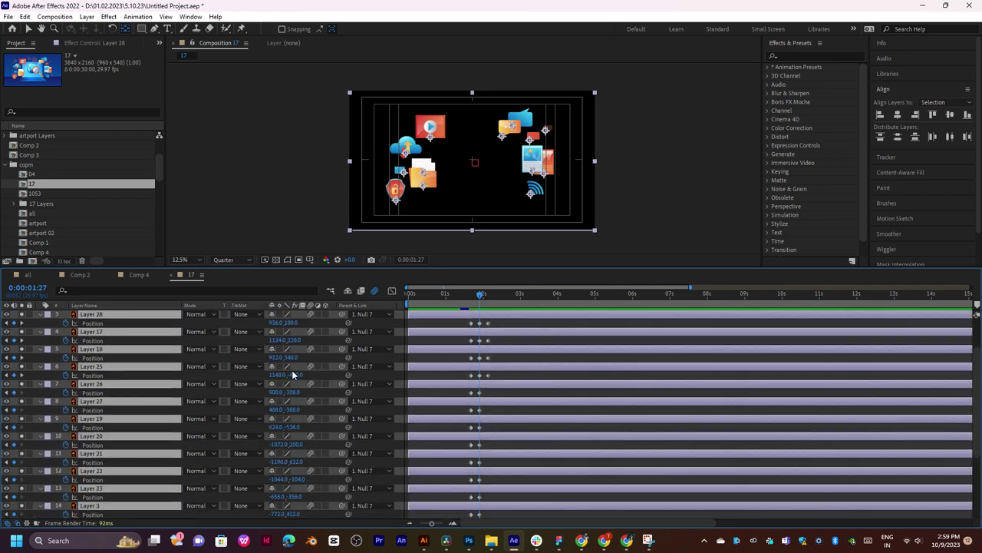
{"action": "scroll", "coordinate": [292, 374], "scroll_direction": "up", "scroll_amount": 2}
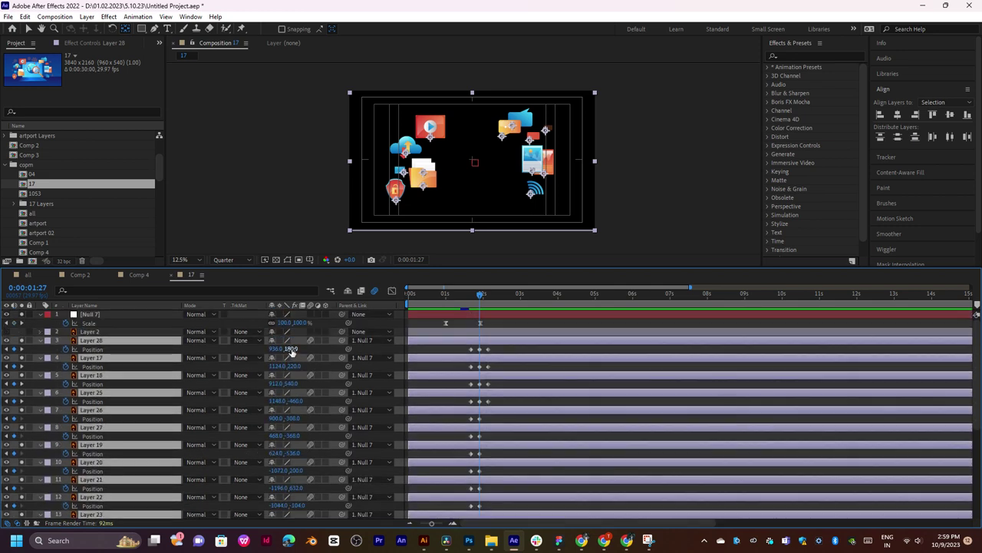
{"action": "left_click_drag", "start_coordinate": [290, 348], "coordinate": [311, 348]}
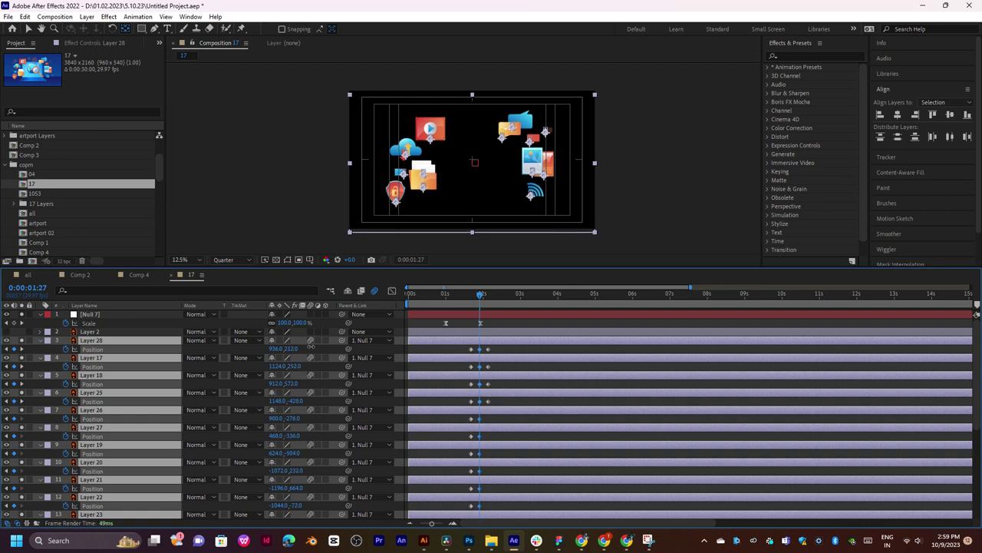
{"action": "left_click", "coordinate": [293, 349]}
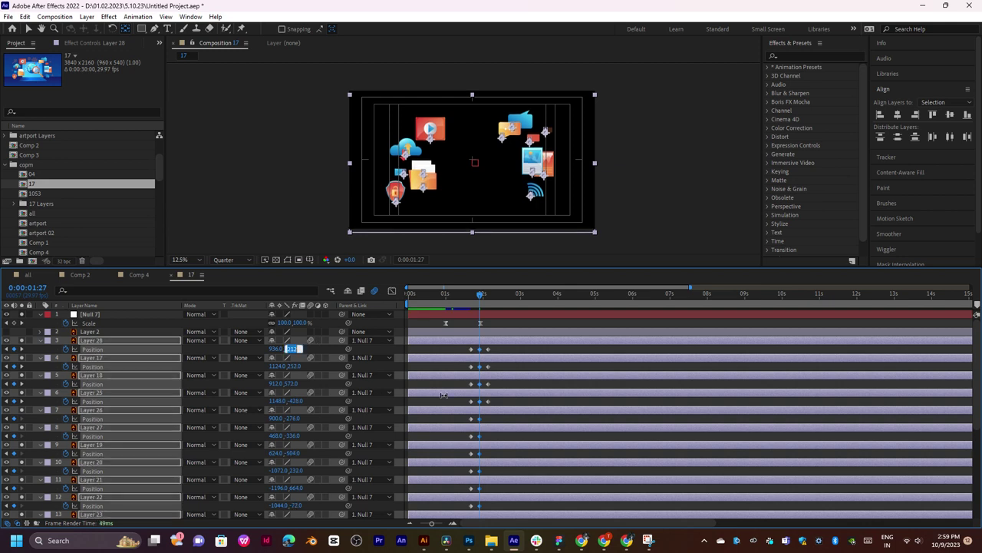
{"action": "type", "text": "210"}
{"action": "key", "text": "Return"}
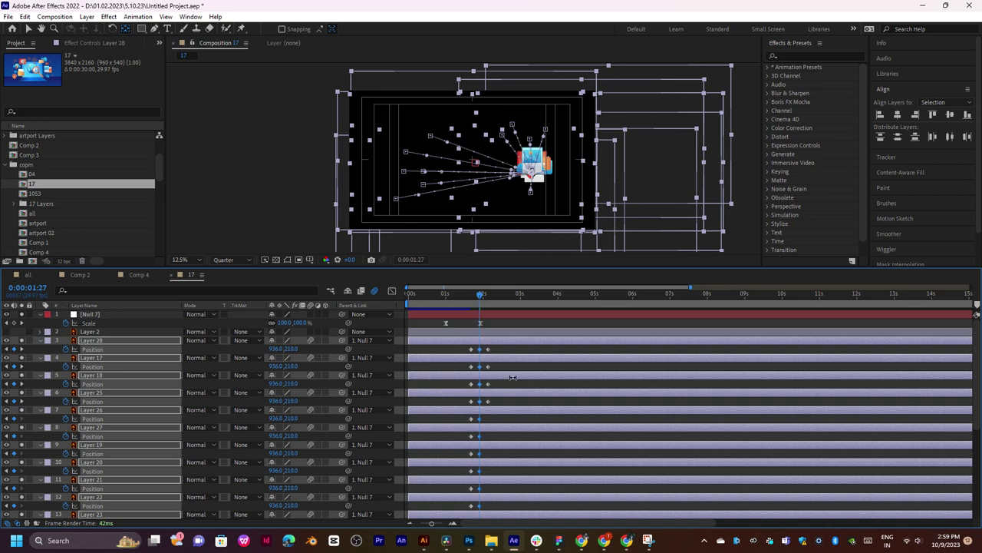
{"action": "left_click_drag", "start_coordinate": [479, 295], "coordinate": [462, 313]}
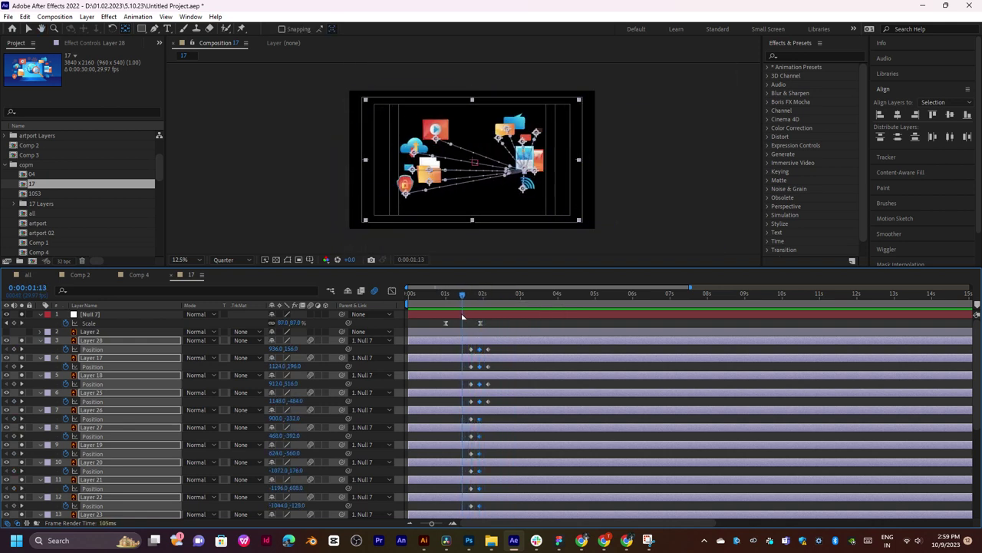
Preview the animation from 1:13, then undo the last two position changes.
{"action": "left_click", "coordinate": [549, 392]}
{"action": "key", "text": "space"}
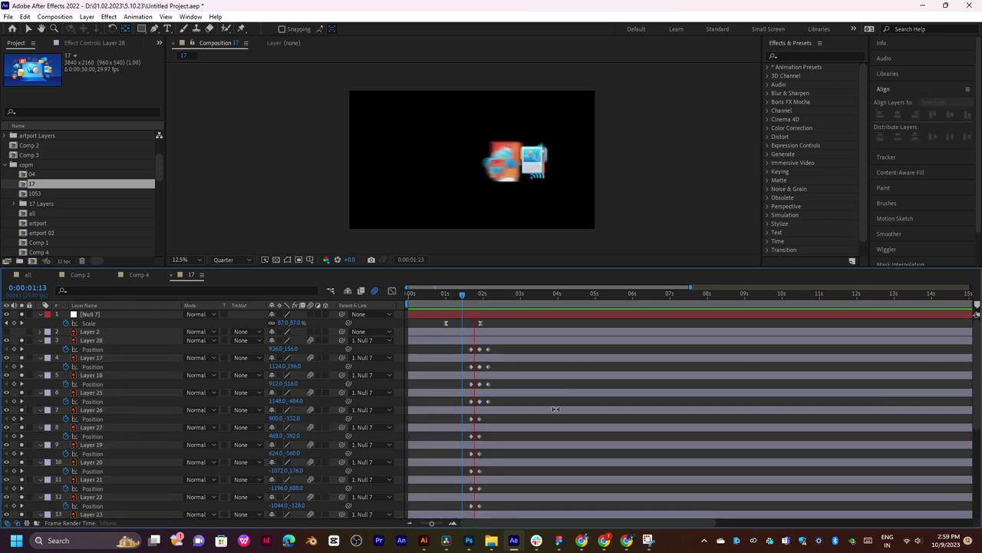
{"action": "key", "text": "space"}
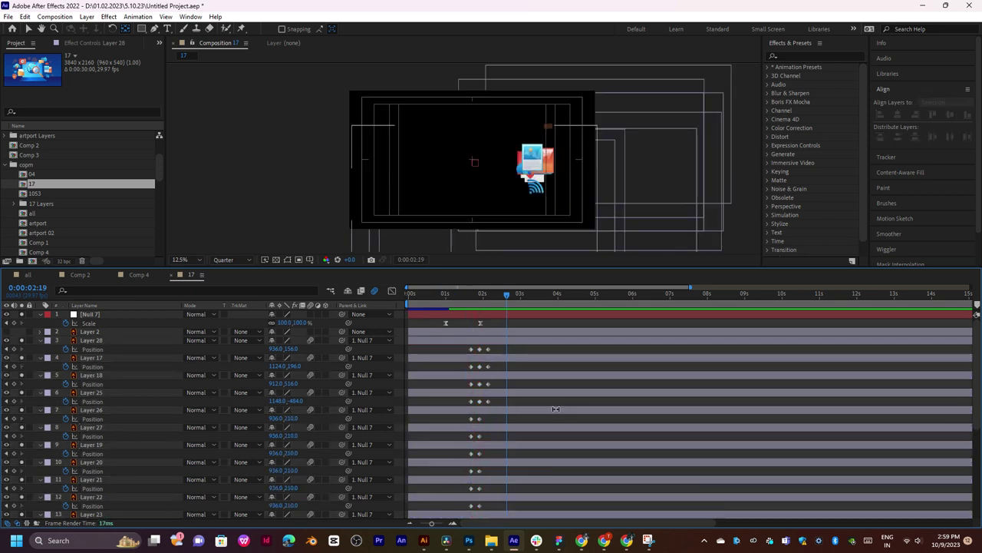
{"action": "key", "text": "ctrl+a"}
{"action": "key", "text": "j"}
{"action": "key", "text": "j"}
Replay the animation from 1:20 and step between 1:26 and 1:27 to check the bounce.
{"action": "left_click", "coordinate": [471, 294]}
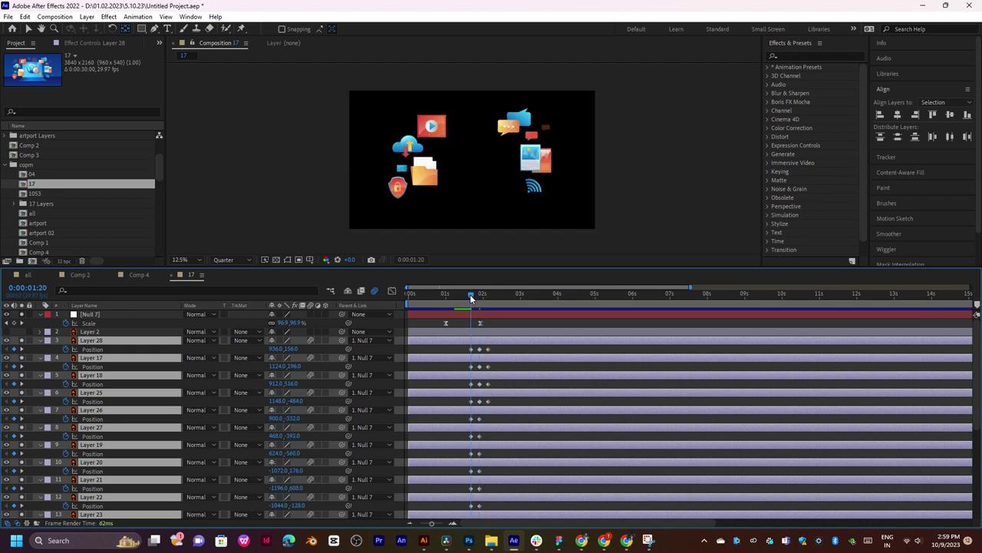
{"action": "key", "text": "space"}
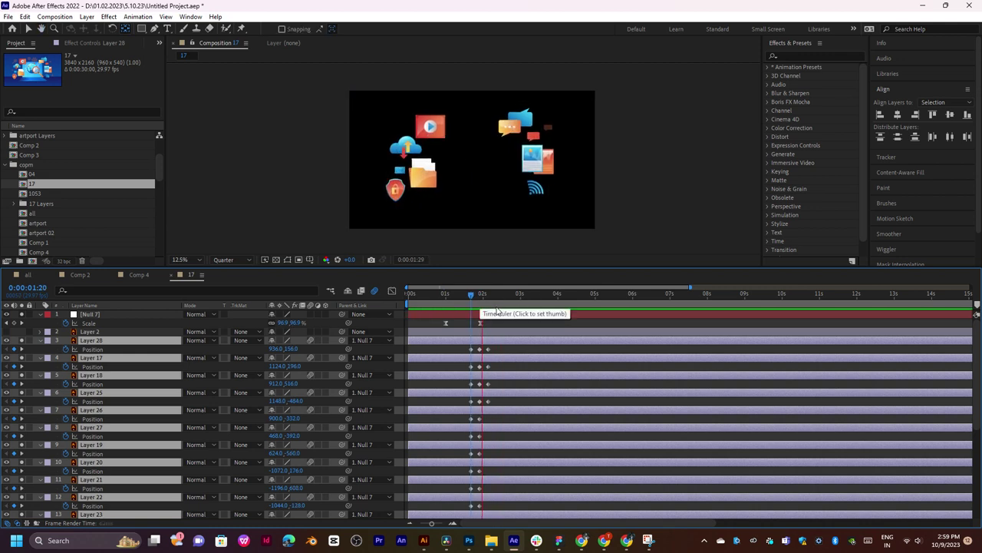
{"action": "key", "text": "space"}
{"action": "key", "text": "space"}
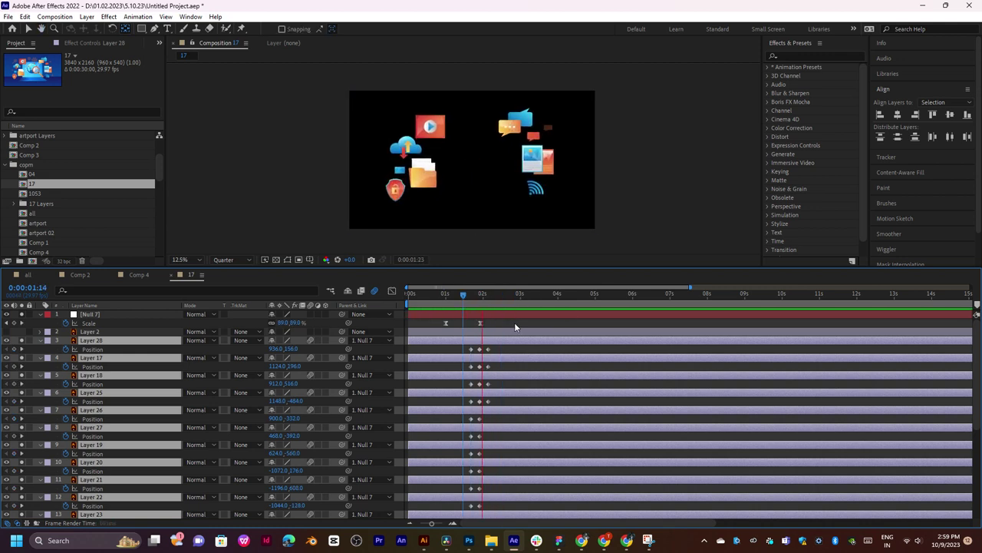
{"action": "key", "text": "space"}
{"action": "left_click", "coordinate": [480, 298]}
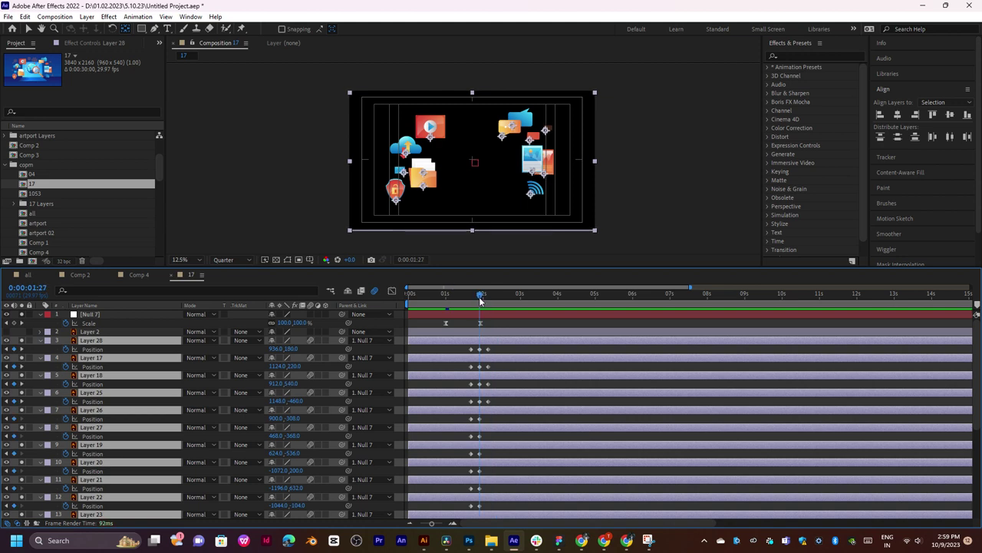
{"action": "key", "text": "space"}
{"action": "left_click", "coordinate": [478, 298]}
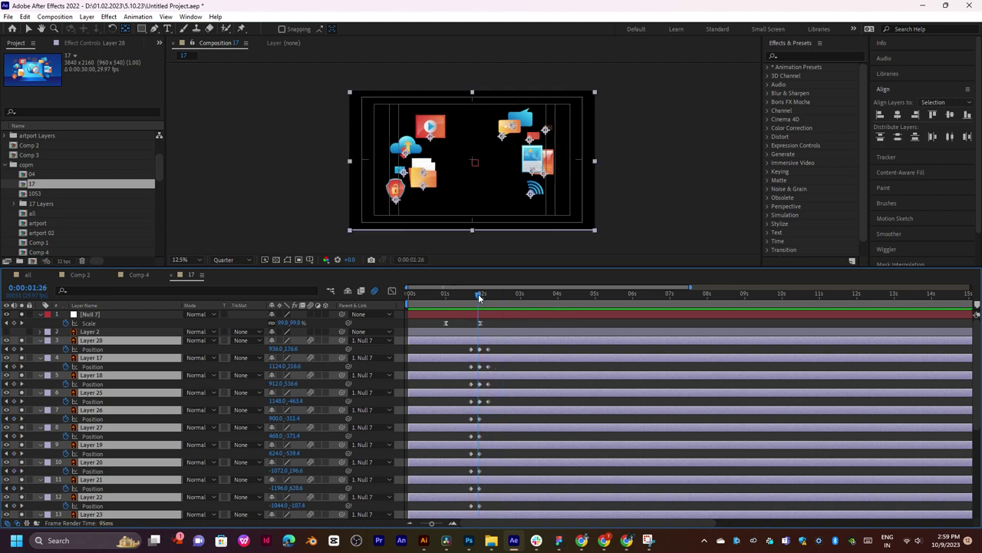
{"action": "left_click", "coordinate": [481, 297]}
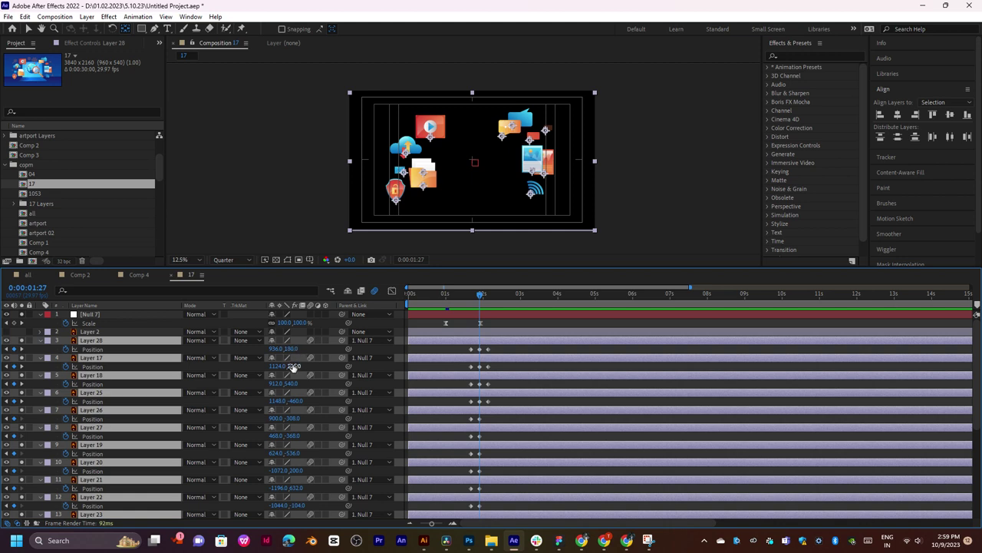
Lower Layer 25's icon at 1:27 to 1148.0,-424.0, then preview from 1:17.
{"action": "left_click", "coordinate": [507, 405]}
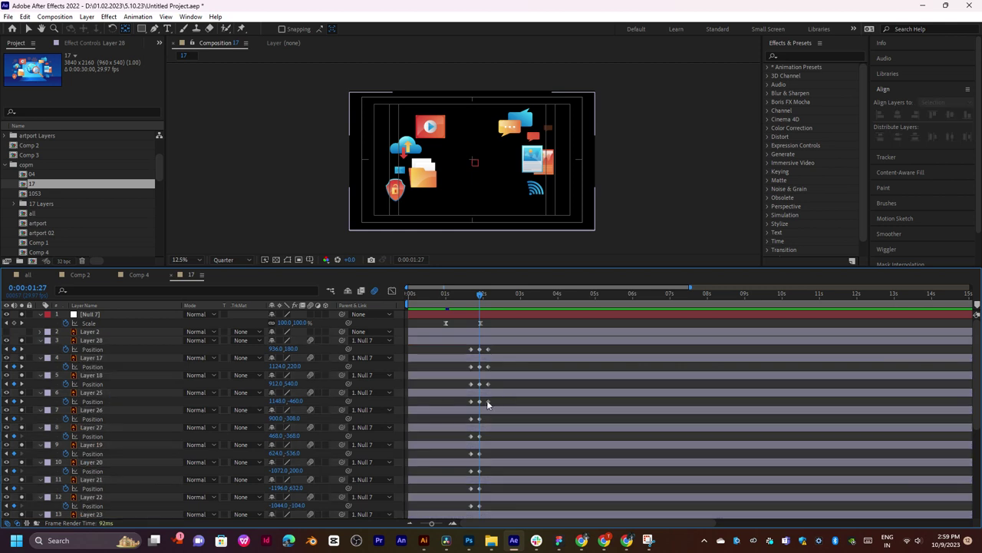
{"action": "left_click", "coordinate": [480, 401]}
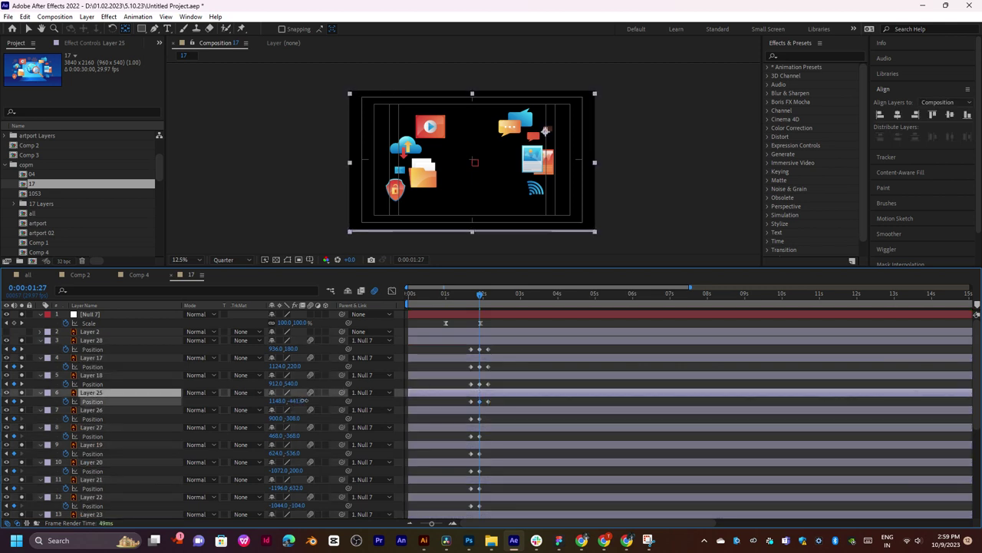
{"action": "left_click_drag", "start_coordinate": [296, 402], "coordinate": [322, 399]}
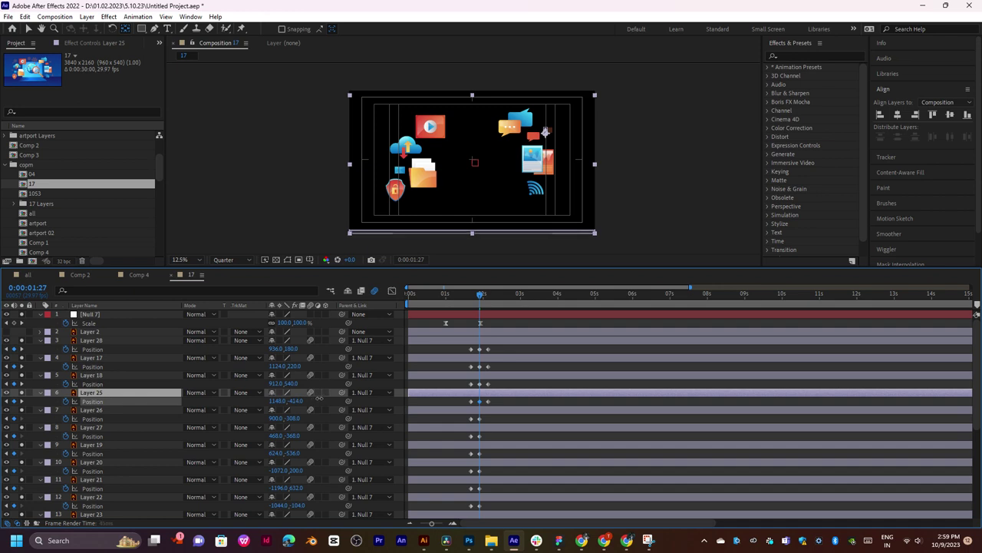
{"action": "left_click", "coordinate": [468, 294]}
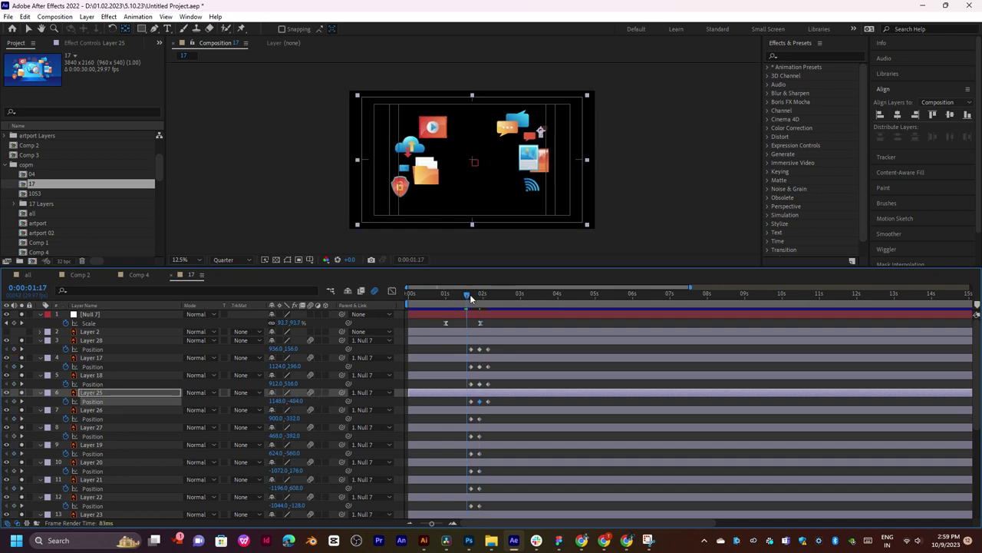
{"action": "key", "text": "space"}
{"action": "left_click", "coordinate": [484, 305]}
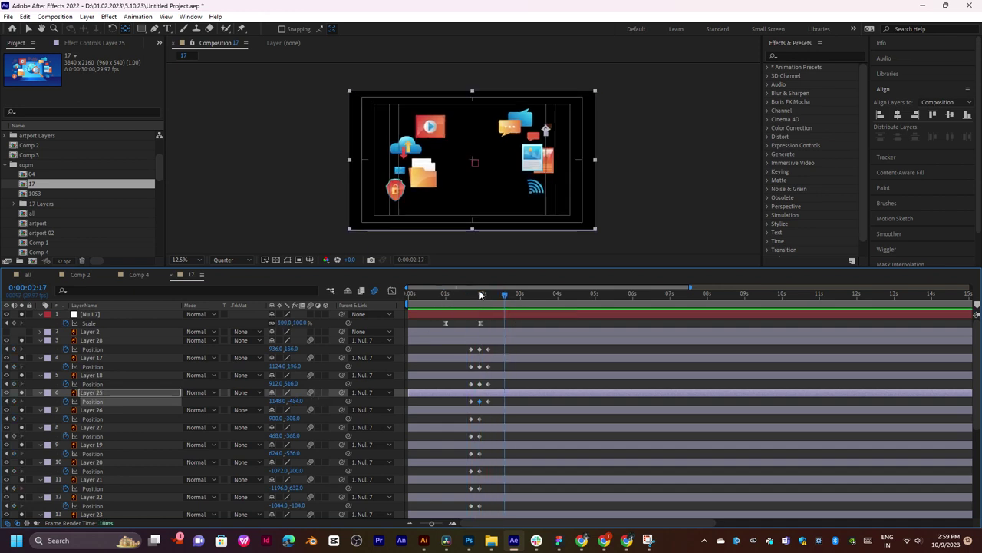
{"action": "scroll", "coordinate": [489, 392], "scroll_direction": "down", "scroll_amount": 2}
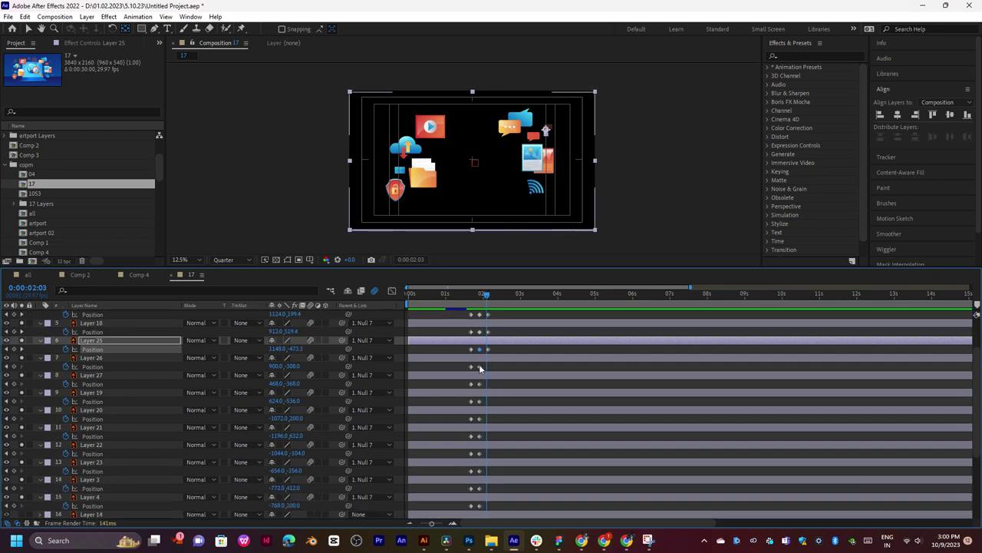
At 2:04, copy the first Position keyframes of Layers 26, 27 and 19–23 as return keyframes.
{"action": "left_click", "coordinate": [490, 295]}
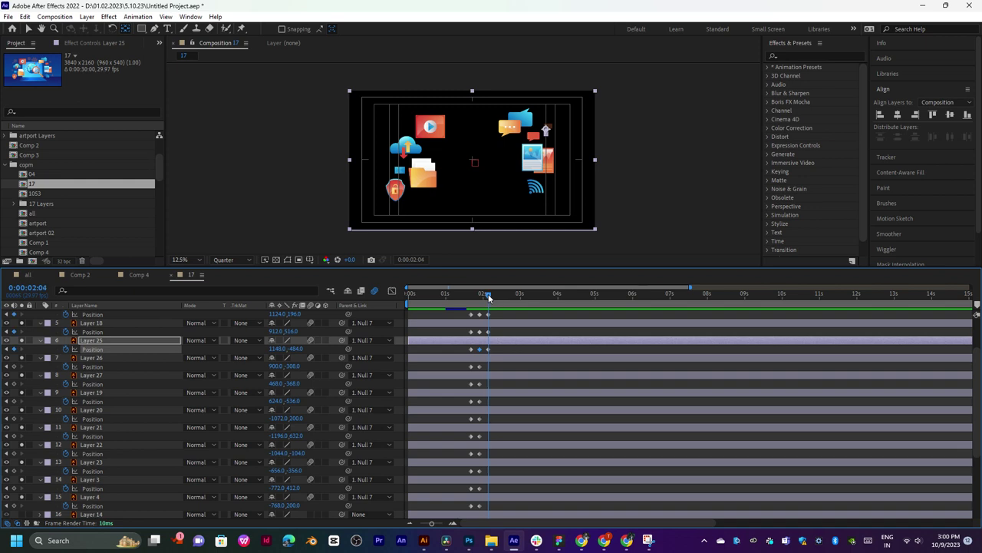
{"action": "left_click", "coordinate": [470, 367]}
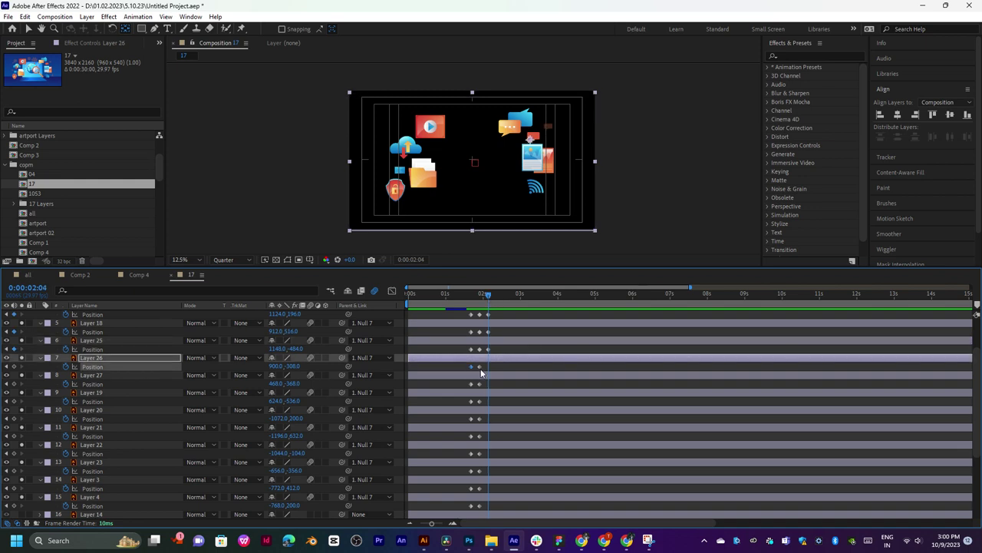
{"action": "left_click", "coordinate": [471, 384]}
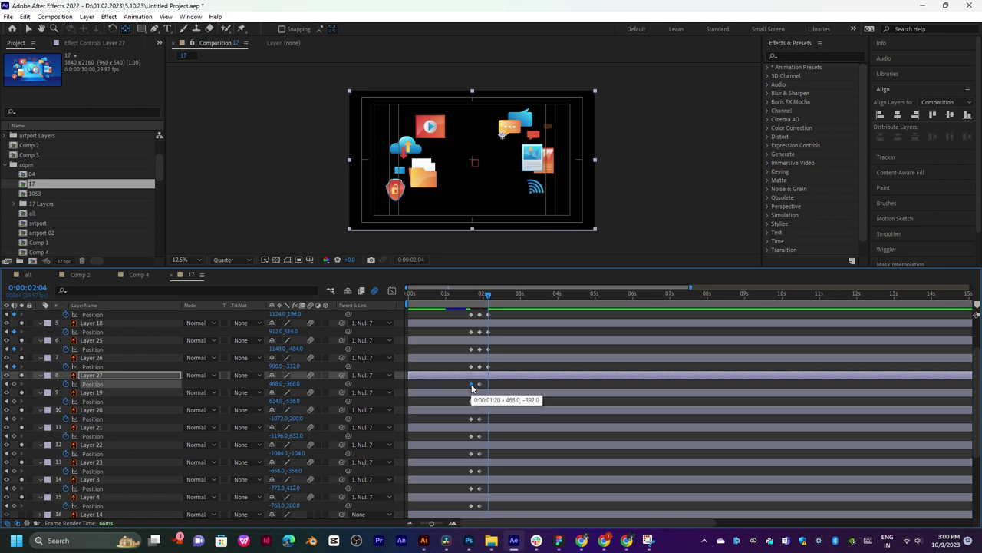
{"action": "left_click", "coordinate": [472, 401]}
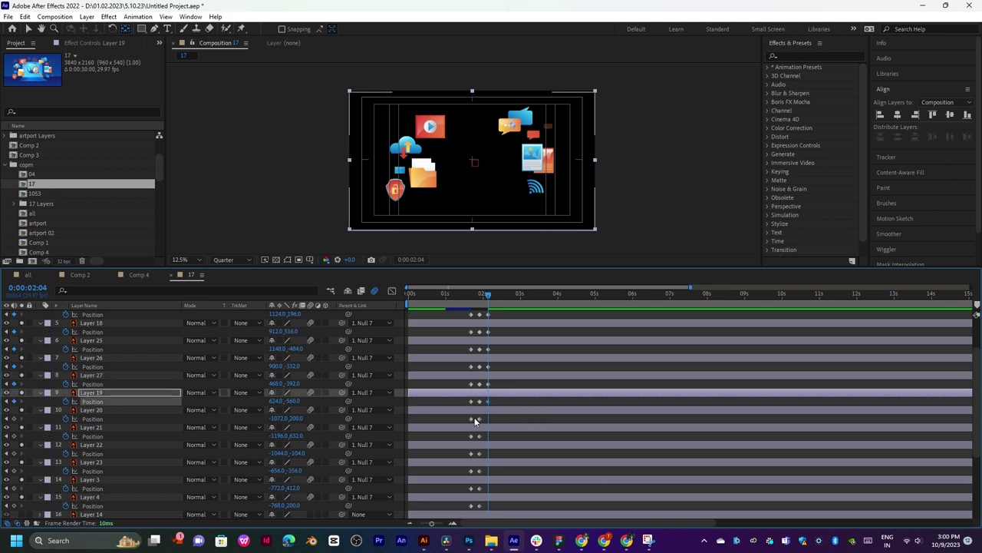
{"action": "left_click", "coordinate": [471, 419]}
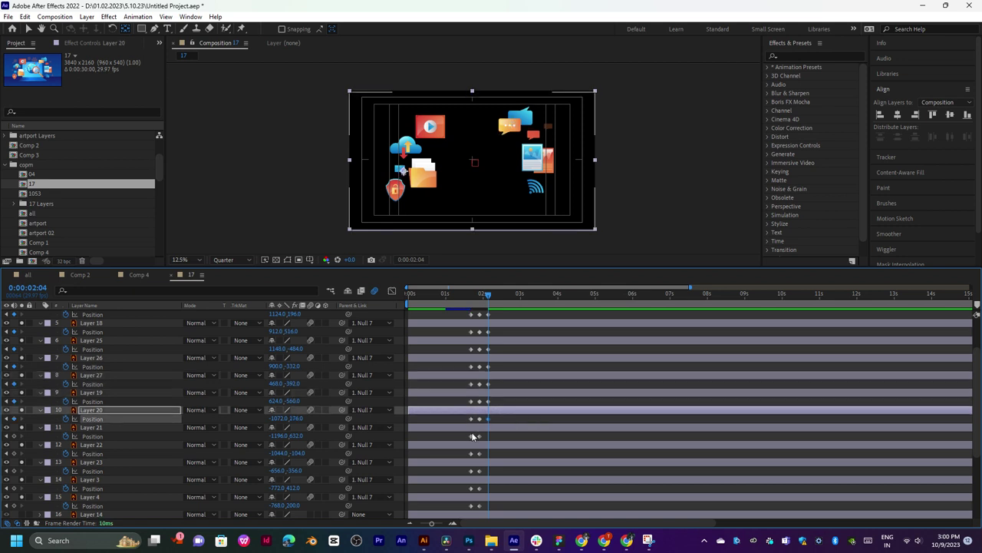
{"action": "left_click", "coordinate": [472, 436]}
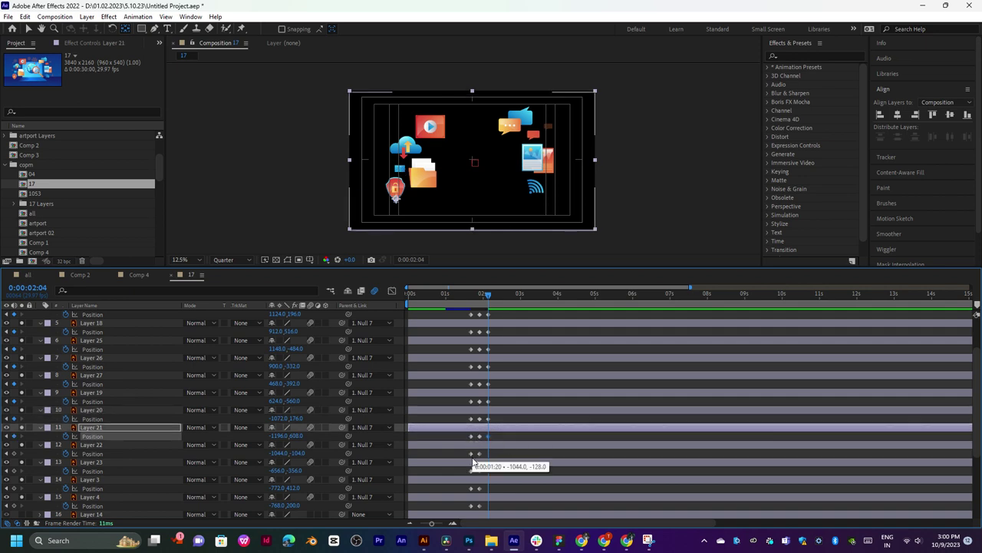
{"action": "left_click", "coordinate": [471, 454]}
{"action": "left_click", "coordinate": [471, 470]}
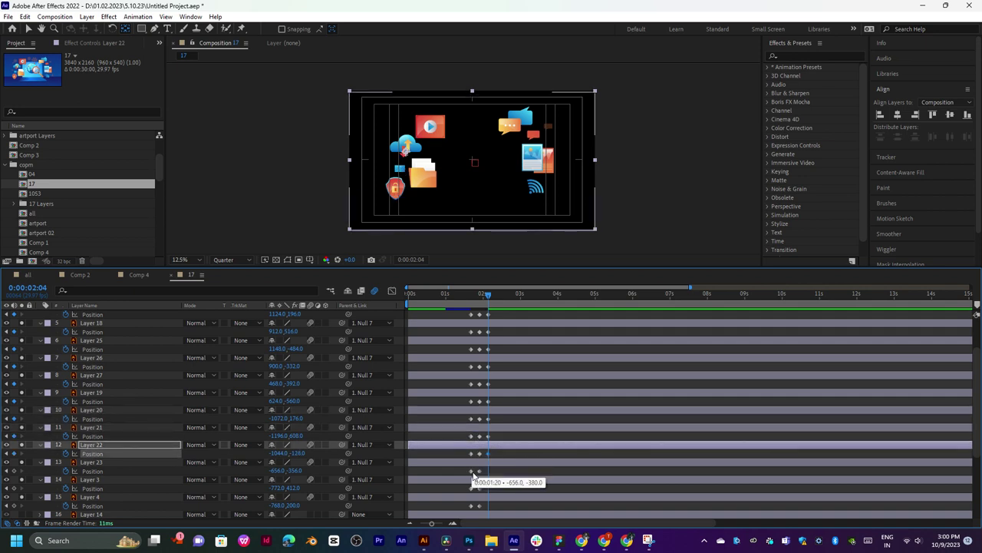
Add matching 2:04 return keyframes to Layers 3 and 4, then preview the icon motion.
{"action": "scroll", "coordinate": [485, 466], "scroll_direction": "down", "scroll_amount": 2}
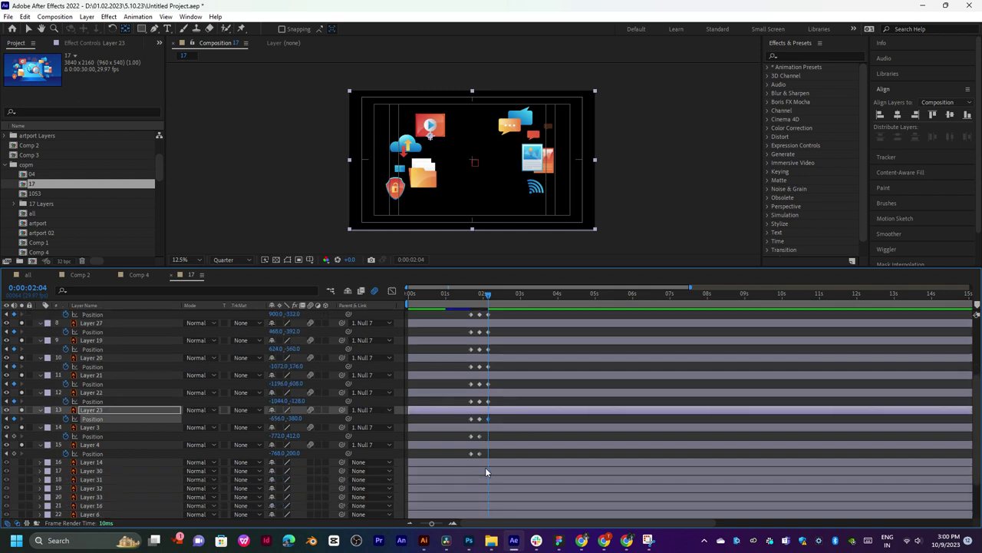
{"action": "left_click", "coordinate": [472, 436]}
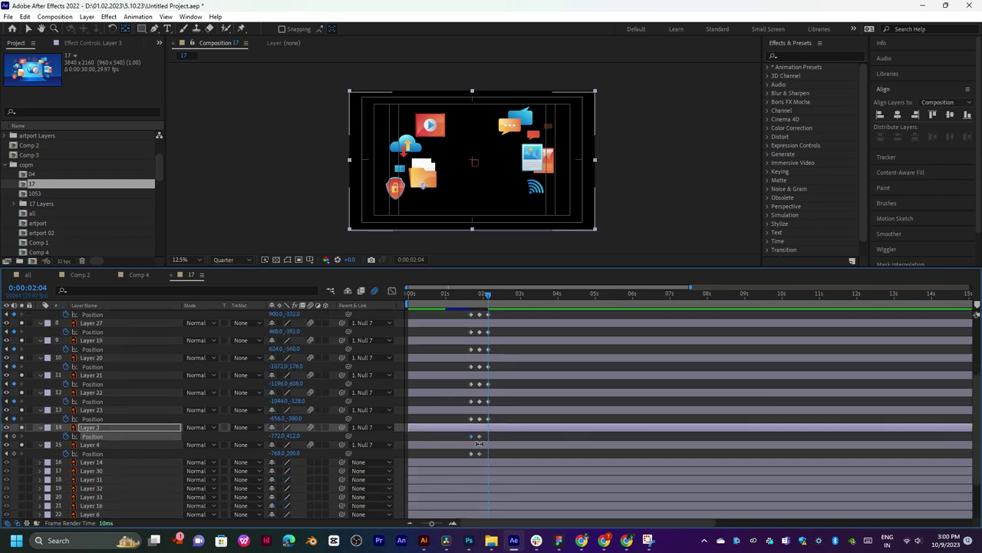
{"action": "left_click", "coordinate": [471, 454]}
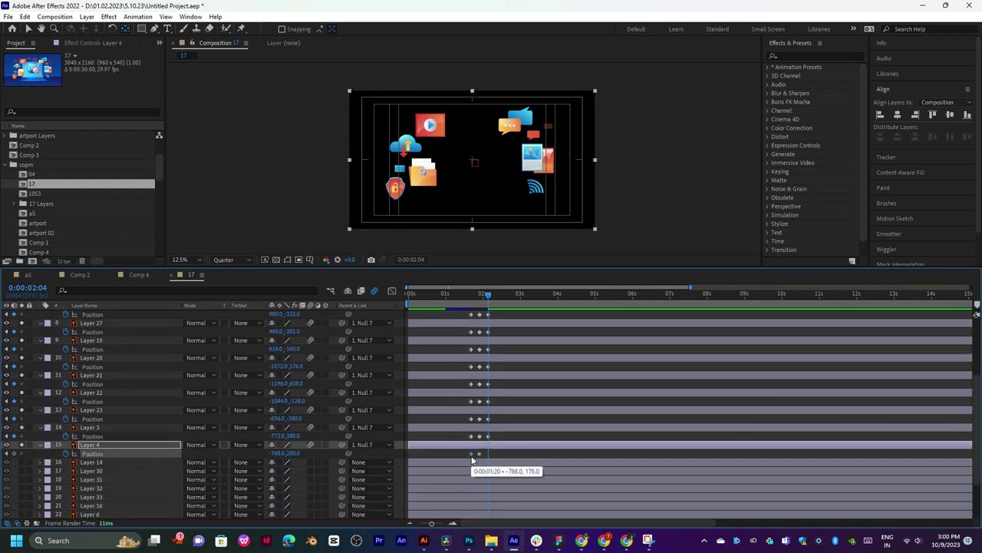
{"action": "left_click", "coordinate": [473, 296]}
{"action": "key", "text": "space"}
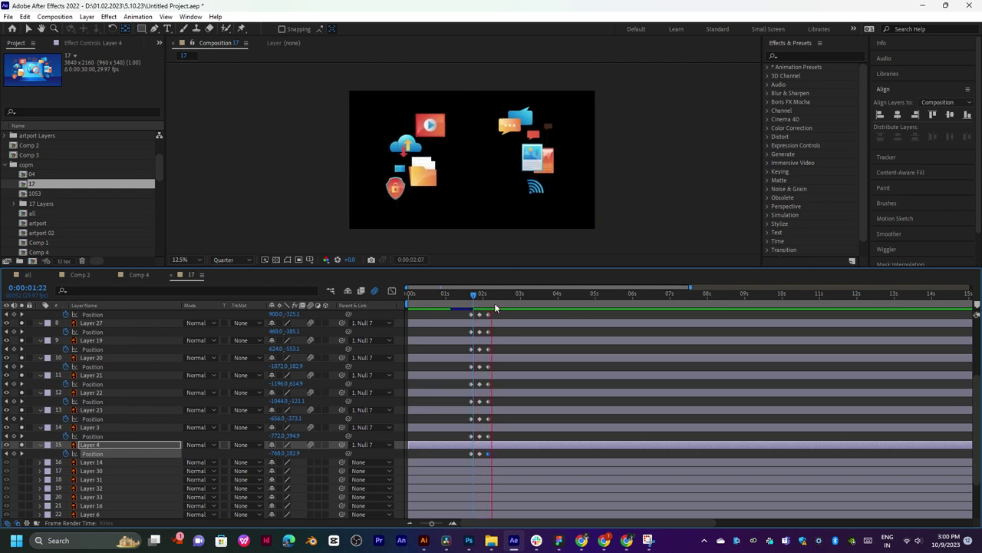
{"action": "left_click", "coordinate": [466, 295]}
{"action": "key", "text": "space"}
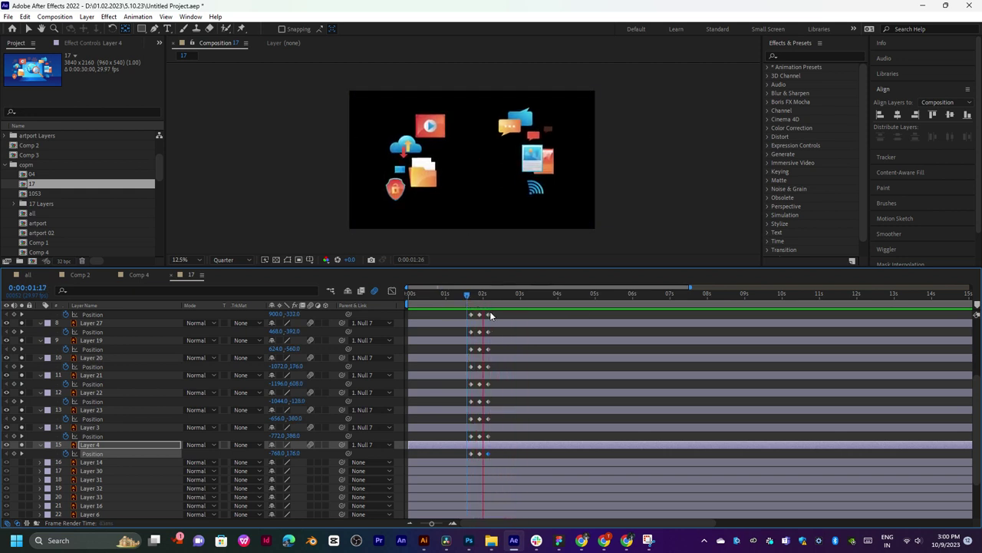
Enlarge the timeline, select all icon Position keyframes and drag them about one second earlier.
{"action": "left_click", "coordinate": [470, 298]}
{"action": "scroll", "coordinate": [491, 297], "scroll_direction": "up", "scroll_amount": 3}
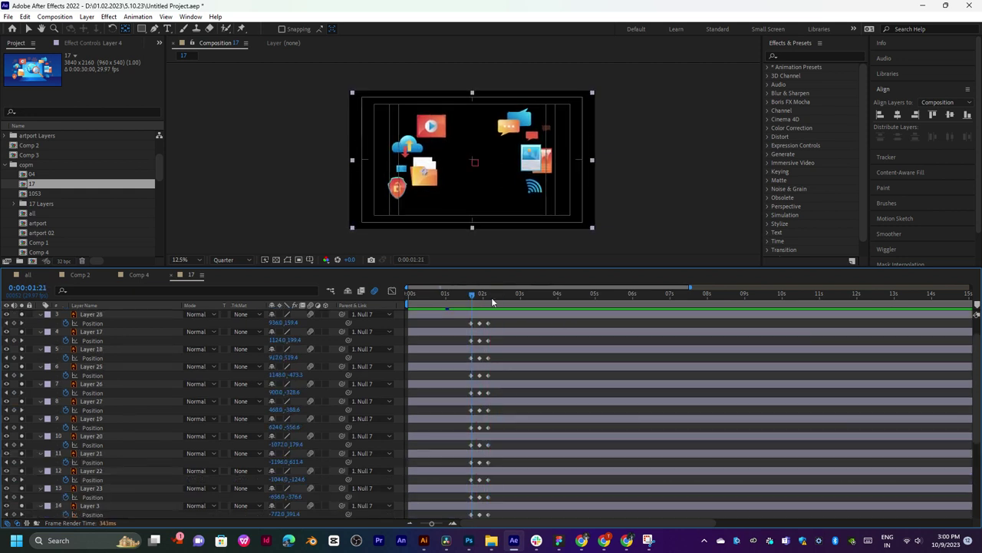
{"action": "left_click_drag", "start_coordinate": [489, 265], "coordinate": [491, 210]}
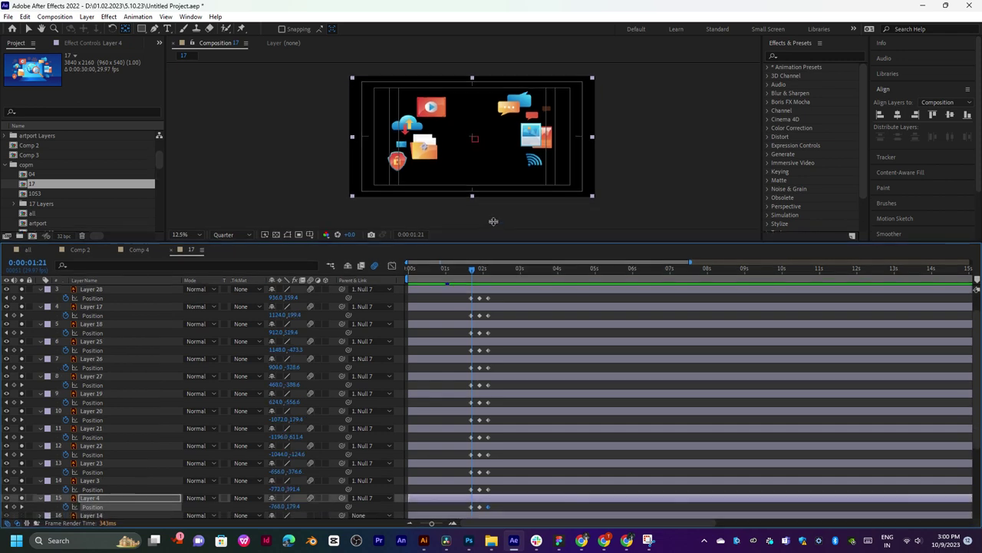
{"action": "left_click_drag", "start_coordinate": [497, 264], "coordinate": [460, 479]}
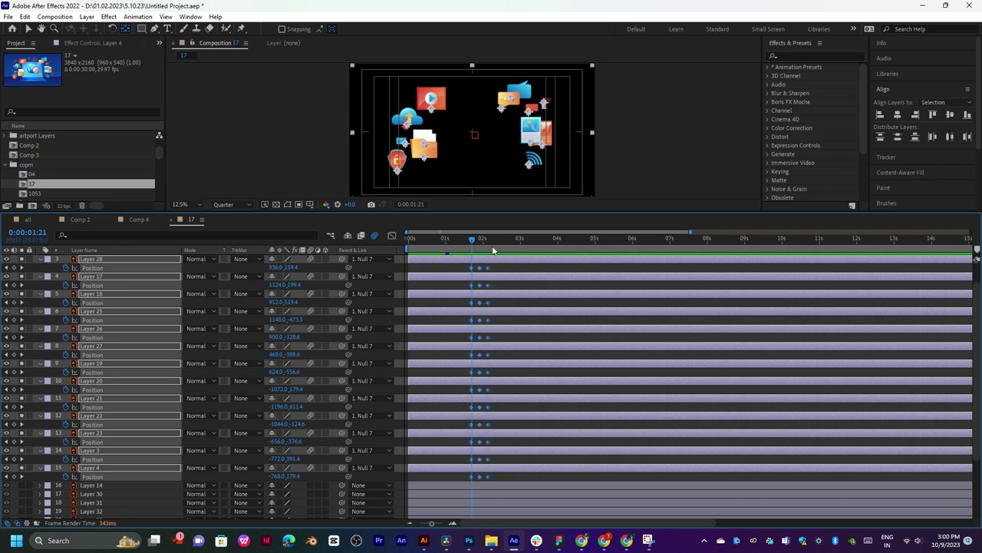
{"action": "mouse_move", "coordinate": [489, 268]}
{"action": "left_mouse_down"}
{"action": "mouse_move", "coordinate": [448, 273]}
{"action": "mouse_move", "coordinate": [460, 276]}
{"action": "left_mouse_up"}
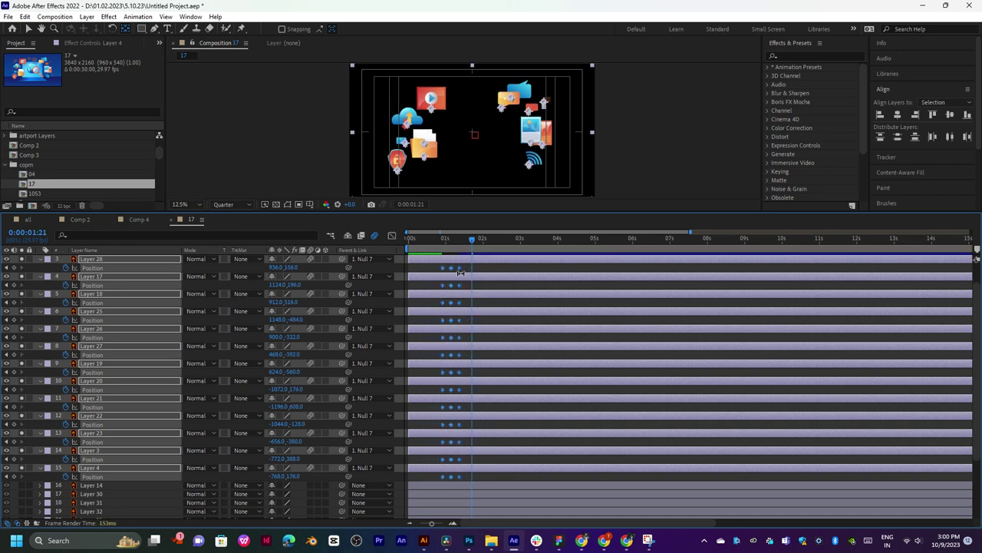
{"action": "scroll", "coordinate": [460, 275], "scroll_direction": "up", "scroll_amount": 2}
{"action": "scroll", "coordinate": [468, 293], "scroll_direction": "down", "scroll_amount": 2}
Add loopOut(type = "cycle", numKeyframes = 0) to Layer 28's Position and nudge its keyframes earlier.
{"action": "left_click", "coordinate": [66, 268], "text": "alt"}
{"action": "left_click", "coordinate": [305, 277]}
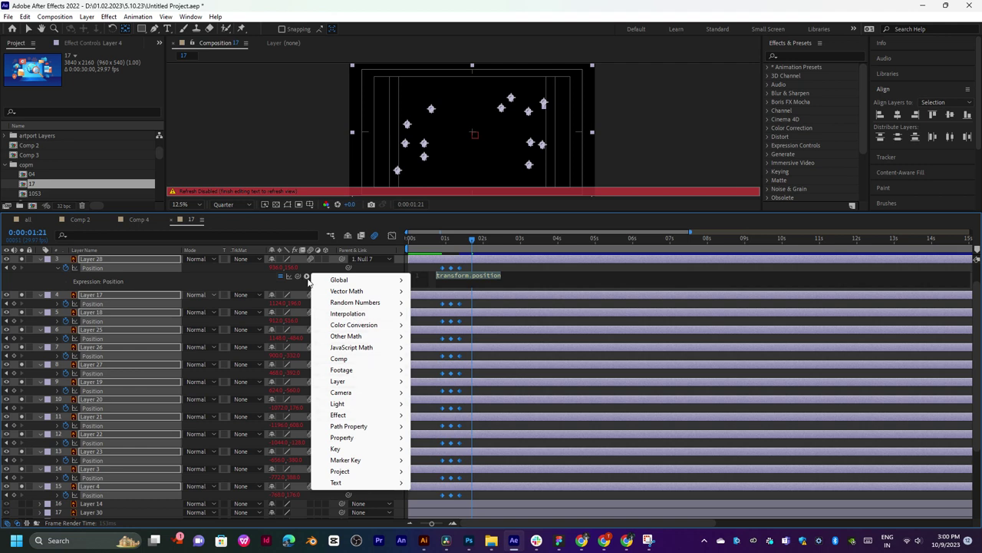
{"action": "mouse_move", "coordinate": [377, 443]}
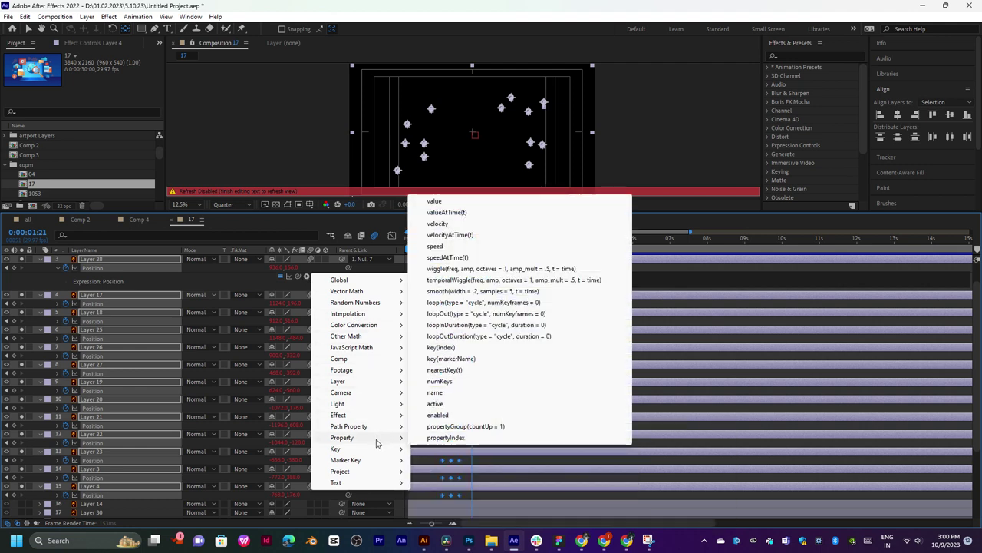
{"action": "left_click", "coordinate": [463, 313]}
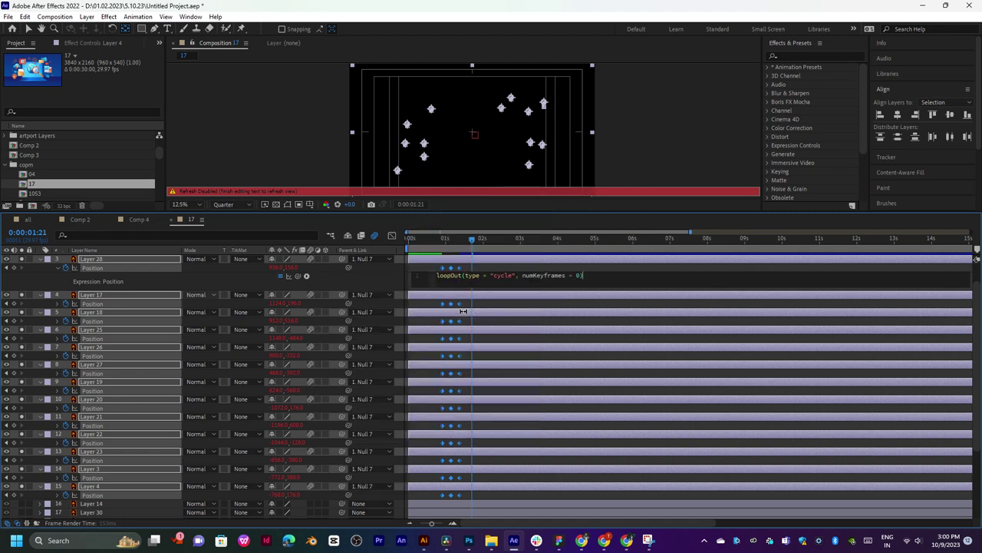
{"action": "mouse_move", "coordinate": [445, 246]}
{"action": "left_mouse_down"}
{"action": "mouse_move", "coordinate": [543, 248]}
{"action": "mouse_move", "coordinate": [423, 276]}
{"action": "left_mouse_up"}
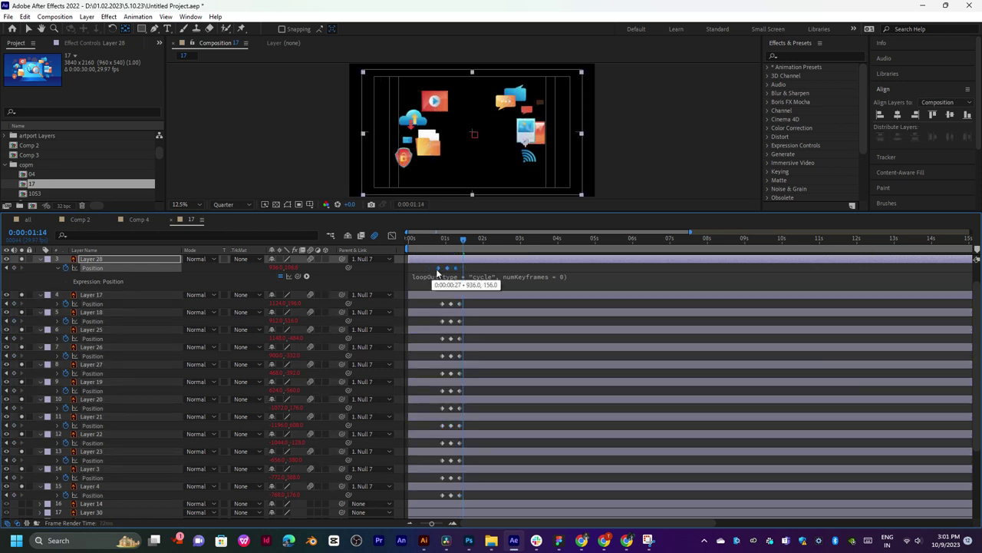
Give Layer 17's Position a cycling loopOut expression and shift its keyframes earlier.
{"action": "left_click", "coordinate": [123, 295]}
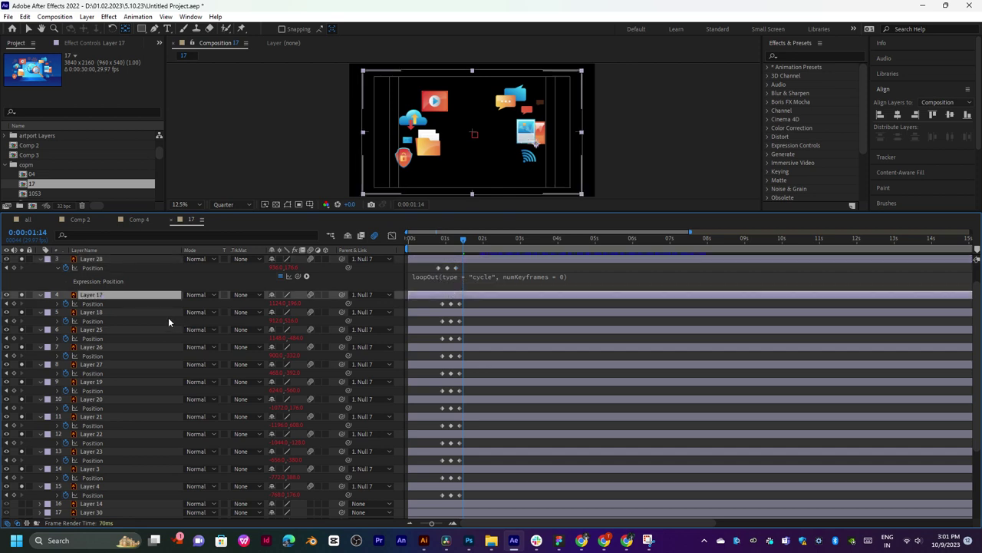
{"action": "left_click", "coordinate": [68, 305]}
{"action": "left_click", "coordinate": [66, 304], "text": "alt"}
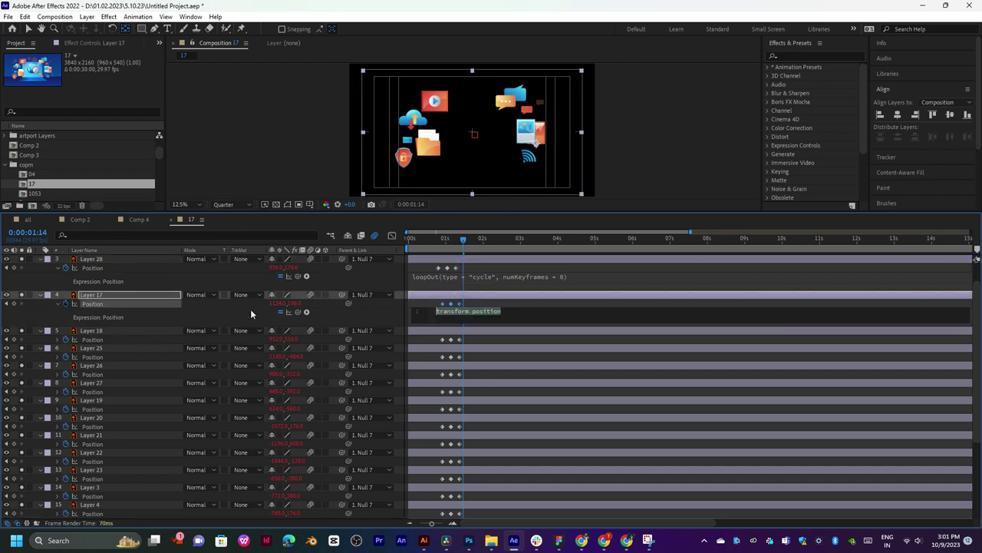
{"action": "left_click", "coordinate": [306, 313]}
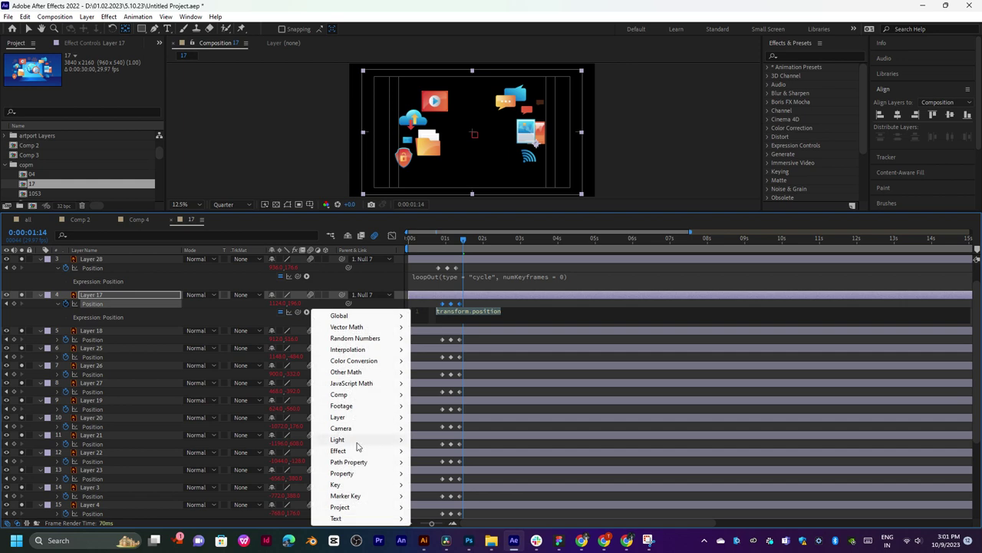
{"action": "mouse_move", "coordinate": [367, 487]}
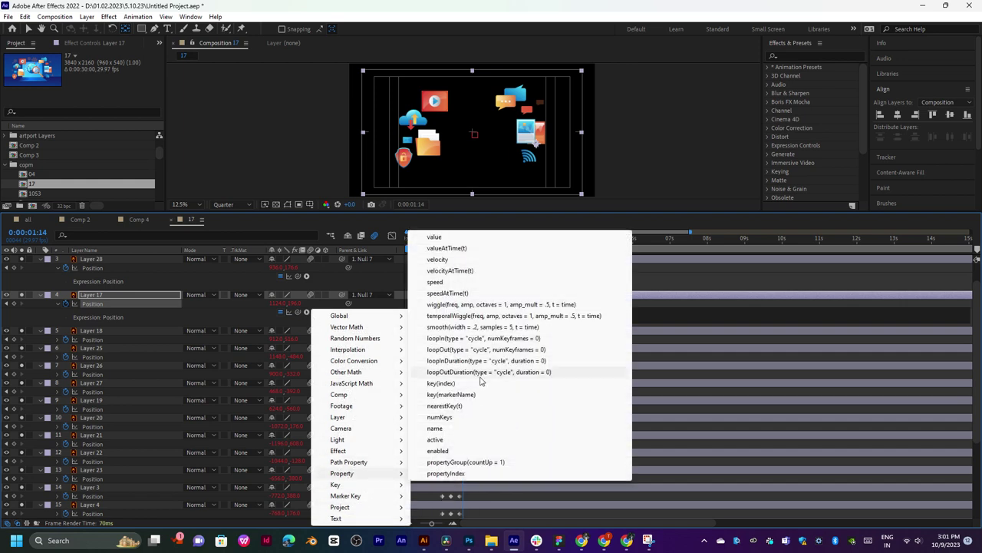
{"action": "left_click", "coordinate": [456, 350]}
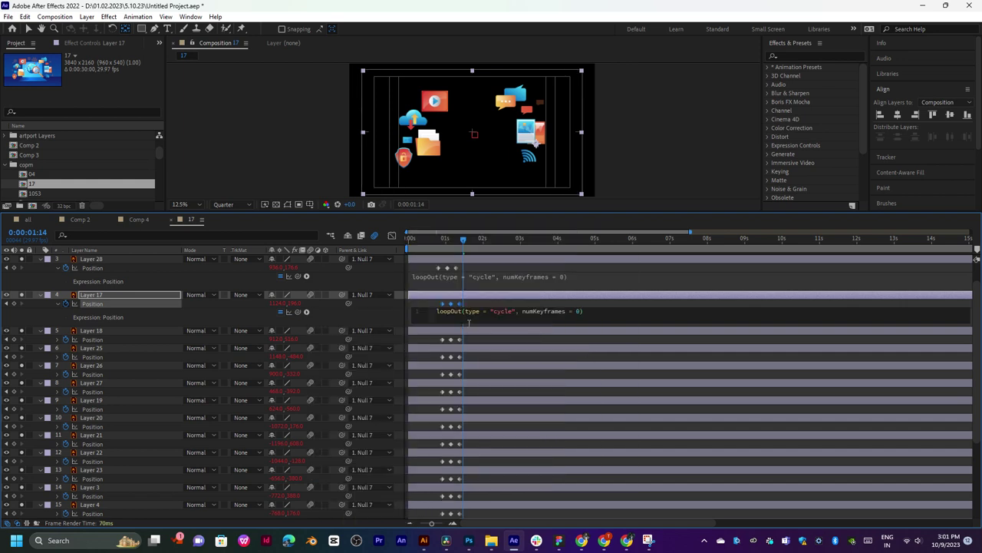
{"action": "left_click", "coordinate": [469, 297]}
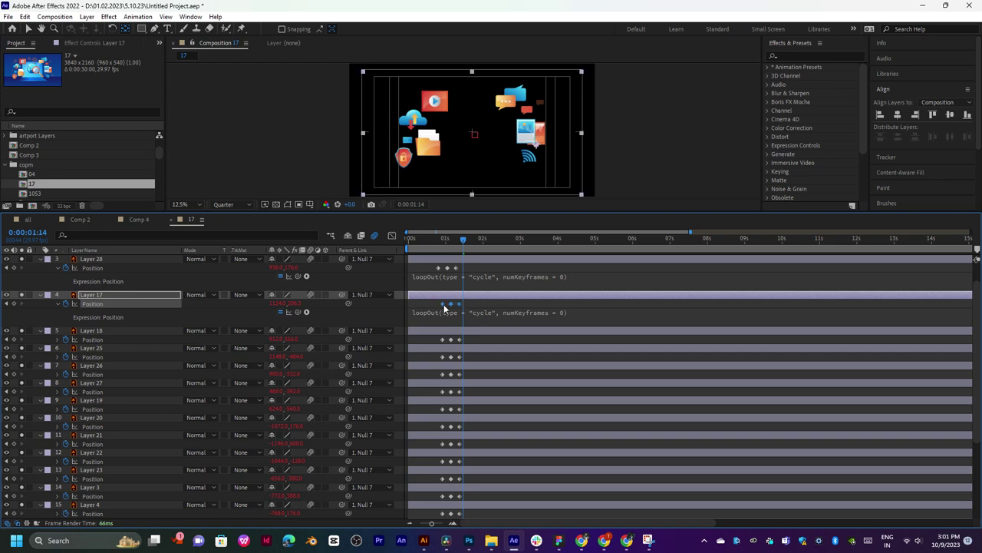
{"action": "left_click_drag", "start_coordinate": [432, 307], "coordinate": [423, 307]}
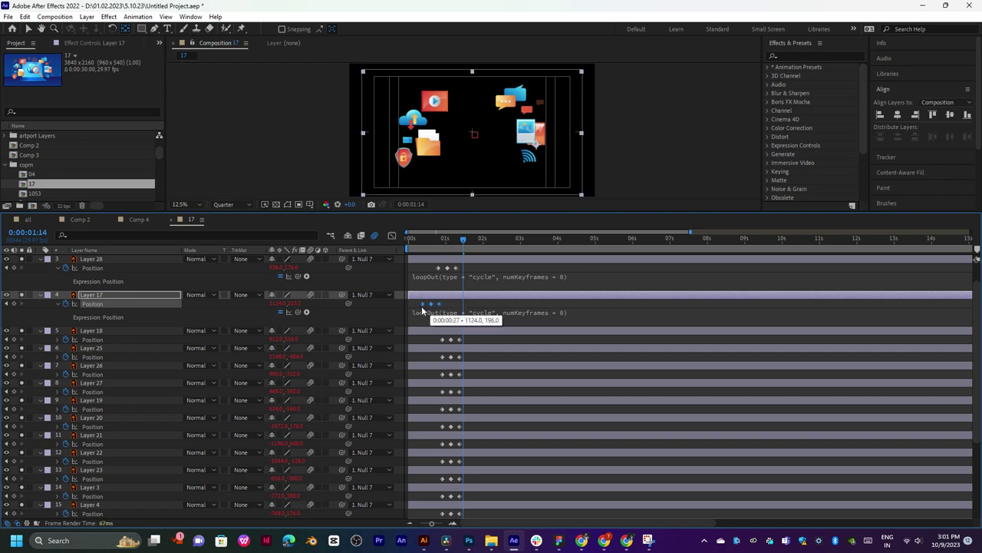
Preview the looping animation from several points near the start, including 0:00:01:15.
{"action": "left_click", "coordinate": [418, 239]}
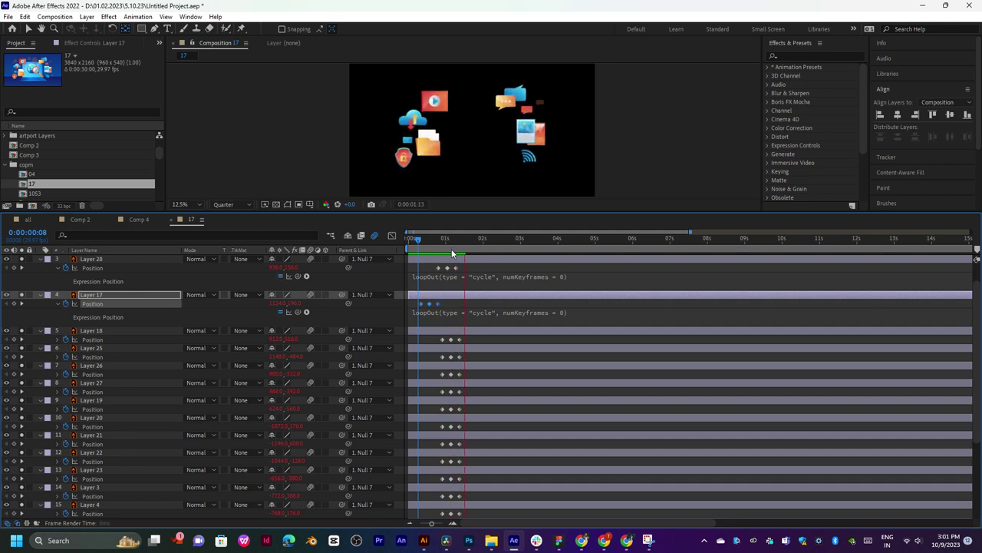
{"action": "left_click", "coordinate": [446, 240]}
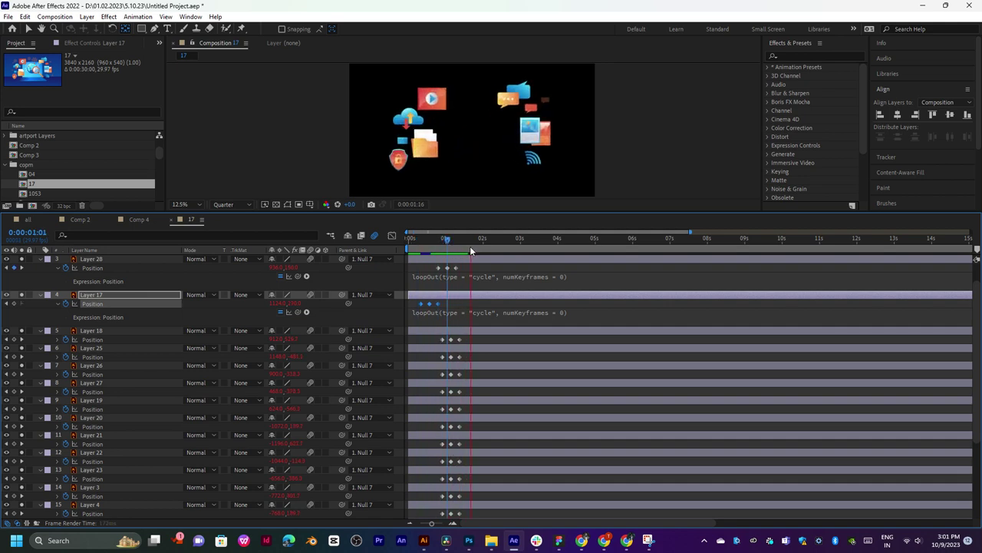
{"action": "left_click", "coordinate": [465, 239]}
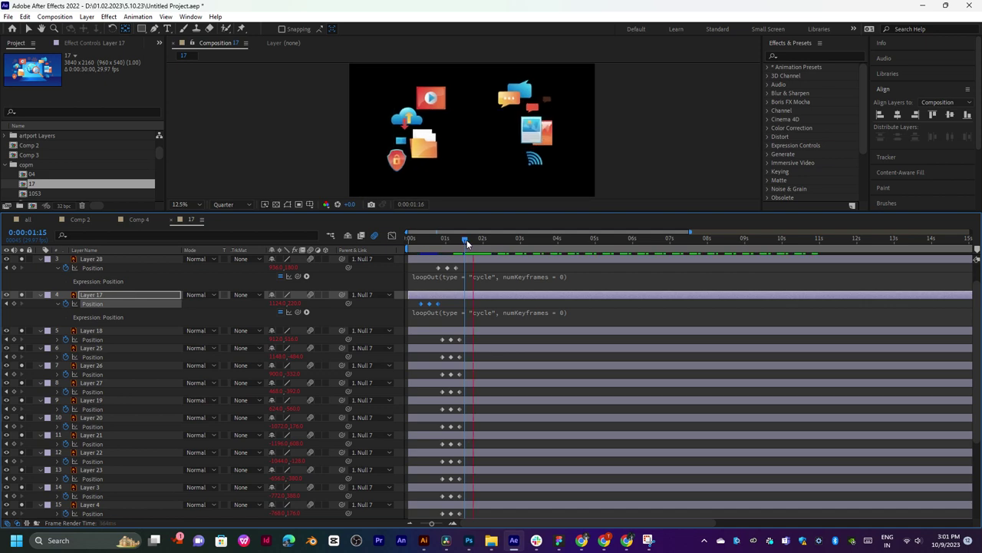
{"action": "left_click", "coordinate": [435, 241]}
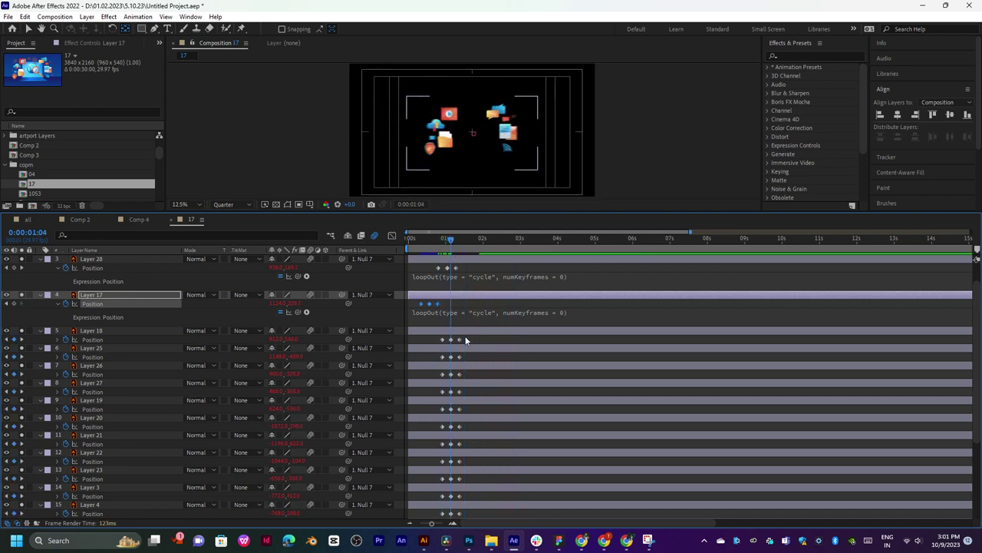
Offset the Position keyframes of Layers 25, 26 and 27 to different start times.
{"action": "left_click", "coordinate": [442, 340]}
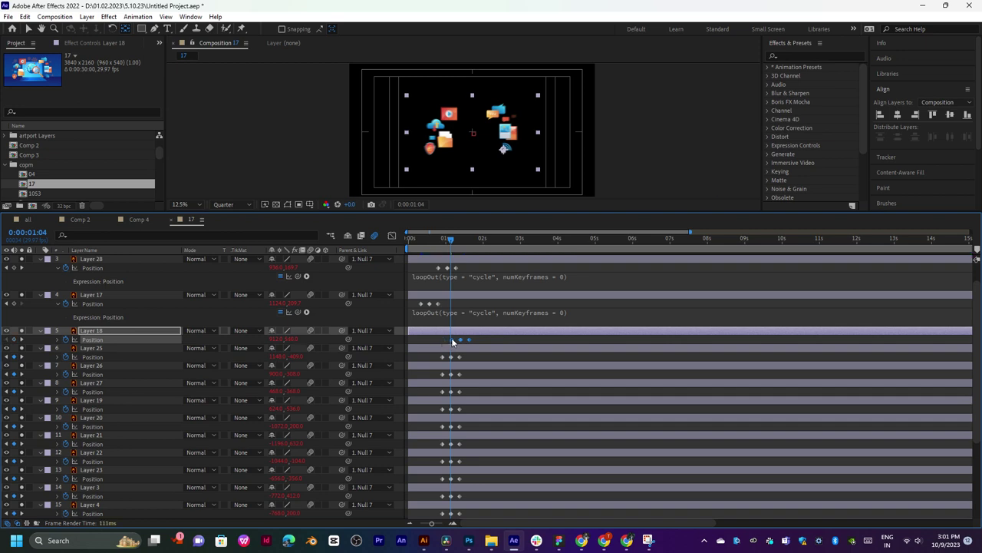
{"action": "left_click", "coordinate": [442, 357]}
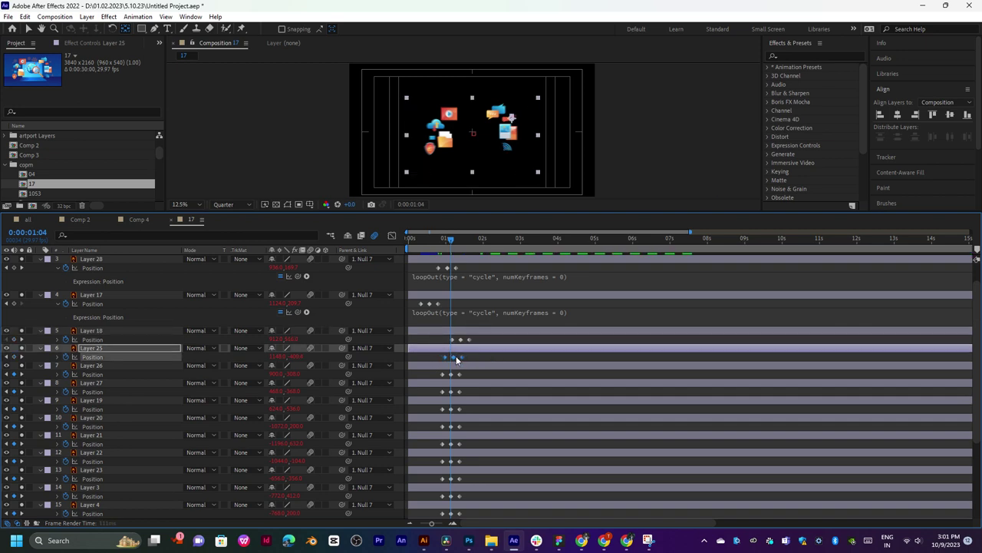
{"action": "left_click_drag", "start_coordinate": [447, 357], "coordinate": [470, 357]}
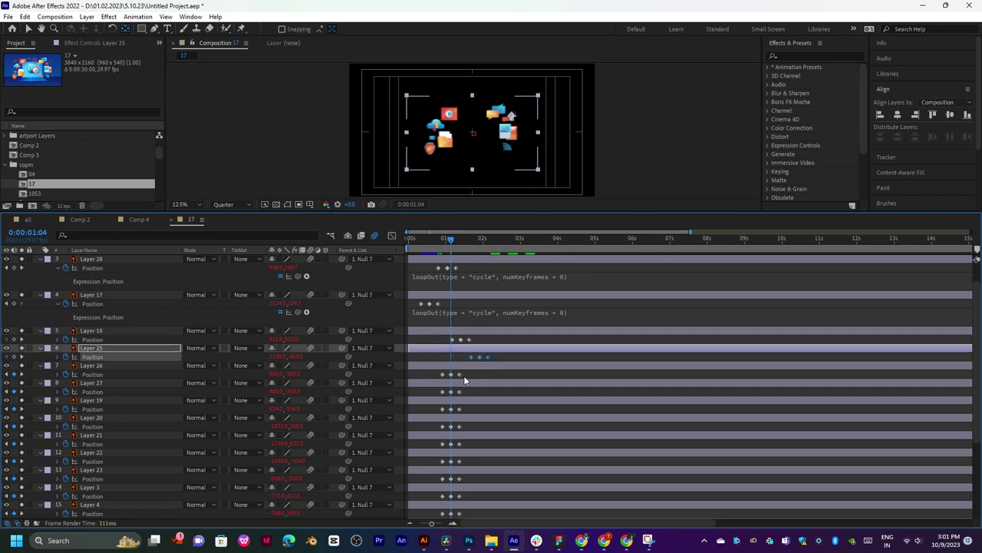
{"action": "left_click", "coordinate": [441, 374]}
{"action": "mouse_move", "coordinate": [429, 380]}
{"action": "left_mouse_down"}
{"action": "mouse_move", "coordinate": [463, 391]}
{"action": "mouse_move", "coordinate": [436, 408]}
{"action": "left_mouse_up"}
{"action": "left_click", "coordinate": [451, 392]}
{"action": "left_click", "coordinate": [442, 408]}
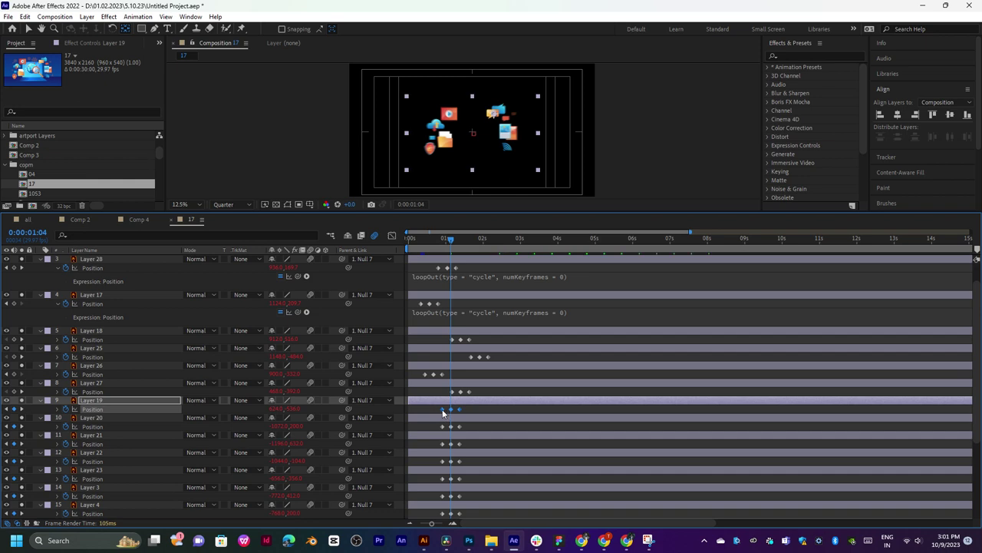
Stagger the Position keyframes of Layers 20, 21, 22 and 23 earlier or later.
{"action": "scroll", "coordinate": [457, 428], "scroll_direction": "down", "scroll_amount": 1}
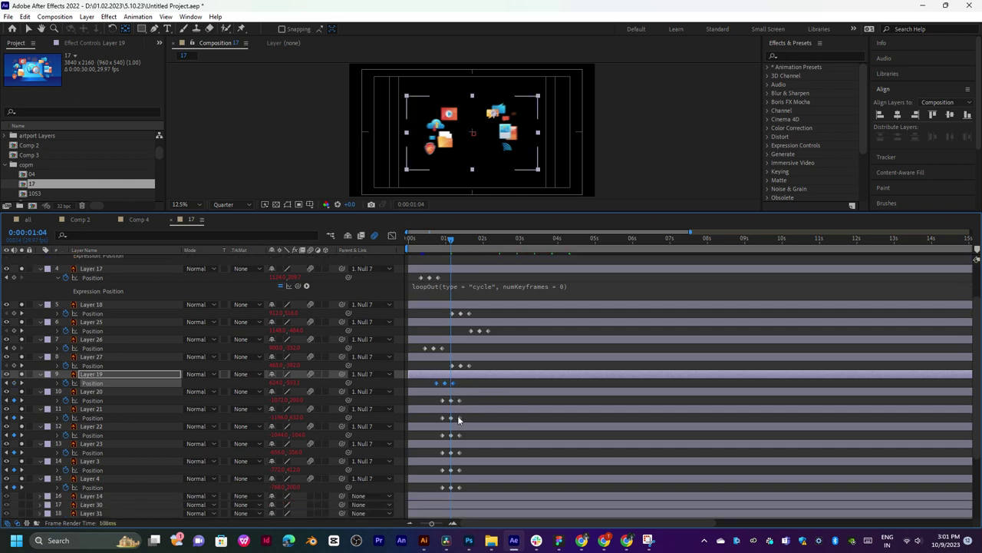
{"action": "left_click", "coordinate": [460, 401]}
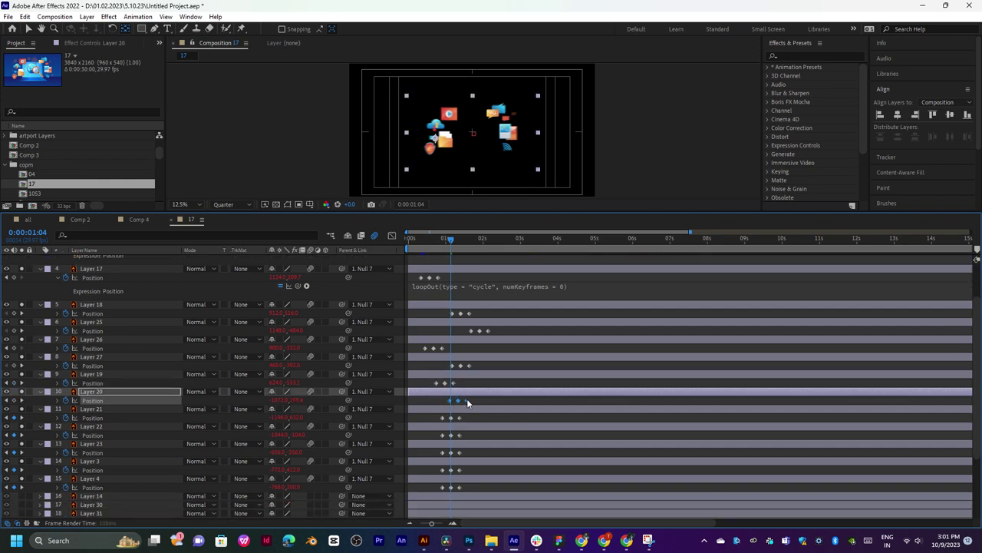
{"action": "left_click_drag", "start_coordinate": [466, 400], "coordinate": [475, 400]}
{"action": "left_click", "coordinate": [443, 419]}
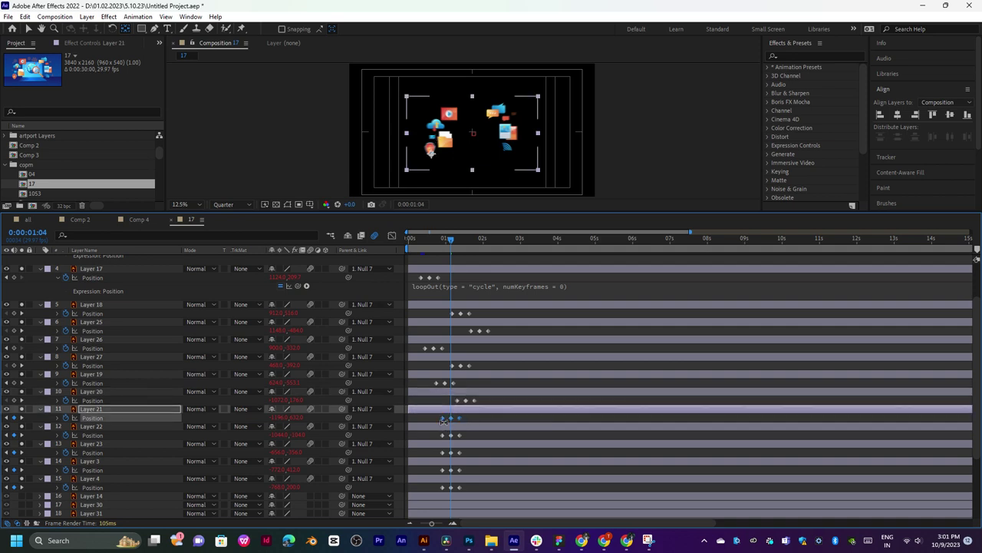
{"action": "left_click_drag", "start_coordinate": [460, 418], "coordinate": [491, 418]}
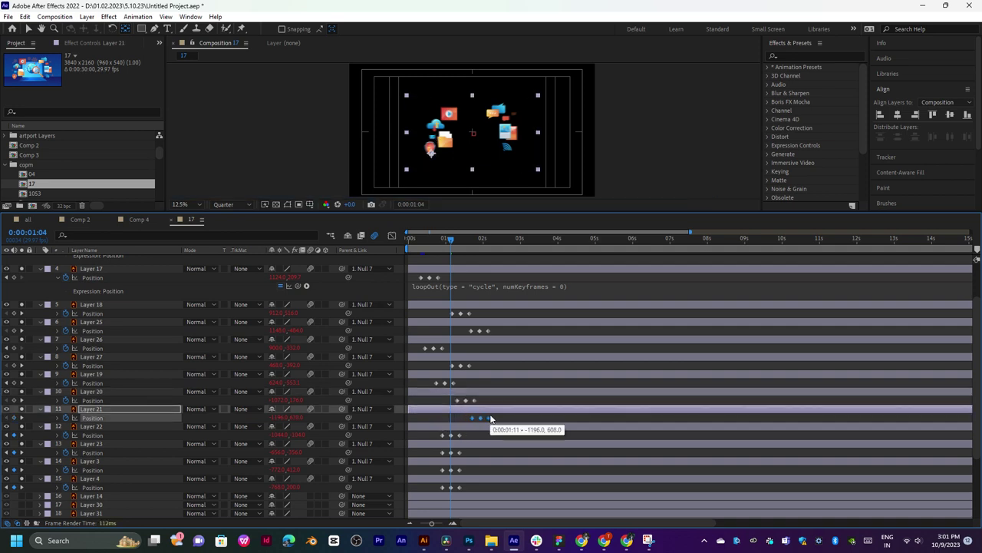
{"action": "mouse_move", "coordinate": [439, 436]}
{"action": "left_mouse_down"}
{"action": "mouse_move", "coordinate": [417, 438]}
{"action": "mouse_move", "coordinate": [470, 471]}
{"action": "left_mouse_up"}
{"action": "left_click", "coordinate": [451, 452]}
{"action": "left_click", "coordinate": [442, 470]}
Preview the staggered animation and return the playhead to 0:00:01:19.
{"action": "key", "text": "space"}
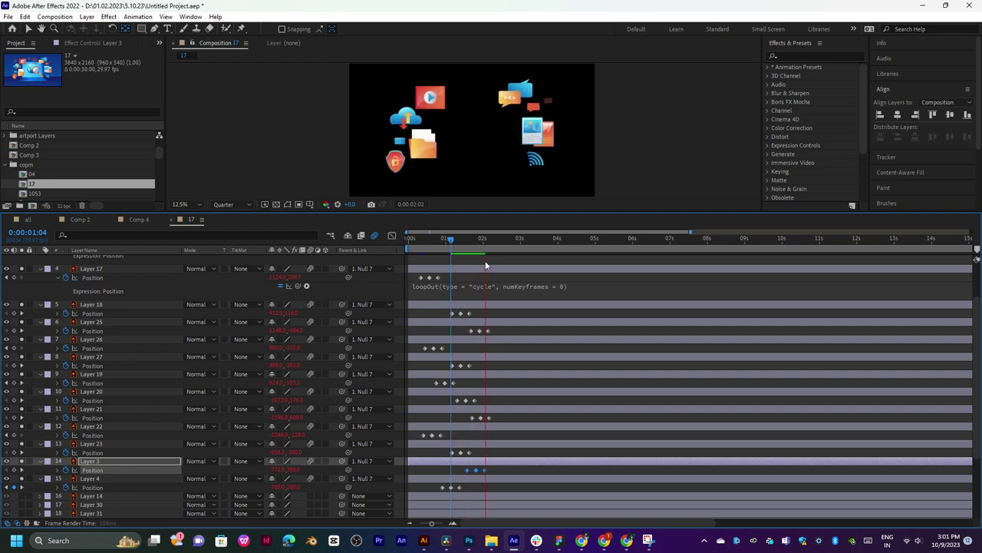
{"action": "key", "text": "space"}
{"action": "mouse_move", "coordinate": [468, 243]}
{"action": "left_mouse_down"}
{"action": "mouse_move", "coordinate": [450, 262]}
{"action": "mouse_move", "coordinate": [494, 244]}
{"action": "left_mouse_up"}
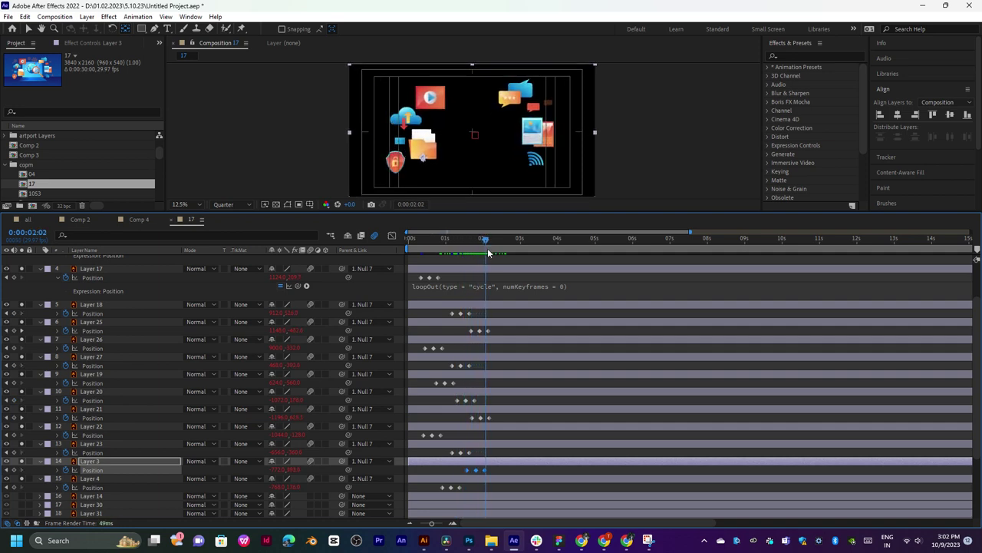
{"action": "left_click_drag", "start_coordinate": [494, 244], "coordinate": [469, 253]}
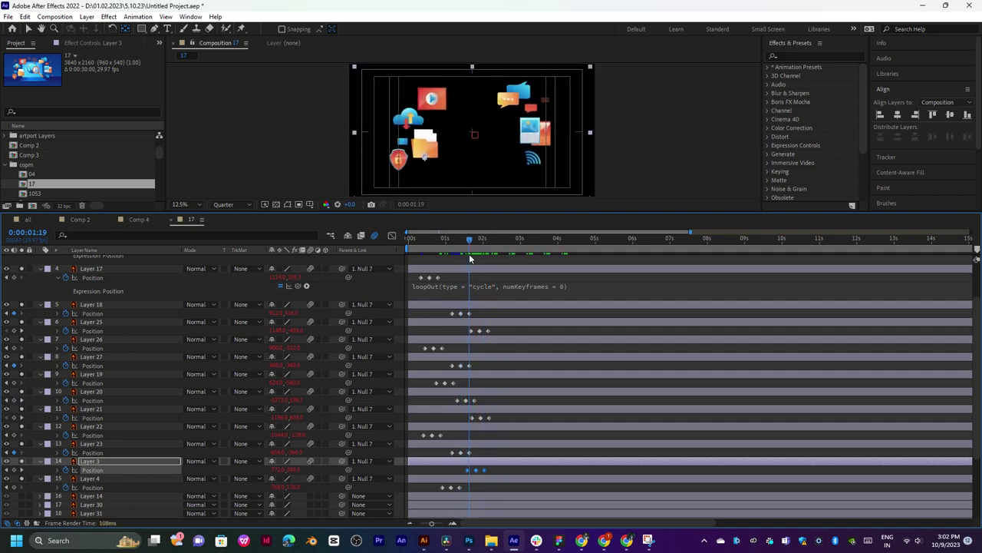
Start a Position expression on Layer 18 and add a cycling loopOut to Layer 25.
{"action": "left_click", "coordinate": [65, 314], "text": "alt"}
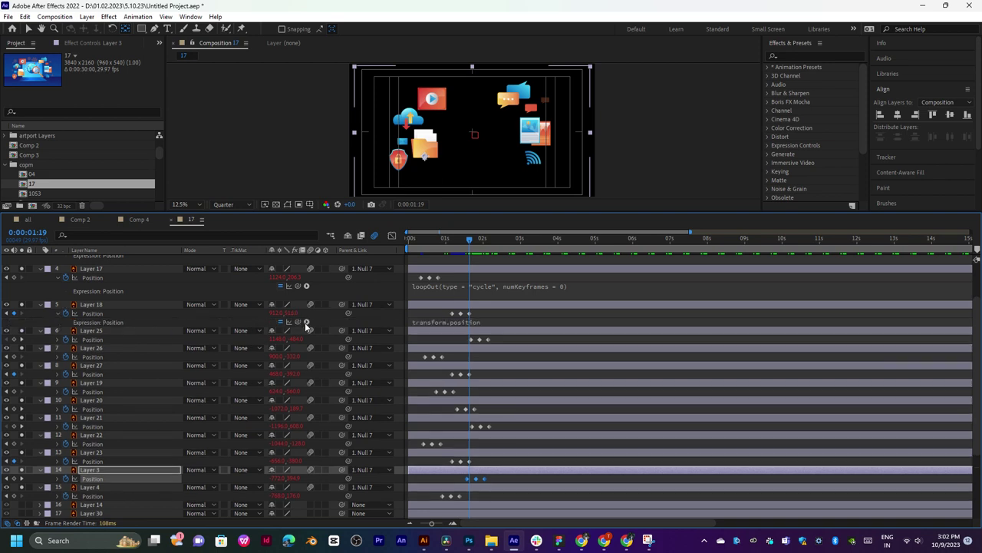
{"action": "left_click", "coordinate": [306, 323]}
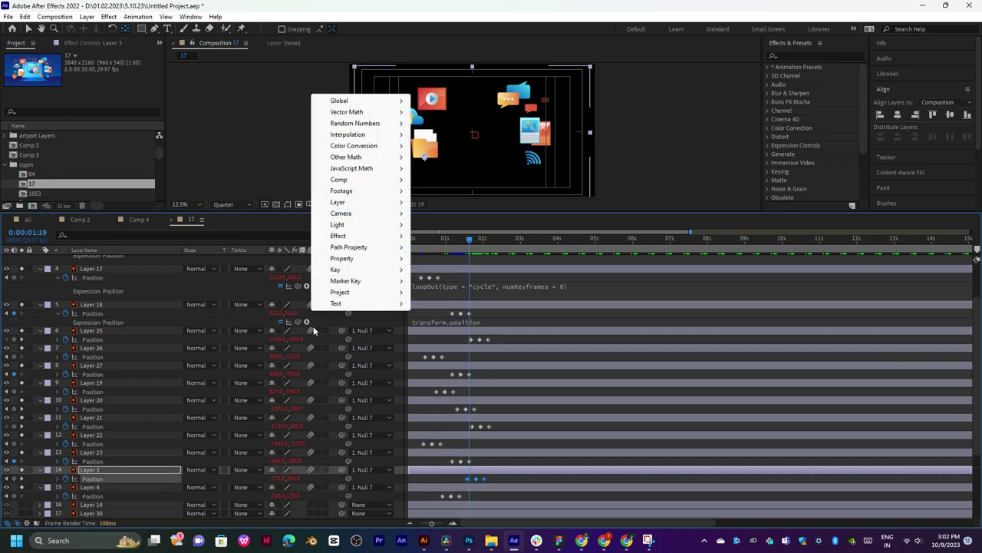
{"action": "left_click", "coordinate": [66, 339], "text": "alt"}
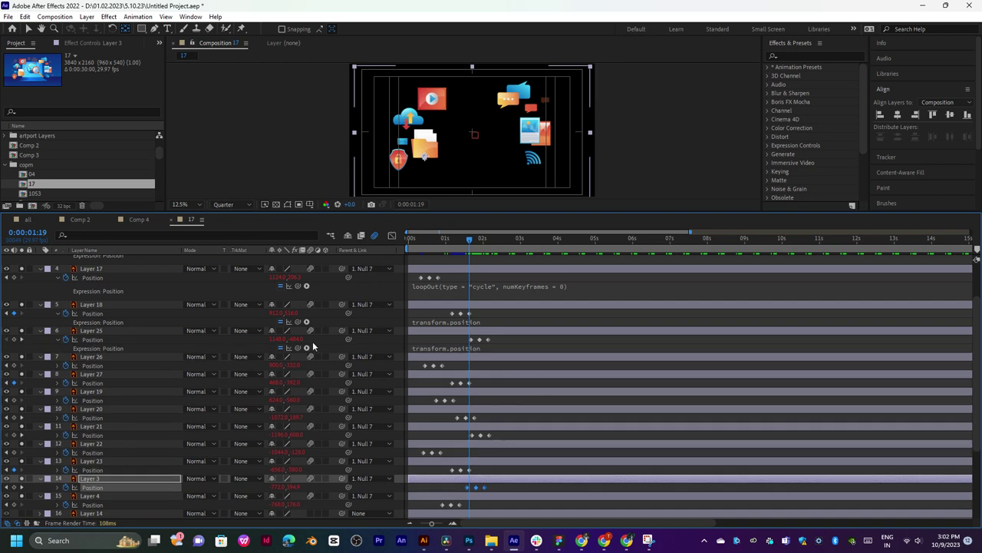
{"action": "left_click", "coordinate": [307, 348]}
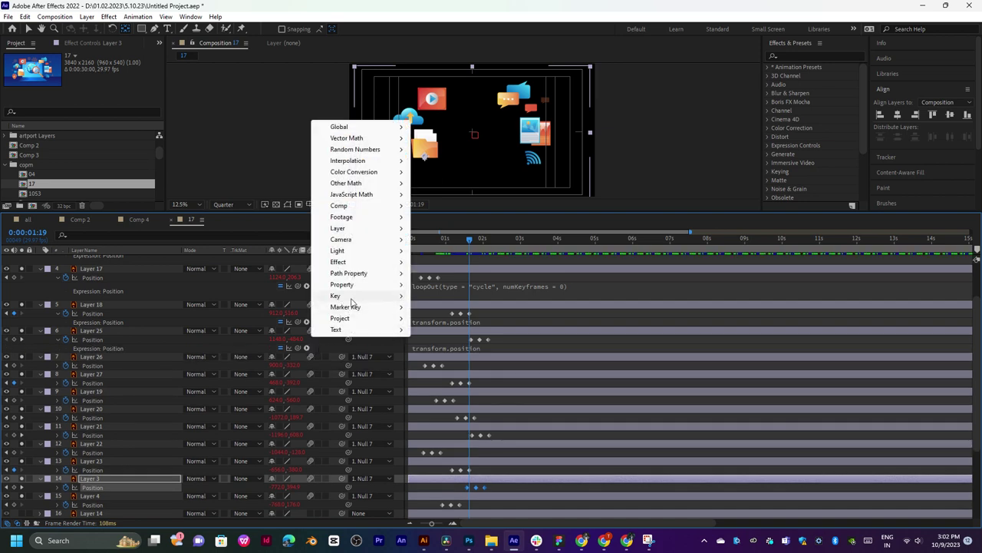
{"action": "mouse_move", "coordinate": [368, 285]}
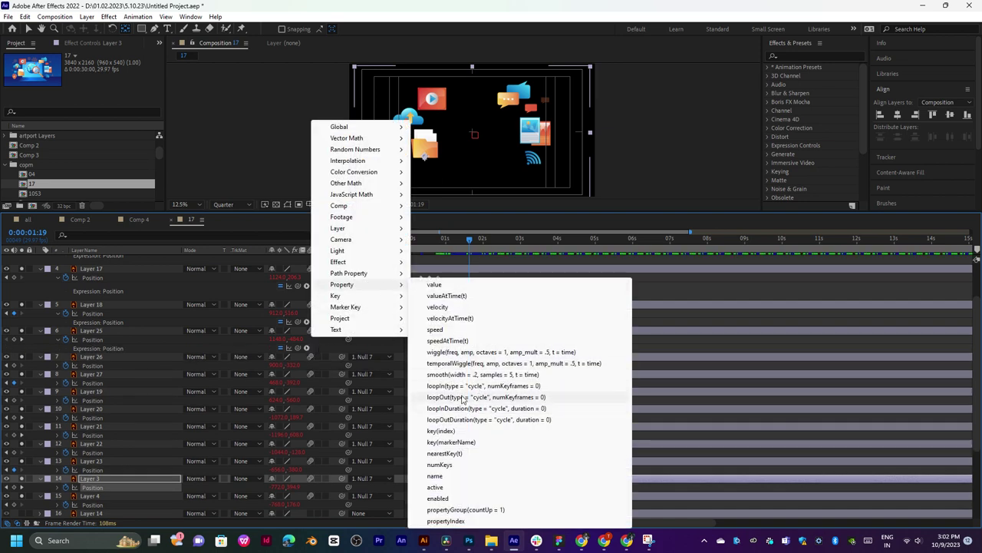
{"action": "left_click", "coordinate": [463, 397]}
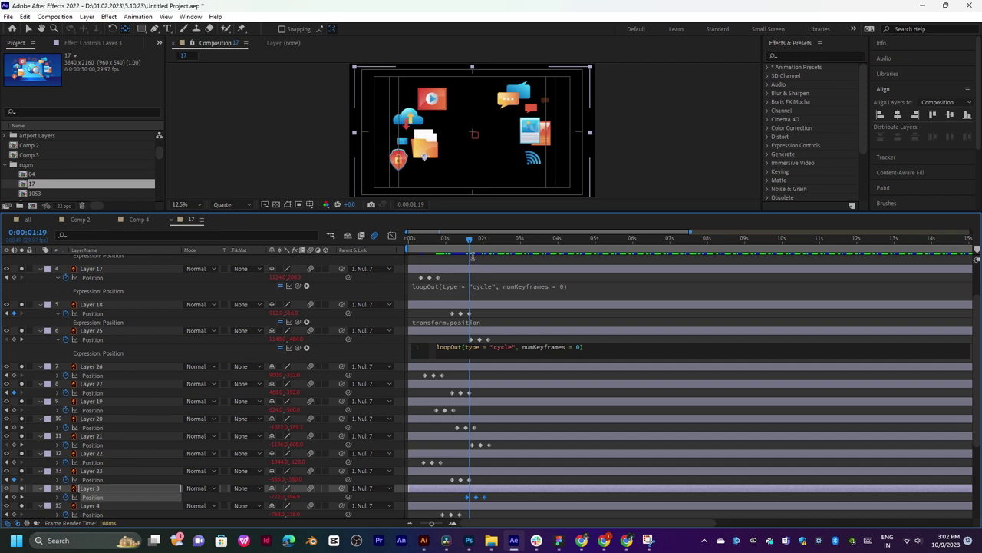
{"action": "left_click_drag", "start_coordinate": [471, 257], "coordinate": [580, 247]}
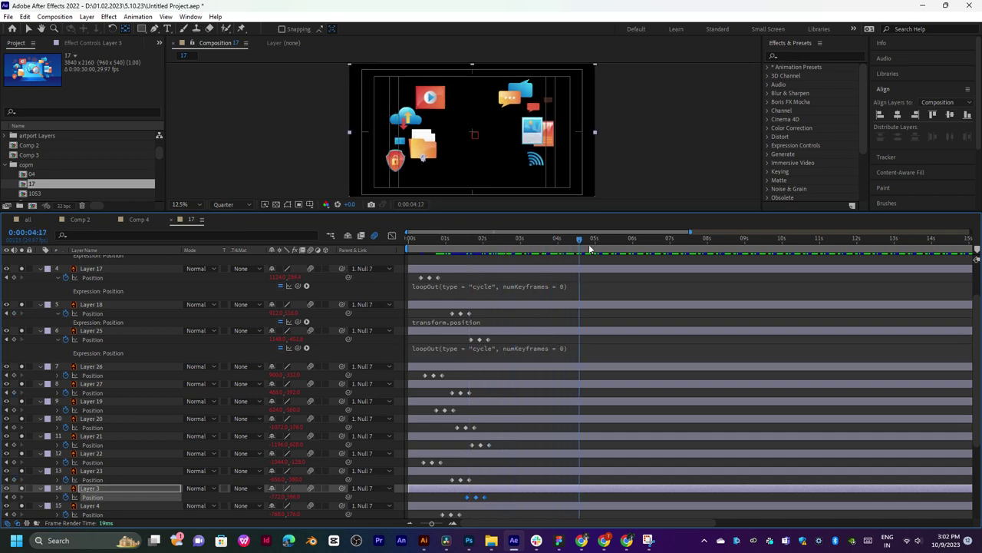
Loop Layer 27's Position with a cycling loopOut and scrub to check it.
{"action": "left_click", "coordinate": [481, 383]}
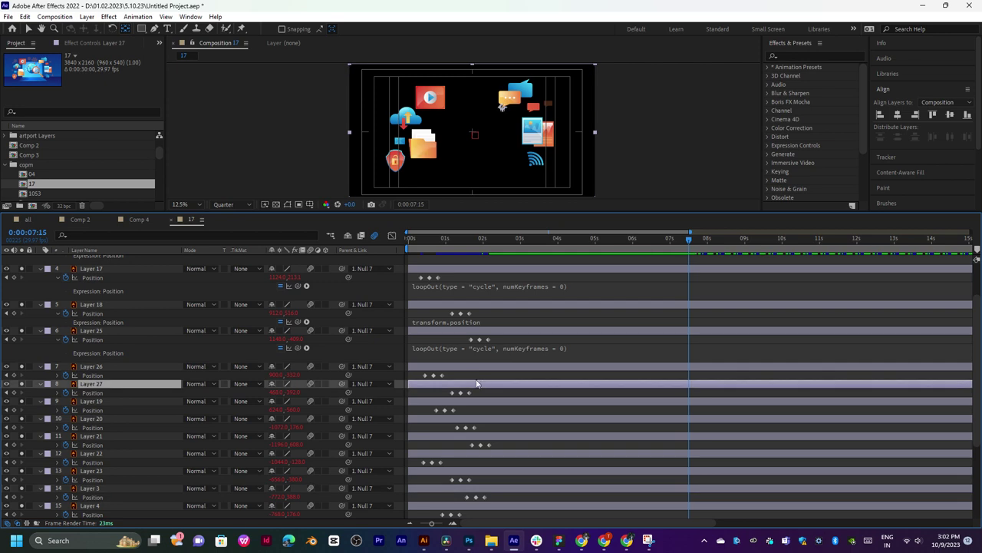
{"action": "left_click", "coordinate": [65, 393], "text": "alt"}
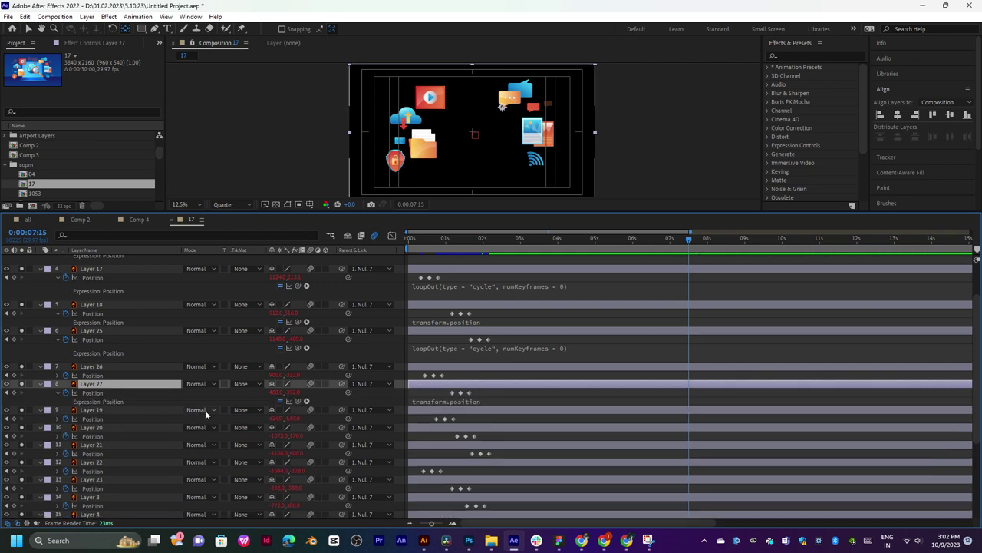
{"action": "left_click", "coordinate": [306, 400]}
{"action": "mouse_move", "coordinate": [361, 338]}
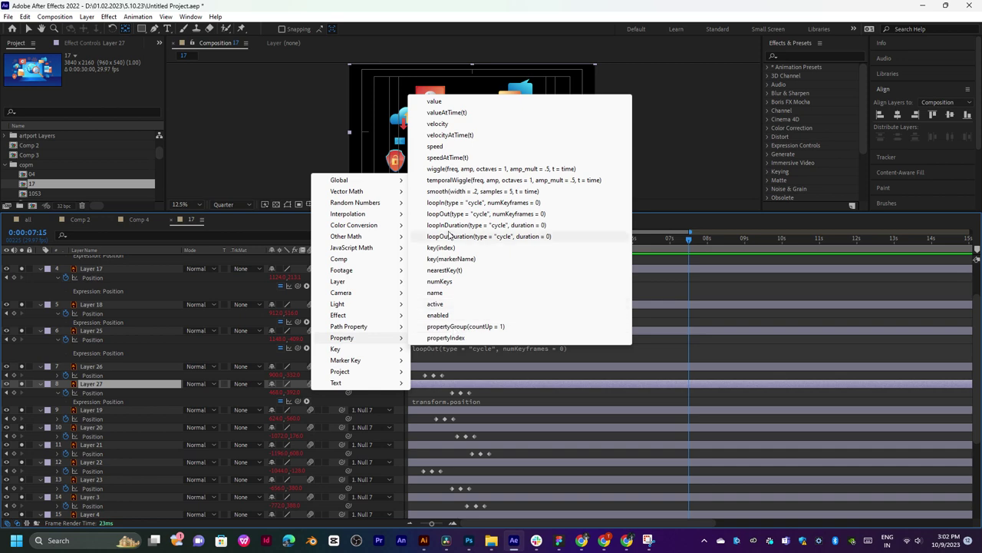
{"action": "left_click", "coordinate": [466, 214]}
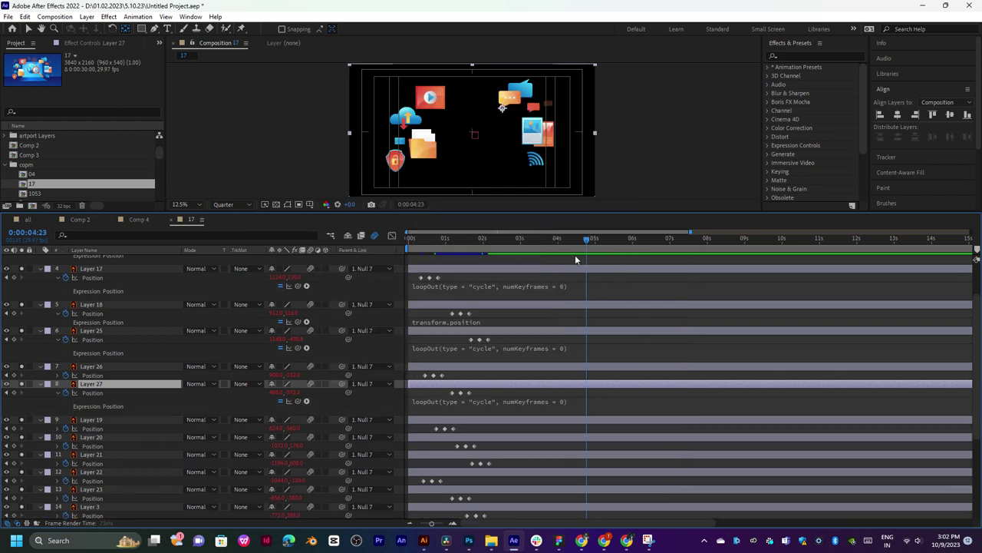
{"action": "mouse_move", "coordinate": [574, 259]}
{"action": "left_mouse_down"}
{"action": "mouse_move", "coordinate": [588, 280]}
{"action": "mouse_move", "coordinate": [559, 290]}
{"action": "left_mouse_up"}
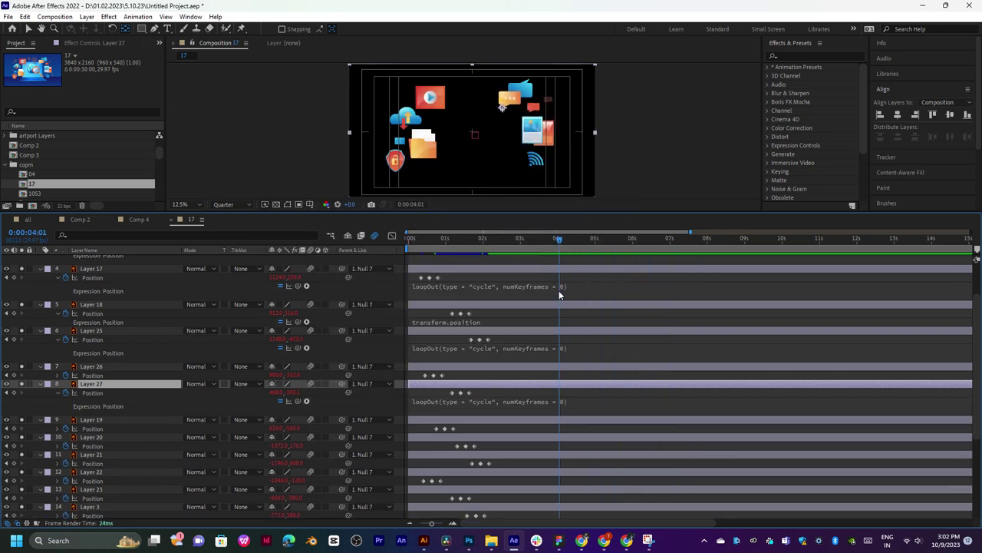
Add a cycling loopOut to Layer 19's Position with numKeyframes set to 5.
{"action": "left_click", "coordinate": [65, 429], "text": "alt"}
{"action": "scroll", "coordinate": [86, 420], "scroll_direction": "down", "scroll_amount": 3}
{"action": "left_click", "coordinate": [307, 384]}
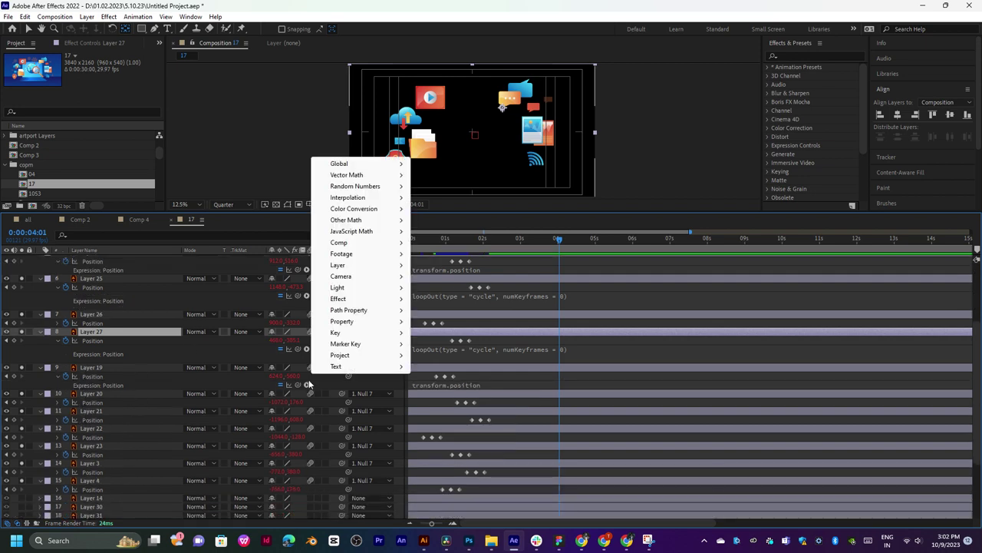
{"action": "mouse_move", "coordinate": [365, 324]}
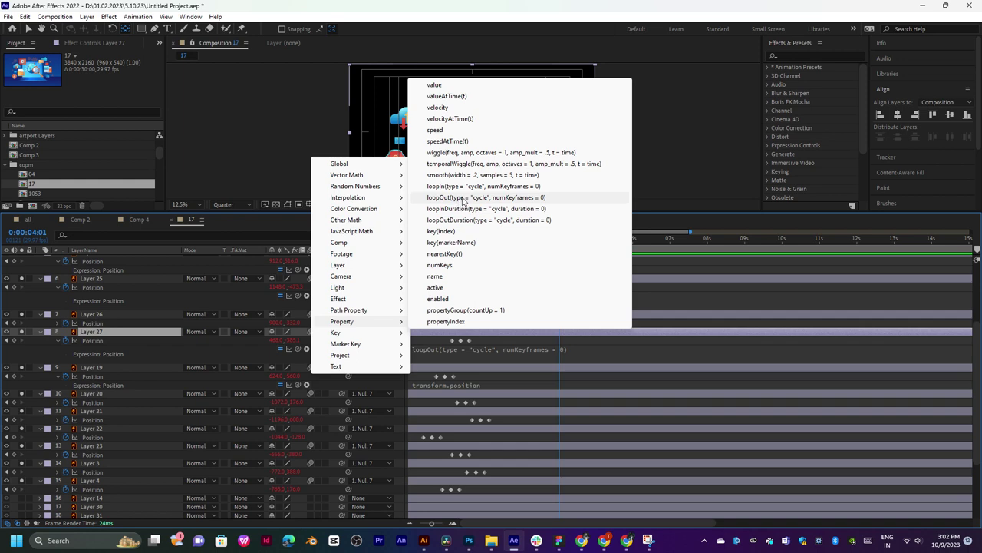
{"action": "left_click", "coordinate": [462, 197]}
{"action": "left_click_drag", "start_coordinate": [545, 241], "coordinate": [538, 284]}
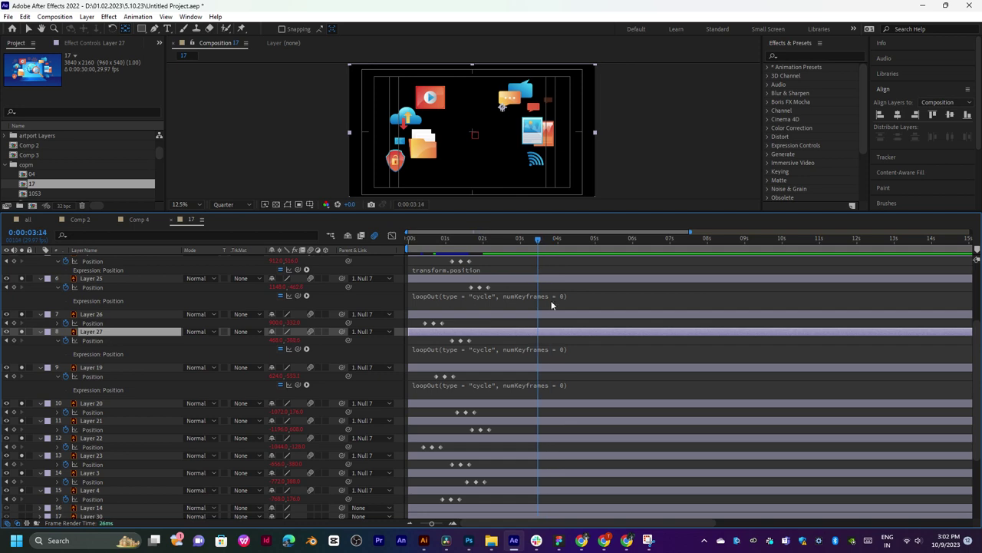
{"action": "left_click", "coordinate": [503, 384]}
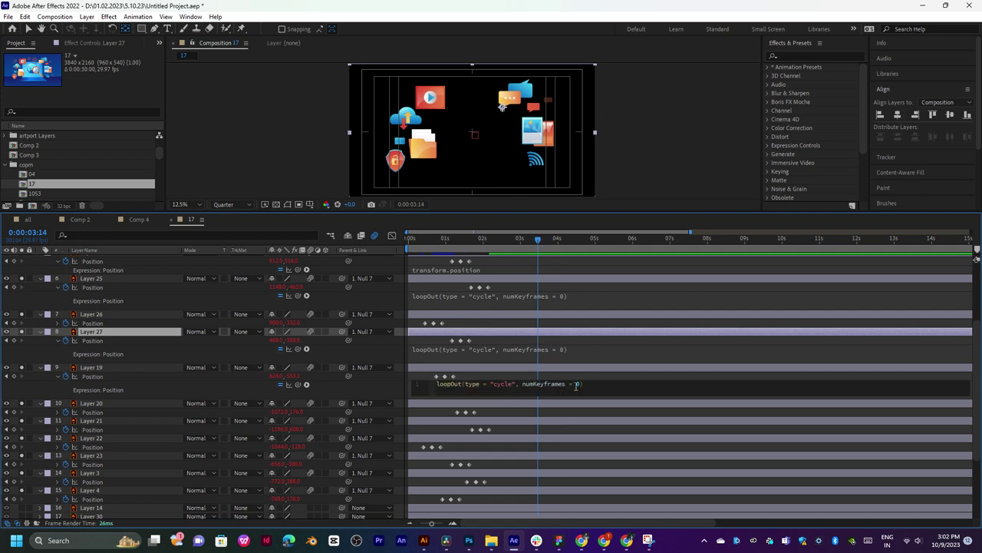
{"action": "type", "text": "5"}
{"action": "key", "text": "KP_Enter"}
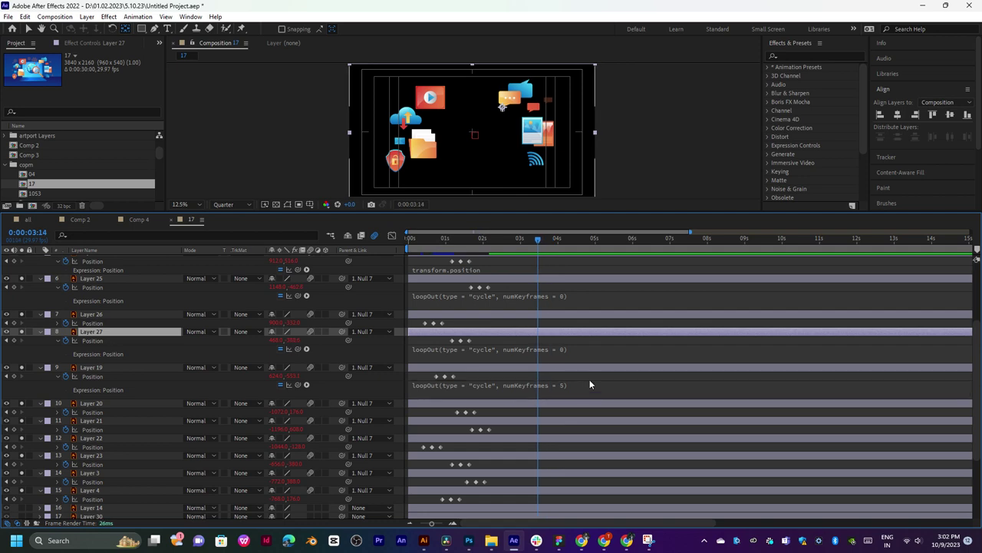
{"action": "mouse_move", "coordinate": [560, 244]}
{"action": "left_mouse_down"}
{"action": "mouse_move", "coordinate": [748, 260]}
{"action": "mouse_move", "coordinate": [548, 261]}
{"action": "left_mouse_up"}
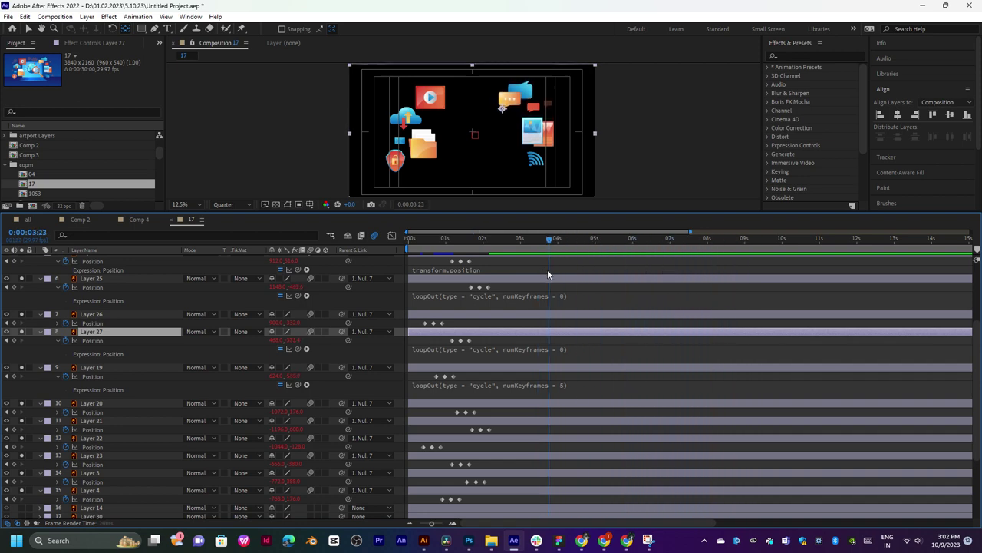
Make Layers 20 and 4's Positions loop with cycling loopOut expressions.
{"action": "left_click", "coordinate": [466, 405]}
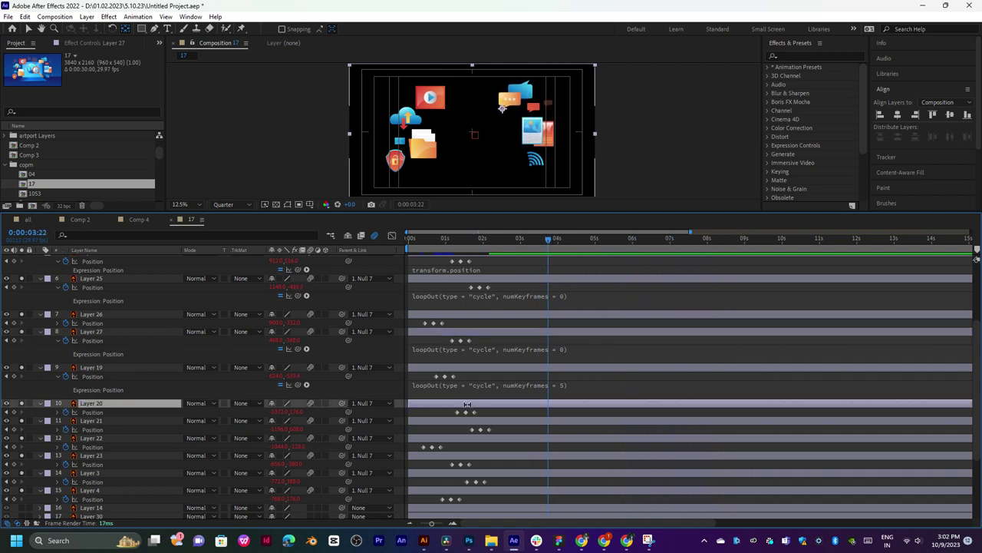
{"action": "left_click", "coordinate": [65, 412], "text": "alt"}
{"action": "left_click", "coordinate": [306, 420]}
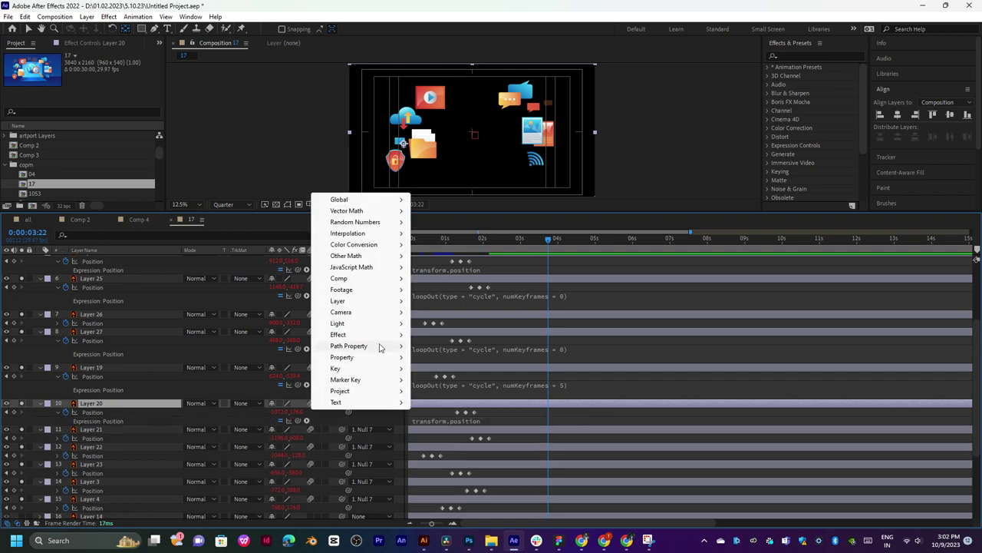
{"action": "mouse_move", "coordinate": [367, 361]}
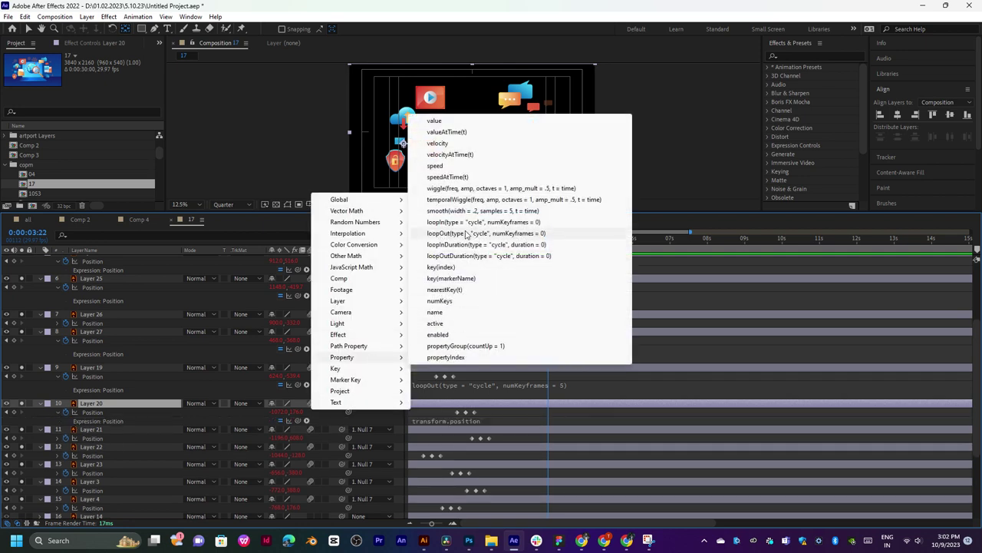
{"action": "left_click", "coordinate": [470, 233]}
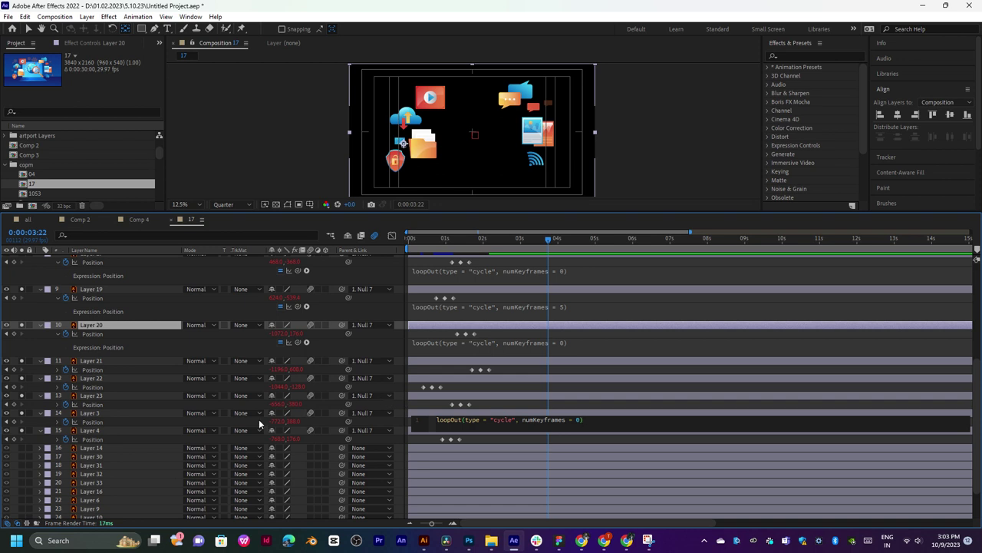
{"action": "left_click", "coordinate": [64, 439], "text": "alt"}
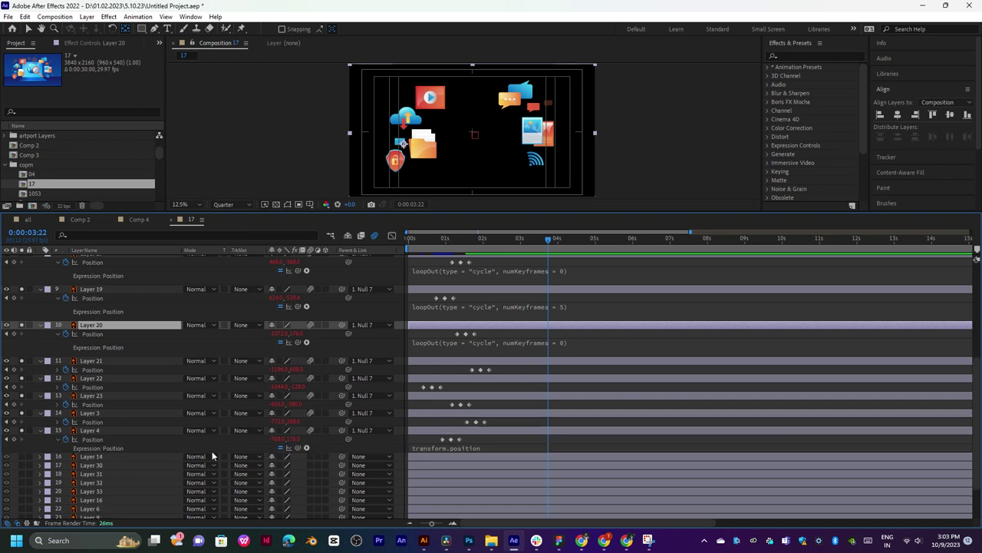
{"action": "left_click", "coordinate": [307, 448]}
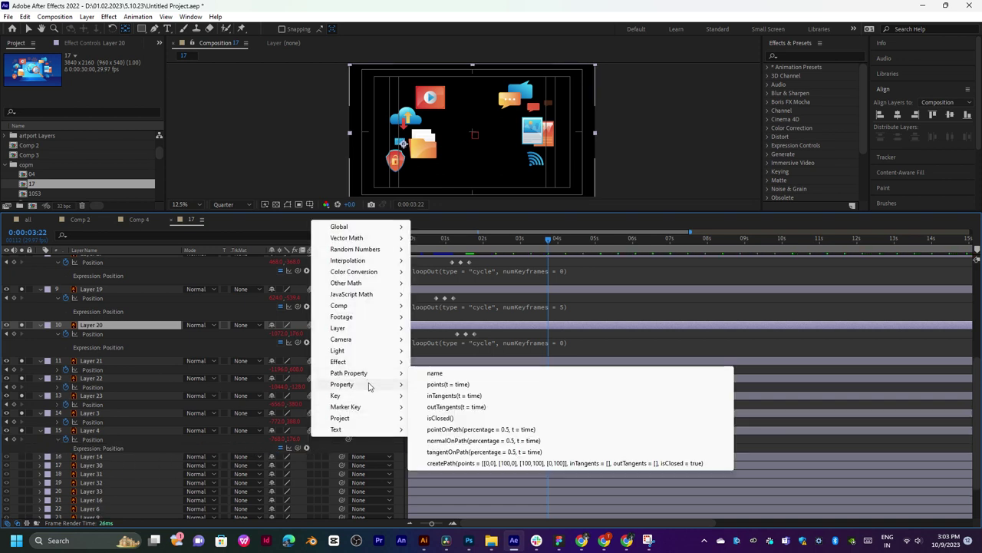
{"action": "mouse_move", "coordinate": [346, 384]}
{"action": "left_click", "coordinate": [467, 261]}
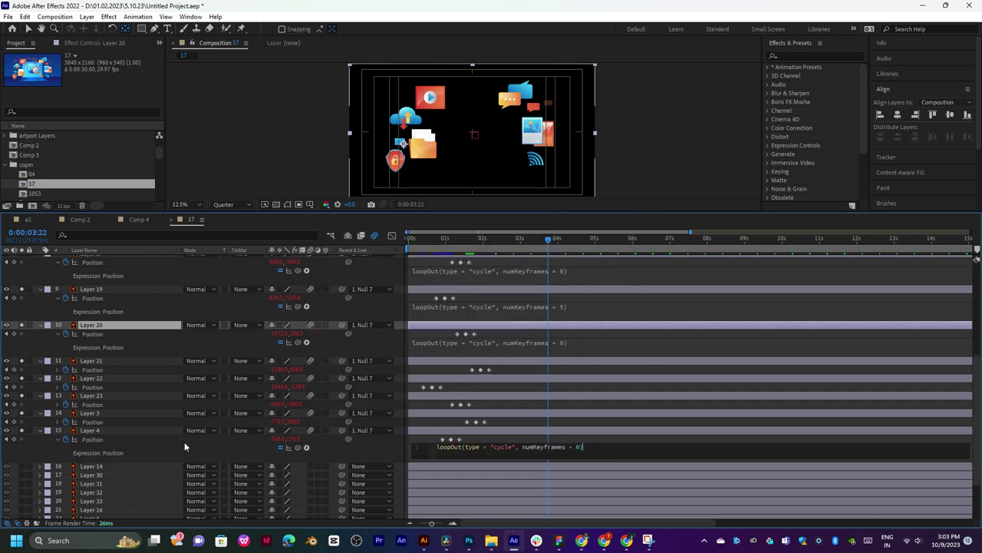
Make Layers 3 and 23's Positions loop with cycling loopOut expressions.
{"action": "left_click", "coordinate": [64, 421], "text": "alt"}
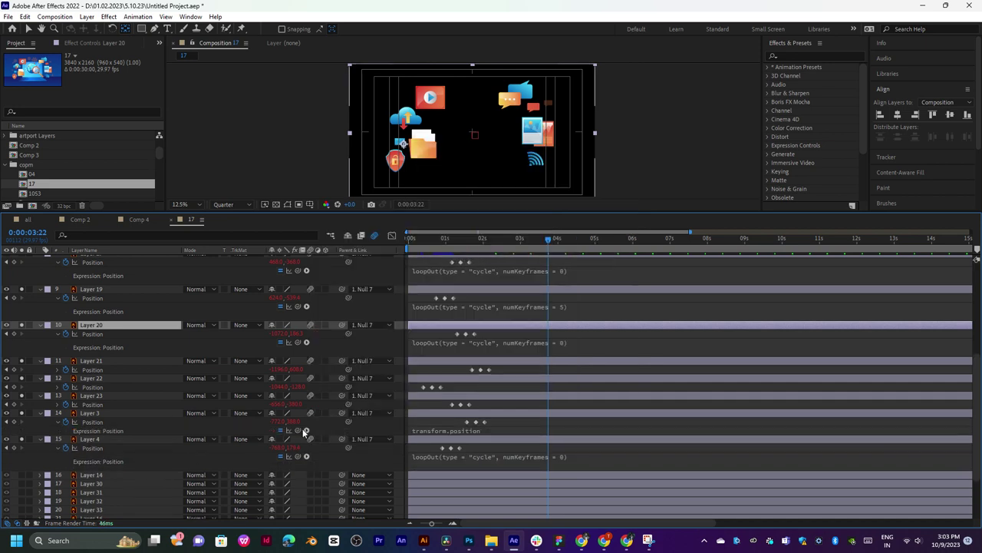
{"action": "left_click", "coordinate": [304, 429]}
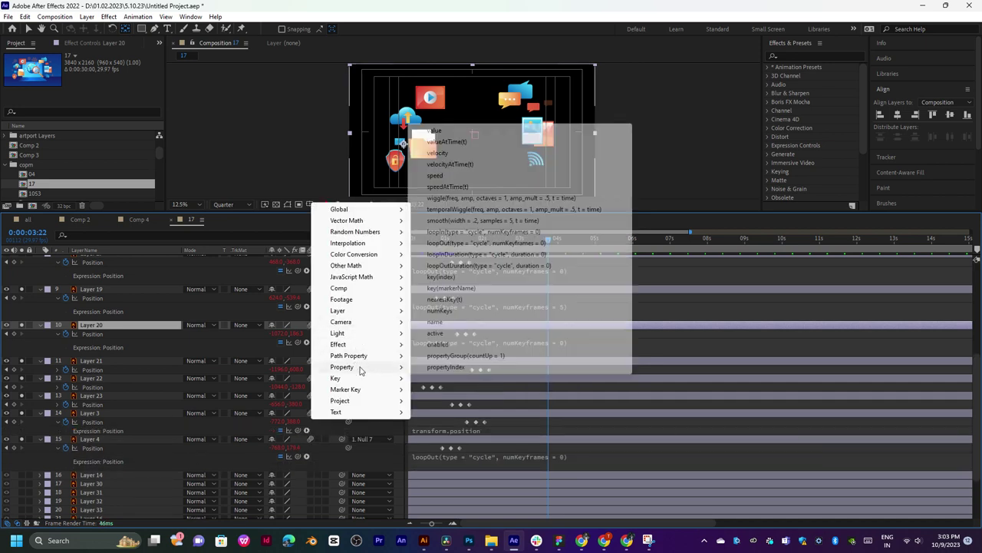
{"action": "mouse_move", "coordinate": [362, 368]}
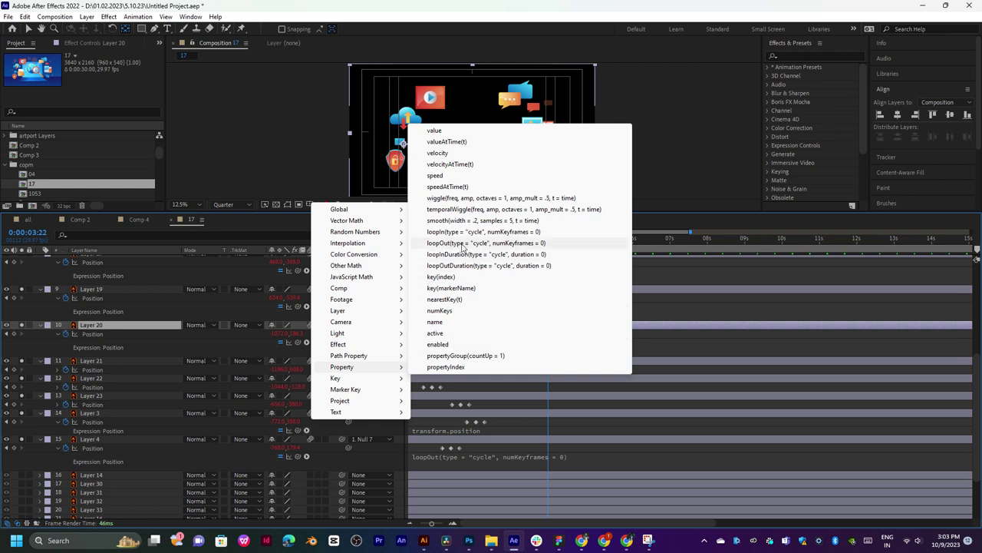
{"action": "left_click", "coordinate": [462, 243]}
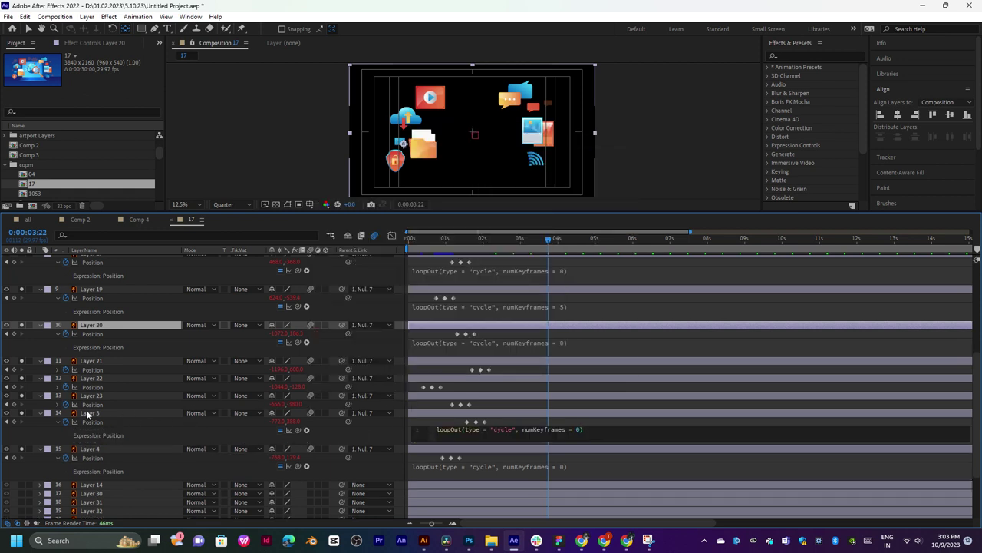
{"action": "left_click", "coordinate": [65, 405], "text": "alt"}
{"action": "left_click", "coordinate": [306, 412]}
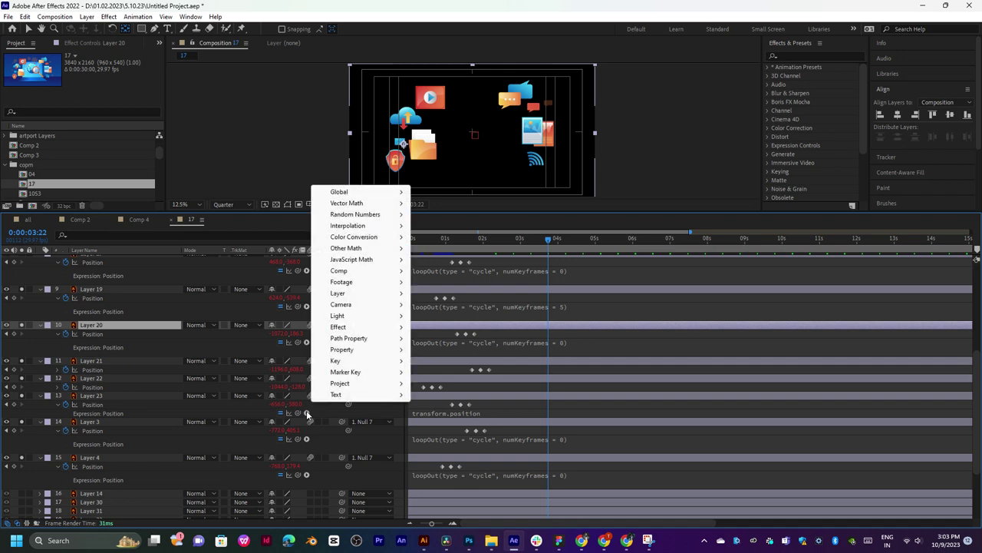
{"action": "mouse_move", "coordinate": [392, 349]}
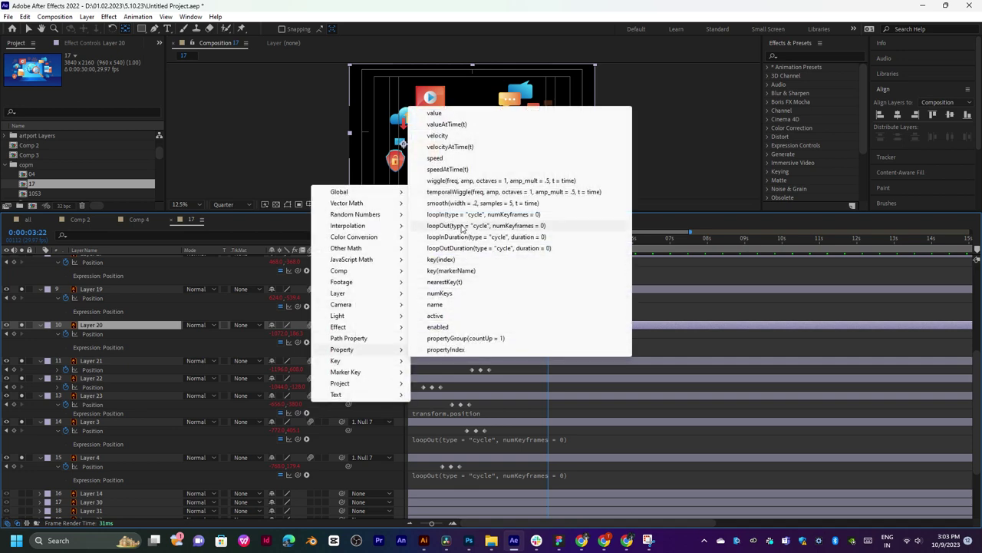
{"action": "left_click", "coordinate": [463, 226]}
Make Layers 22 and 21's Positions loop with cycling loopOut, then rewind to about 1:24.
{"action": "left_click", "coordinate": [65, 387], "text": "alt"}
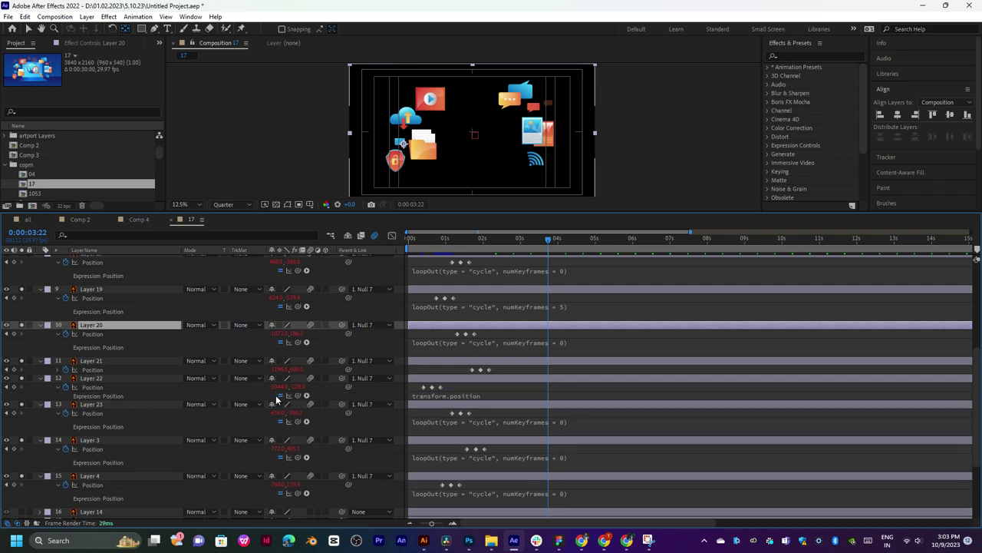
{"action": "left_click", "coordinate": [307, 396]}
{"action": "mouse_move", "coordinate": [343, 331]}
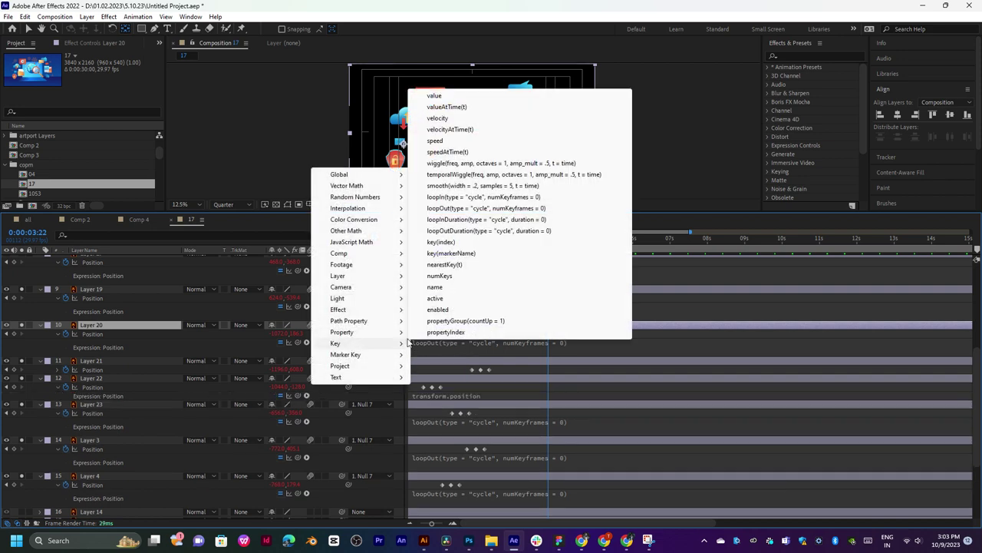
{"action": "left_click", "coordinate": [467, 208]}
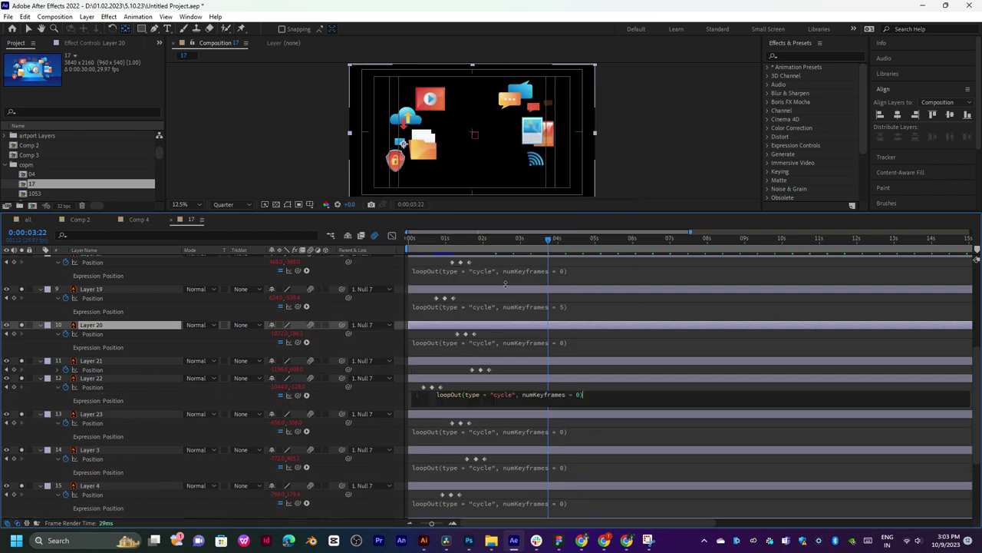
{"action": "left_click", "coordinate": [64, 370], "text": "alt"}
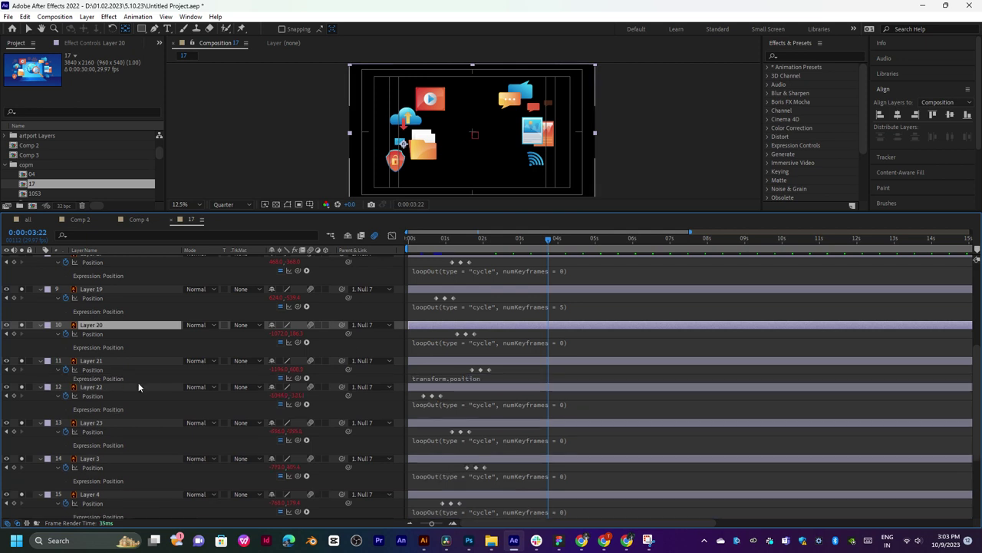
{"action": "left_click", "coordinate": [307, 379]}
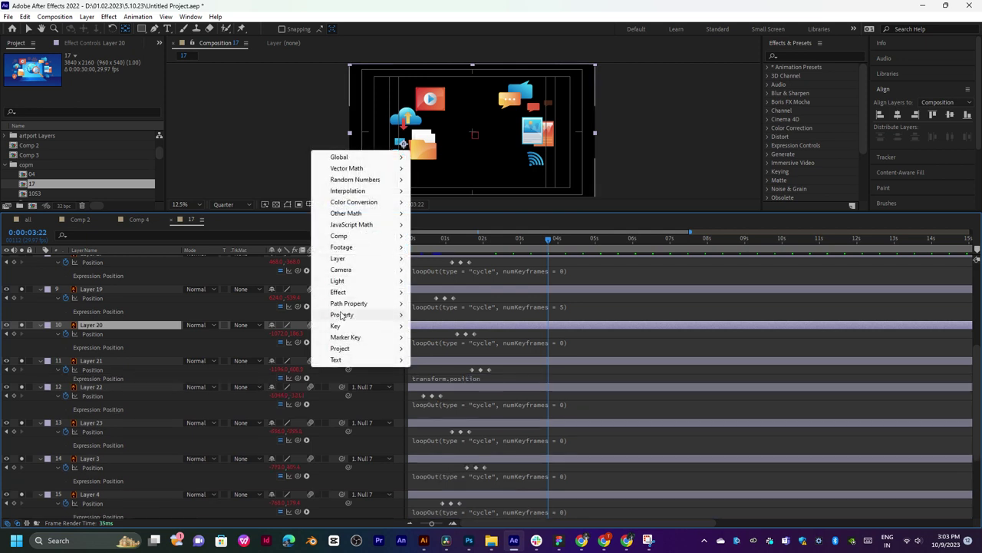
{"action": "mouse_move", "coordinate": [345, 315]}
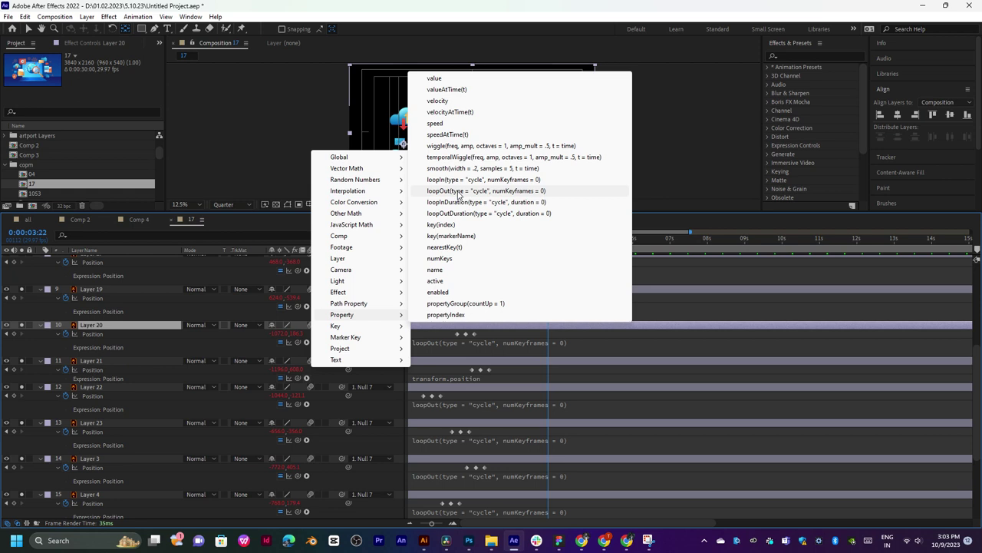
{"action": "left_click", "coordinate": [459, 193]}
{"action": "left_click_drag", "start_coordinate": [546, 240], "coordinate": [477, 240]}
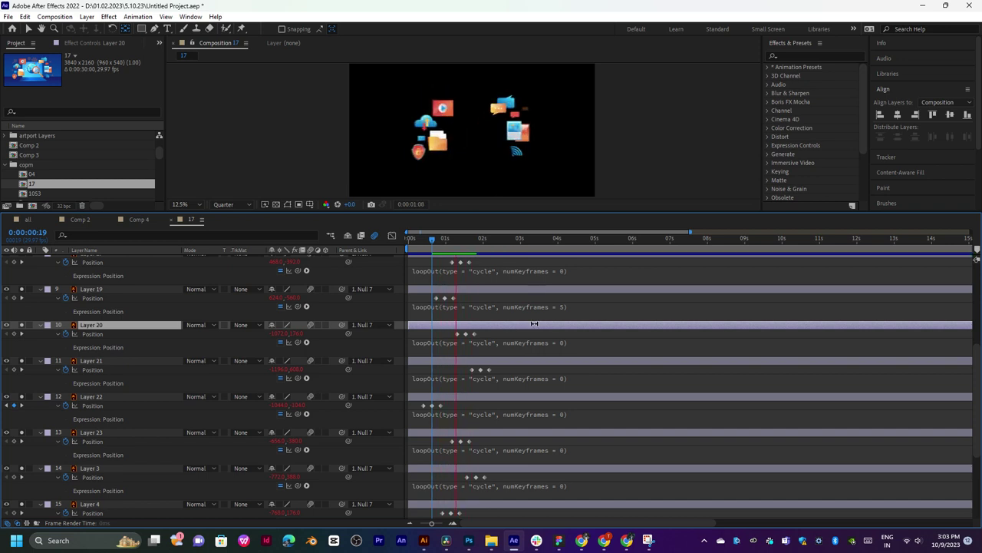
{"action": "left_click", "coordinate": [474, 243]}
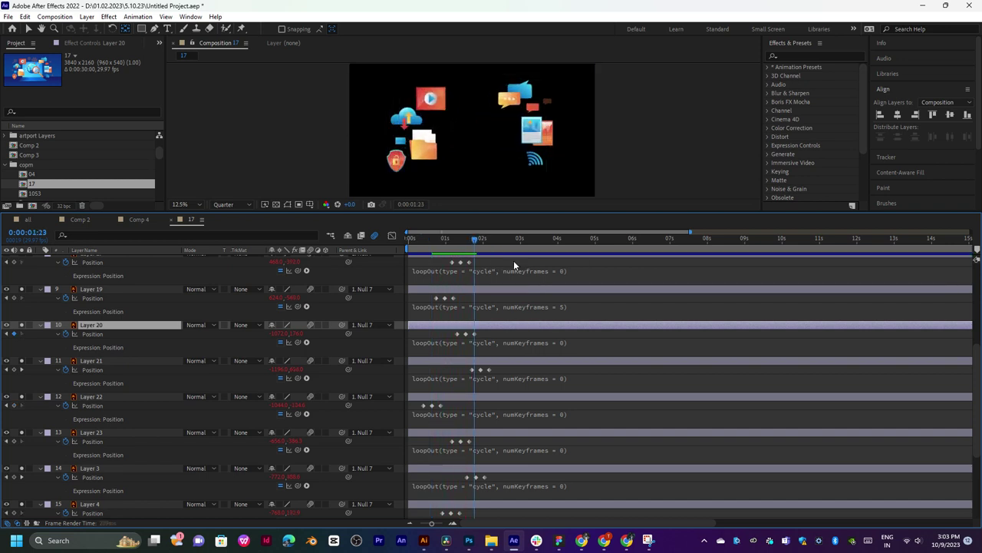
{"action": "key", "text": "space"}
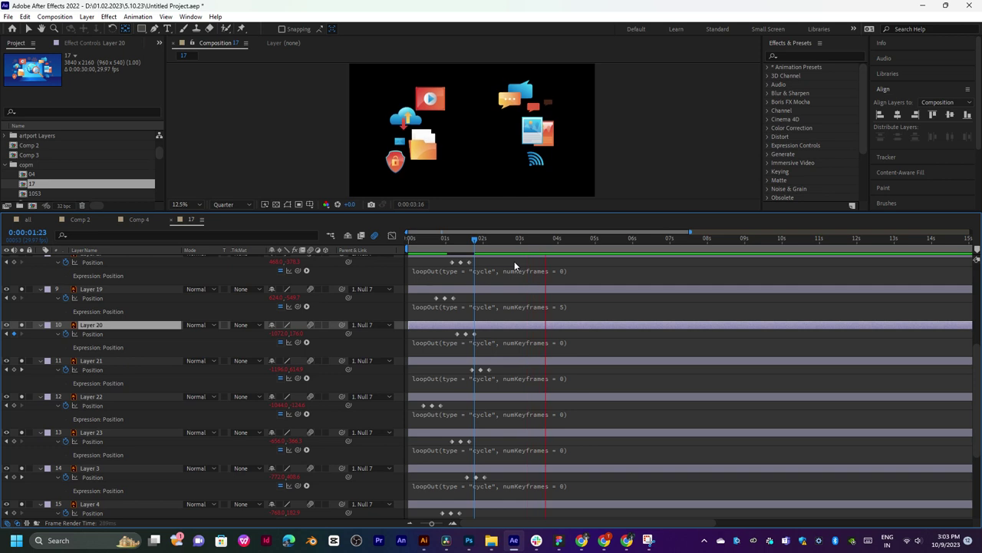
{"action": "key", "text": "space"}
{"action": "scroll", "coordinate": [499, 369], "scroll_direction": "down", "scroll_amount": 3}
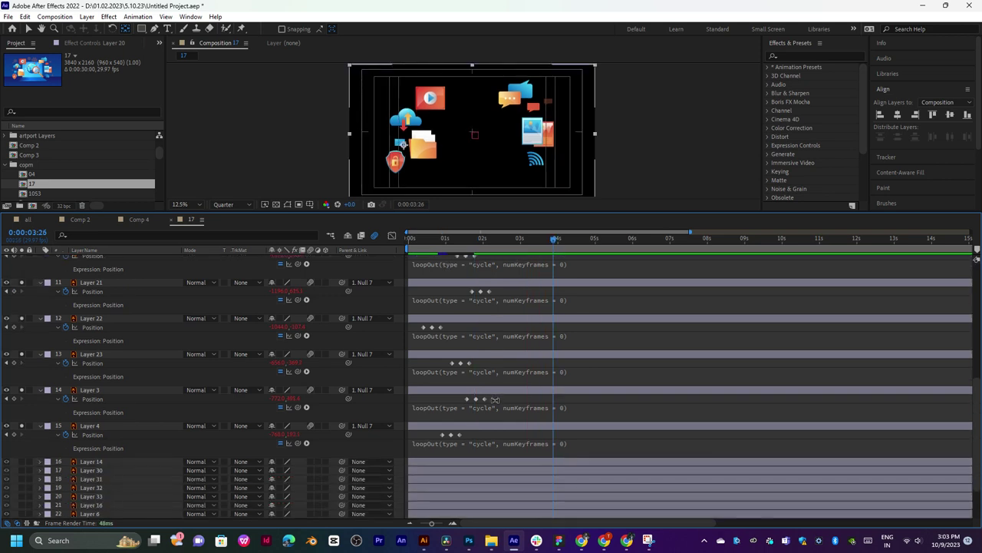
{"action": "scroll", "coordinate": [495, 399], "scroll_direction": "up", "scroll_amount": 4}
{"action": "scroll", "coordinate": [496, 401], "scroll_direction": "up", "scroll_amount": 1}
{"action": "left_click", "coordinate": [472, 287]}
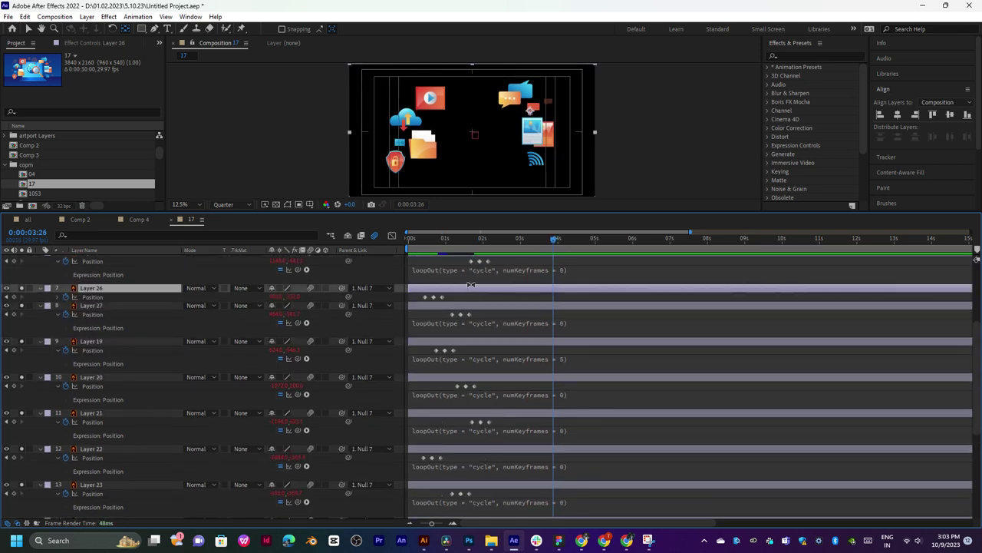
{"action": "left_click", "coordinate": [65, 297], "text": "alt"}
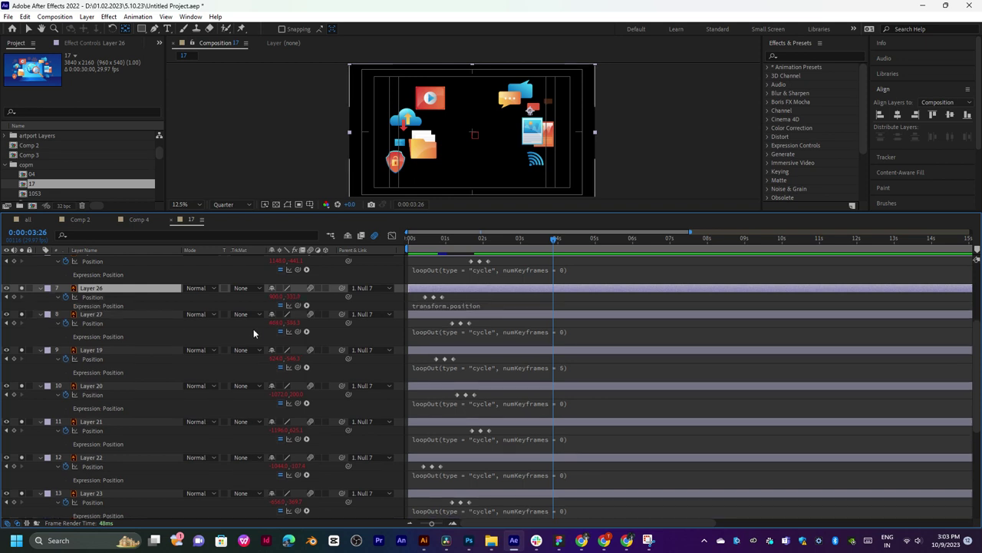
{"action": "left_click", "coordinate": [307, 306]}
{"action": "mouse_move", "coordinate": [346, 467]}
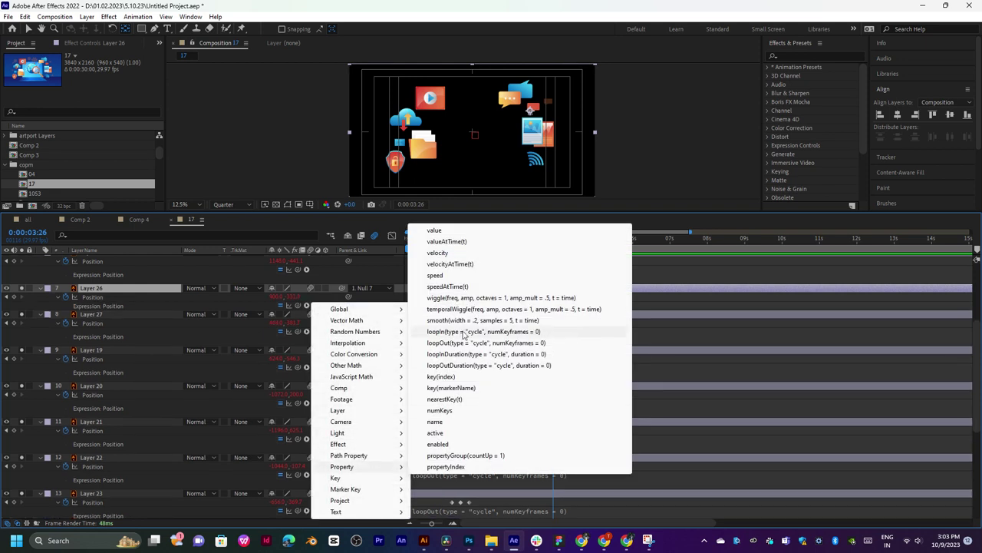
{"action": "left_click", "coordinate": [459, 342]}
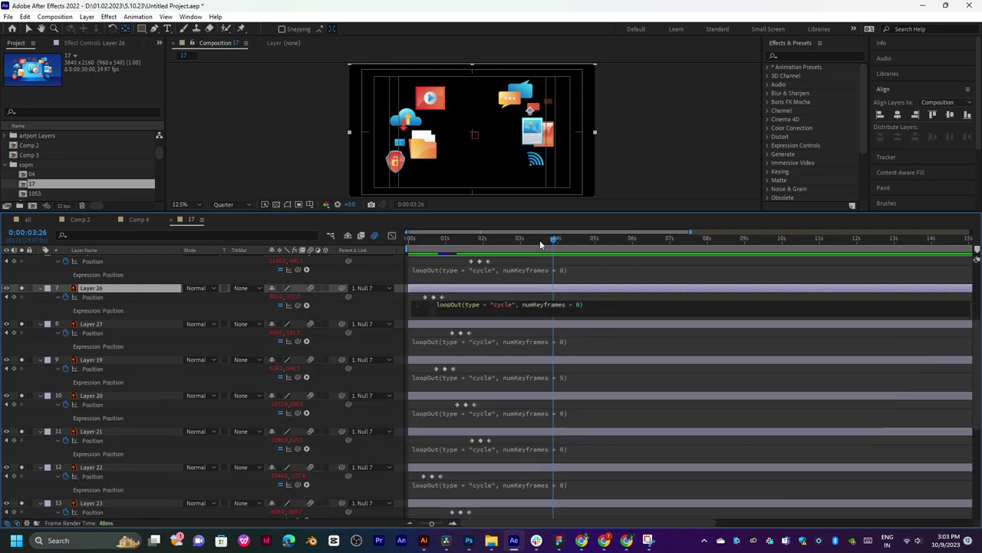
{"action": "left_click", "coordinate": [526, 239]}
{"action": "key", "text": "space"}
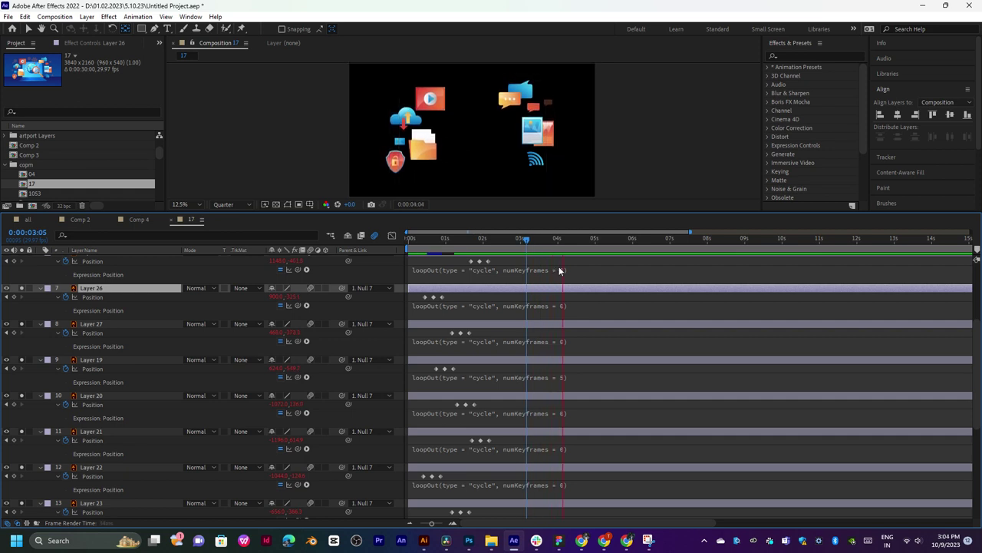
{"action": "key", "text": "space"}
{"action": "scroll", "coordinate": [499, 279], "scroll_direction": "up", "scroll_amount": 3}
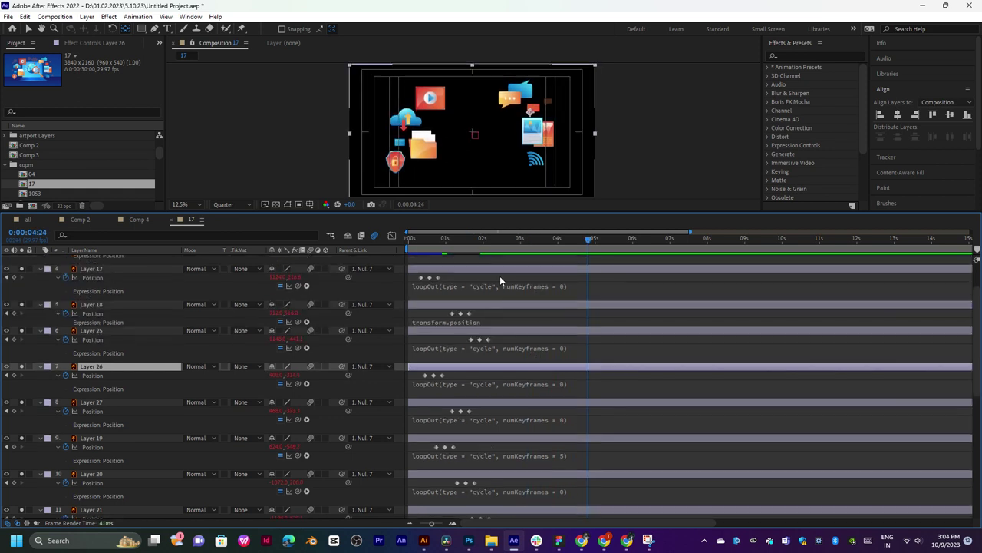
{"action": "left_click", "coordinate": [497, 268]}
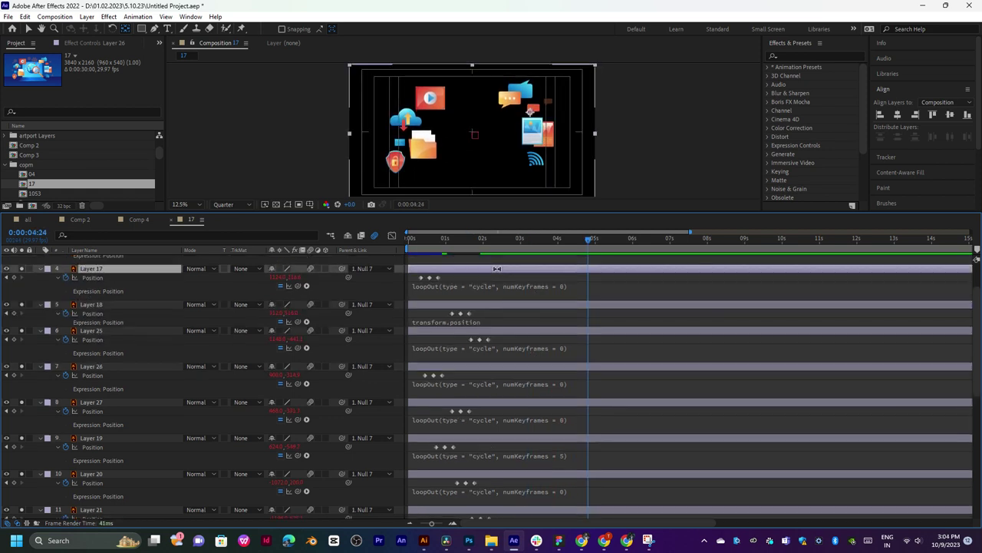
{"action": "left_click", "coordinate": [525, 306]}
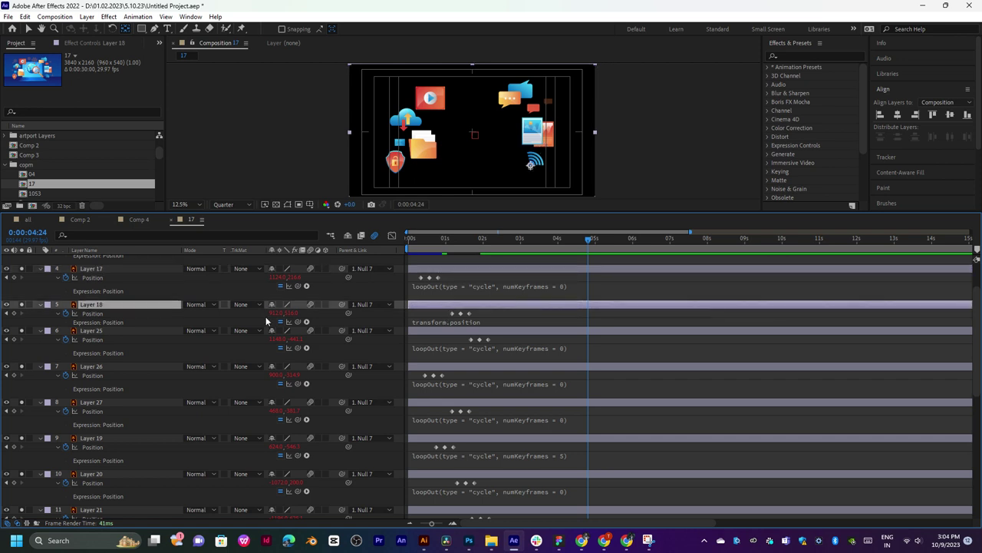
{"action": "left_click", "coordinate": [306, 323]}
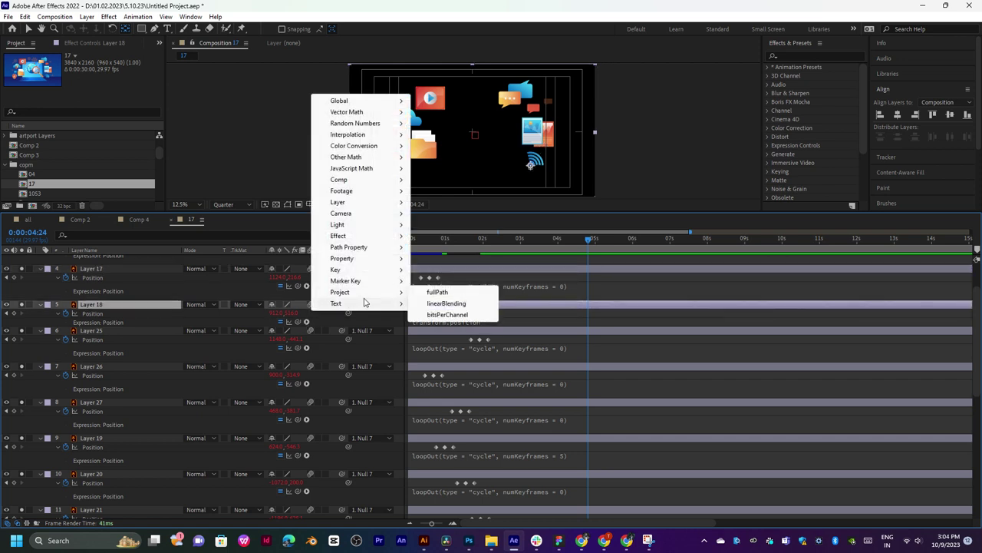
{"action": "mouse_move", "coordinate": [367, 258]}
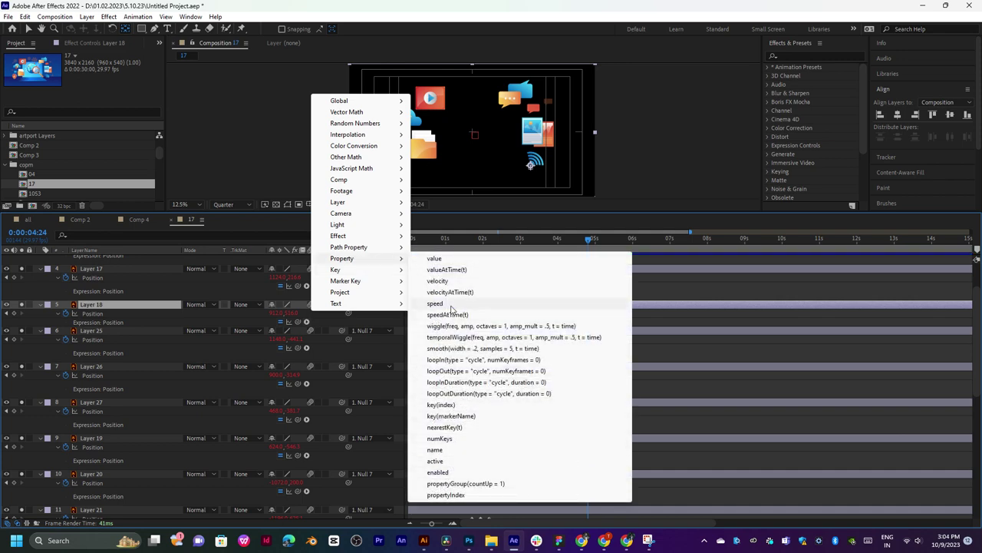
{"action": "key", "text": "Escape"}
{"action": "key", "text": "Escape"}
{"action": "left_click", "coordinate": [516, 247]}
{"action": "key", "text": "space"}
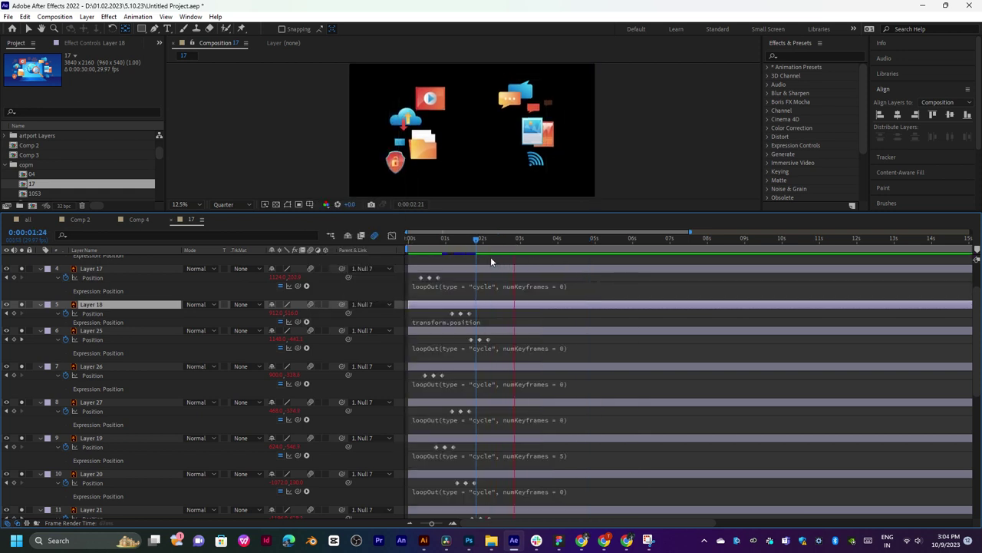
{"action": "left_click", "coordinate": [493, 306]}
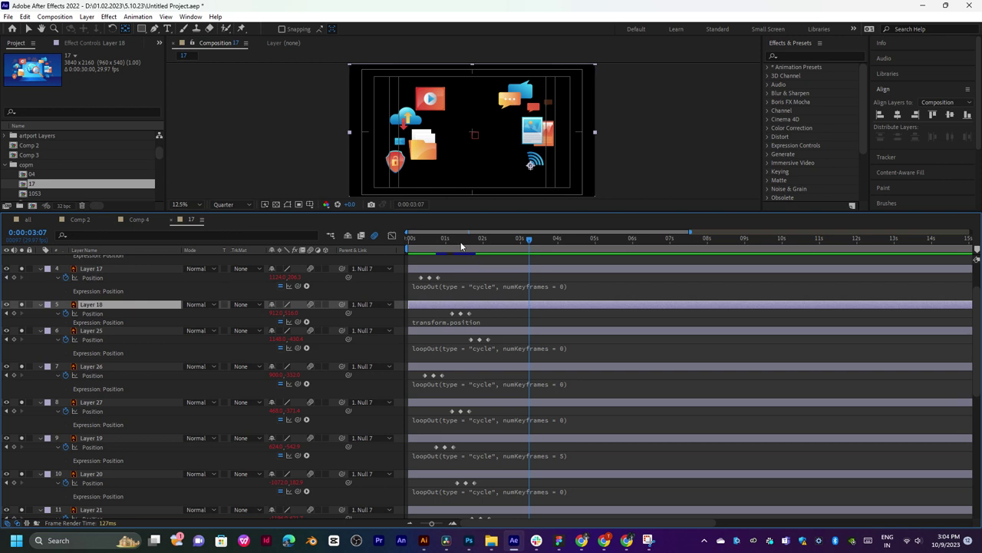
{"action": "left_click", "coordinate": [462, 244]}
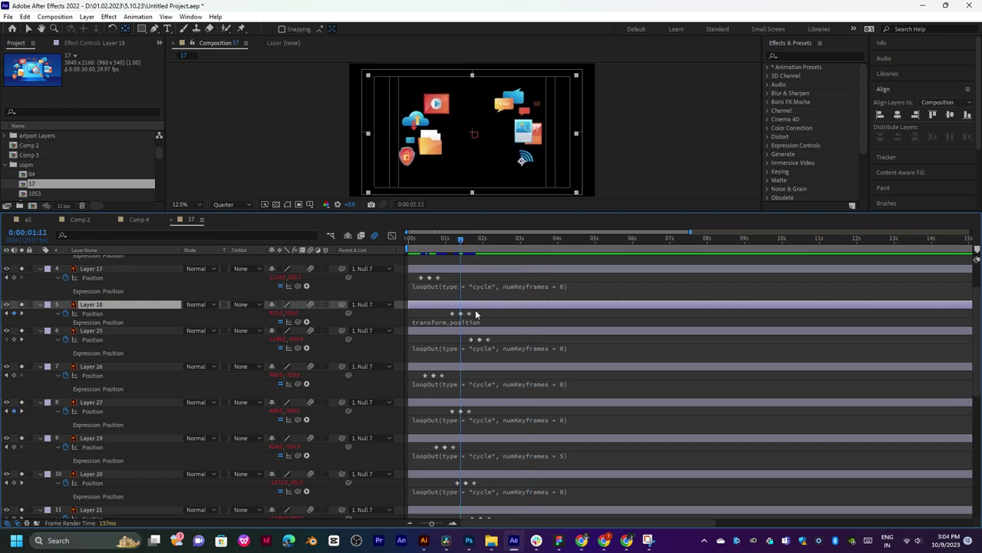
Keyframe Layer 18's Scale from 0% at 1:04 up to 100% at 1:19.
{"action": "key", "text": "shift+s"}
{"action": "left_click", "coordinate": [88, 330]}
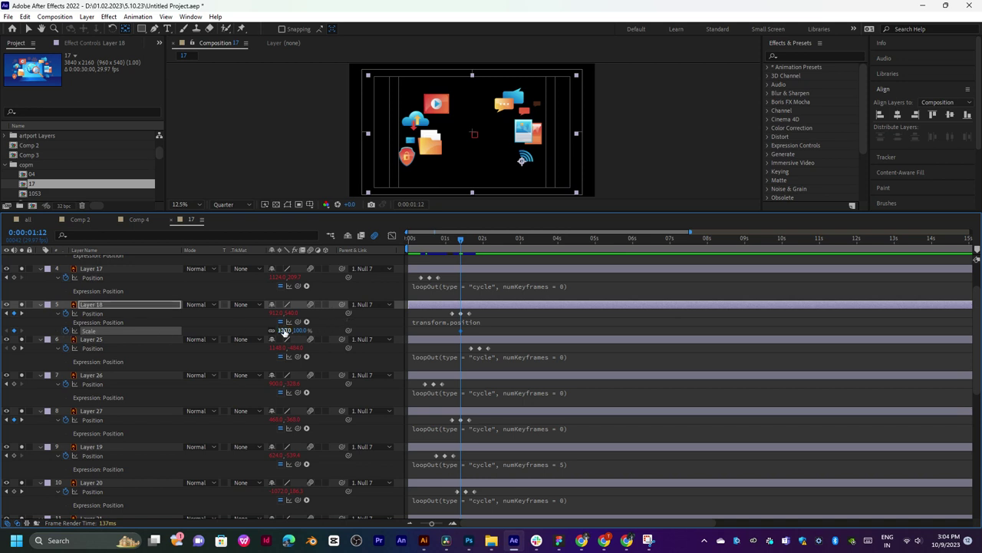
{"action": "left_click", "coordinate": [451, 242]}
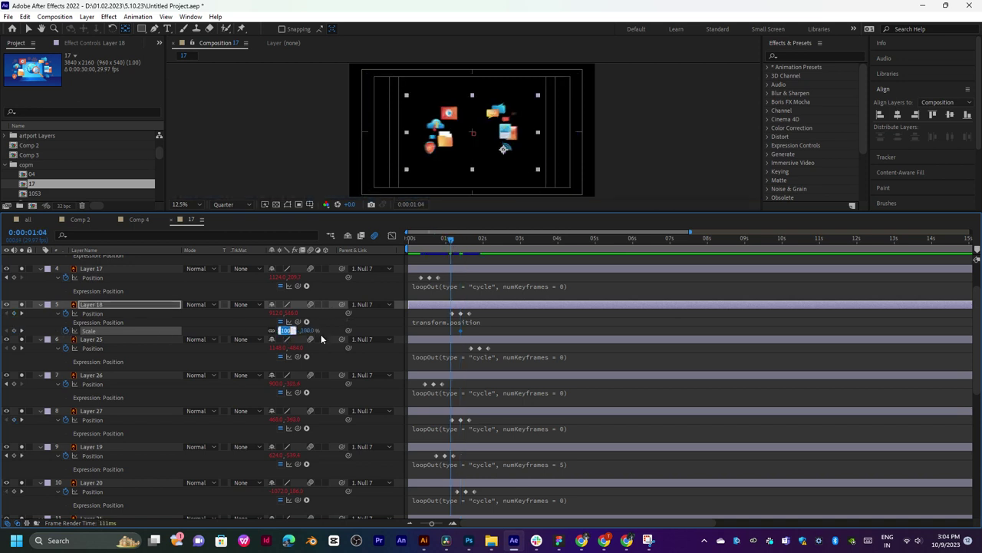
{"action": "type", "text": "0"}
{"action": "key", "text": "Return"}
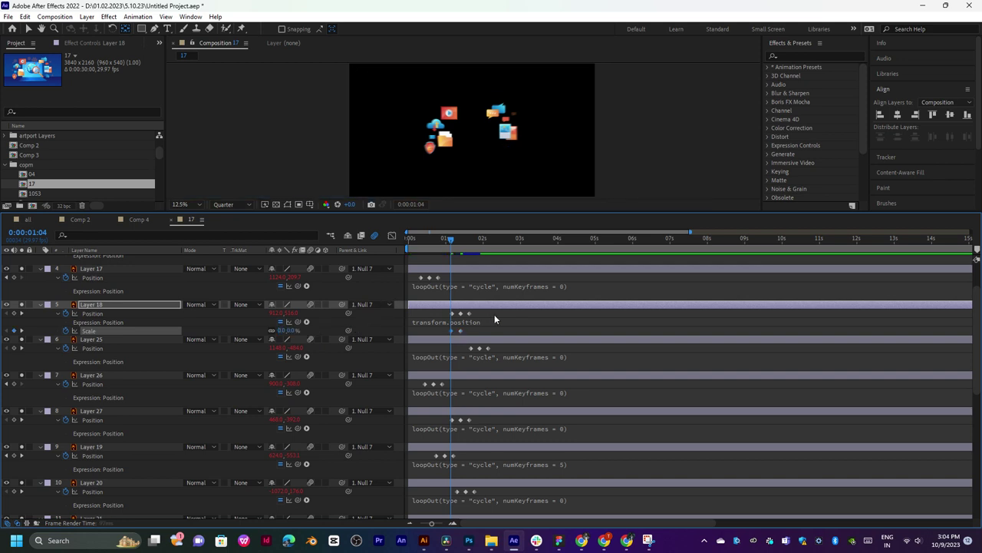
{"action": "key", "text": "space"}
{"action": "key", "text": "space"}
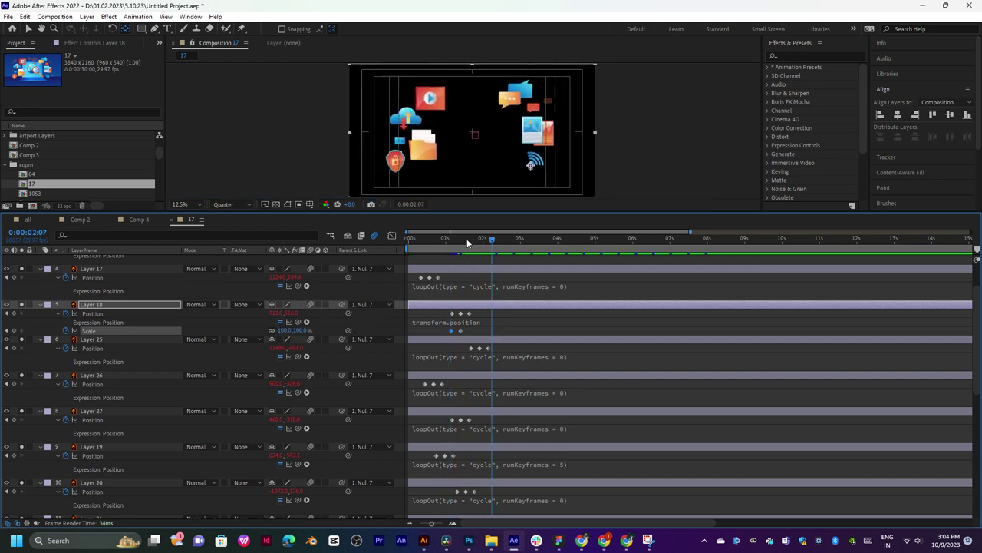
{"action": "left_click", "coordinate": [468, 239]}
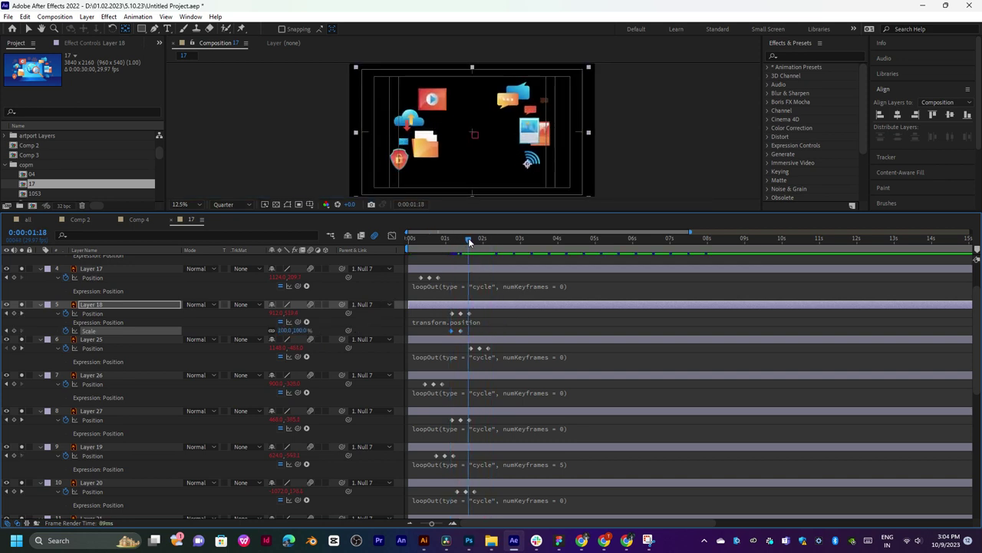
{"action": "left_click", "coordinate": [283, 330]}
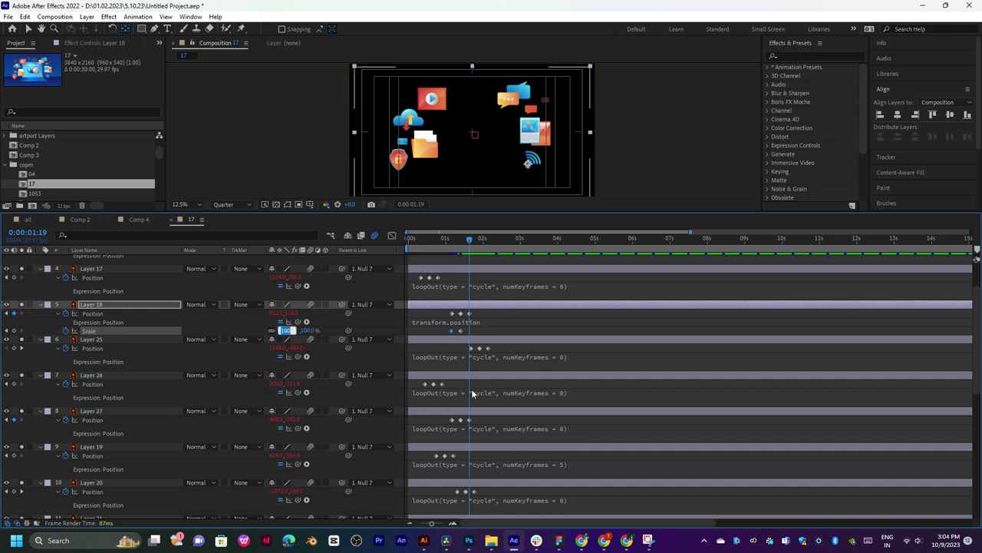
{"action": "left_click", "coordinate": [448, 240]}
{"action": "key", "text": "space"}
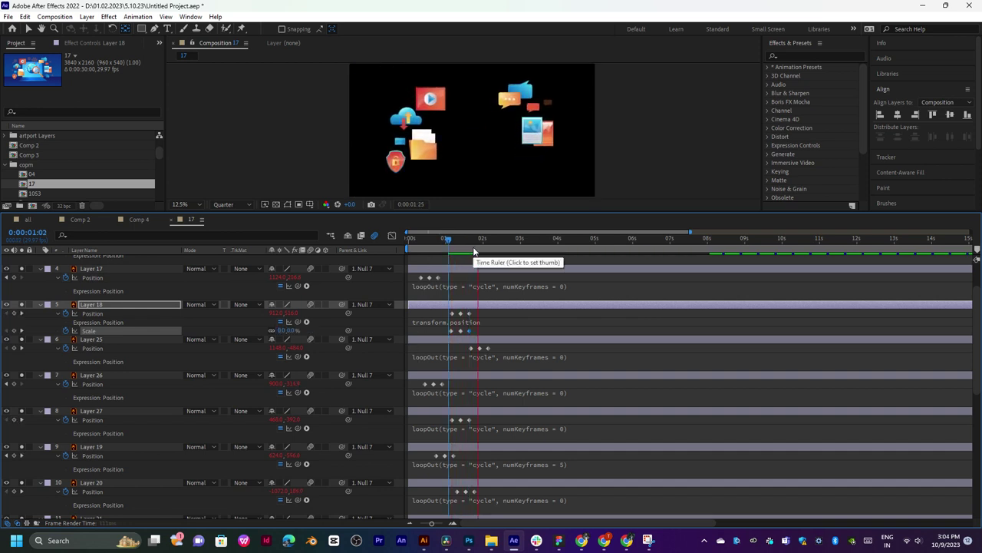
{"action": "left_click_drag", "start_coordinate": [448, 240], "coordinate": [469, 240]}
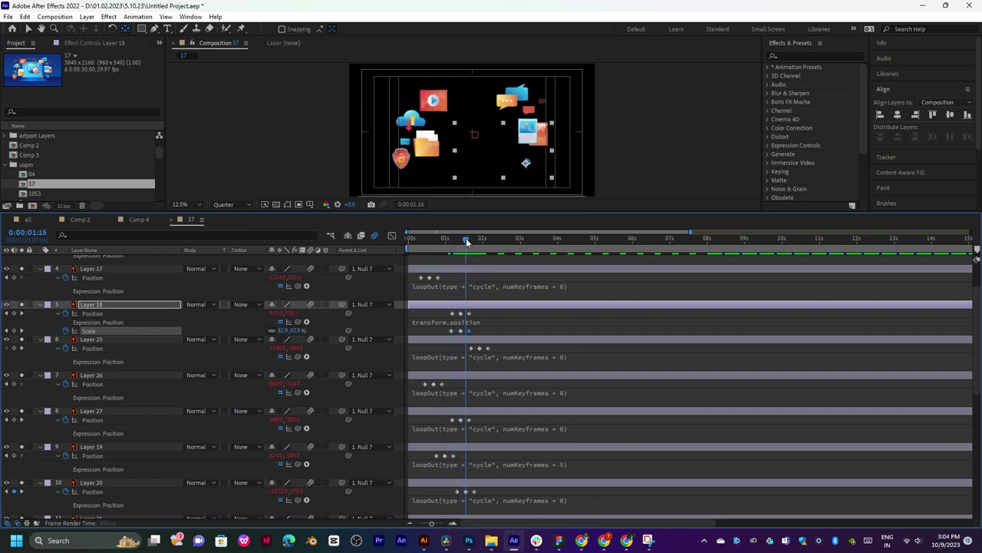
Add a loopOut("cycle") expression to Layer 18's Position and preview the loop.
{"action": "left_click", "coordinate": [307, 323]}
{"action": "mouse_move", "coordinate": [398, 271]}
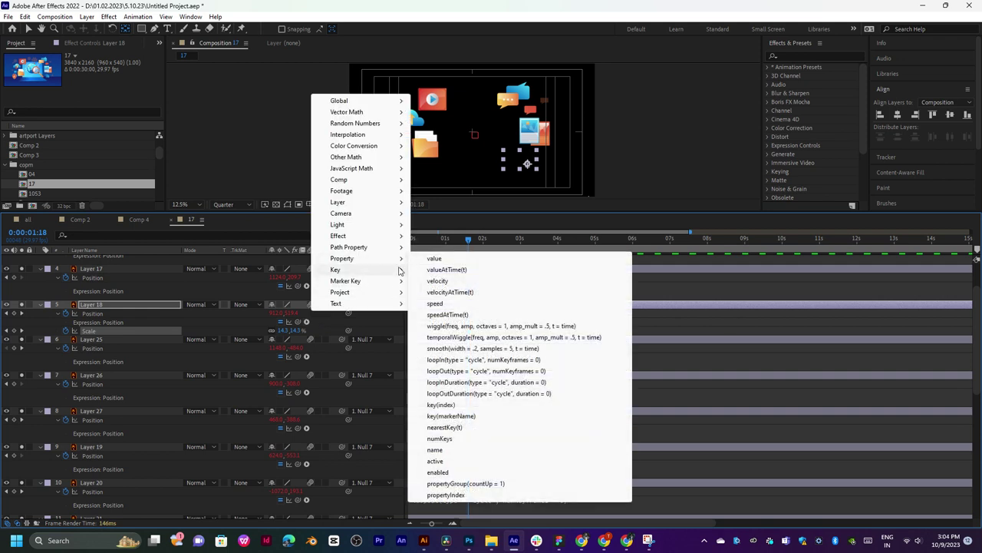
{"action": "left_click", "coordinate": [470, 372]}
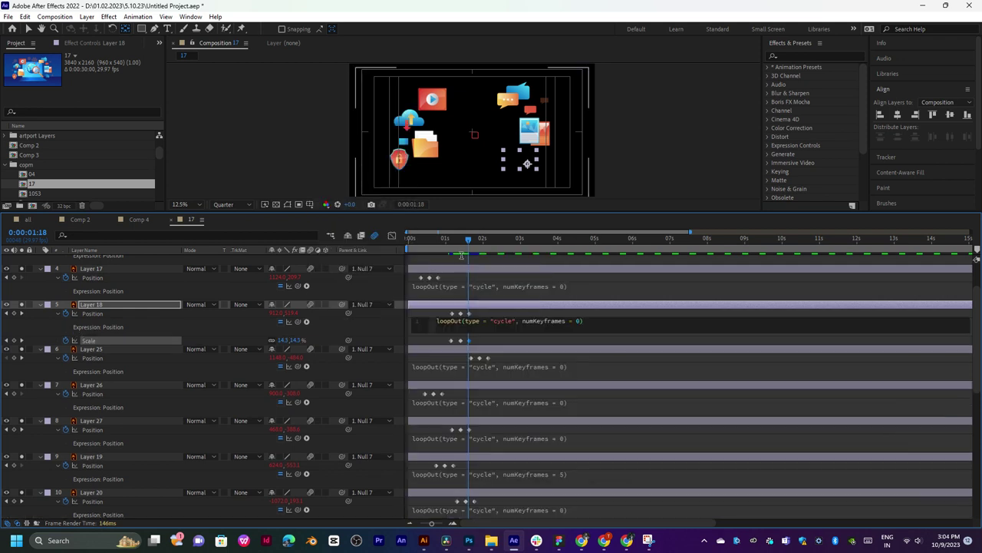
{"action": "left_click", "coordinate": [454, 243]}
{"action": "key", "text": "space"}
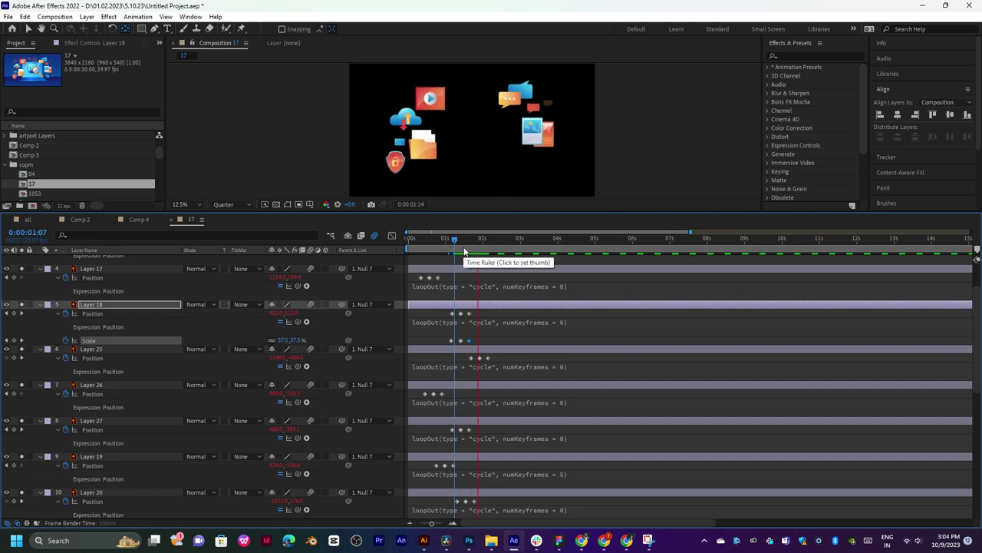
{"action": "key", "text": "space"}
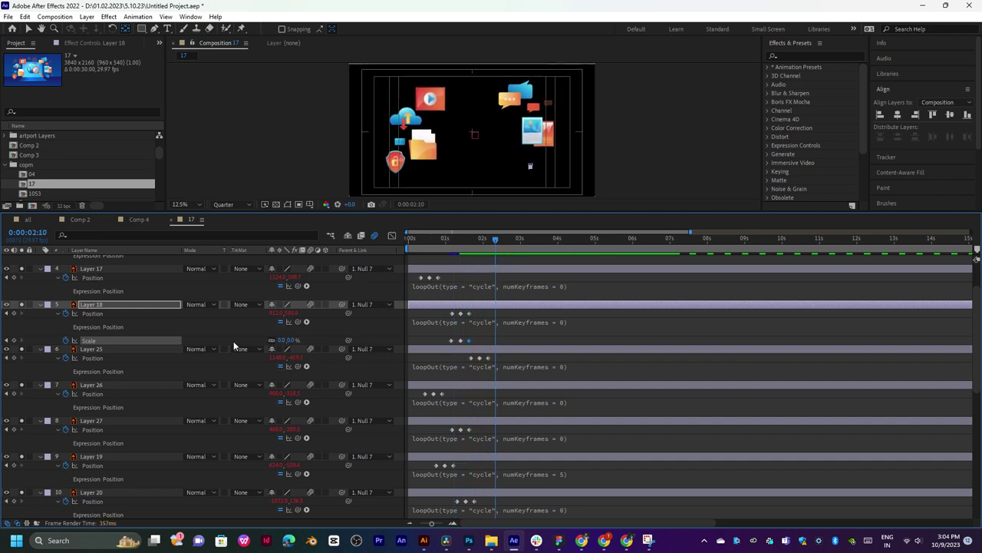
Add a loopOut("cycle") expression to Layer 18's Scale and preview the looping animation.
{"action": "left_click", "coordinate": [70, 341], "text": "alt"}
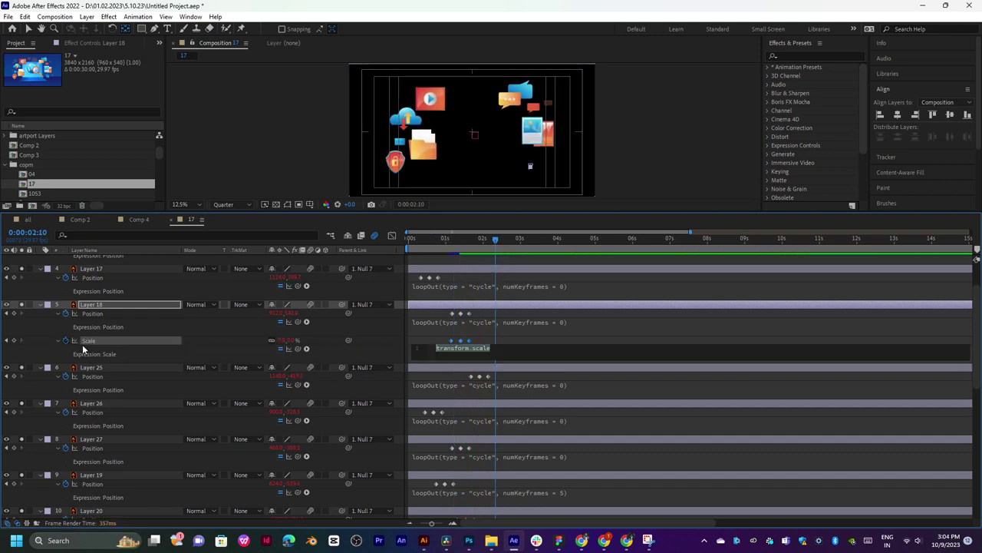
{"action": "left_click", "coordinate": [306, 349]}
{"action": "mouse_move", "coordinate": [373, 284]}
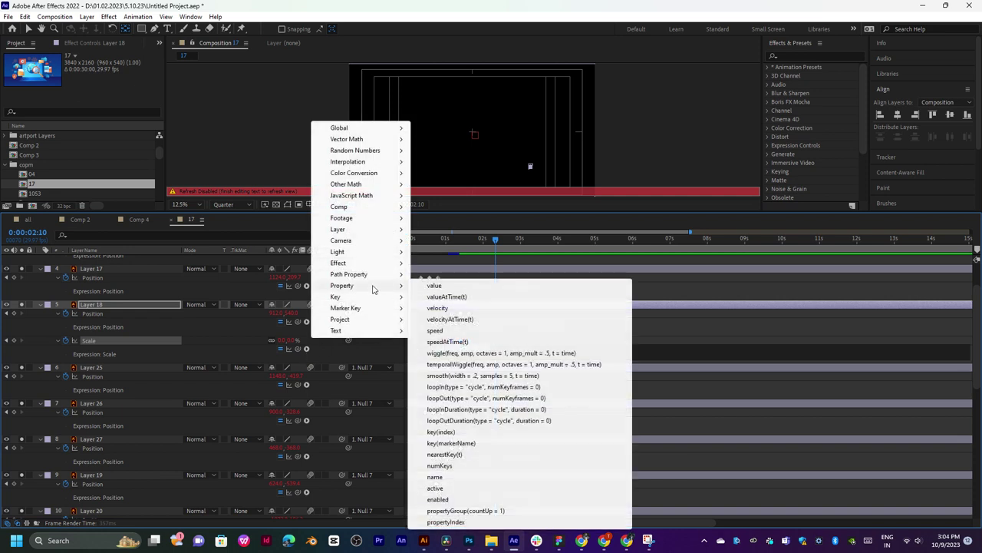
{"action": "left_click", "coordinate": [454, 397]}
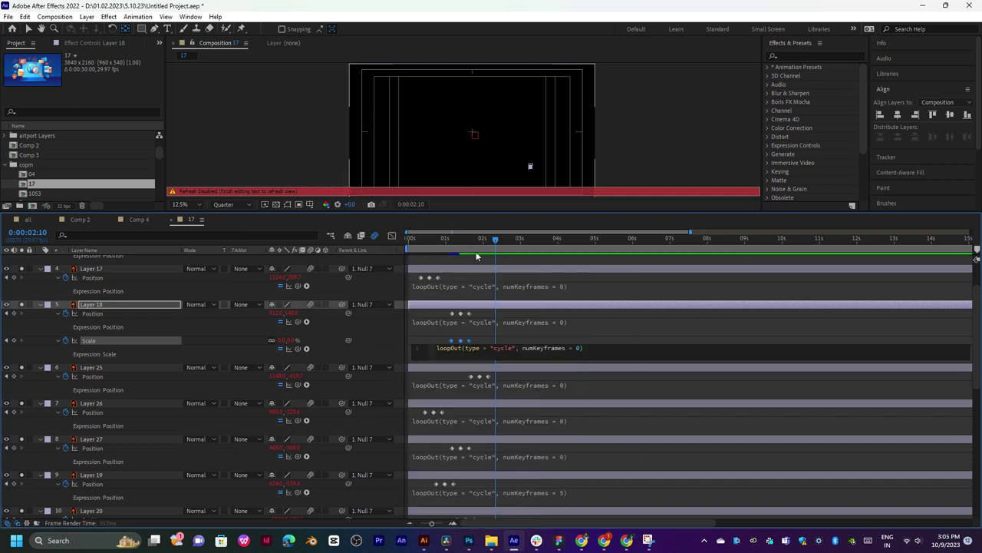
{"action": "key", "text": "KP_Enter"}
{"action": "key", "text": "space"}
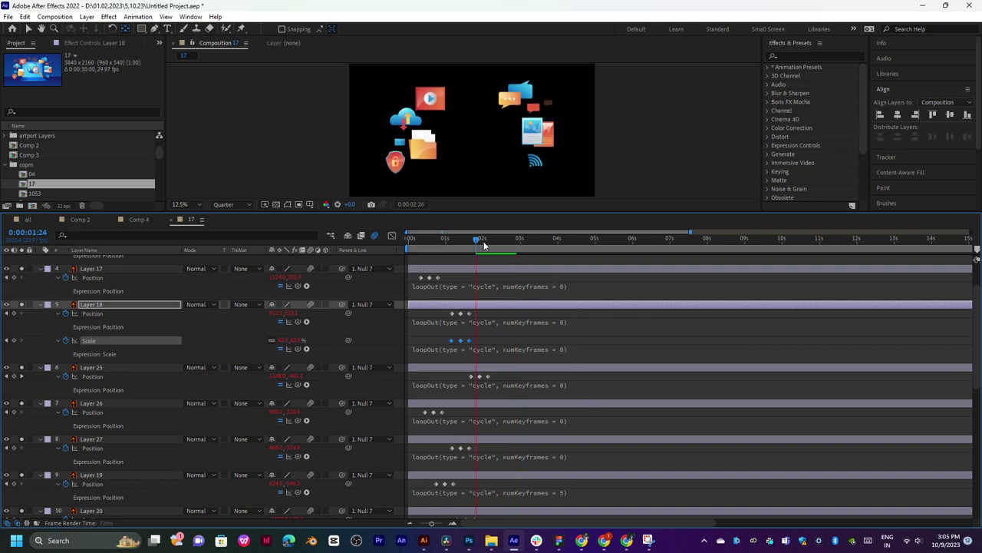
{"action": "key", "text": "space"}
{"action": "key", "text": "space"}
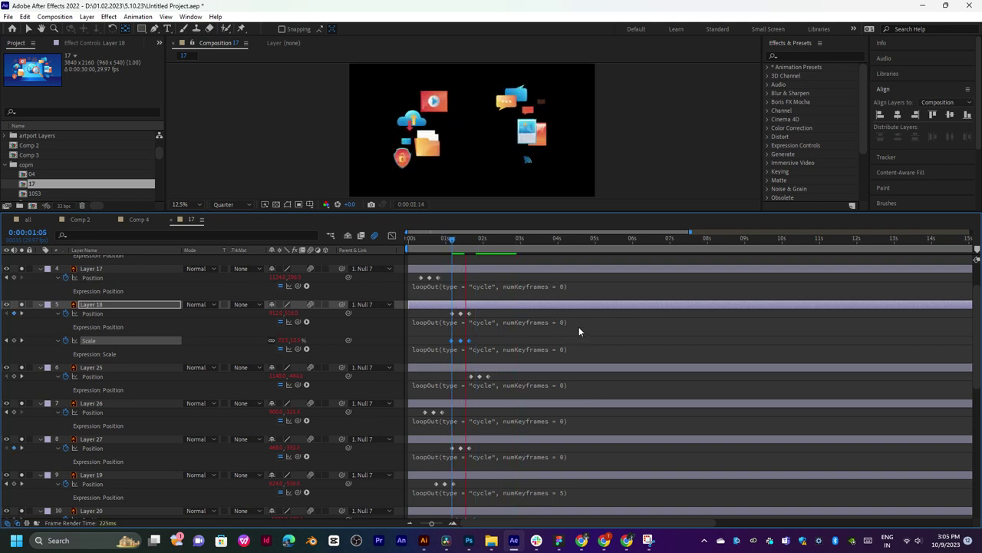
{"action": "left_click", "coordinate": [479, 237]}
{"action": "left_click_drag", "start_coordinate": [478, 238], "coordinate": [442, 266]}
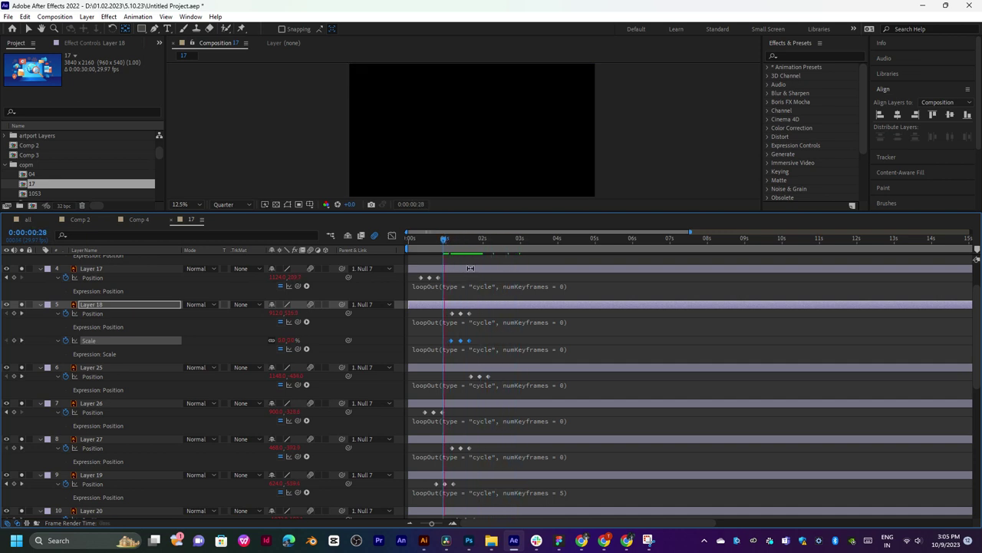
{"action": "key", "text": "space"}
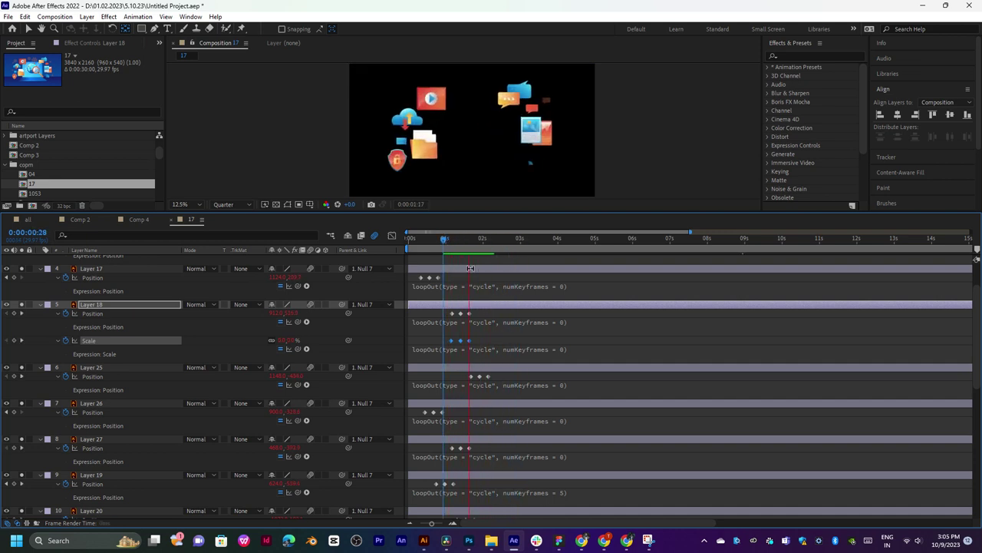
{"action": "key", "text": "space"}
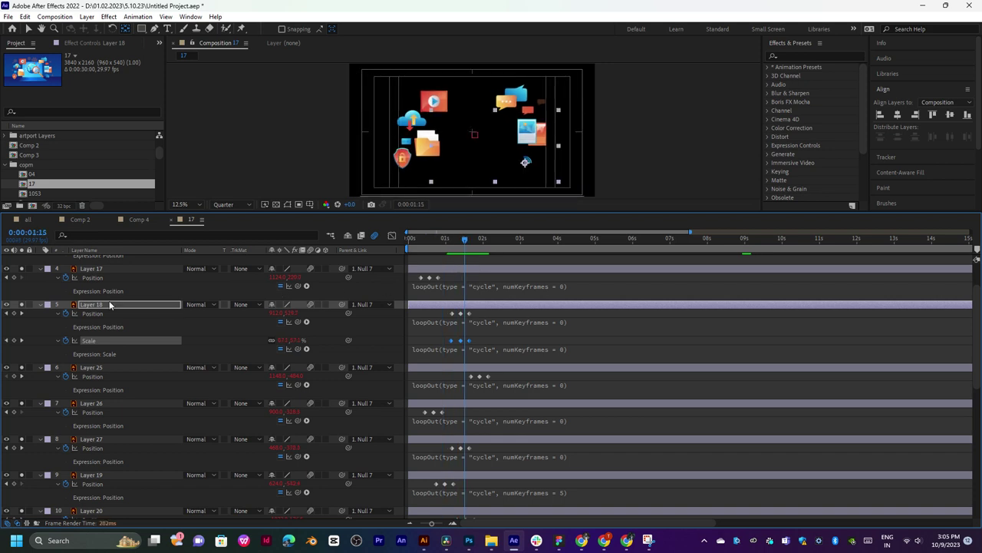
{"action": "scroll", "coordinate": [60, 281], "scroll_direction": "up", "scroll_amount": 2}
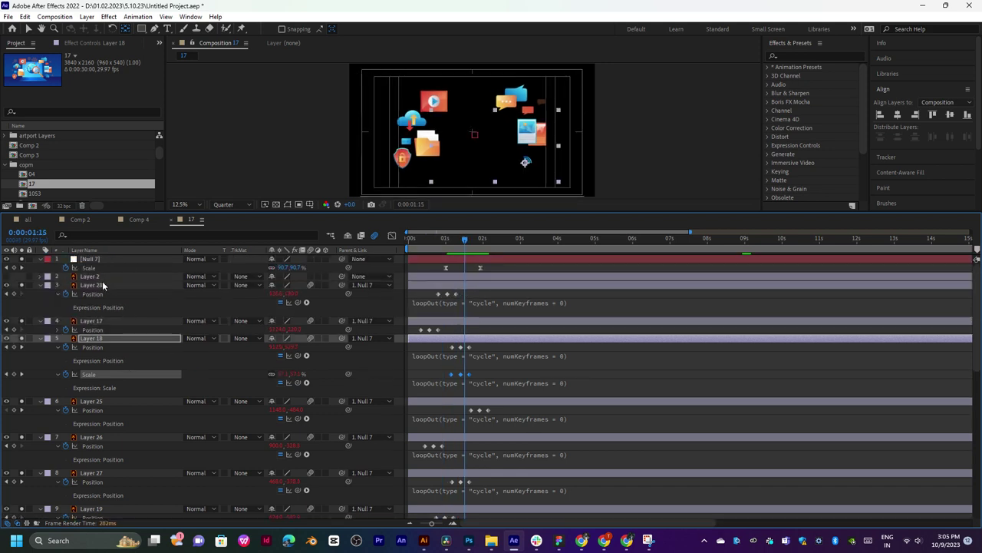
Collapse all expanded layer properties and identify Layer 28's icon by toggling its visibility.
{"action": "left_click", "coordinate": [102, 281]}
{"action": "scroll", "coordinate": [134, 353], "scroll_direction": "down", "scroll_amount": 5}
{"action": "scroll", "coordinate": [121, 459], "scroll_direction": "down", "scroll_amount": 2}
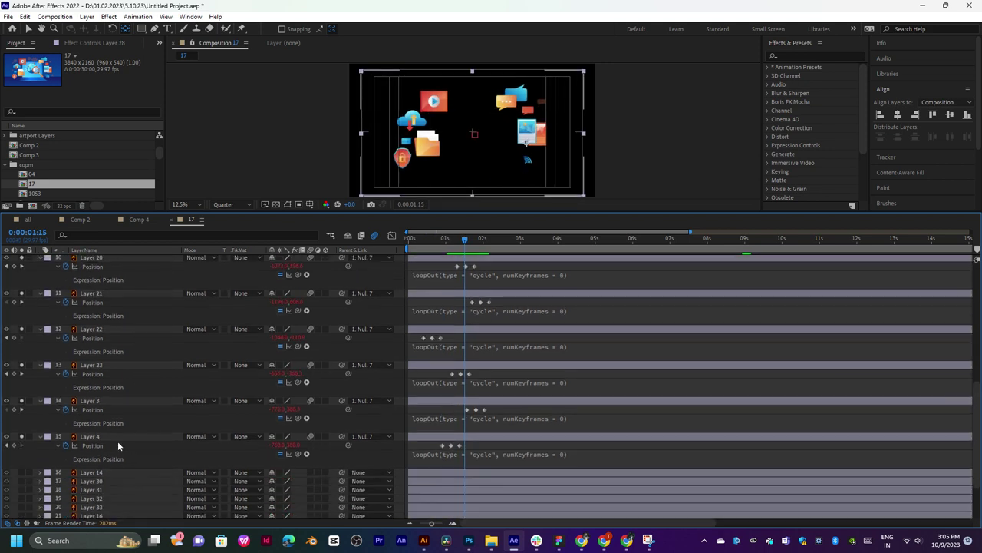
{"action": "key", "text": "u"}
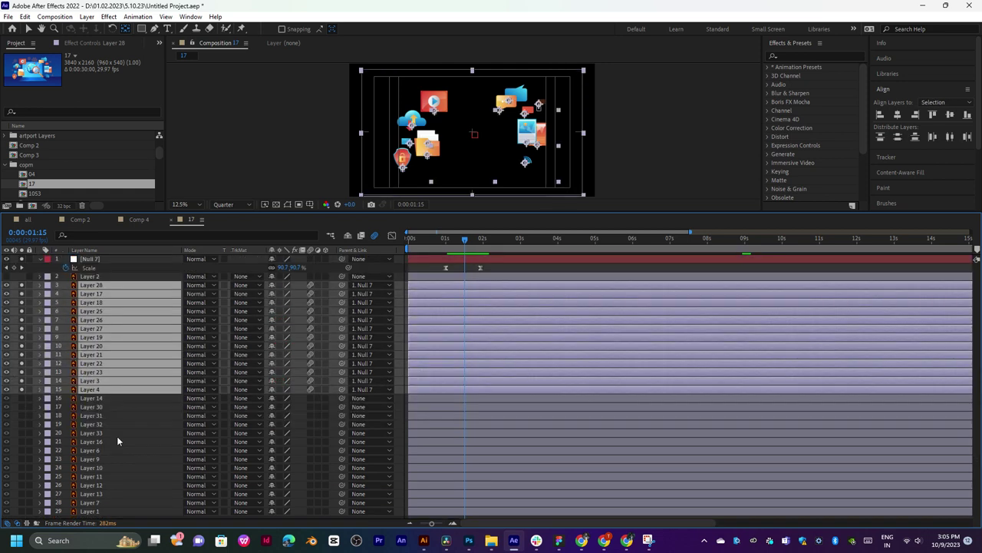
{"action": "left_click", "coordinate": [120, 284]}
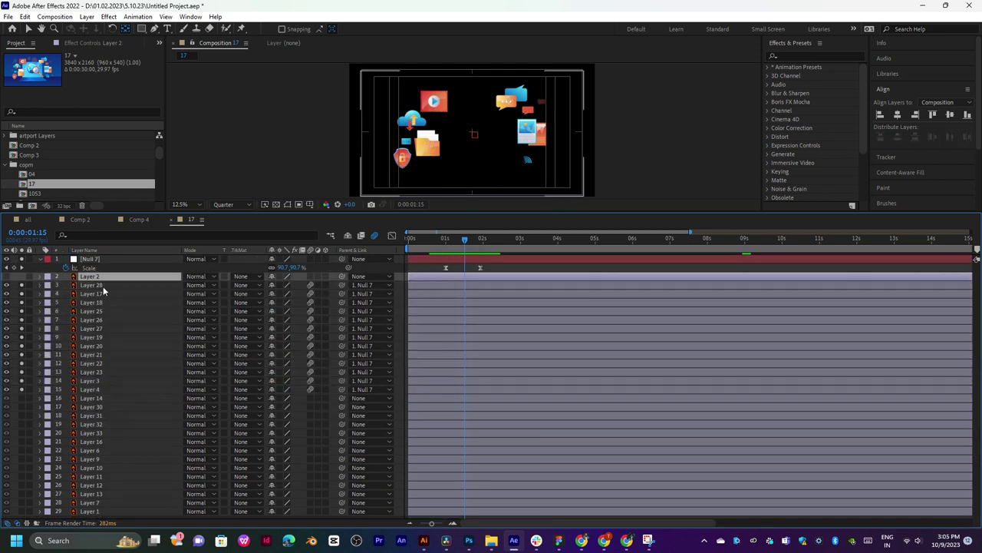
{"action": "left_click", "coordinate": [22, 285]}
{"action": "left_click", "coordinate": [22, 284]}
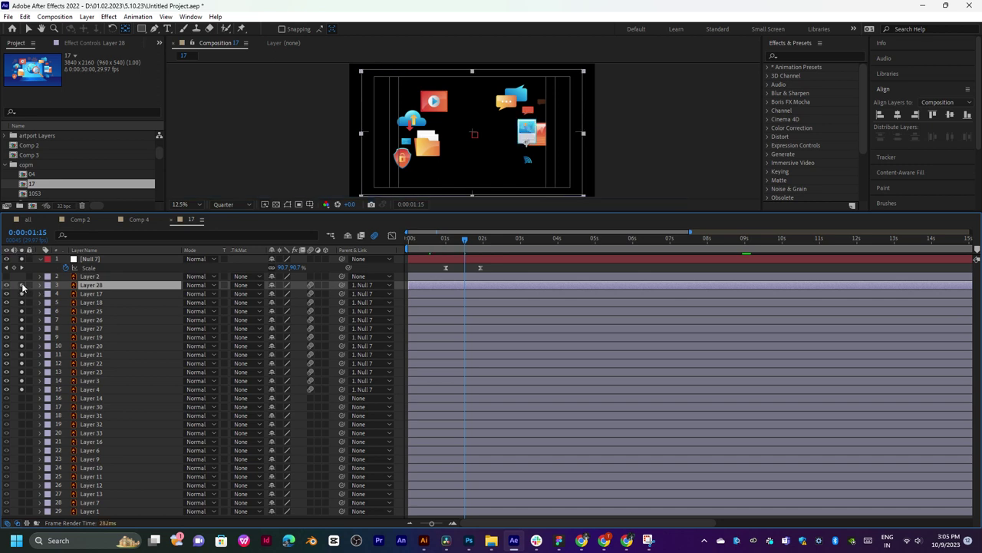
Drag Layer 28's Position keyframes later, to about two seconds, after Layer 17's.
{"action": "left_click", "coordinate": [69, 294], "text": "ctrl"}
{"action": "key", "text": "p"}
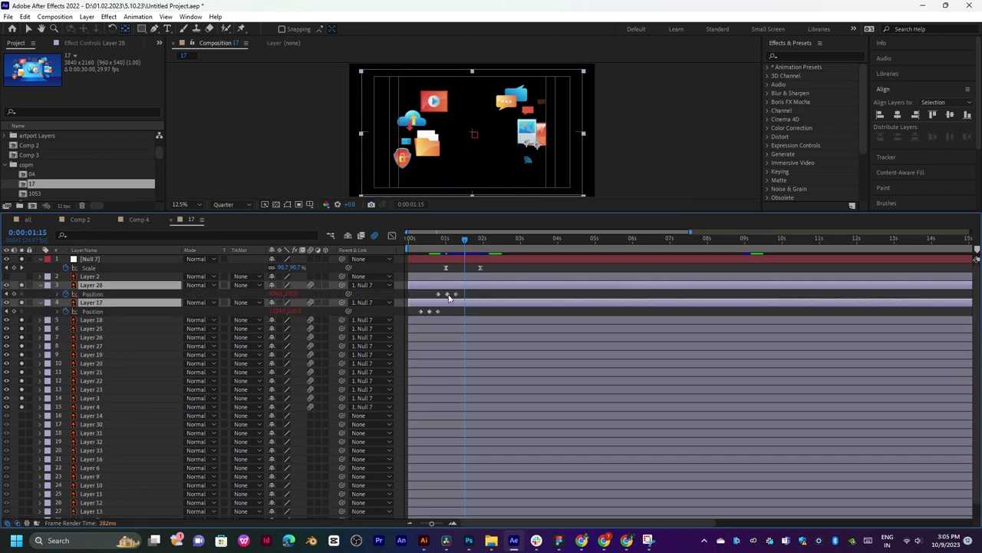
{"action": "left_click_drag", "start_coordinate": [429, 294], "coordinate": [488, 296]}
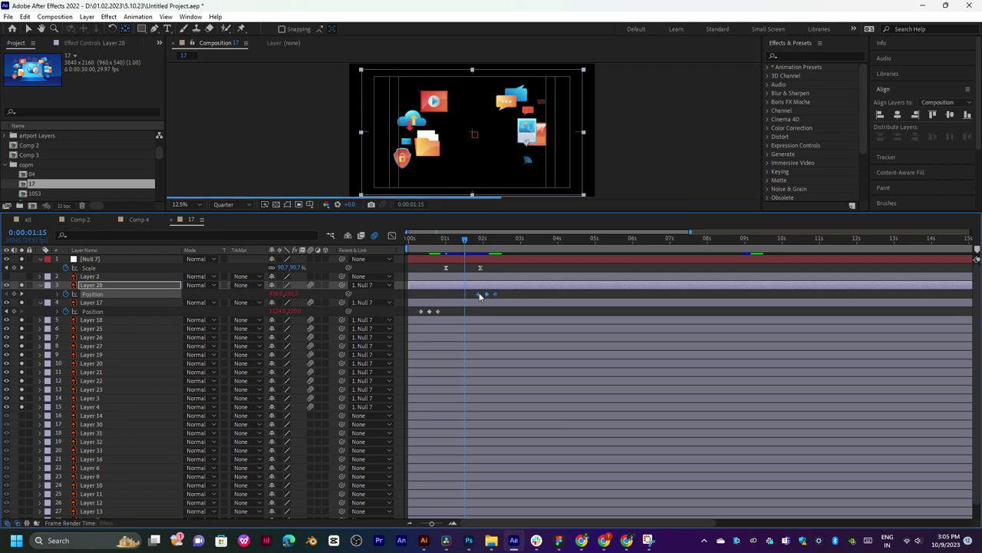
{"action": "key", "text": "j"}
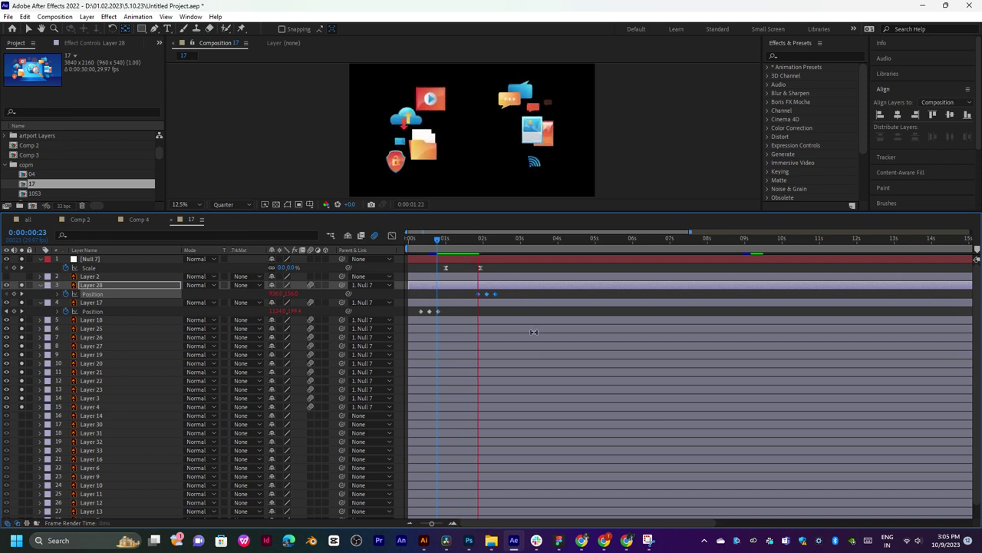
Preview the icon animation from 1:28, stopping at 0:00:03:13.
{"action": "left_click", "coordinate": [481, 240]}
{"action": "key", "text": "space"}
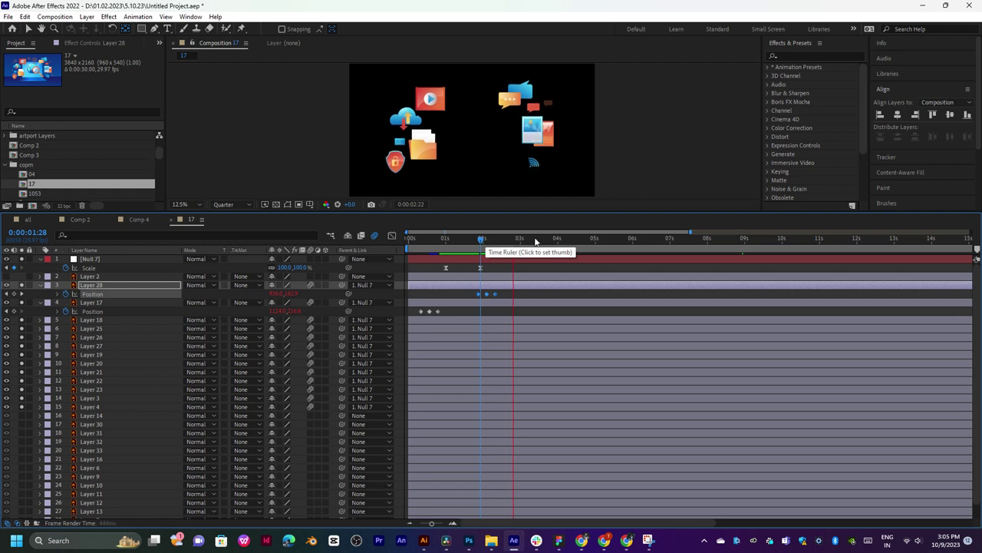
{"action": "key", "text": "space"}
{"action": "key", "text": "space"}
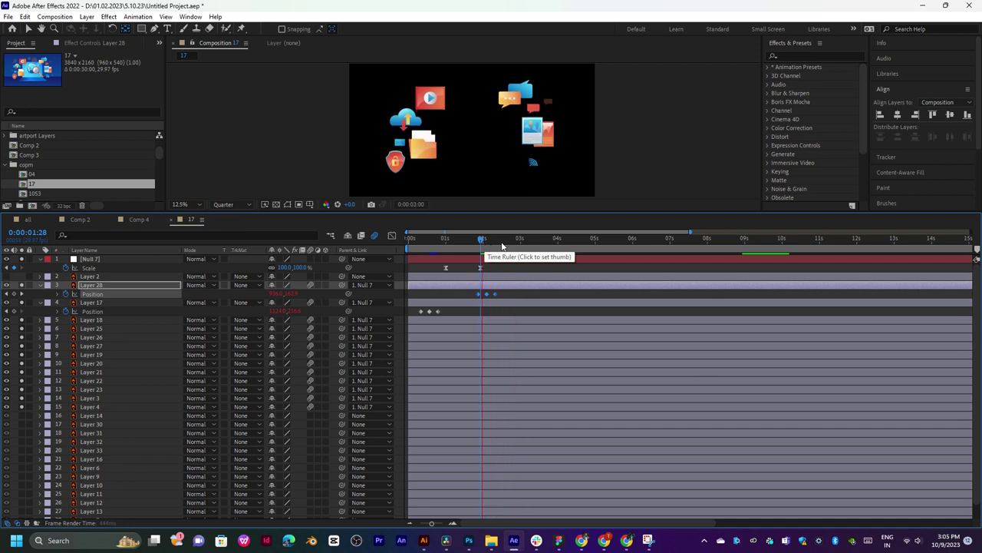
{"action": "left_click", "coordinate": [526, 242]}
{"action": "left_click_drag", "start_coordinate": [528, 242], "coordinate": [530, 242]}
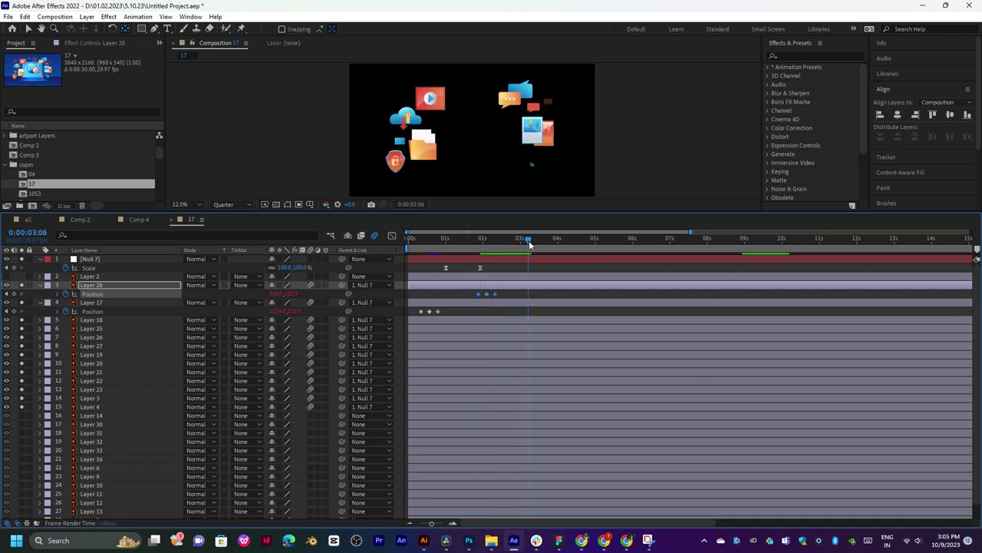
{"action": "left_click", "coordinate": [565, 242]}
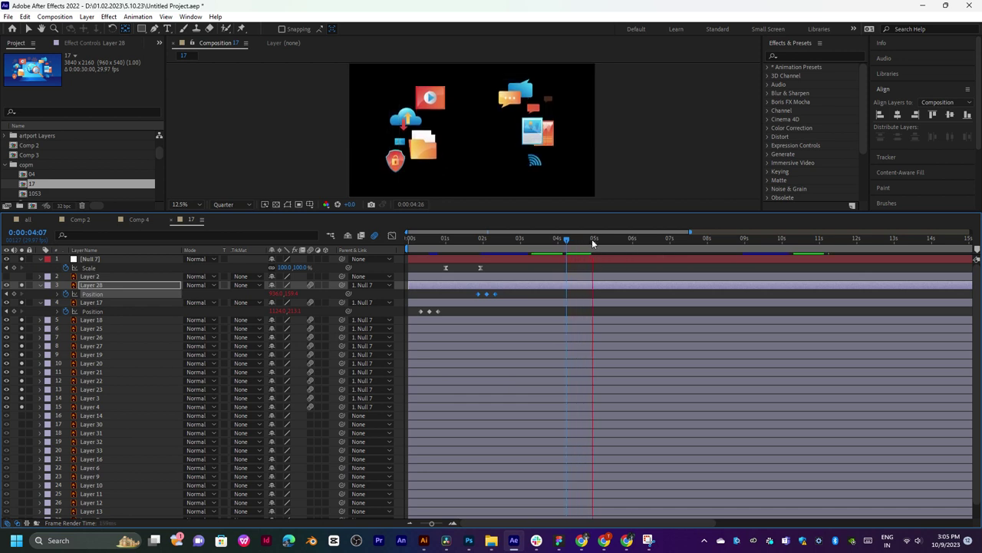
{"action": "left_click", "coordinate": [537, 242]}
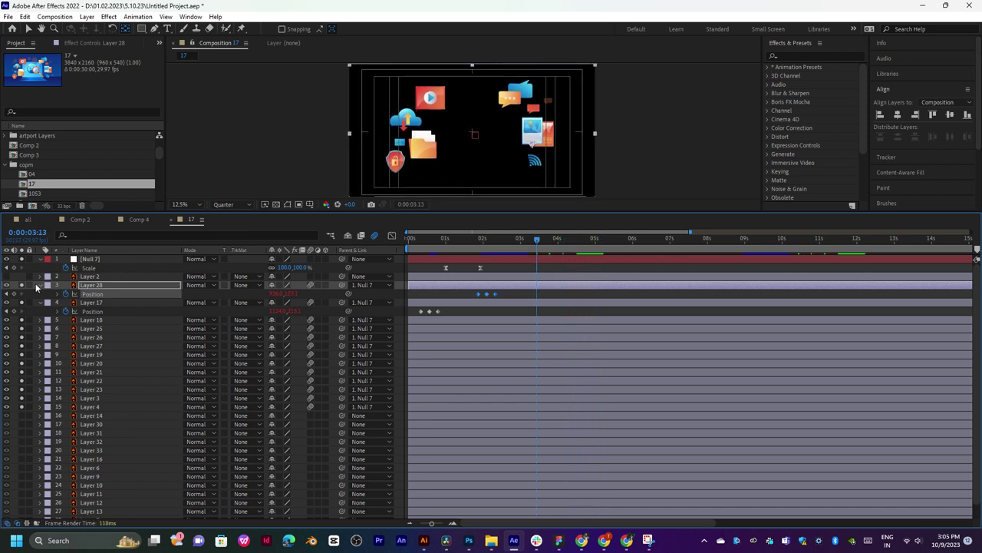
Select Layers 28, 17, 18, 25 and 26, solo Null 7, and fold up their Position rows.
{"action": "left_click_drag", "start_coordinate": [22, 295], "coordinate": [23, 342]}
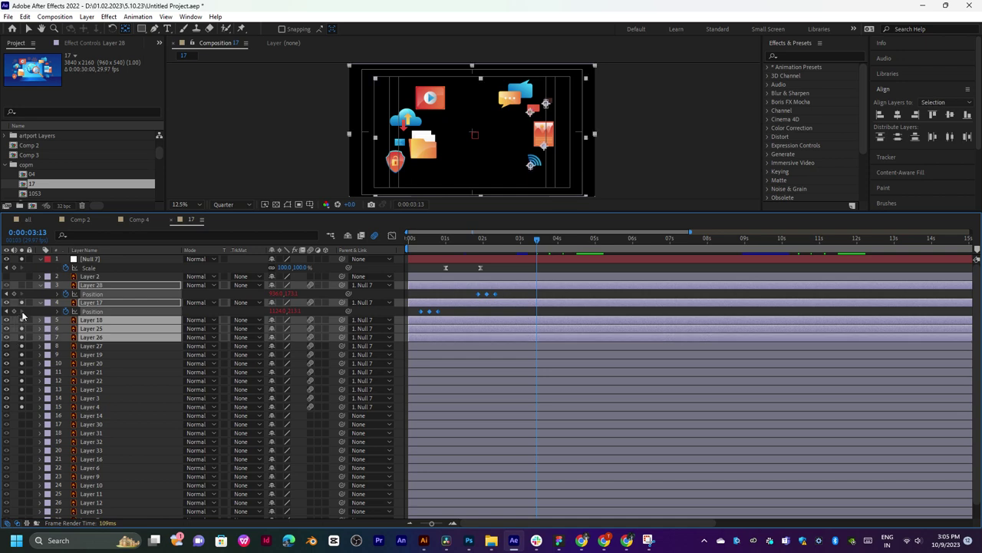
{"action": "left_click", "coordinate": [25, 411]}
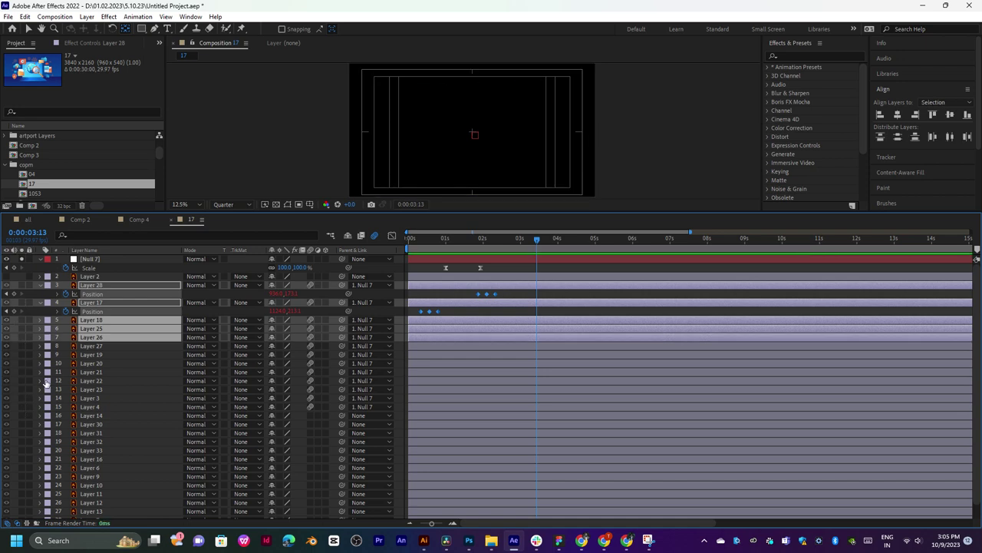
{"action": "left_click", "coordinate": [40, 289]}
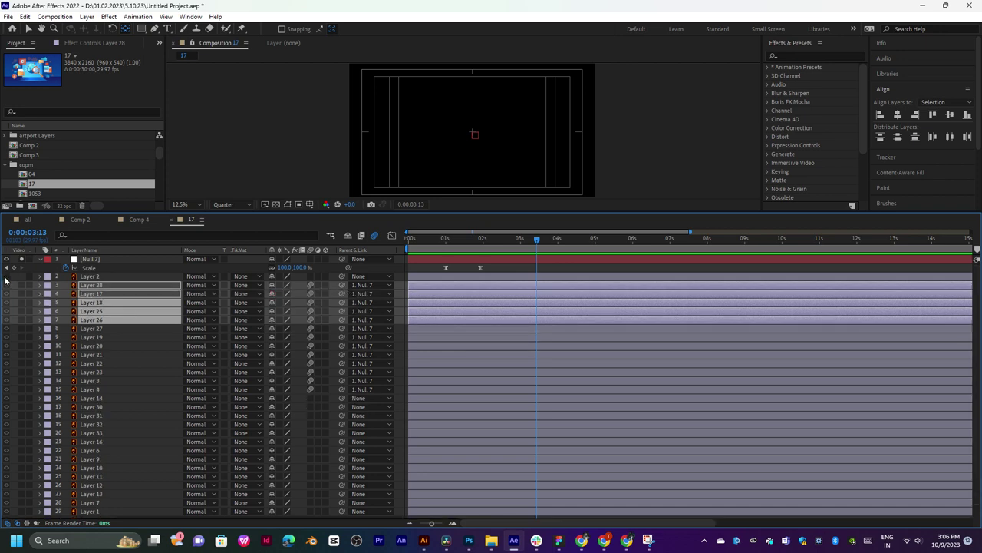
{"action": "left_click", "coordinate": [6, 290]}
Turn off Null 7's solo so the full illustration shows again.
{"action": "left_click", "coordinate": [107, 258]}
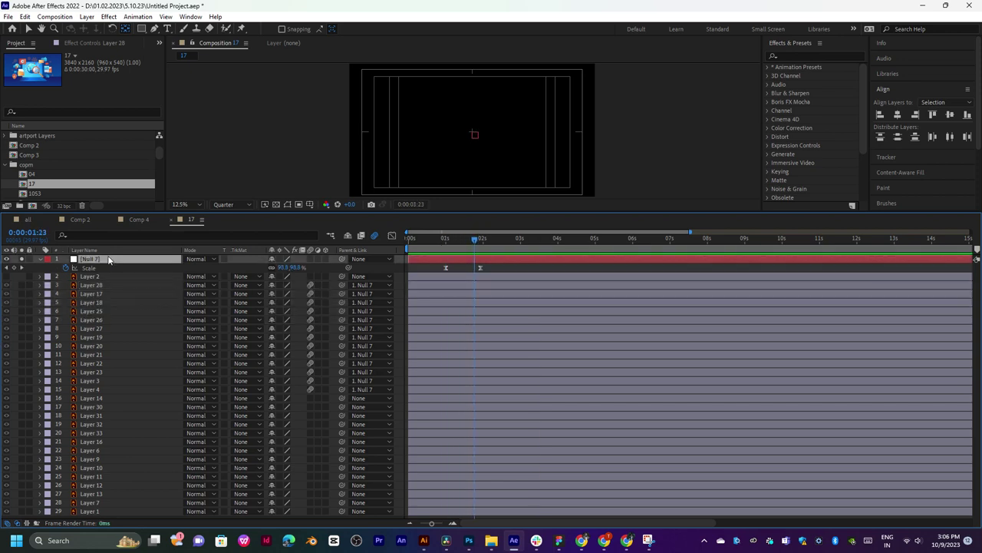
{"action": "left_click", "coordinate": [22, 259]}
{"action": "left_click_drag", "start_coordinate": [474, 249], "coordinate": [438, 250]}
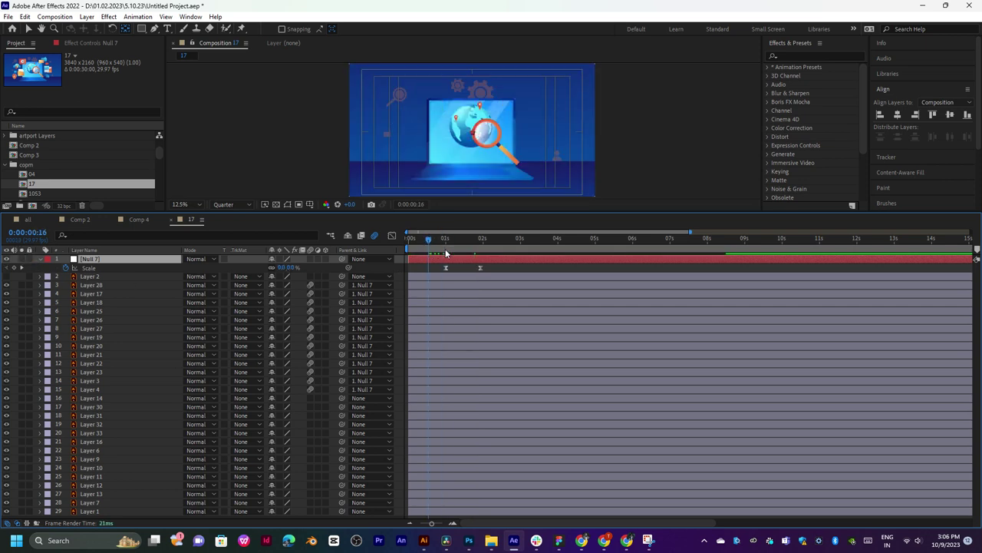
Preview the icons scaling up, then end the work area just before 5 seconds.
{"action": "key", "text": "space"}
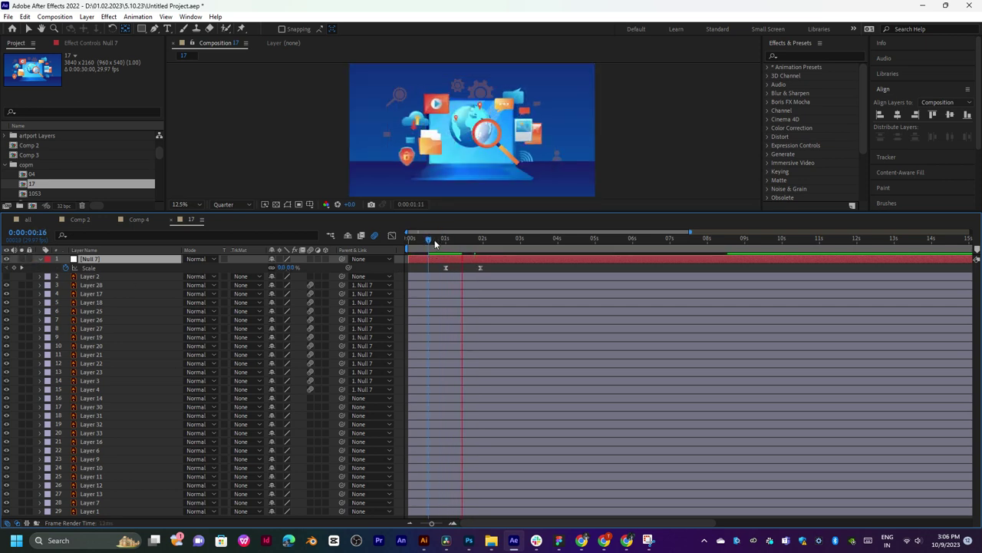
{"action": "left_click", "coordinate": [438, 244]}
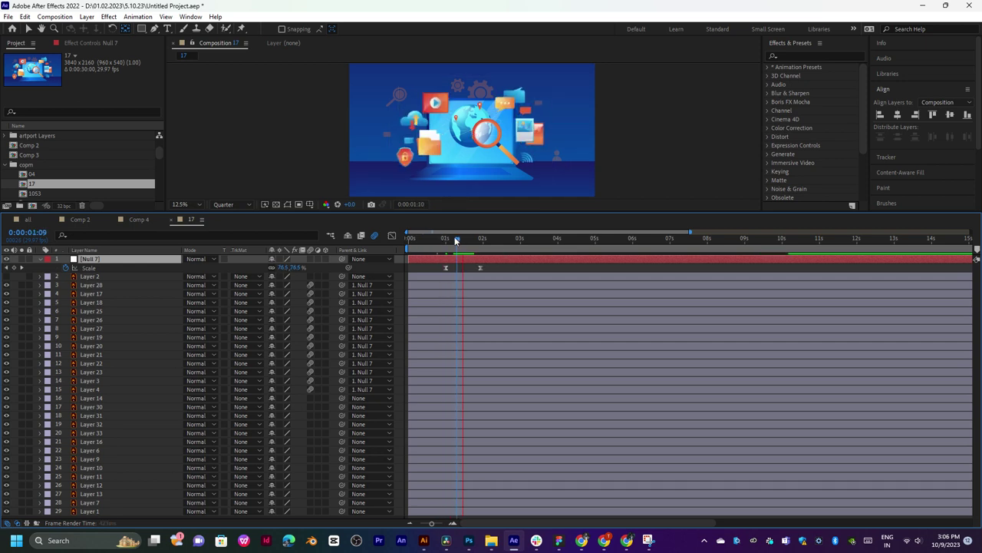
{"action": "left_click", "coordinate": [444, 243]}
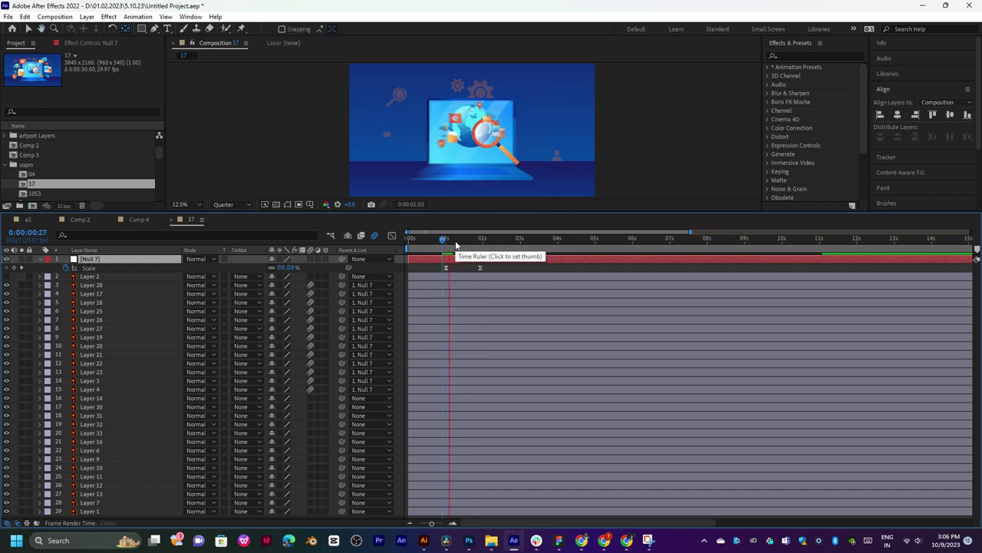
{"action": "left_click", "coordinate": [452, 244]}
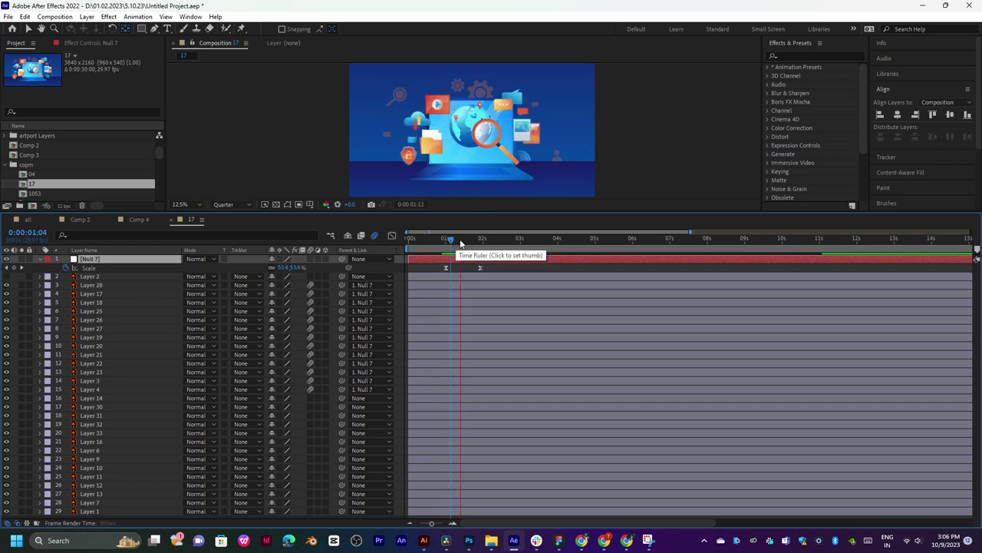
{"action": "left_click", "coordinate": [469, 241]}
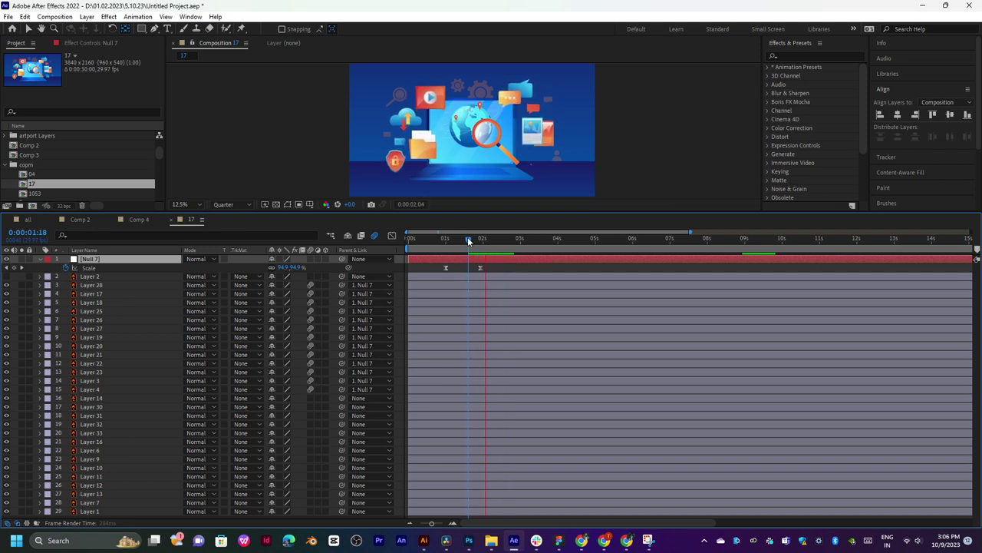
{"action": "key", "text": "space"}
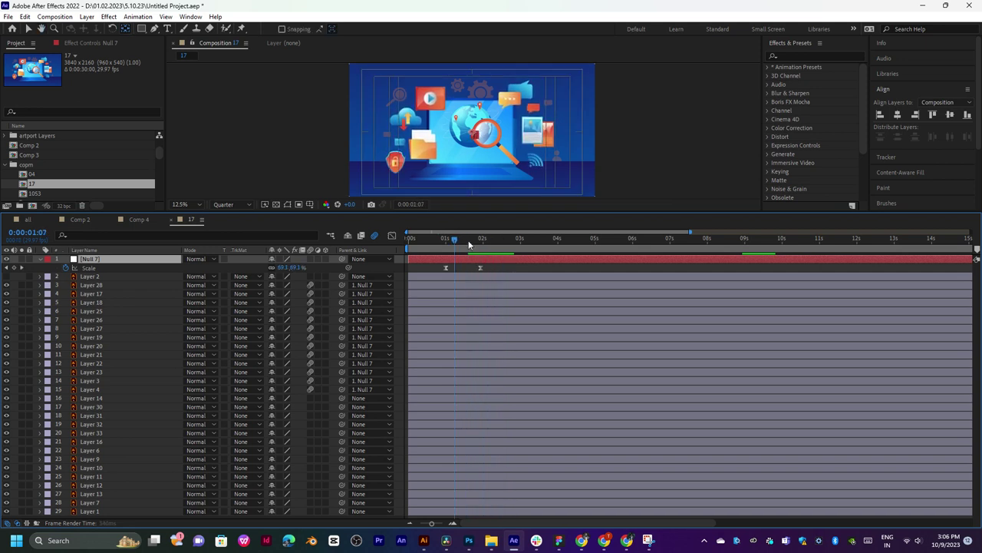
{"action": "key", "text": "n"}
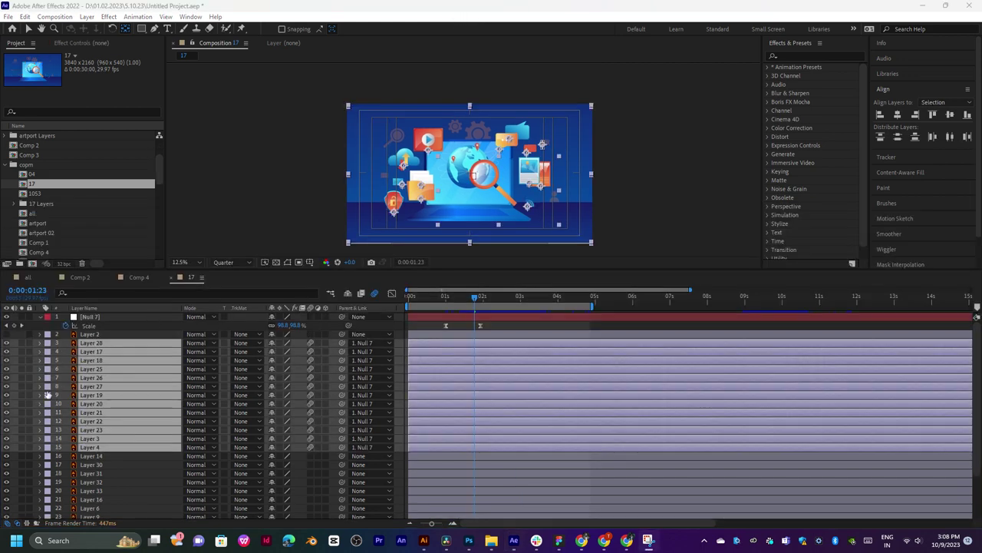
Give Layers 28 through 4 an Orange label colour.
{"action": "left_click", "coordinate": [55, 343]}
{"action": "left_click", "coordinate": [47, 343]}
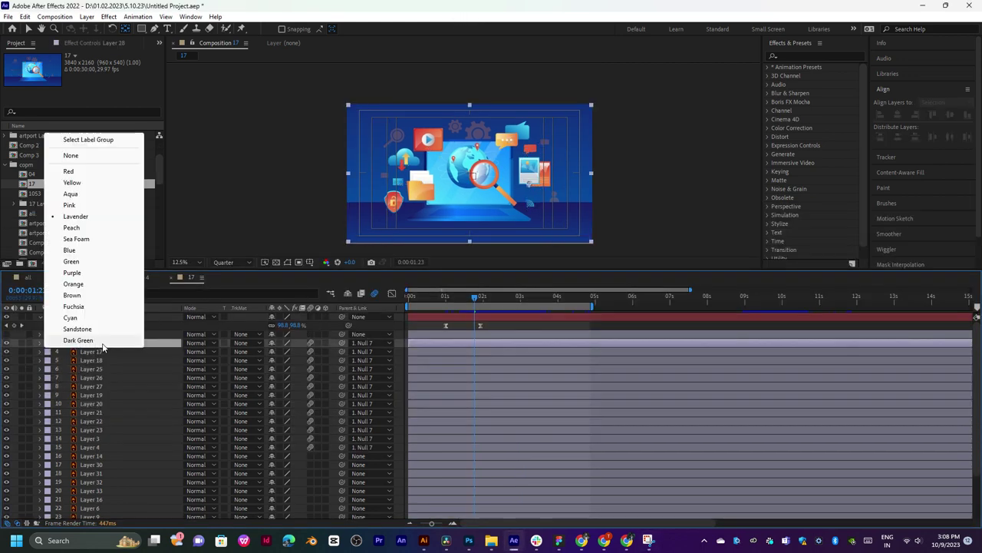
{"action": "left_click", "coordinate": [154, 346]}
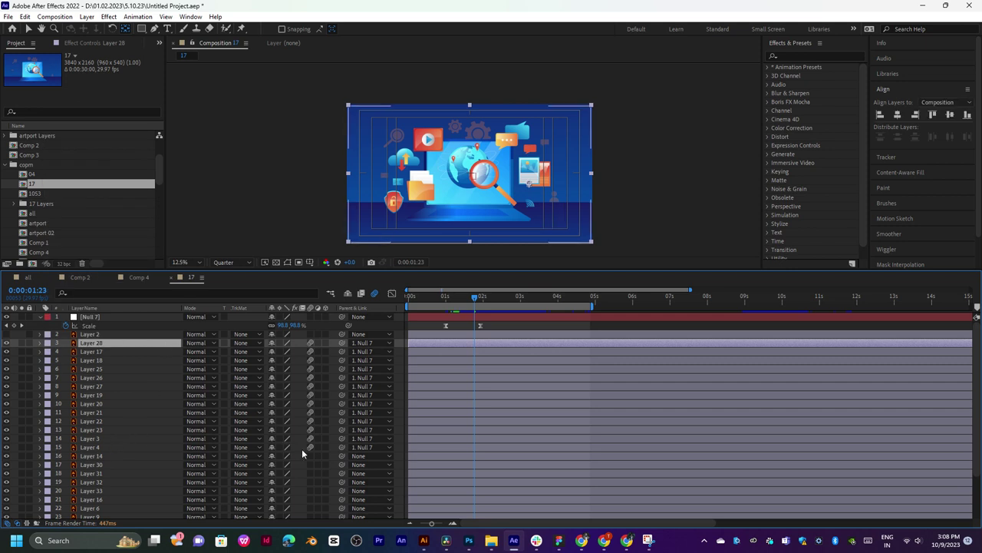
{"action": "left_click", "coordinate": [149, 448], "text": "shift"}
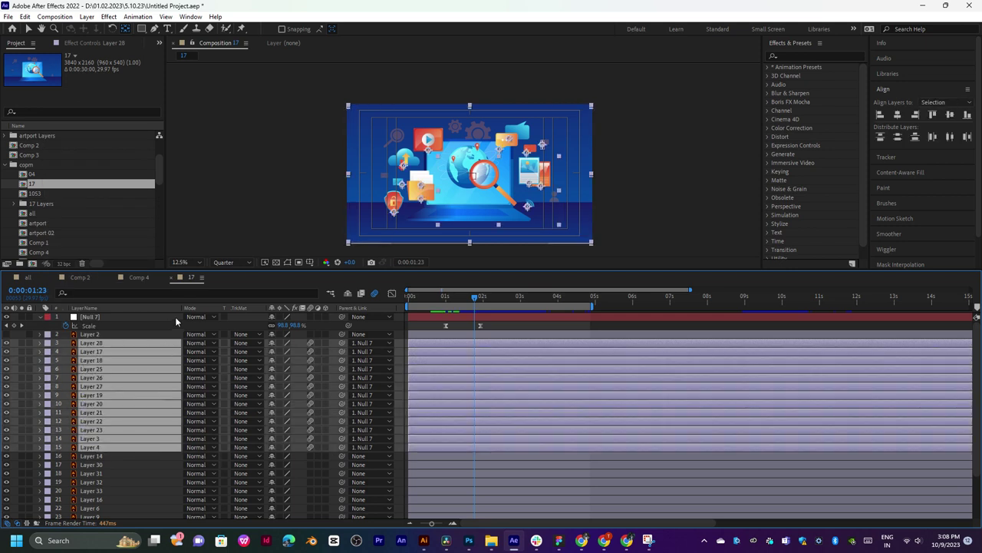
{"action": "left_click", "coordinate": [48, 344]}
{"action": "left_click", "coordinate": [77, 251]}
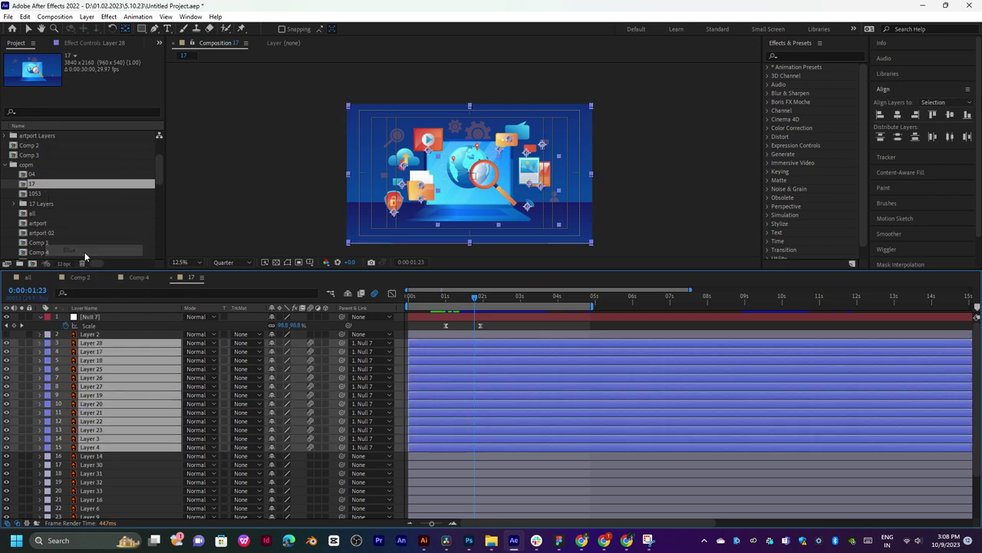
{"action": "left_click", "coordinate": [48, 346]}
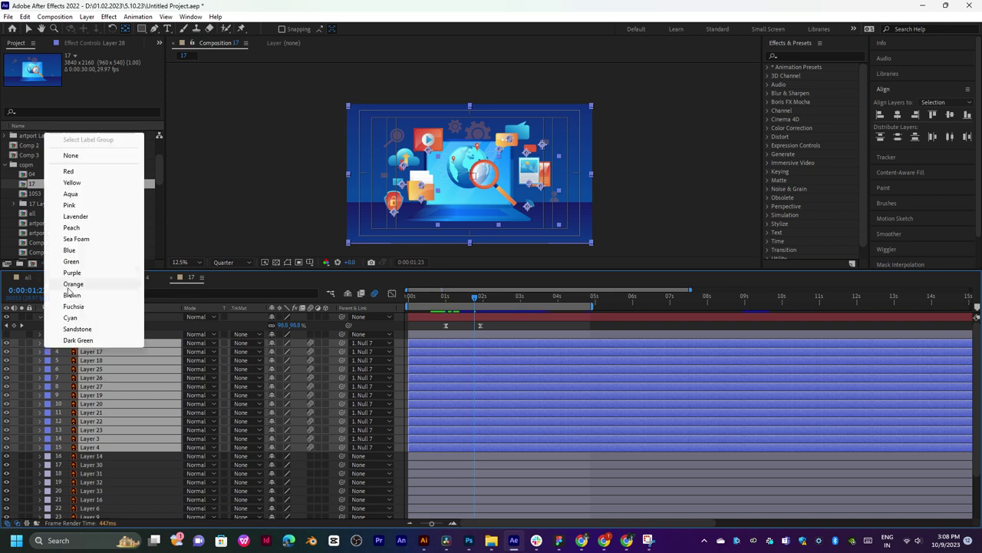
{"action": "left_click", "coordinate": [88, 283]}
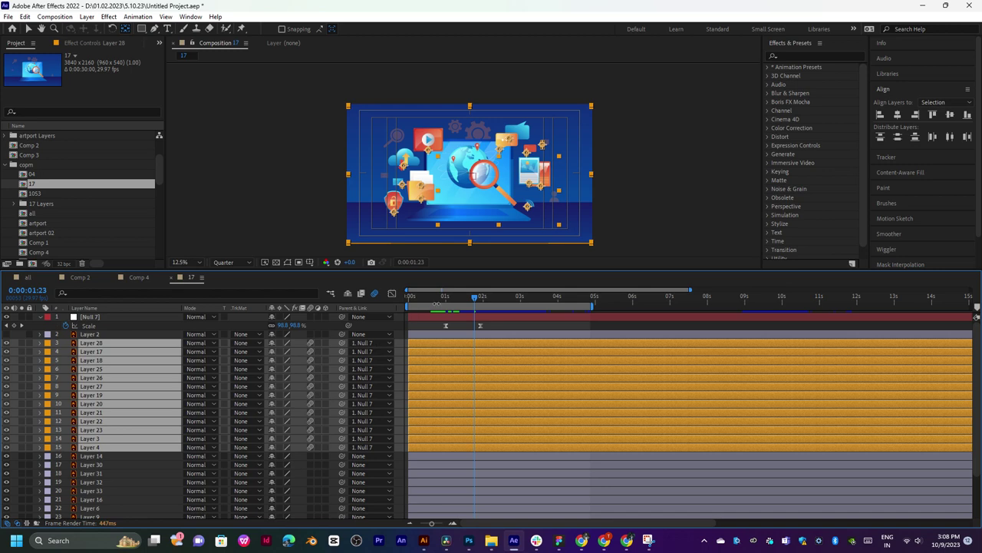
Preview the animation and set the composition view zoom to 25%.
{"action": "left_click", "coordinate": [452, 296]}
{"action": "key", "text": "space"}
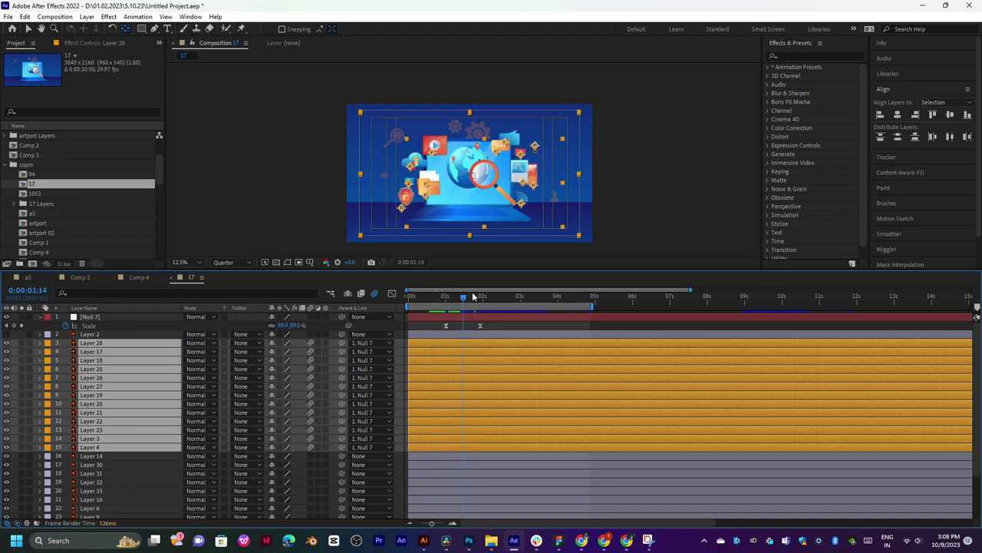
{"action": "key", "text": "period"}
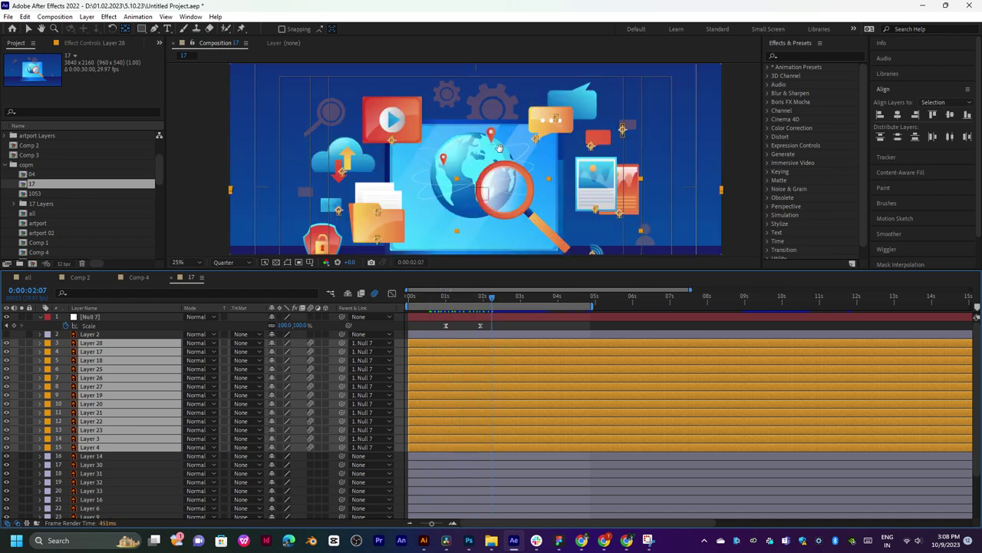
{"action": "left_click_drag", "start_coordinate": [500, 148], "coordinate": [491, 136]}
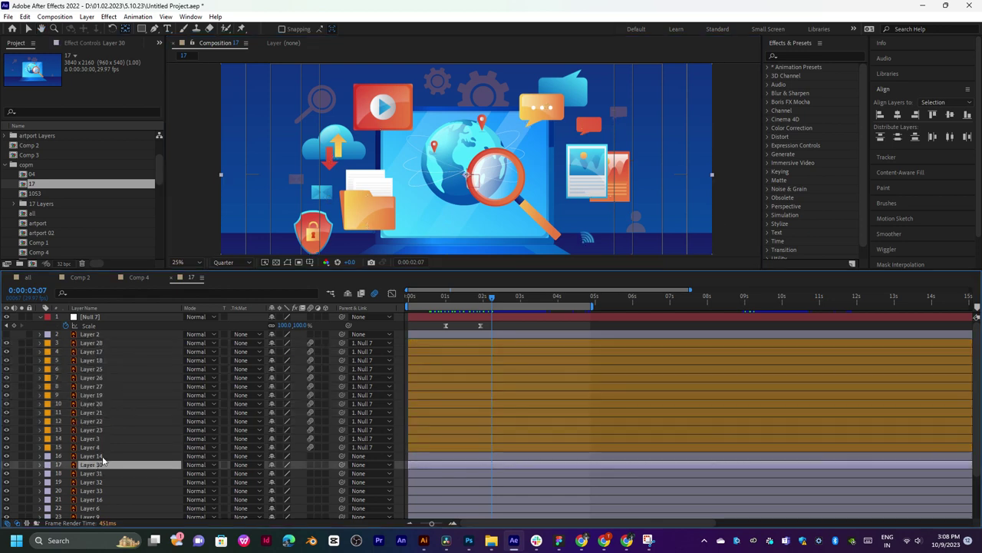
Solo Layer 14 so only the magnifying-glass graphic appears on black.
{"action": "left_click", "coordinate": [91, 456]}
{"action": "left_click", "coordinate": [22, 456]}
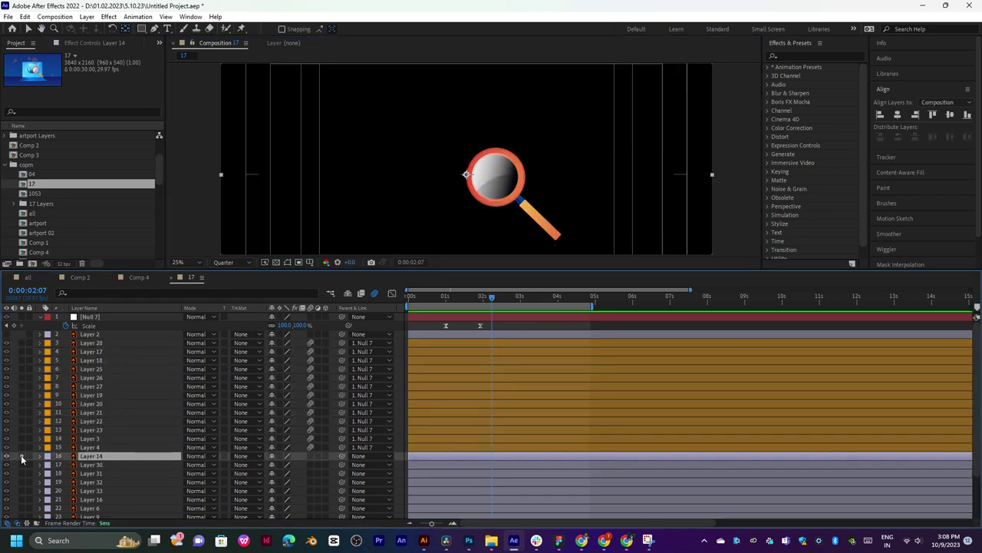
{"action": "left_click", "coordinate": [22, 456]}
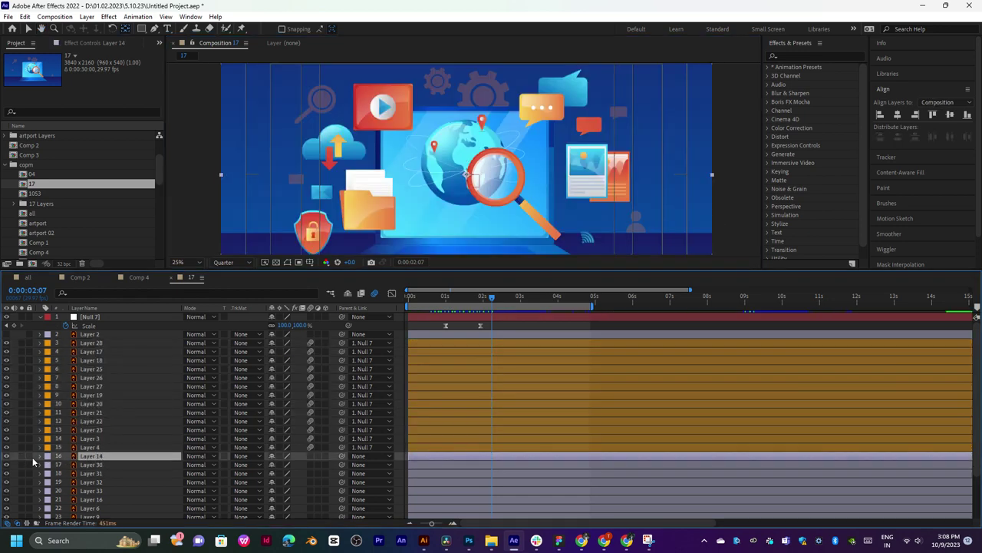
{"action": "left_click", "coordinate": [22, 456]}
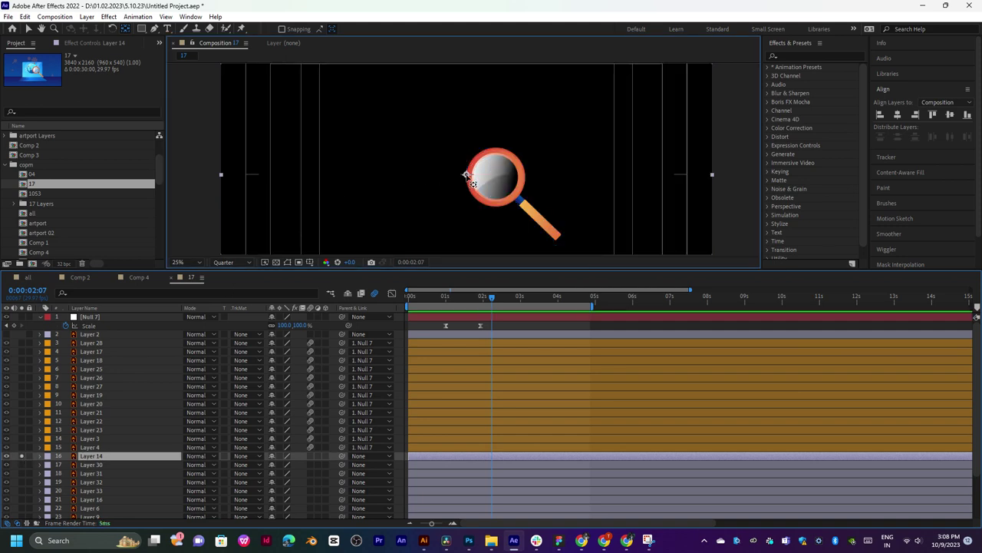
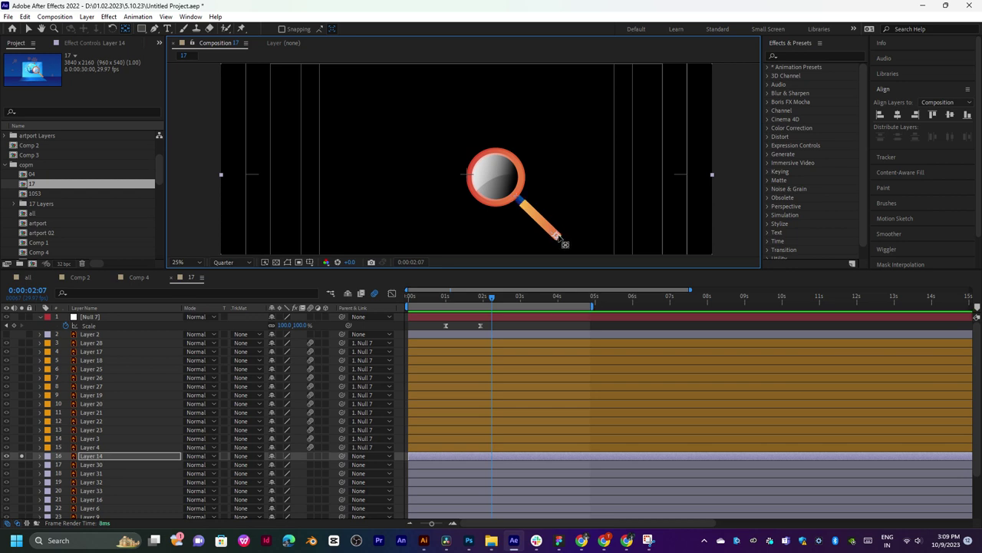
Key Layer 14's Position, Scale and Rotation at 0:00:00:21, then return to 0:00:00:12.
{"action": "left_click_drag", "start_coordinate": [532, 189], "coordinate": [519, 146]}
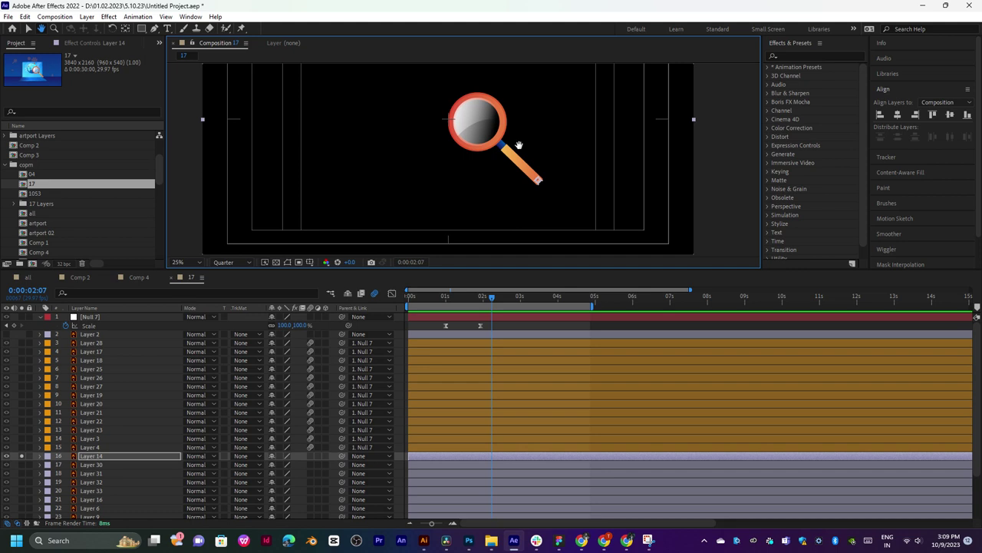
{"action": "key", "text": "space"}
{"action": "left_click_drag", "start_coordinate": [450, 298], "coordinate": [435, 303]}
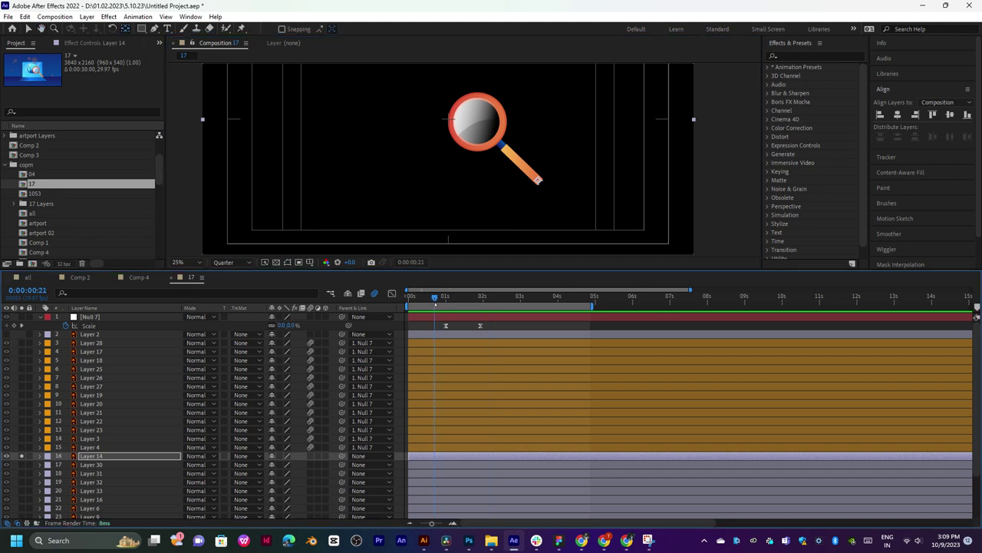
{"action": "key", "text": "r"}
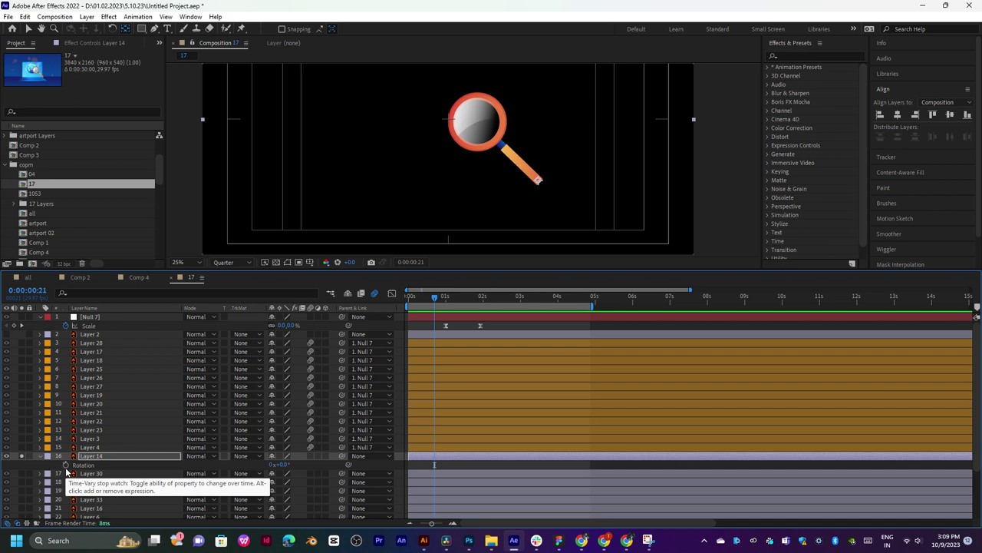
{"action": "key", "text": "u"}
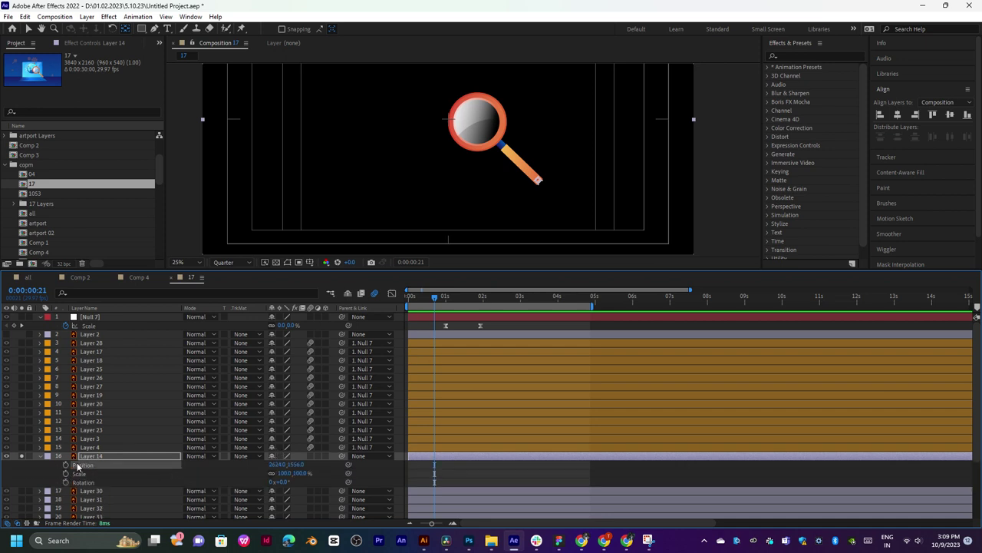
{"action": "left_click_drag", "start_coordinate": [76, 466], "coordinate": [68, 484]}
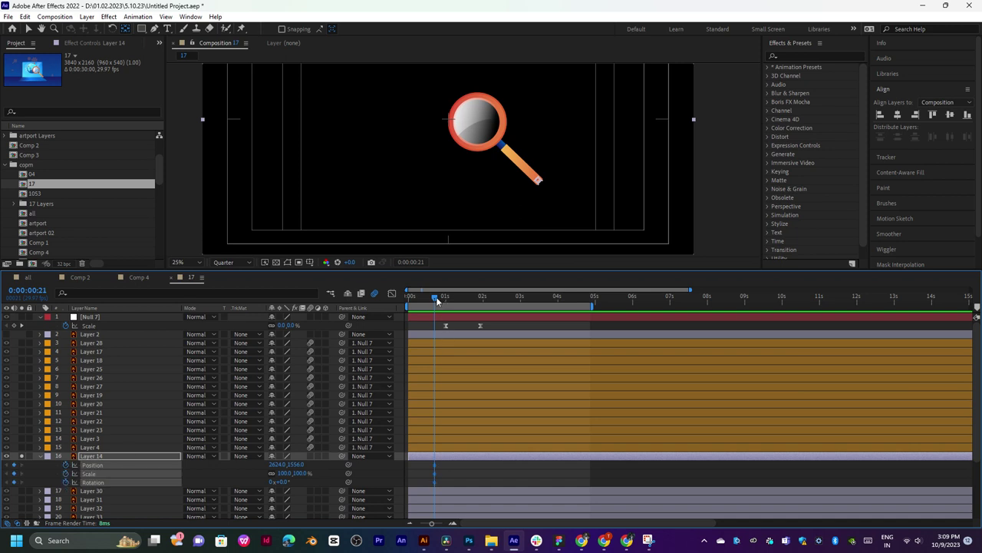
{"action": "left_click_drag", "start_coordinate": [435, 296], "coordinate": [422, 304]}
Set the magnifier's Scale to 0% here and preview it growing in.
{"action": "left_click", "coordinate": [282, 472]}
{"action": "type", "text": "0"}
{"action": "key", "text": "Return"}
{"action": "key", "text": "space"}
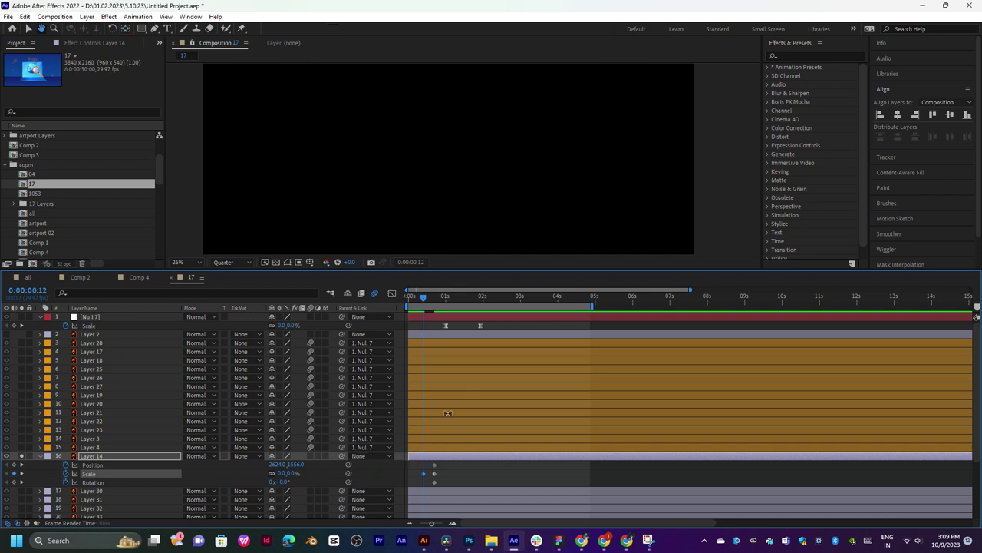
Key the magnifier's Rotation to 20° around 0:00:01:00 and shift that keyframe slightly later.
{"action": "left_click_drag", "start_coordinate": [442, 295], "coordinate": [445, 294]}
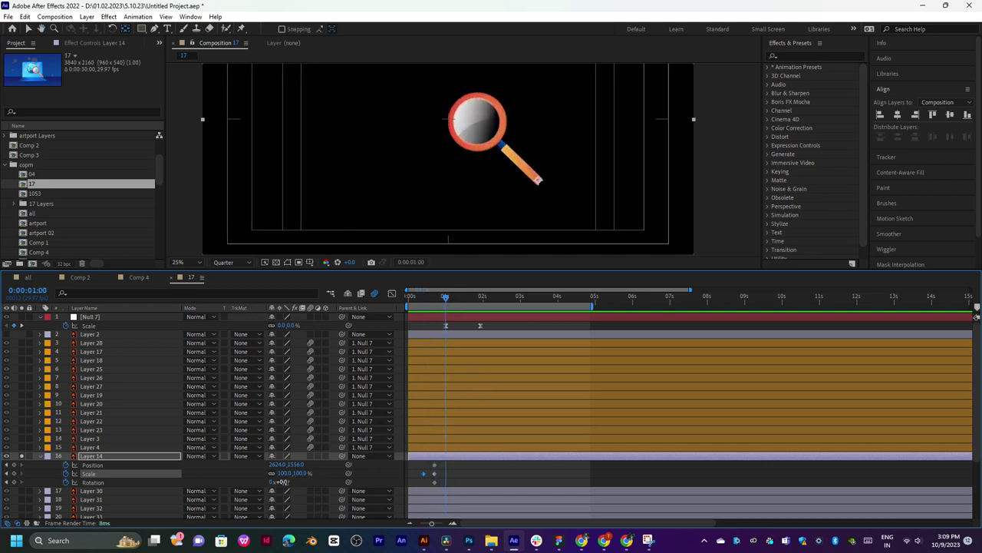
{"action": "left_click_drag", "start_coordinate": [283, 481], "coordinate": [290, 482]}
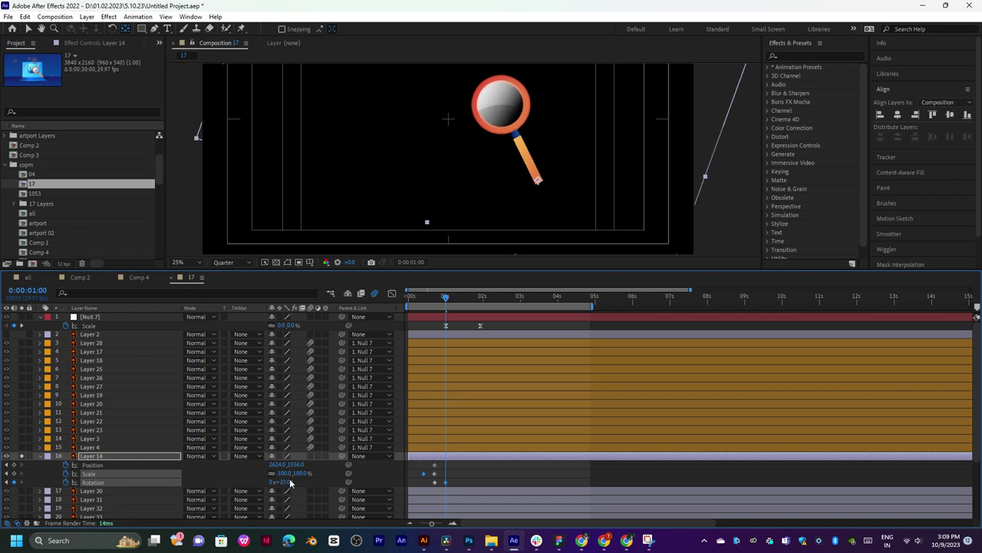
{"action": "left_click", "coordinate": [434, 300]}
{"action": "key", "text": "space"}
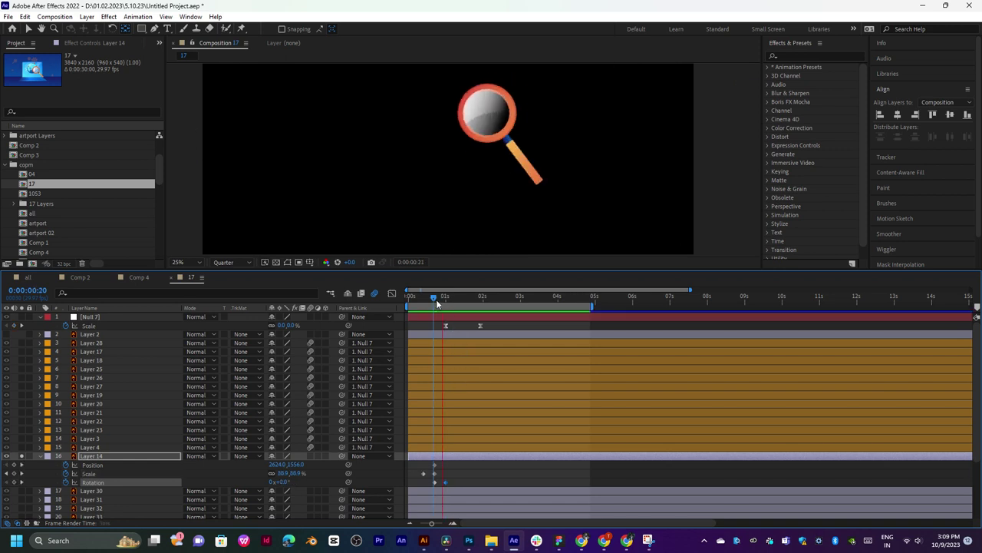
{"action": "left_click_drag", "start_coordinate": [446, 482], "coordinate": [458, 482]}
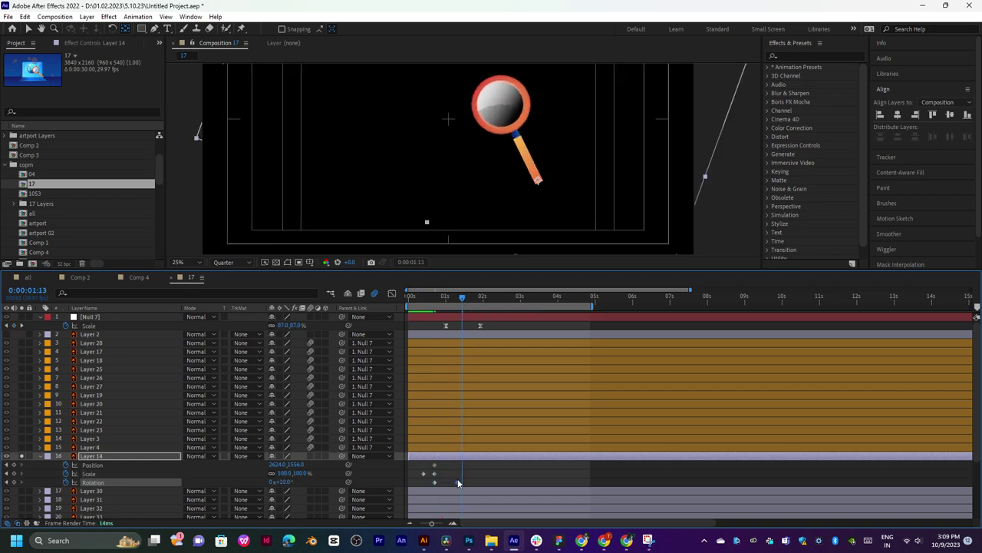
{"action": "key", "text": "space"}
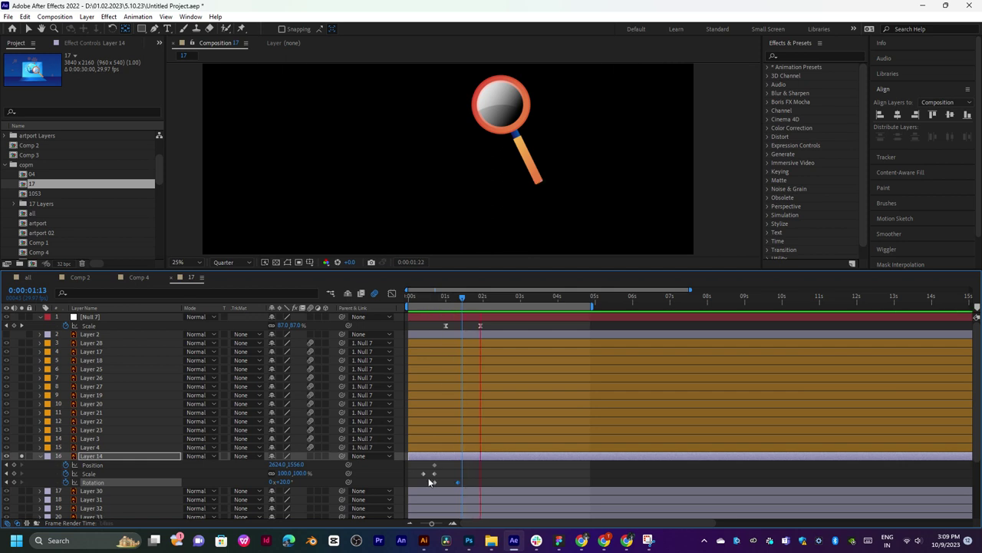
{"action": "key", "text": "space"}
Move the 0% Scale key to the layer start and shift the magnifier up-left at 0:00:01:26.
{"action": "left_click_drag", "start_coordinate": [422, 476], "coordinate": [415, 473]}
{"action": "left_click", "coordinate": [416, 300]}
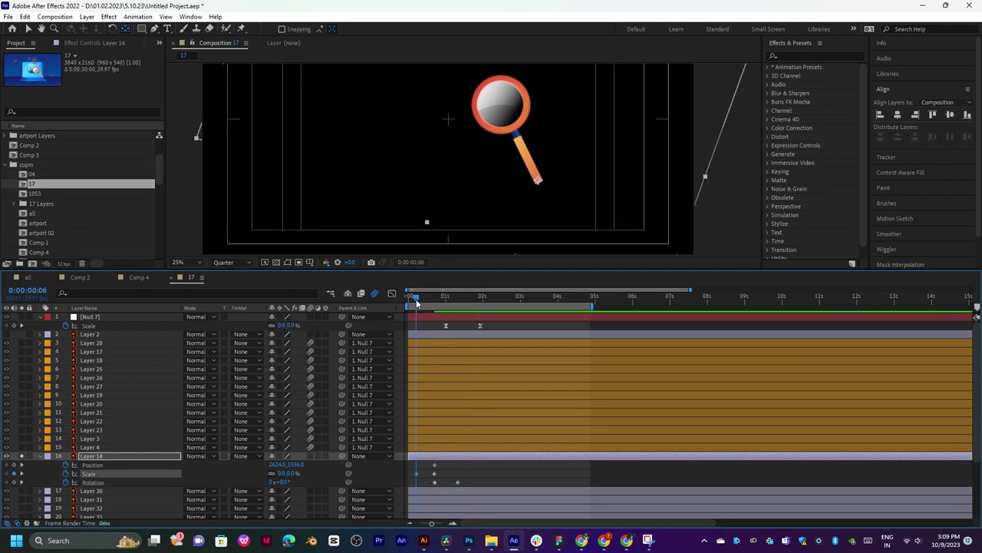
{"action": "left_click_drag", "start_coordinate": [416, 299], "coordinate": [476, 299]}
{"action": "left_click", "coordinate": [436, 483]}
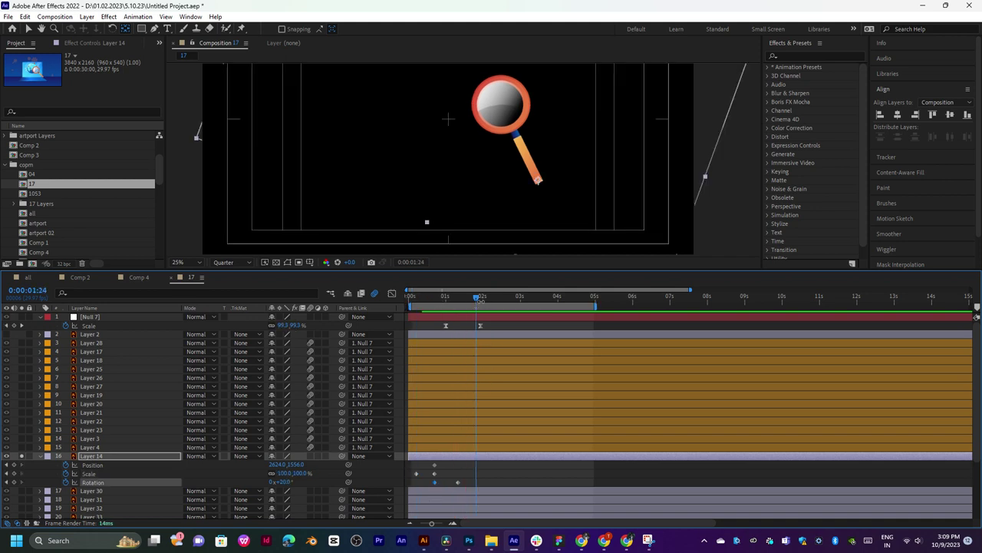
{"action": "left_click_drag", "start_coordinate": [477, 298], "coordinate": [479, 298]}
{"action": "left_click_drag", "start_coordinate": [513, 117], "coordinate": [493, 107]}
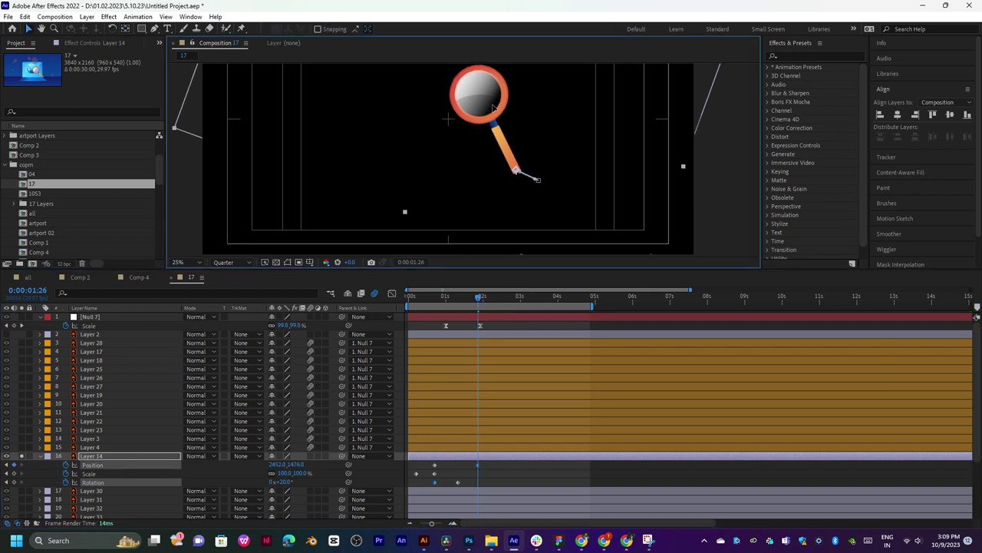
Paste the starting Position and 0° Rotation keyframes again at 0:00:02:27.
{"action": "key", "text": "space"}
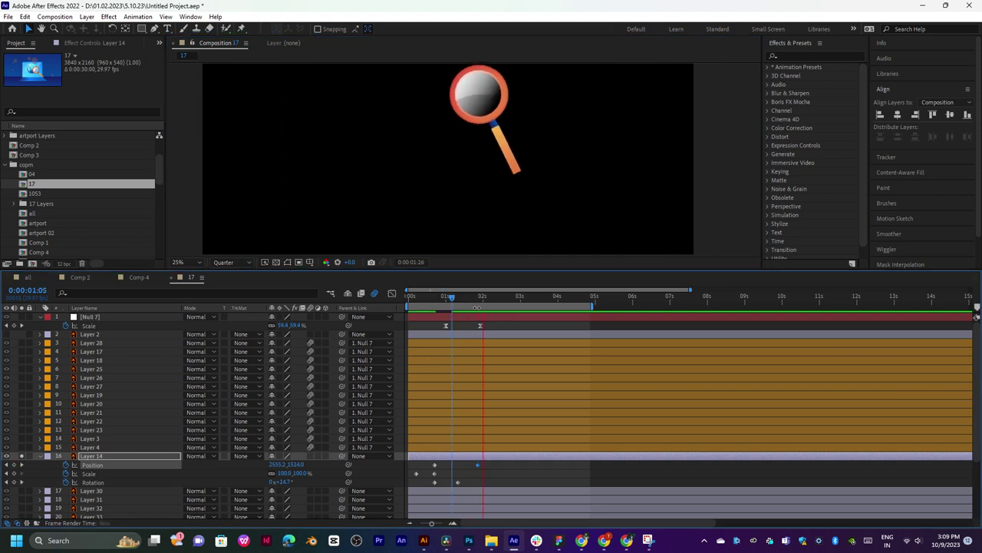
{"action": "key", "text": "space"}
{"action": "key", "text": "space"}
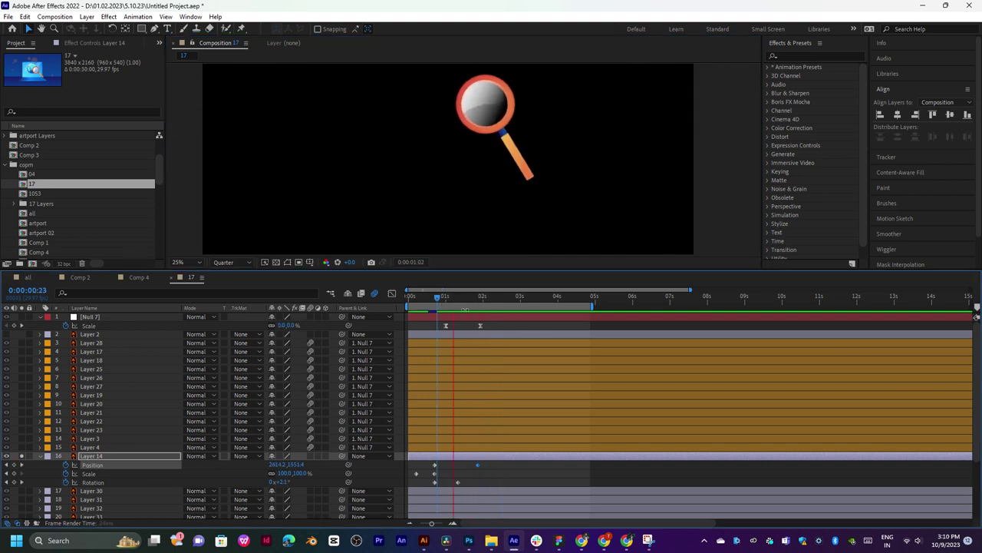
{"action": "left_click", "coordinate": [495, 299]}
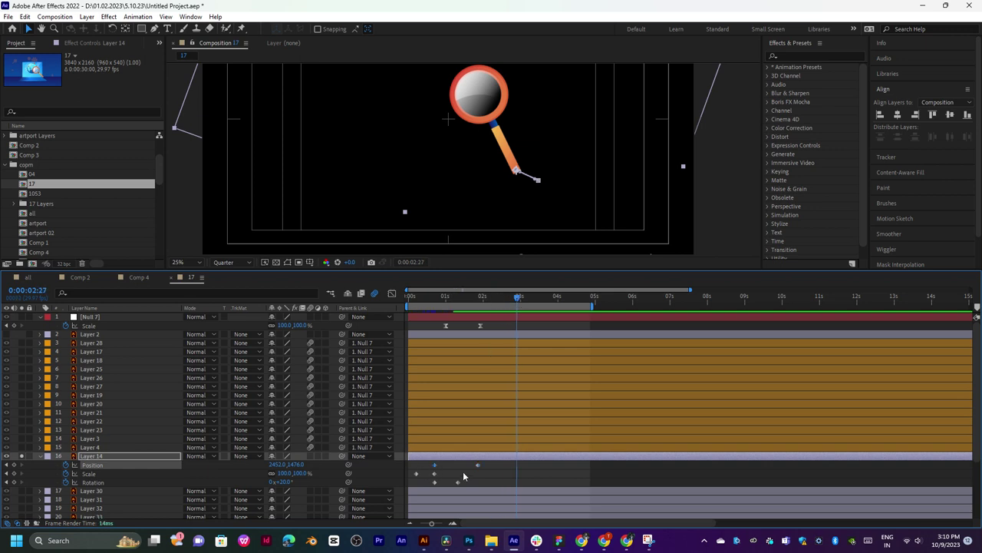
{"action": "key", "text": "ctrl+v"}
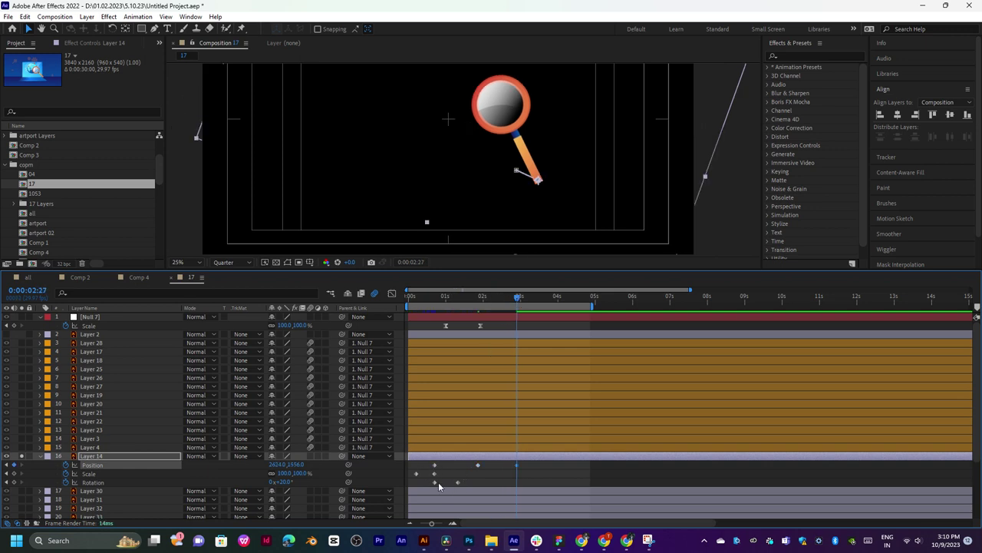
{"action": "left_click", "coordinate": [436, 483]}
{"action": "key", "text": "ctrl+v"}
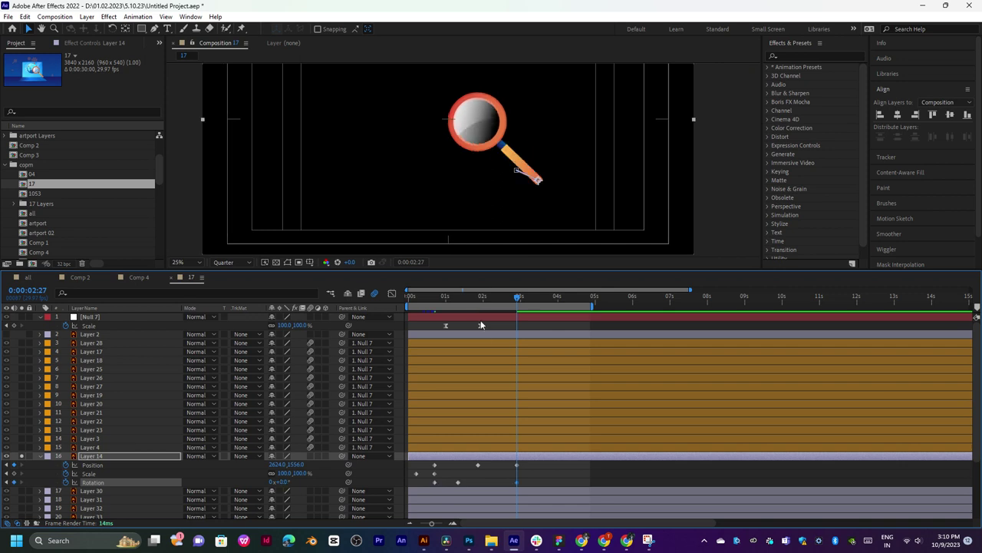
Shift the magnifier's 0:00:01:26 Position left and down to 2324,1592.
{"action": "left_click", "coordinate": [463, 301]}
{"action": "key", "text": "space"}
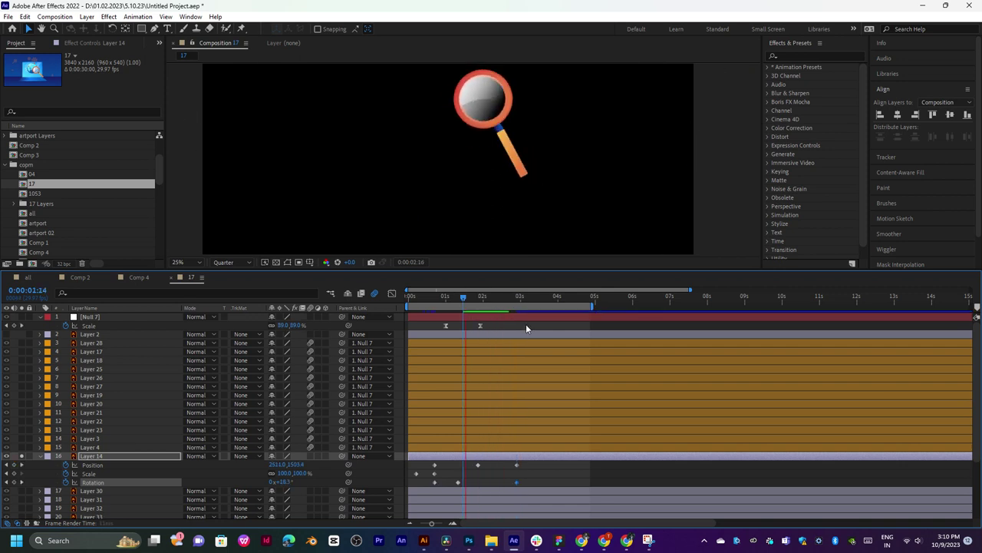
{"action": "left_click_drag", "start_coordinate": [497, 297], "coordinate": [444, 313]}
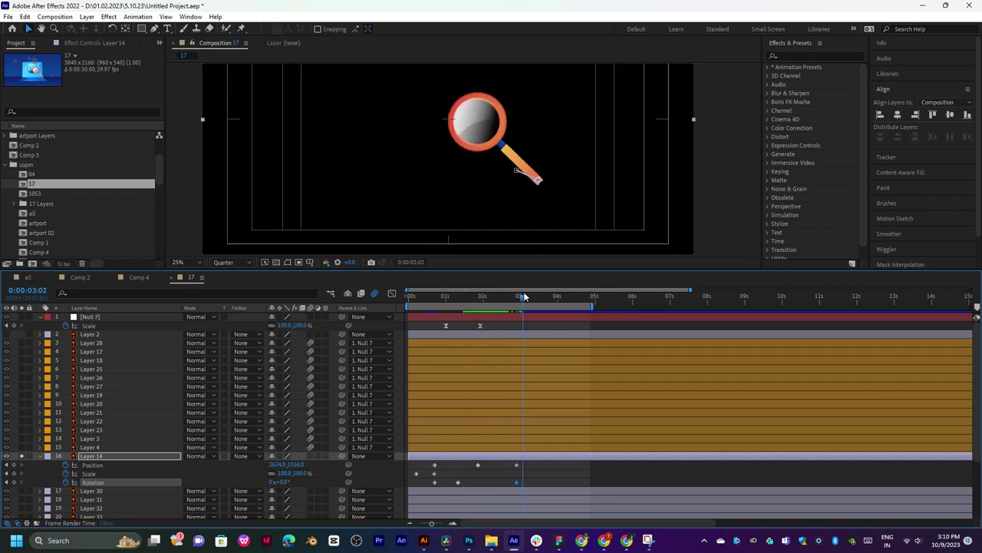
{"action": "key", "text": "space"}
{"action": "key", "text": "space"}
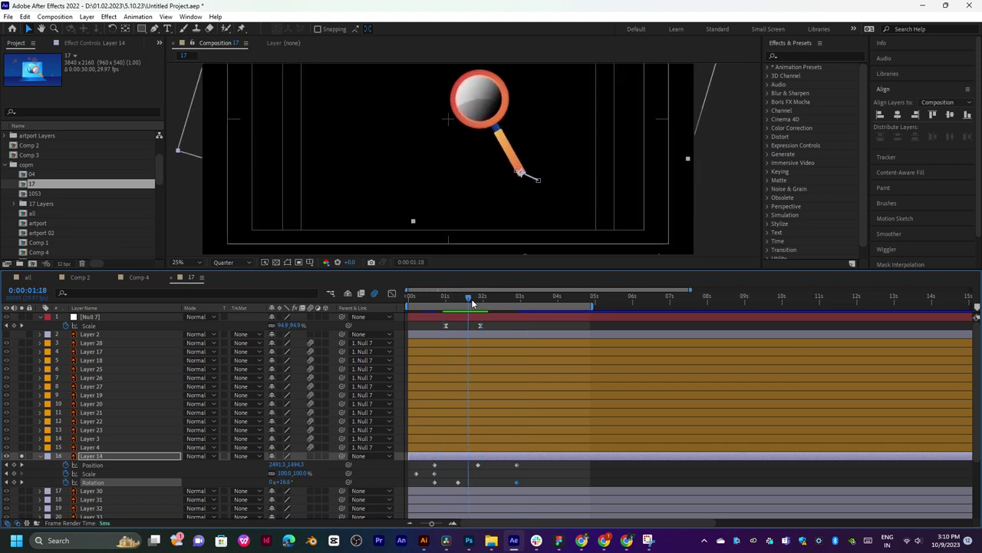
{"action": "left_click_drag", "start_coordinate": [476, 299], "coordinate": [479, 300]}
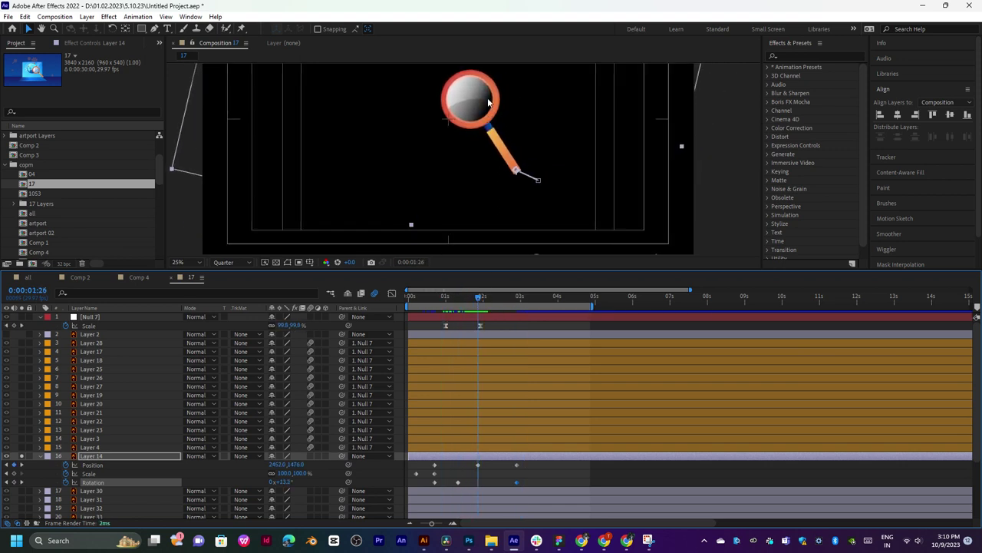
{"action": "left_click_drag", "start_coordinate": [488, 102], "coordinate": [471, 113]}
Preview the adjusted motion and select all of Layer 14's keyframes.
{"action": "key", "text": "space"}
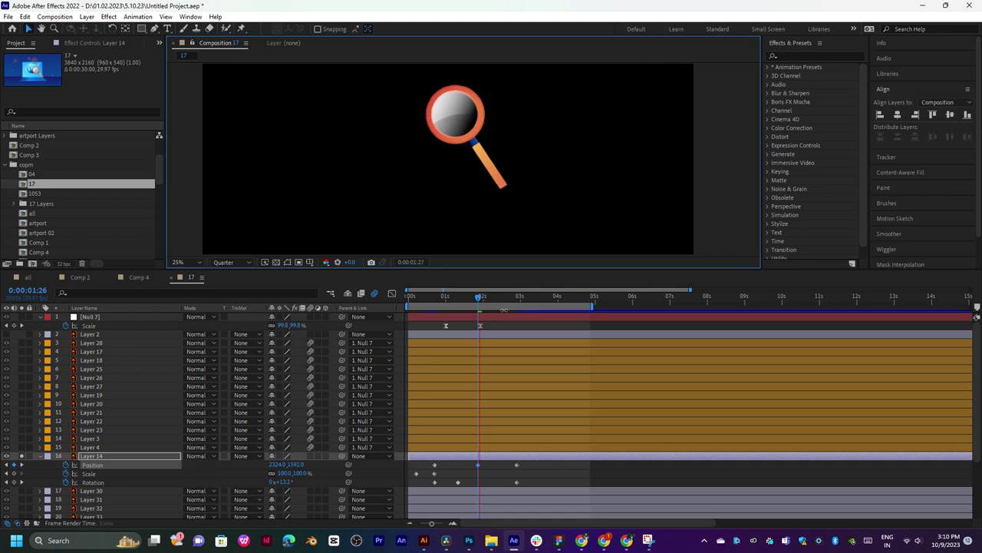
{"action": "key", "text": "space"}
{"action": "key", "text": "space"}
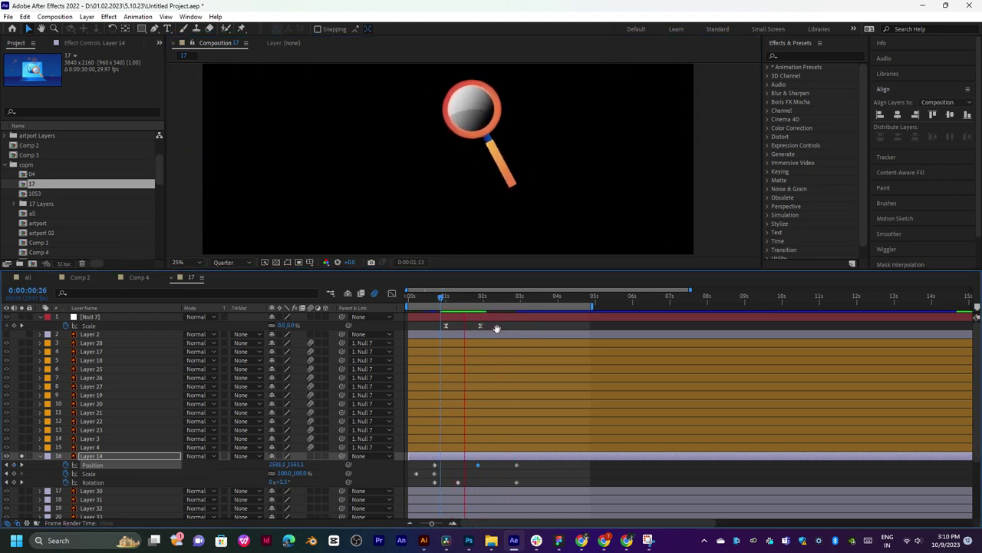
{"action": "key", "text": "space"}
{"action": "key", "text": "space"}
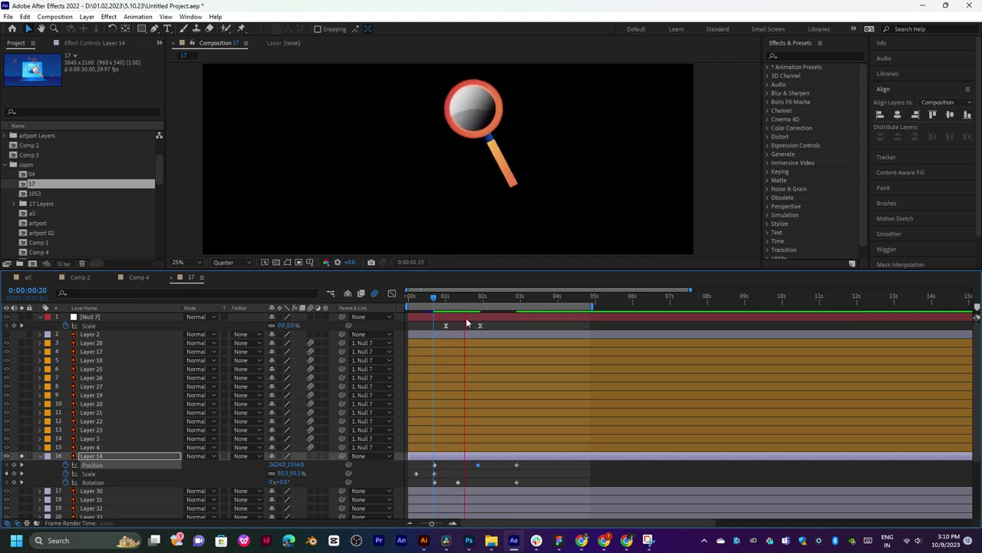
{"action": "left_click_drag", "start_coordinate": [528, 464], "coordinate": [416, 485]}
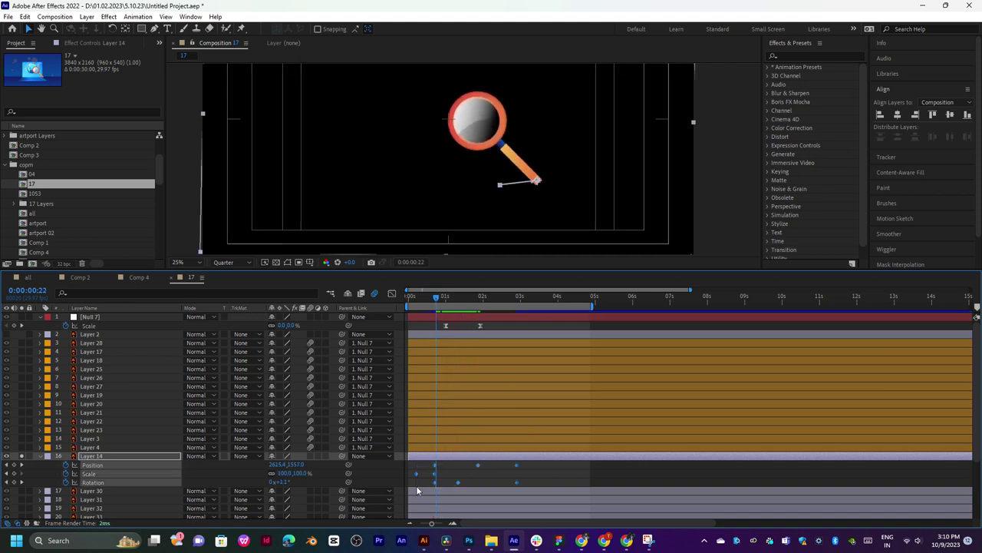
Set the magnifier keyframes to Easy Ease In (Shift+F9) and tweak a speed handle in the Graph Editor.
{"action": "right_click", "coordinate": [433, 466]}
{"action": "mouse_move", "coordinate": [482, 460]}
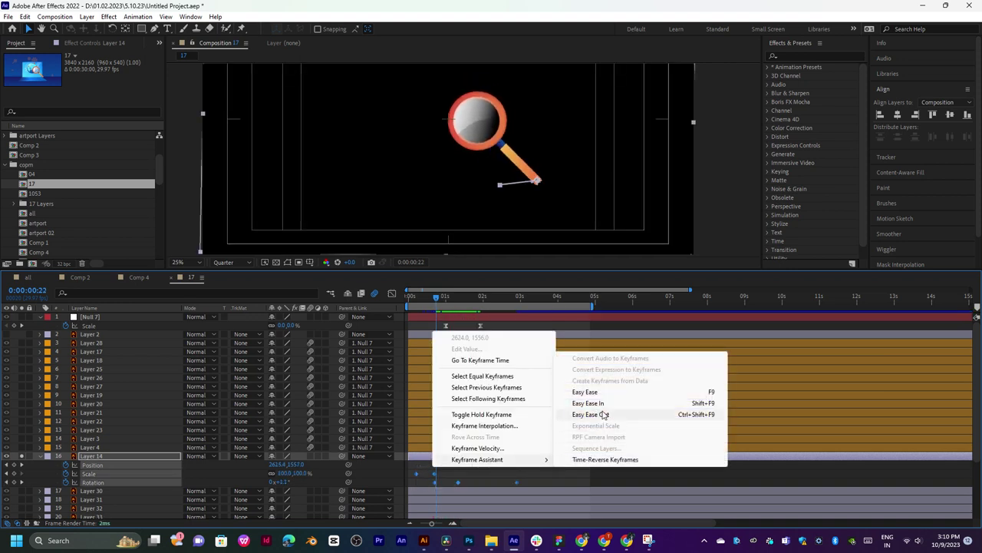
{"action": "left_click", "coordinate": [605, 393]}
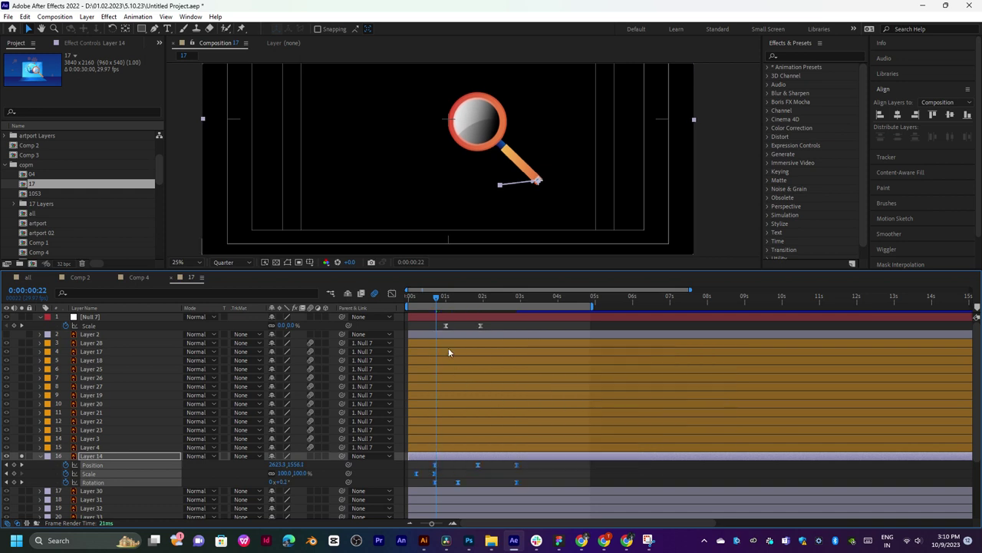
{"action": "left_click", "coordinate": [392, 294]}
{"action": "left_click_drag", "start_coordinate": [550, 445], "coordinate": [407, 513]}
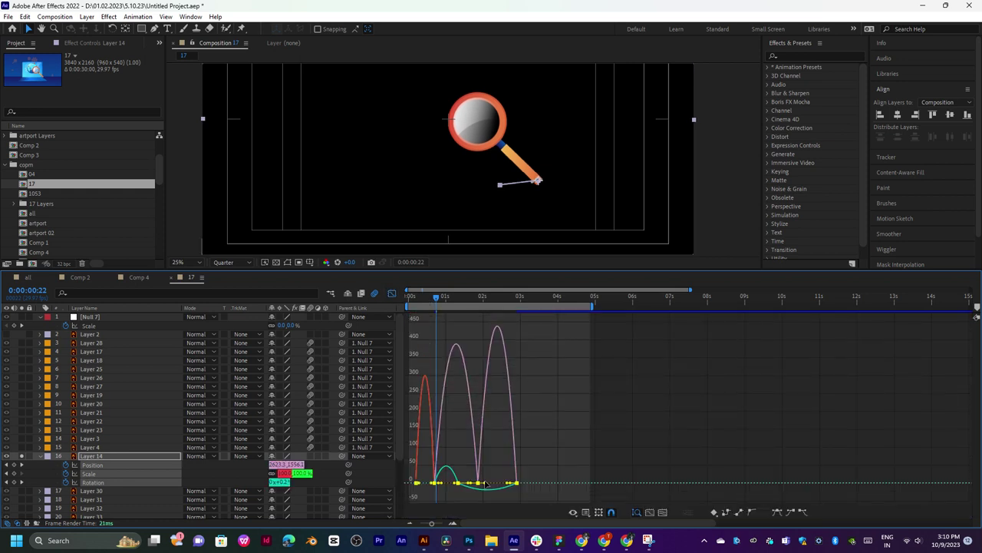
{"action": "key", "text": "shift+F9"}
{"action": "key", "text": "F9"}
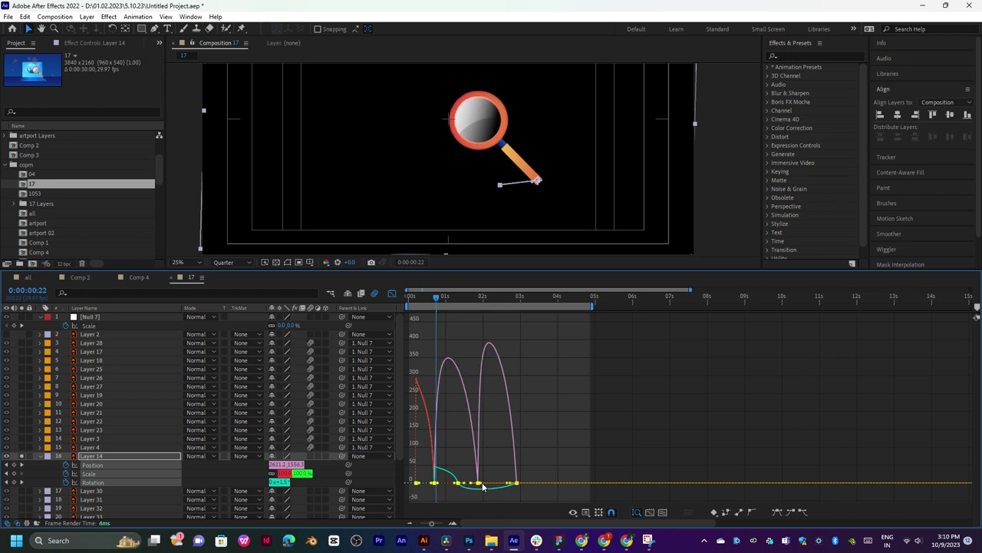
{"action": "key", "text": "shift+F9"}
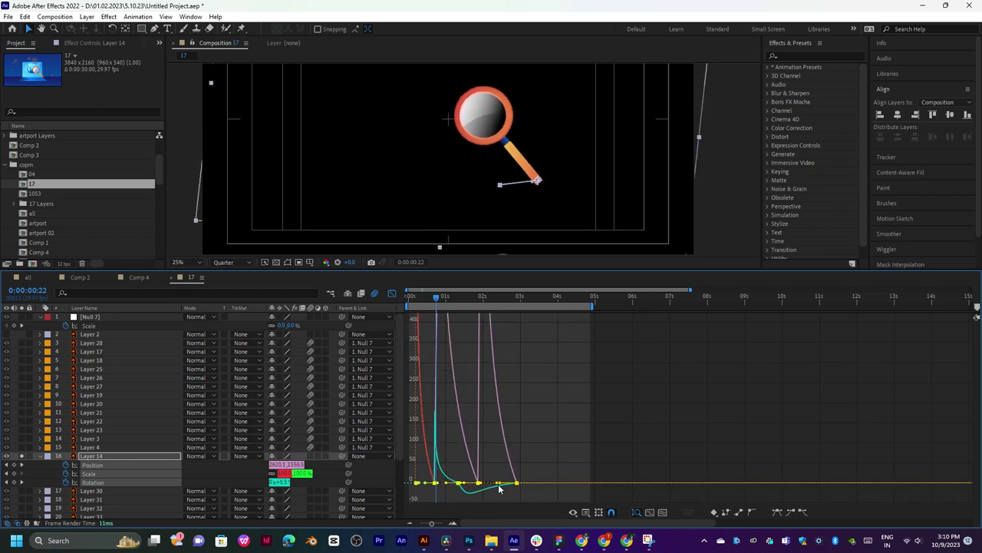
{"action": "left_click_drag", "start_coordinate": [499, 488], "coordinate": [498, 489]}
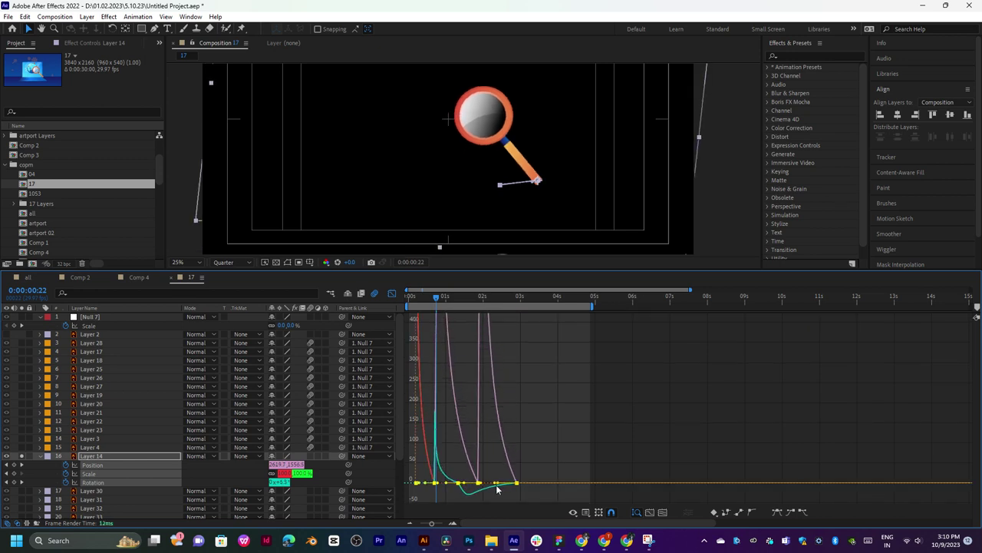
Return to the layer bar view and preview the magnifier from near the start.
{"action": "left_click", "coordinate": [392, 294]}
{"action": "left_click", "coordinate": [427, 304]}
{"action": "left_click", "coordinate": [421, 304]}
{"action": "key", "text": "space"}
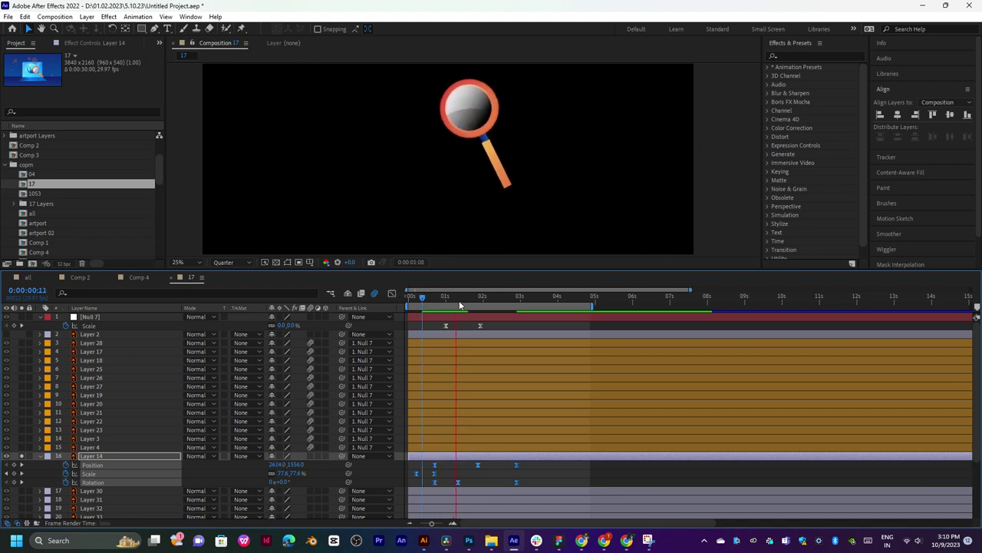
Preview the magnifier animation from 0:00:01:14.
{"action": "left_click", "coordinate": [464, 298]}
{"action": "key", "text": "space"}
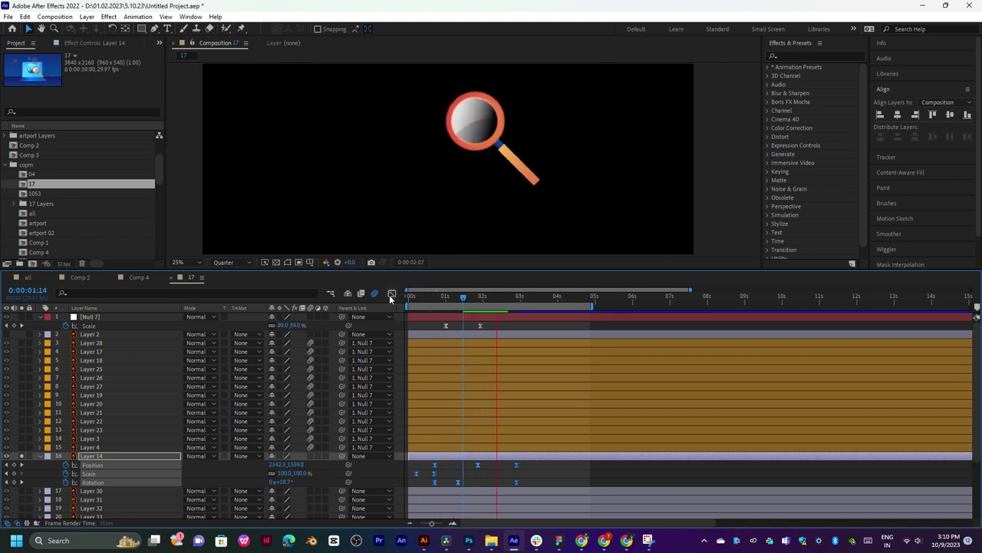
{"action": "key", "text": "space"}
Unsolo the magnifier layer, then preview and scrub the full illustration.
{"action": "left_click", "coordinate": [22, 456]}
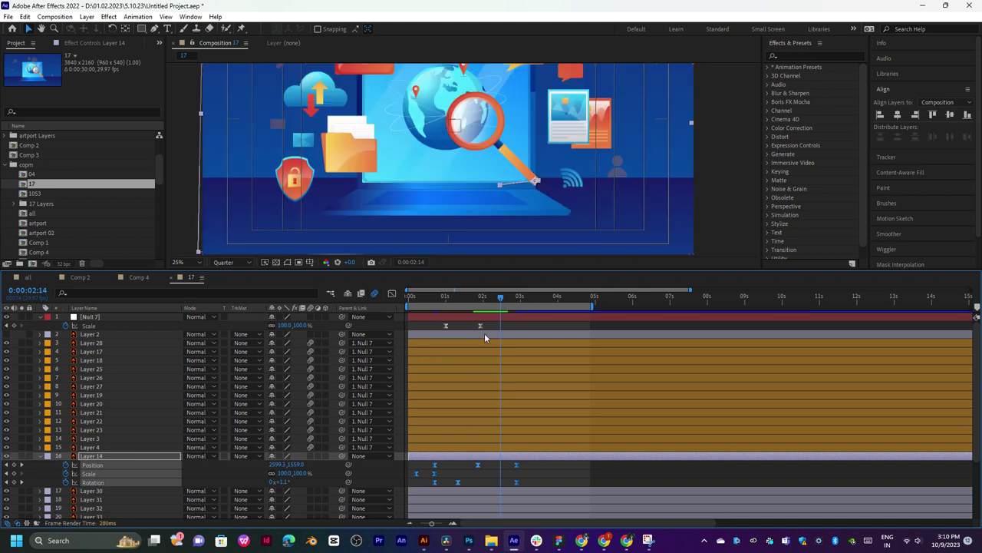
{"action": "key", "text": "space"}
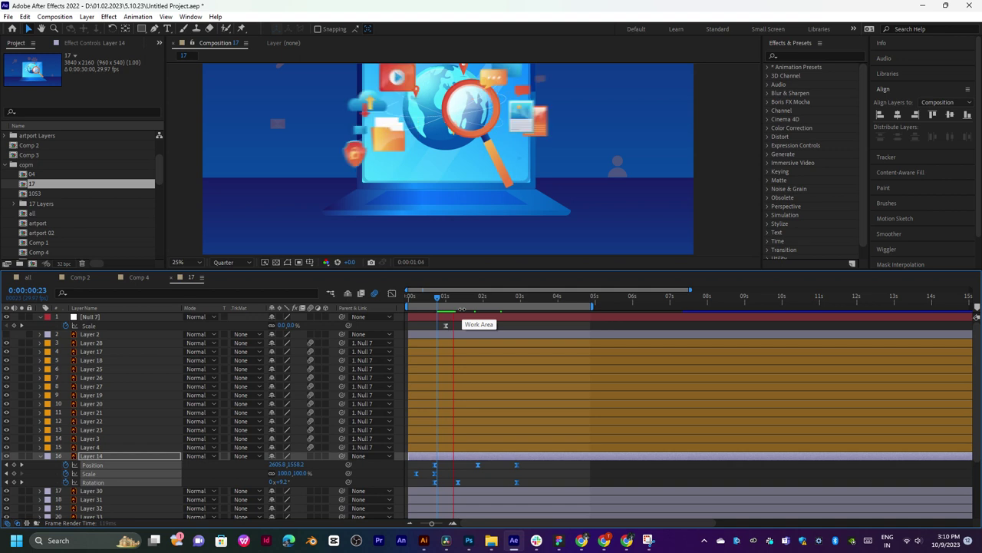
{"action": "left_click_drag", "start_coordinate": [455, 299], "coordinate": [516, 296]}
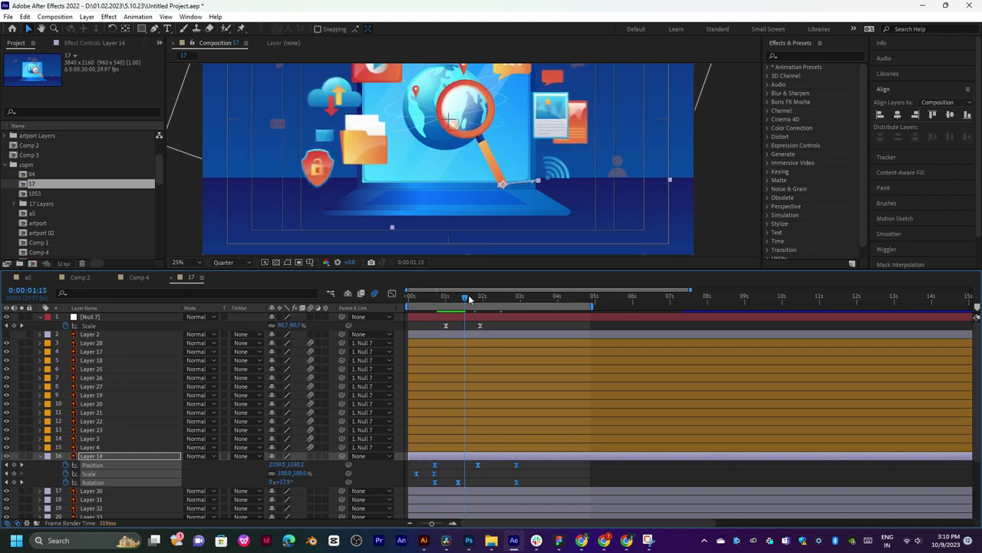
{"action": "key", "text": "space"}
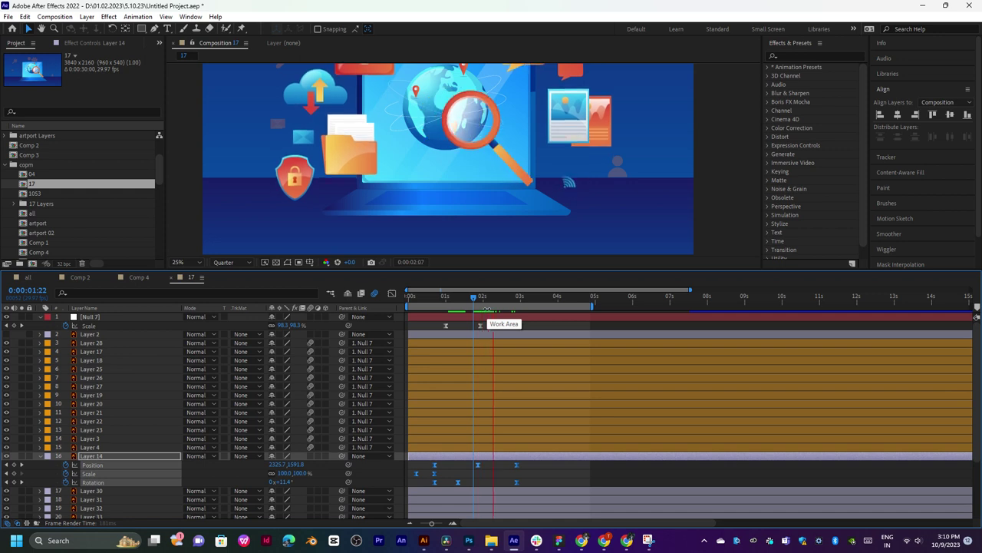
{"action": "key", "text": "space"}
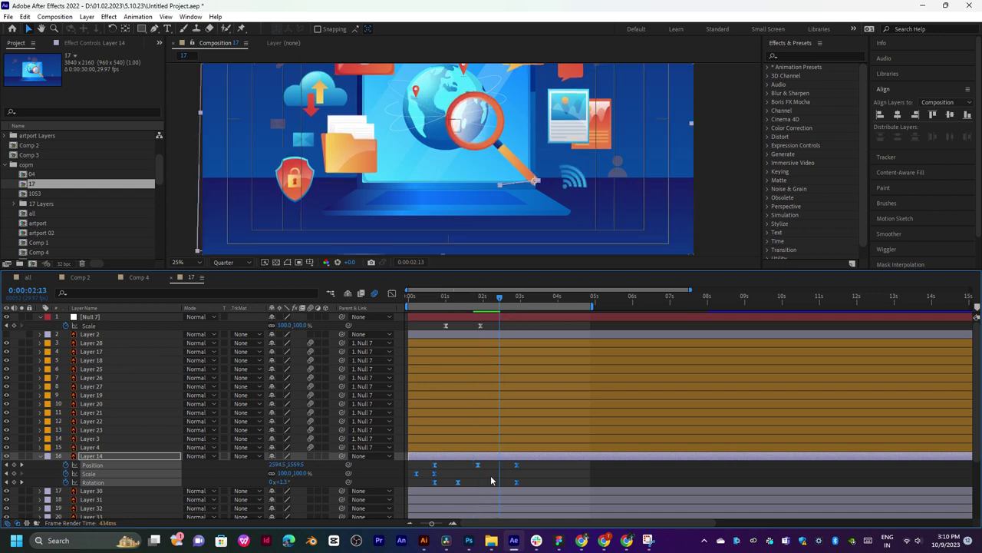
Add a loopOut(type = "cycle") expression to the magnifier's Rotation.
{"action": "left_click", "coordinate": [66, 483], "text": "alt"}
{"action": "left_click", "coordinate": [306, 490]}
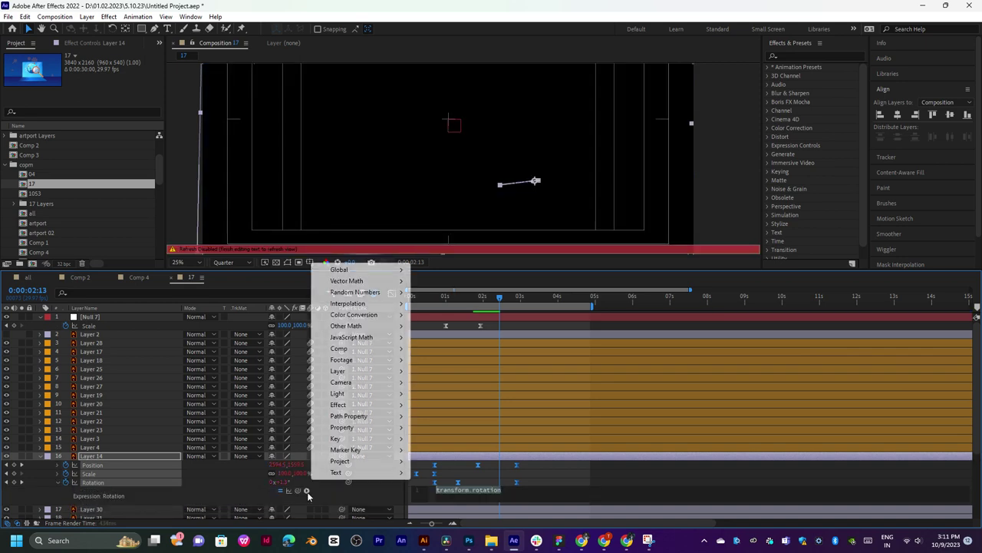
{"action": "mouse_move", "coordinate": [369, 432]}
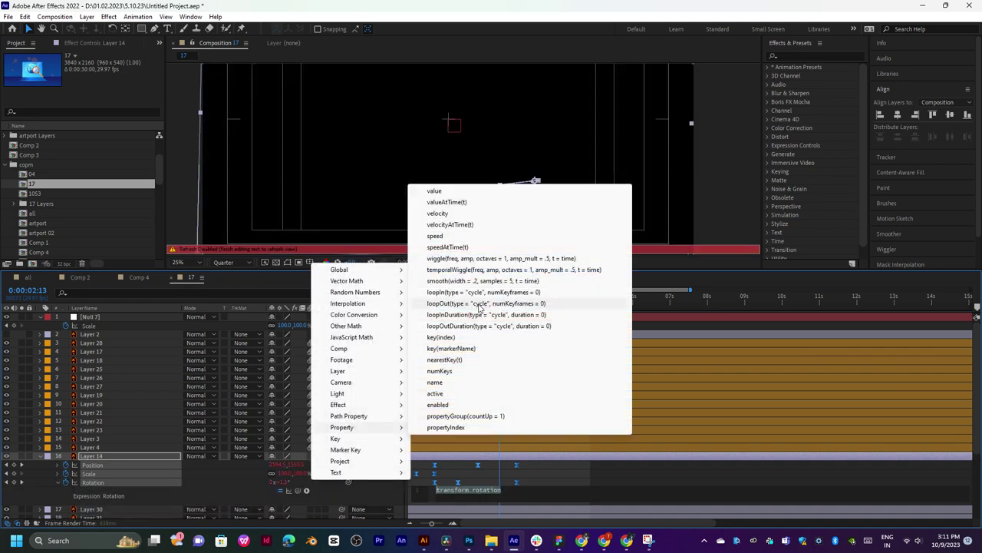
{"action": "left_click", "coordinate": [480, 304]}
{"action": "mouse_move", "coordinate": [485, 304]}
{"action": "left_mouse_down"}
{"action": "mouse_move", "coordinate": [451, 303]}
{"action": "mouse_move", "coordinate": [597, 294]}
{"action": "mouse_move", "coordinate": [554, 317]}
{"action": "left_mouse_up"}
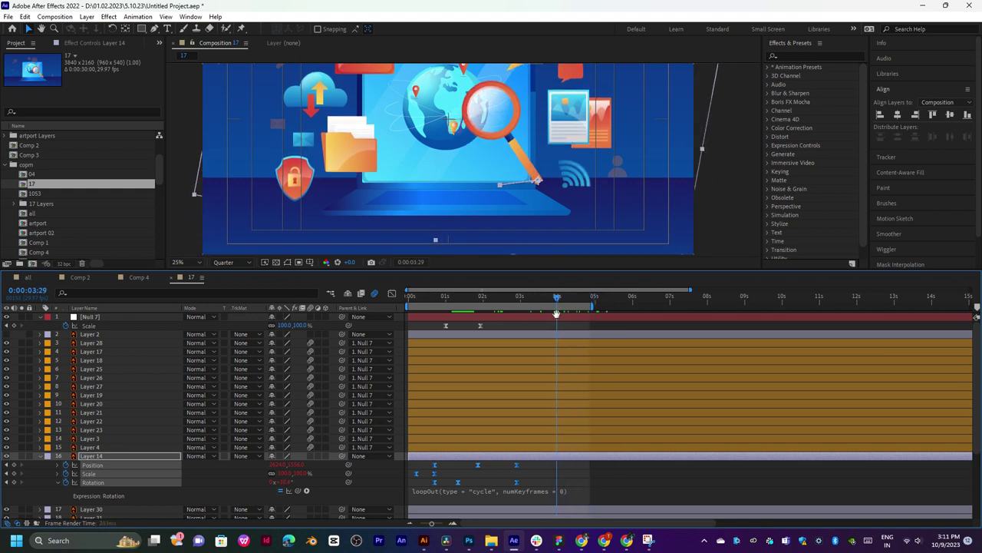
Preview the looping rotation, return to 0:00:03:12 and pan the view down-right.
{"action": "key", "text": "space"}
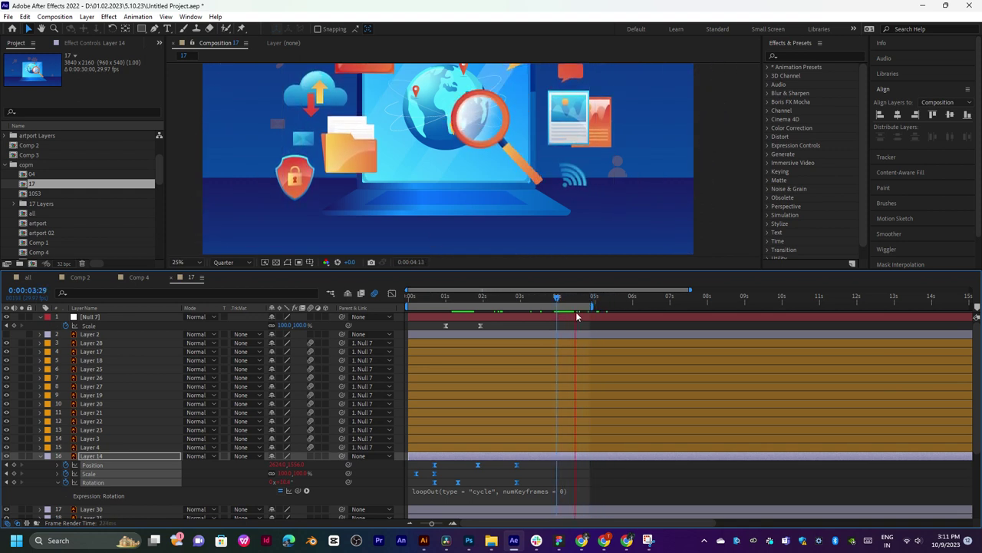
{"action": "left_click", "coordinate": [539, 313]}
{"action": "left_click", "coordinate": [535, 314]}
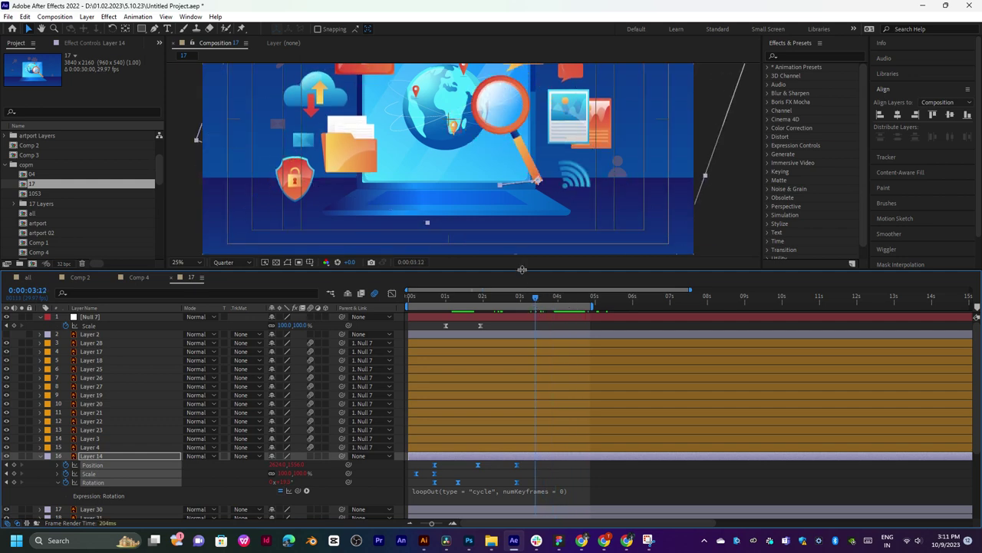
{"action": "key", "text": "h"}
{"action": "left_click_drag", "start_coordinate": [452, 126], "coordinate": [466, 165]}
Collapse the magnifier layer (Layer 14) and give it a Cyan label.
{"action": "key", "text": "v"}
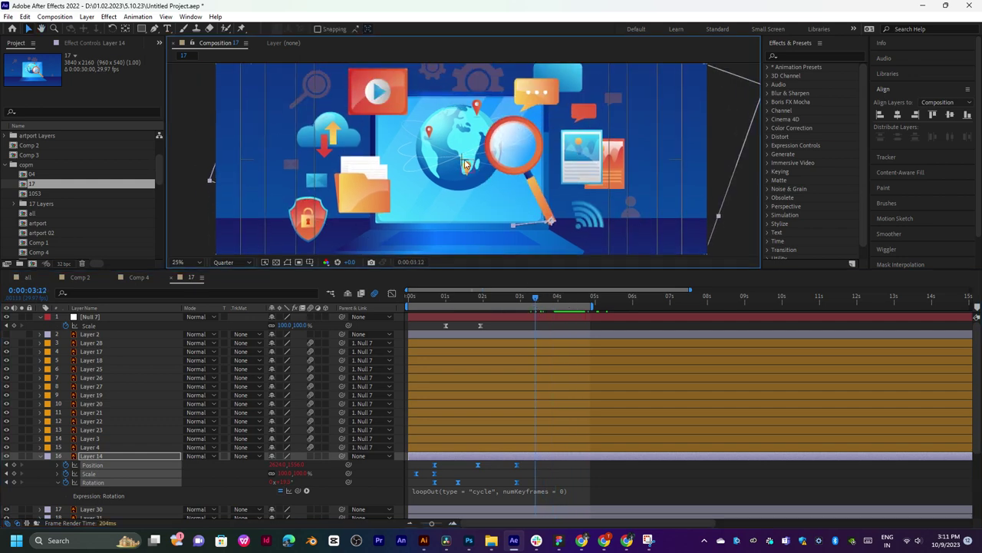
{"action": "scroll", "coordinate": [466, 165], "scroll_direction": "up", "scroll_amount": 2}
{"action": "scroll", "coordinate": [465, 165], "scroll_direction": "down", "scroll_amount": 2}
{"action": "left_click", "coordinate": [40, 456]}
{"action": "left_click", "coordinate": [46, 456]}
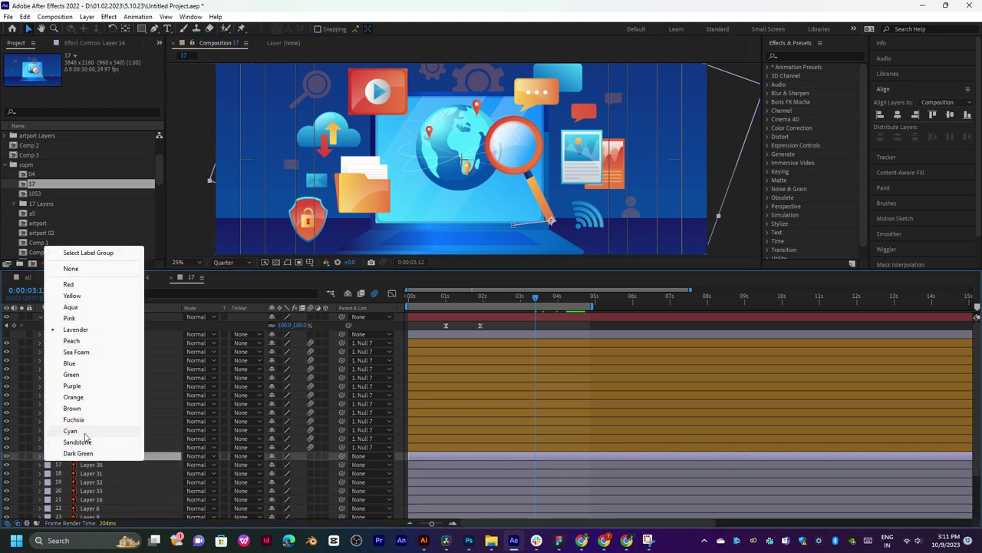
{"action": "left_click", "coordinate": [69, 431]}
Select Layers 30–32 and solo the three map-pin layers.
{"action": "left_click", "coordinate": [48, 464]}
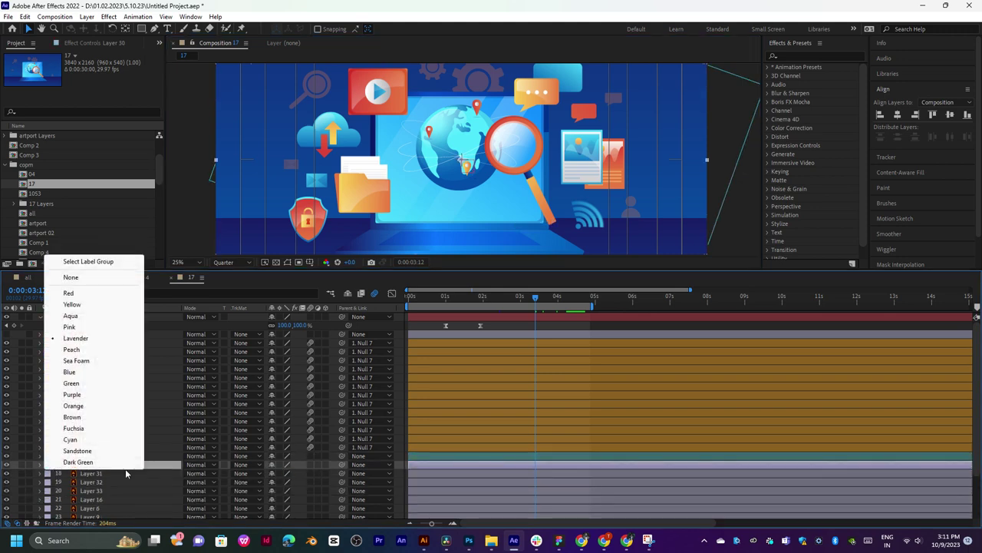
{"action": "left_click", "coordinate": [158, 472]}
{"action": "left_click", "coordinate": [24, 466]}
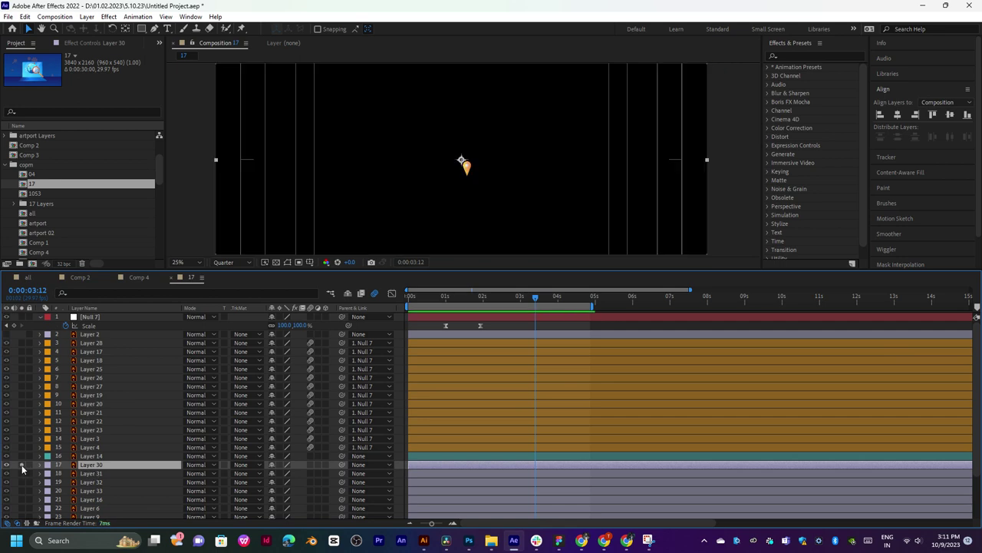
{"action": "left_click", "coordinate": [24, 466]}
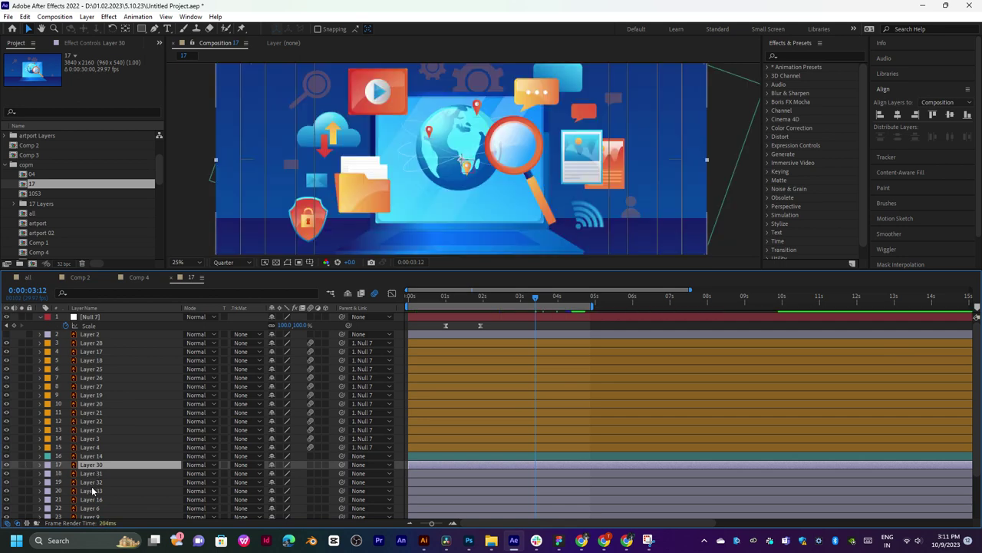
{"action": "left_click", "coordinate": [88, 482], "text": "shift"}
{"action": "left_click", "coordinate": [22, 473]}
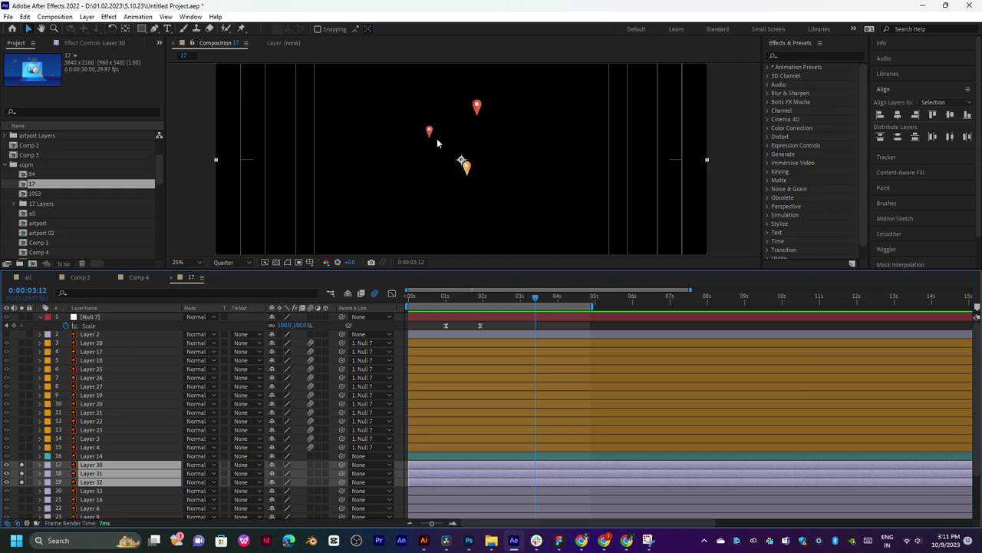
{"action": "scroll", "coordinate": [442, 141], "scroll_direction": "up", "scroll_amount": 4}
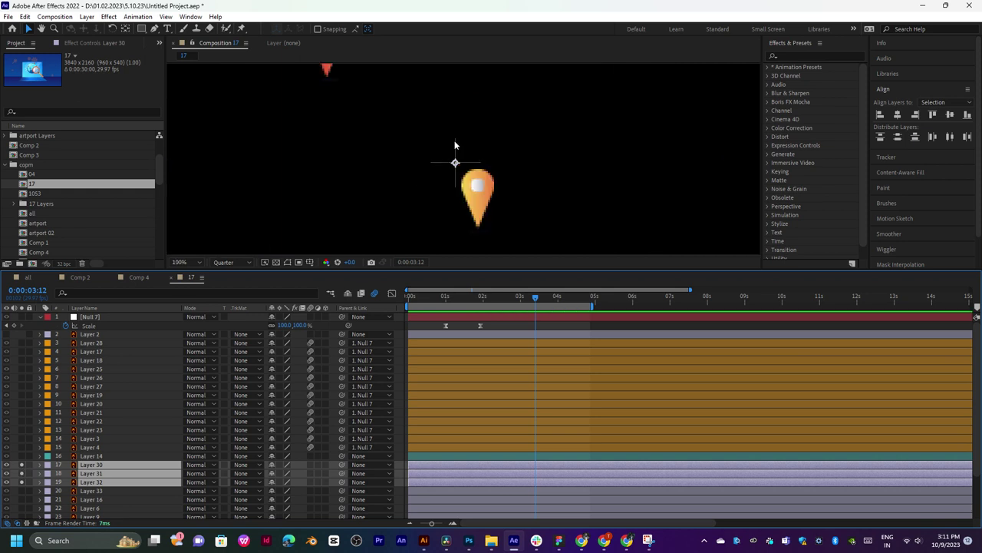
Label the three pin layers Purple and narrow the selection to Layer 30.
{"action": "left_click", "coordinate": [45, 470]}
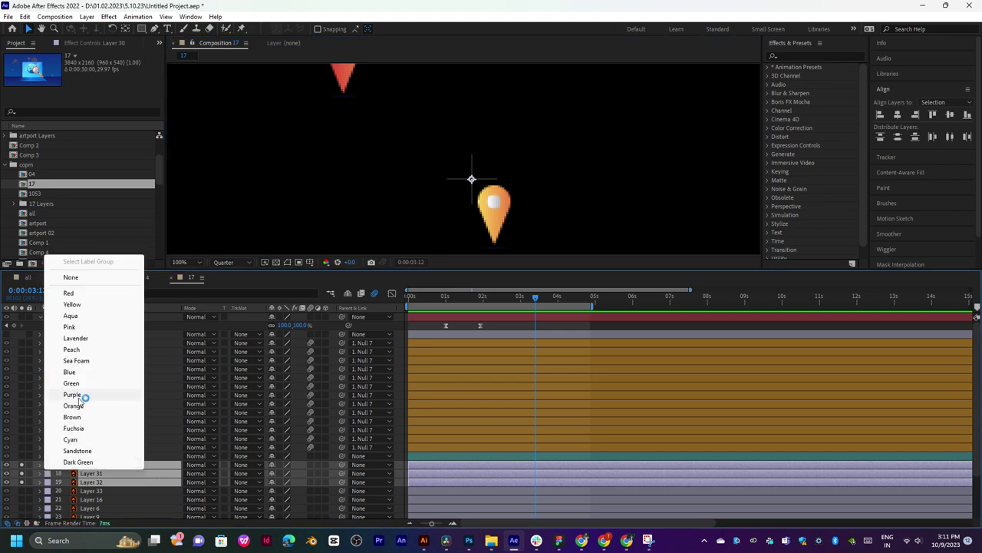
{"action": "left_click", "coordinate": [78, 400]}
{"action": "left_click", "coordinate": [107, 474]}
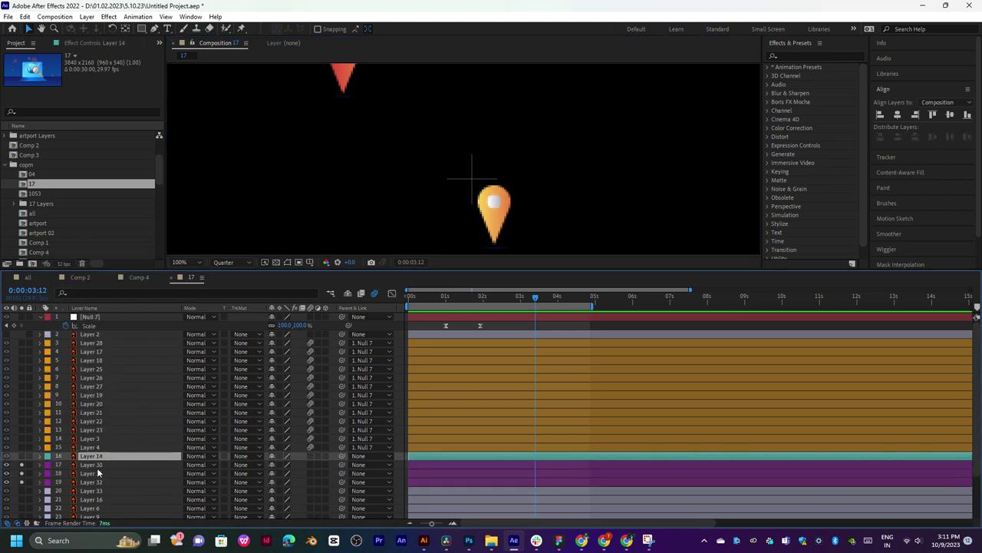
{"action": "left_click", "coordinate": [100, 465]}
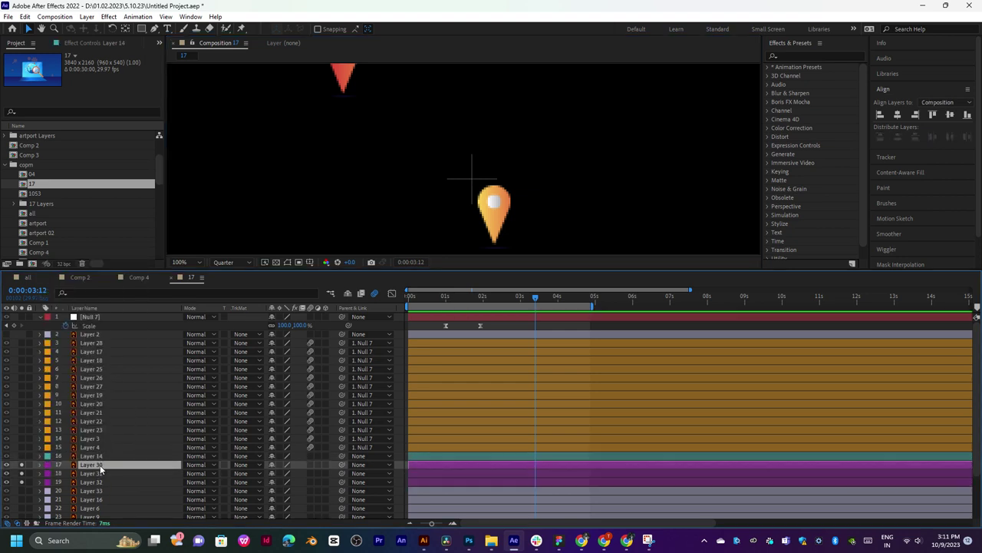
{"action": "left_click", "coordinate": [20, 466]}
Move the red pin's (Layer 31) anchor point to its tip with the Pan Behind tool.
{"action": "left_click", "coordinate": [486, 174]}
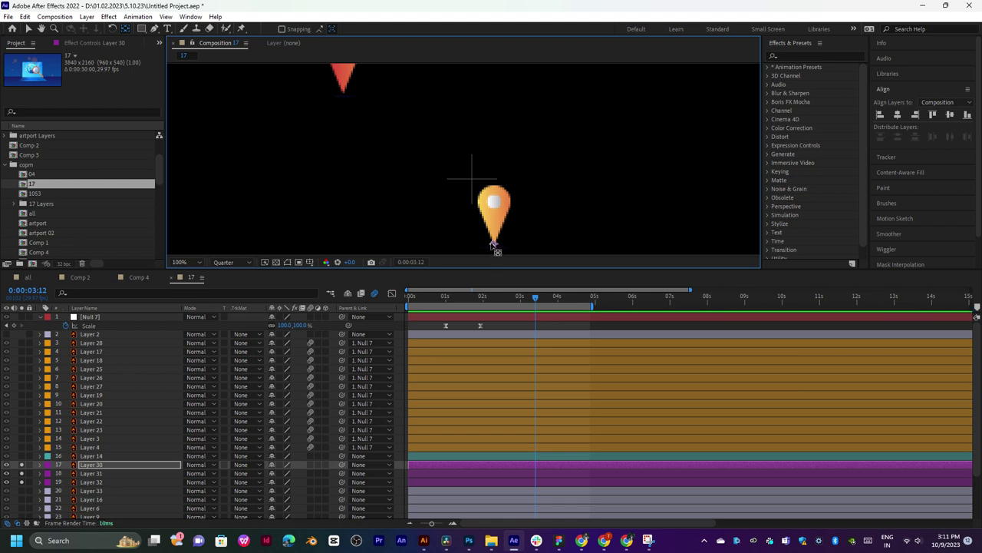
{"action": "key", "text": "h"}
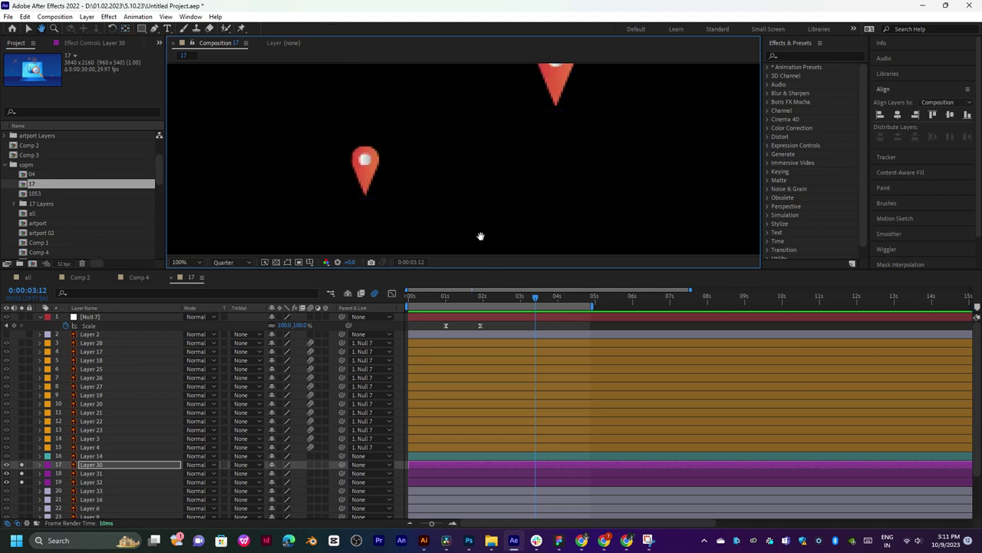
{"action": "key", "text": "y"}
{"action": "left_click", "coordinate": [479, 471]}
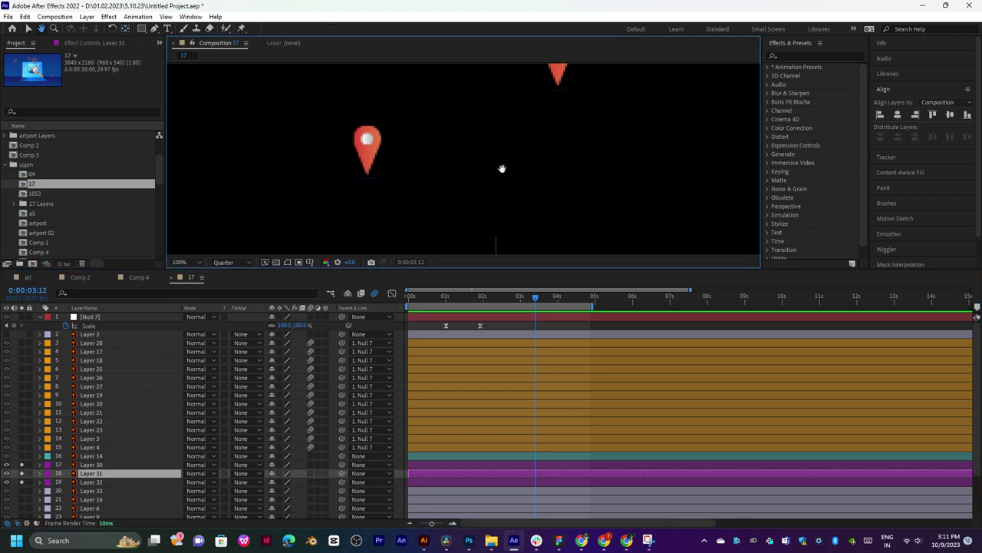
{"action": "left_click", "coordinate": [21, 473]}
{"action": "left_click", "coordinate": [22, 474]}
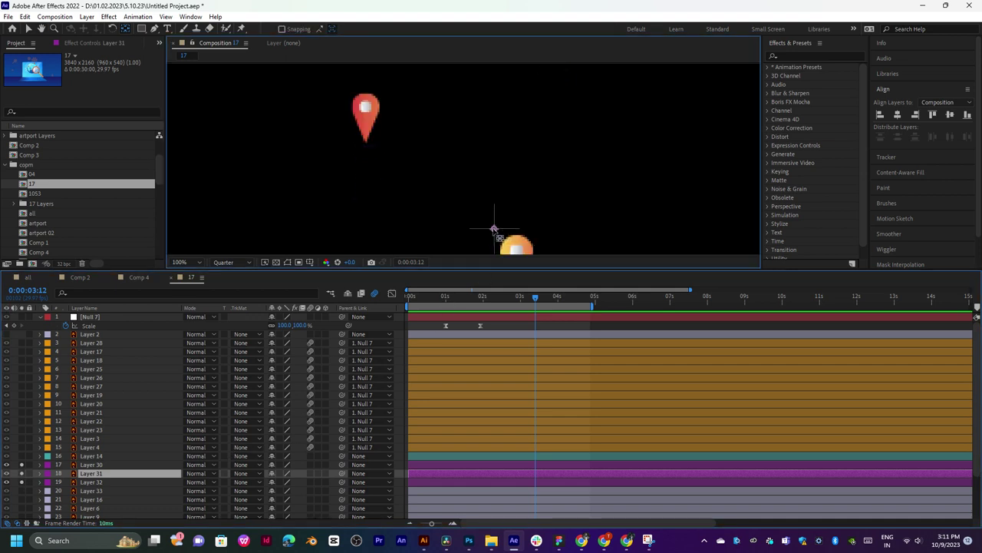
{"action": "left_click_drag", "start_coordinate": [494, 230], "coordinate": [365, 143]}
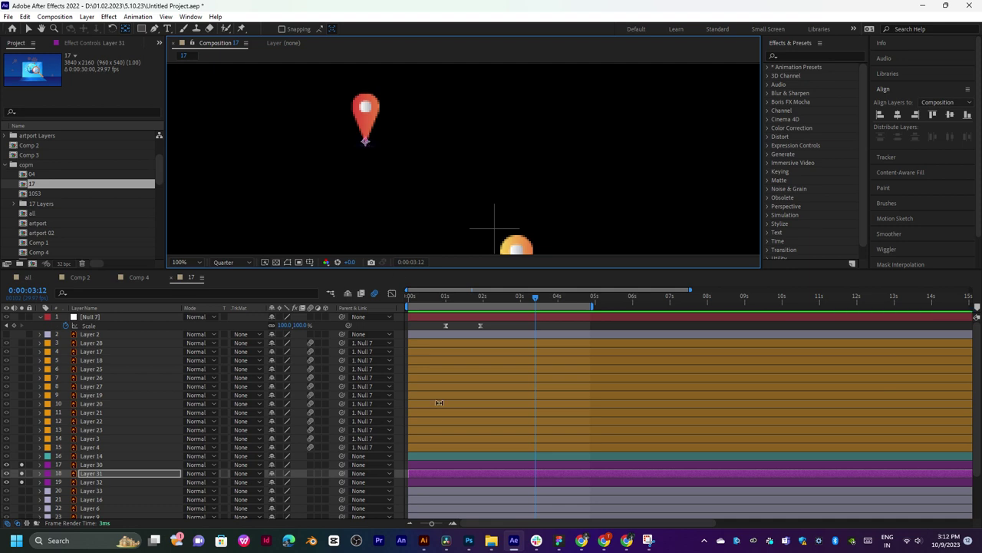
Select Layer 32, then zoom and pan the viewer to inspect the pin anchors.
{"action": "left_click", "coordinate": [468, 481]}
{"action": "key", "text": "h"}
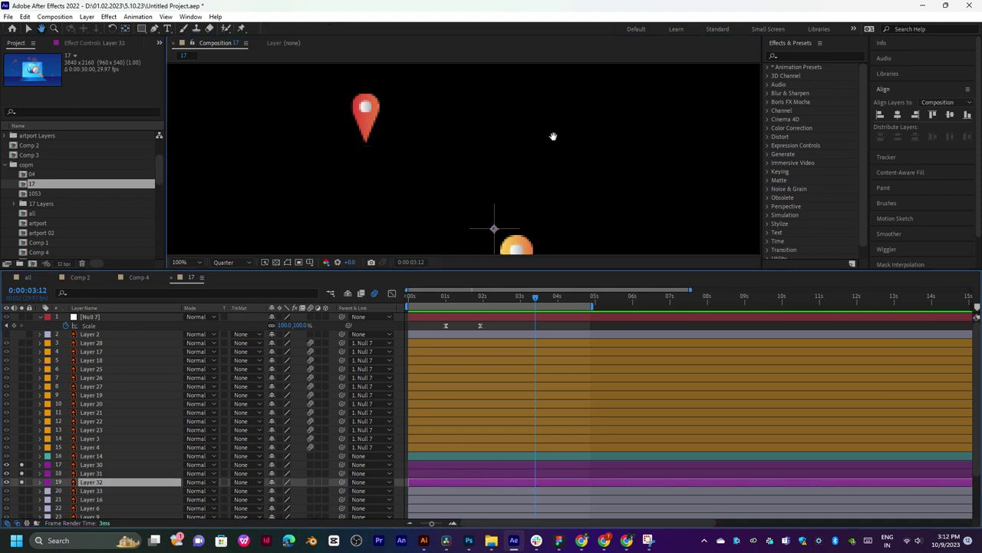
{"action": "left_click_drag", "start_coordinate": [553, 136], "coordinate": [546, 169]}
{"action": "key", "text": "comma"}
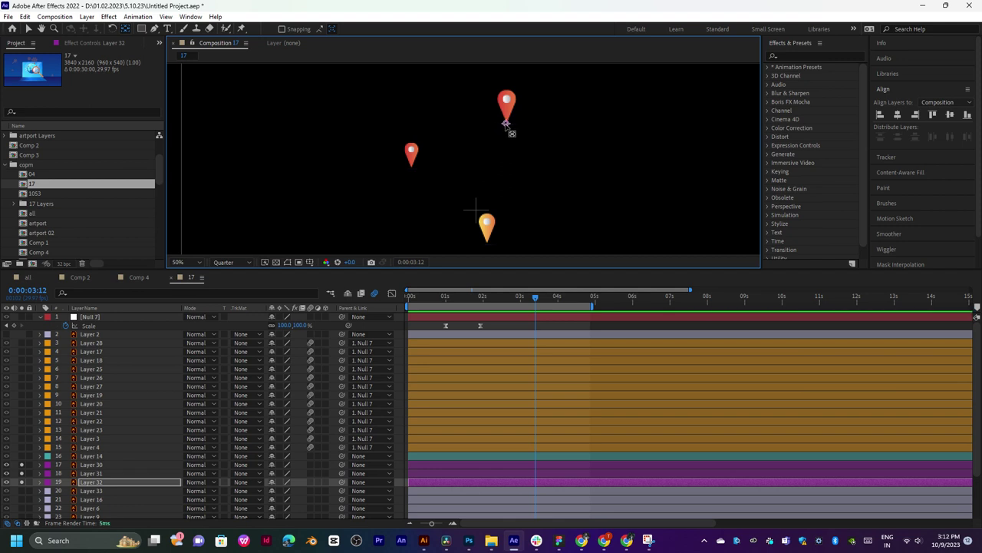
{"action": "key", "text": "period"}
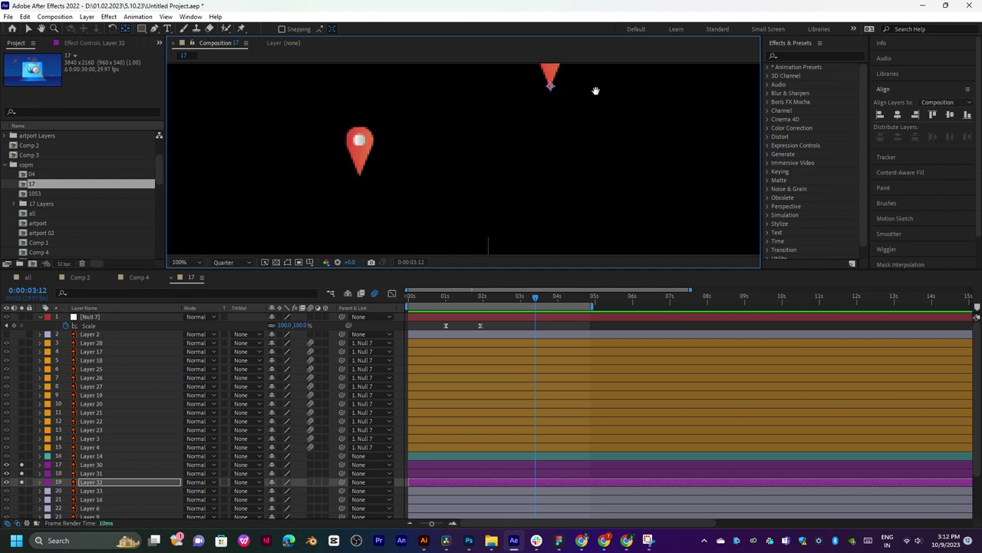
{"action": "mouse_move", "coordinate": [595, 90]}
{"action": "left_mouse_down"}
{"action": "mouse_move", "coordinate": [585, 128]}
{"action": "mouse_move", "coordinate": [533, 162]}
{"action": "left_mouse_up"}
{"action": "scroll", "coordinate": [548, 136], "scroll_direction": "up", "scroll_amount": 3}
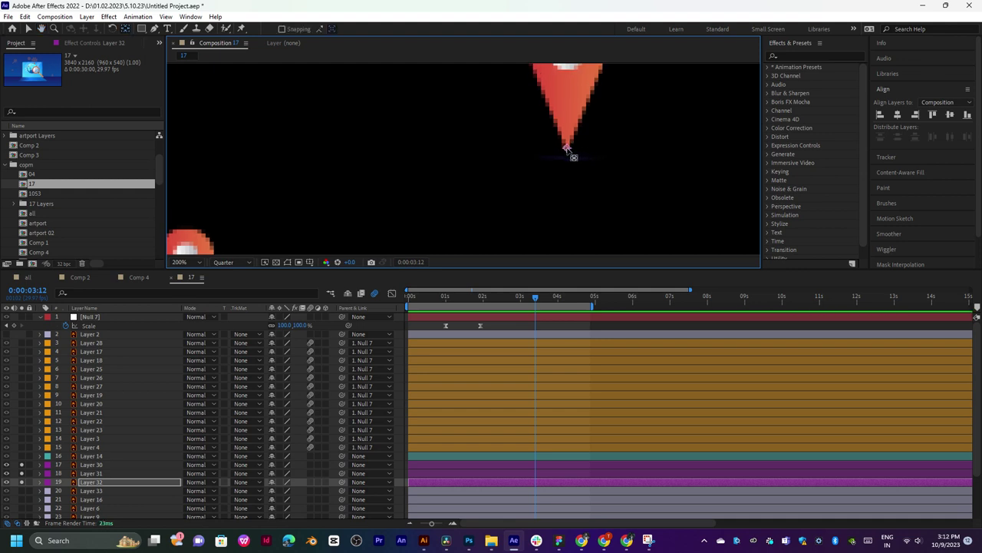
{"action": "key", "text": "comma"}
{"action": "key", "text": "comma"}
{"action": "left_click_drag", "start_coordinate": [478, 228], "coordinate": [523, 166]}
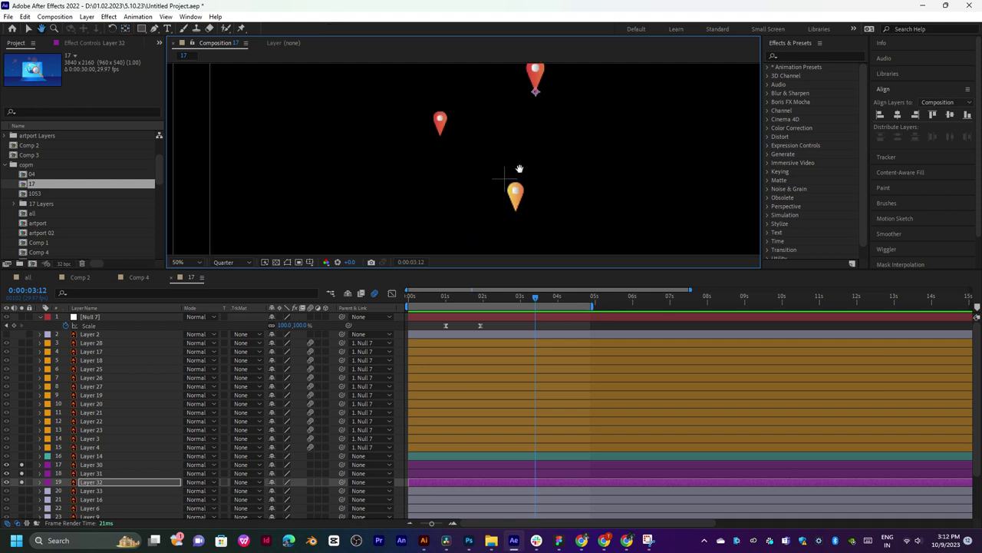
Animate Layers 30–32's Scale from 0% at 0:00:00:13 to 100% at 0:00:00:24.
{"action": "left_click", "coordinate": [96, 464], "text": "shift"}
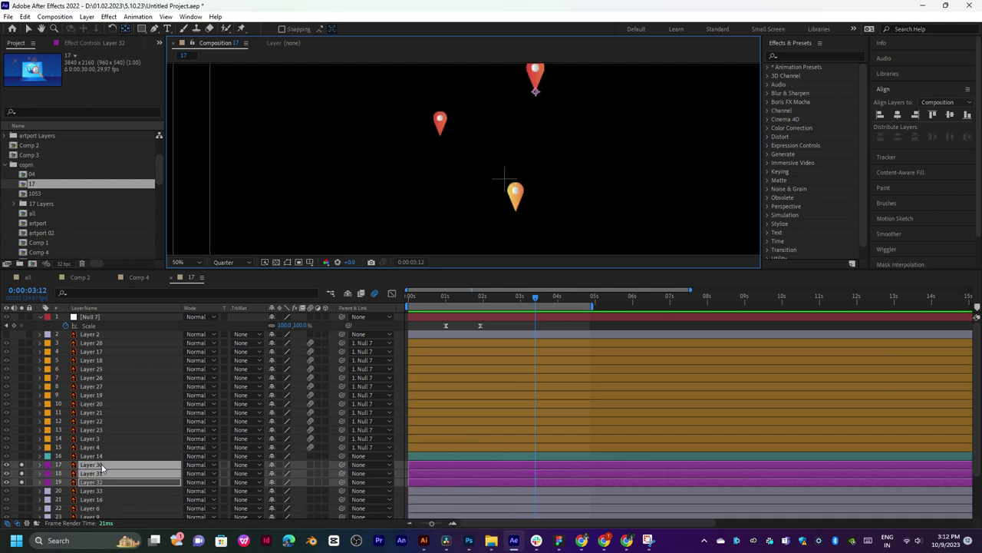
{"action": "left_click", "coordinate": [438, 299]}
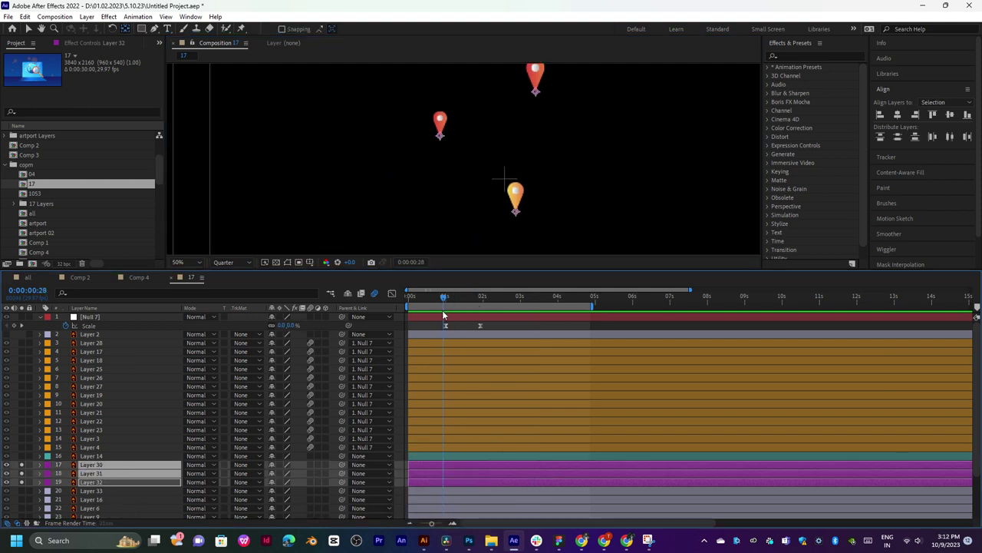
{"action": "key", "text": "s"}
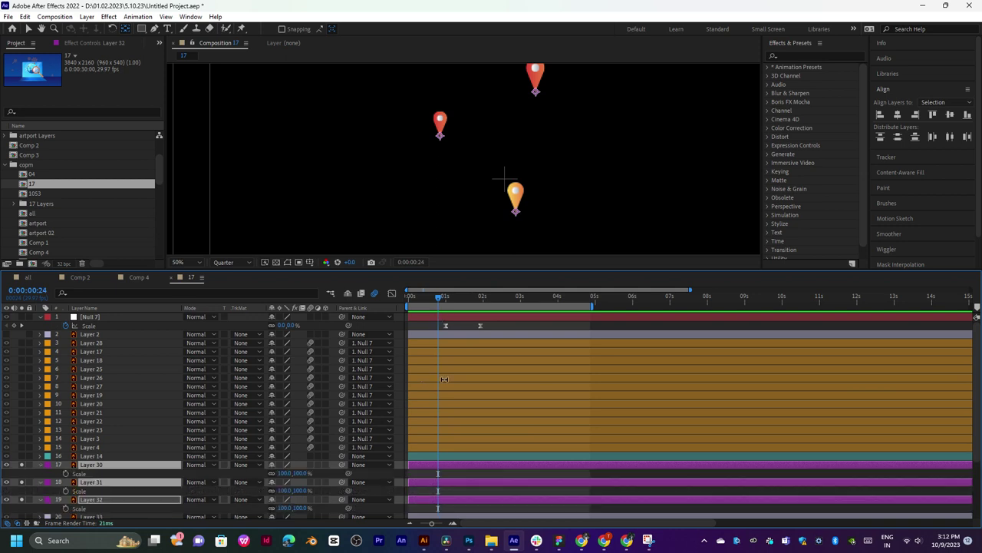
{"action": "scroll", "coordinate": [360, 369], "scroll_direction": "down", "scroll_amount": 1}
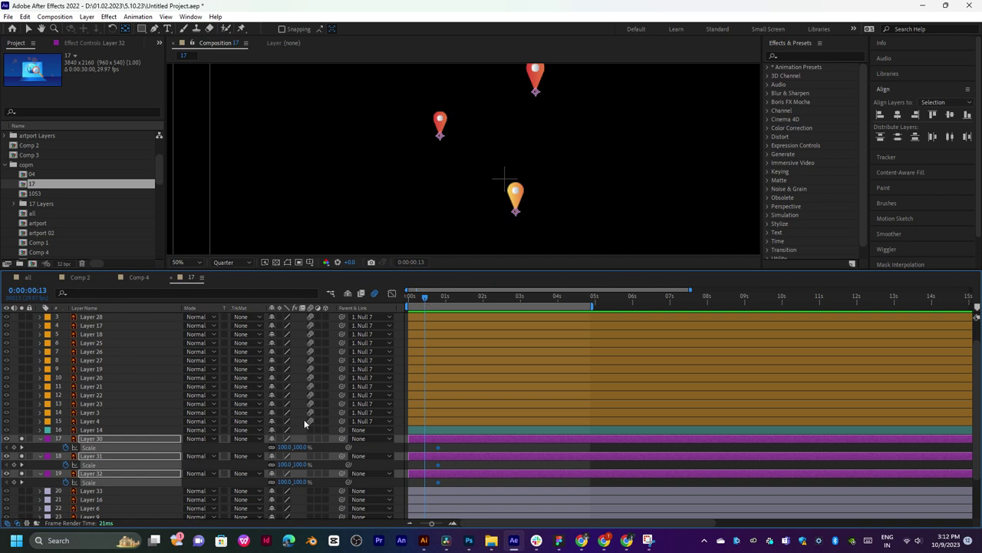
{"action": "left_click", "coordinate": [284, 446]}
{"action": "type", "text": "00.0"}
{"action": "key", "text": "Return"}
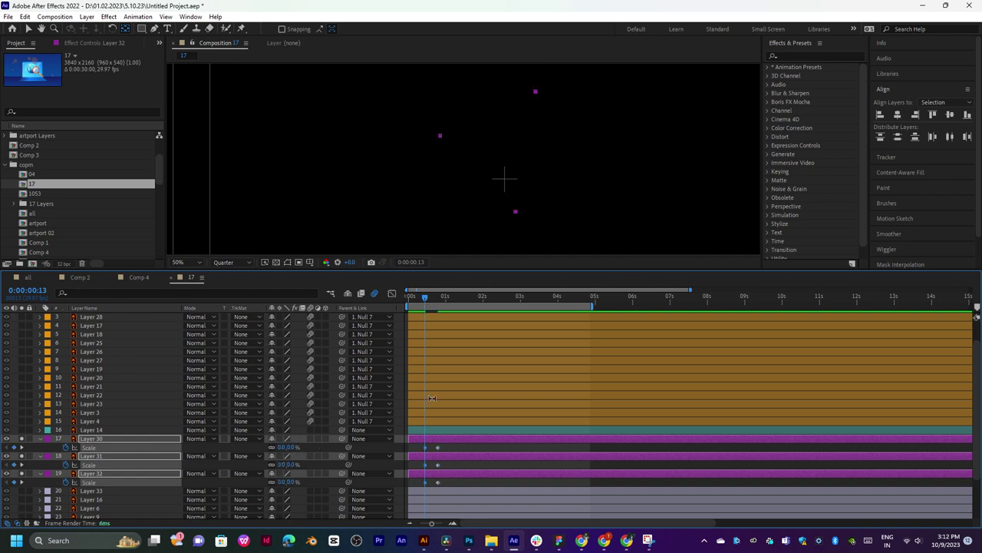
{"action": "key", "text": "space"}
{"action": "left_click_drag", "start_coordinate": [435, 301], "coordinate": [446, 300]}
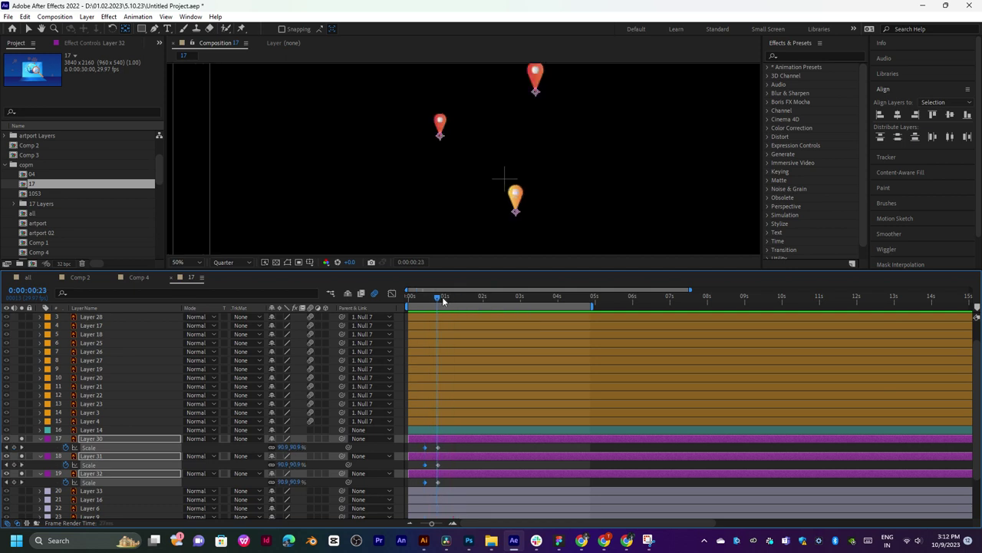
Apply Easy Ease to the pins' Scale keyframes and sharpen the speed curve in the Graph Editor.
{"action": "left_click_drag", "start_coordinate": [445, 446], "coordinate": [424, 481]}
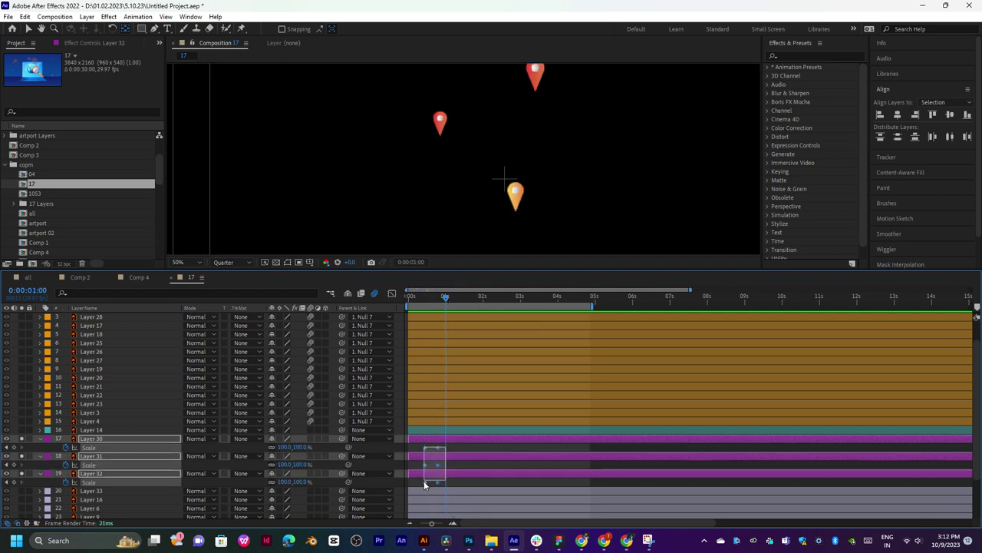
{"action": "right_click", "coordinate": [424, 481]}
{"action": "mouse_move", "coordinate": [491, 473]}
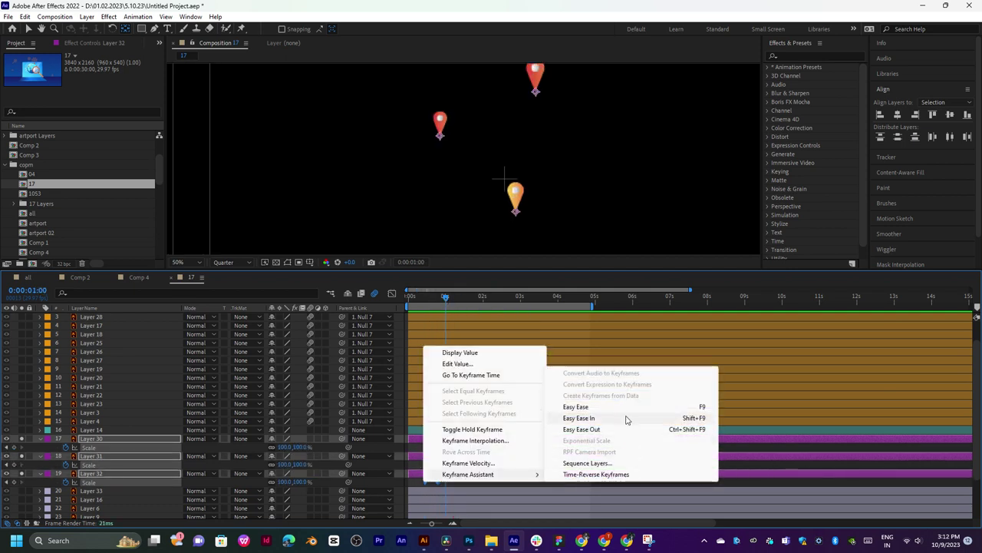
{"action": "left_click", "coordinate": [602, 405]}
{"action": "left_click", "coordinate": [391, 294]}
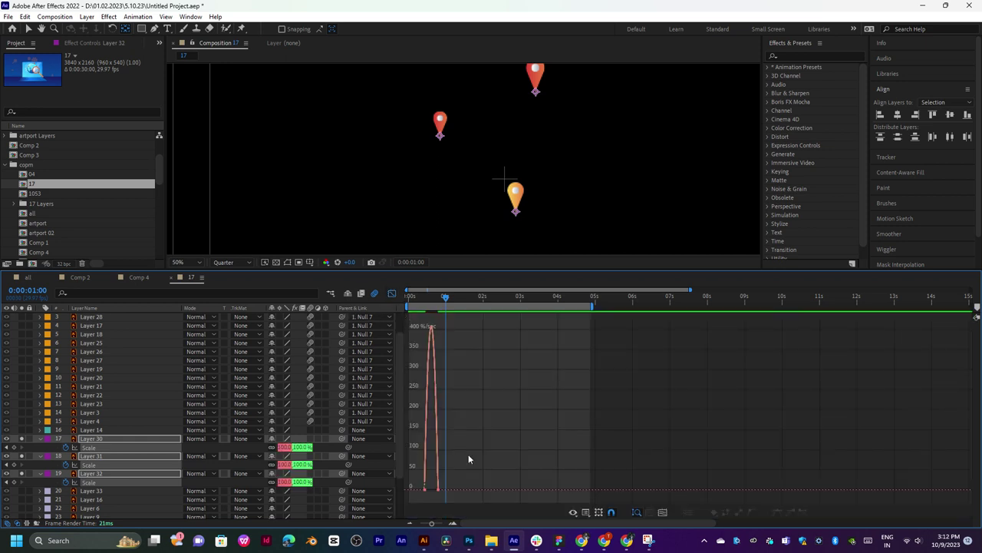
{"action": "mouse_move", "coordinate": [422, 496]}
{"action": "left_mouse_down"}
{"action": "mouse_move", "coordinate": [435, 493]}
{"action": "mouse_move", "coordinate": [427, 490]}
{"action": "left_mouse_up"}
{"action": "left_click", "coordinate": [425, 298]}
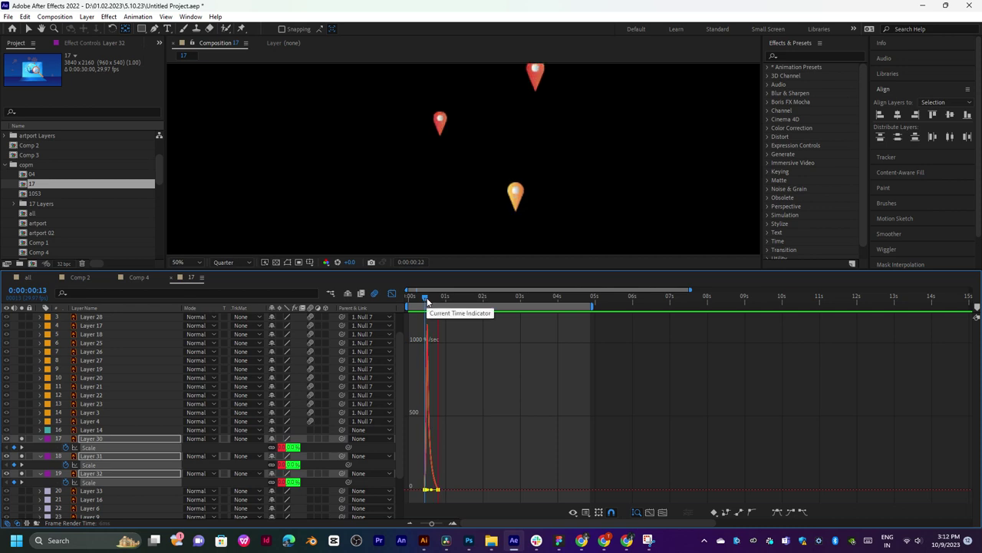
{"action": "left_click", "coordinate": [391, 293]}
Shift the pins' Scale keyframes to around 0:00:02:00 and preview the pop-in.
{"action": "left_click", "coordinate": [451, 298]}
{"action": "left_click_drag", "start_coordinate": [443, 304], "coordinate": [424, 298]}
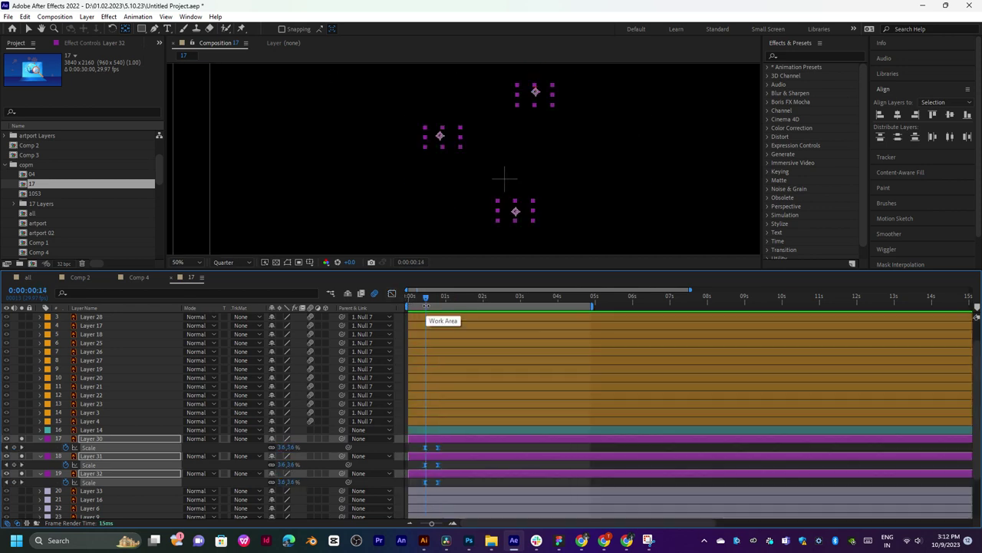
{"action": "key", "text": "space"}
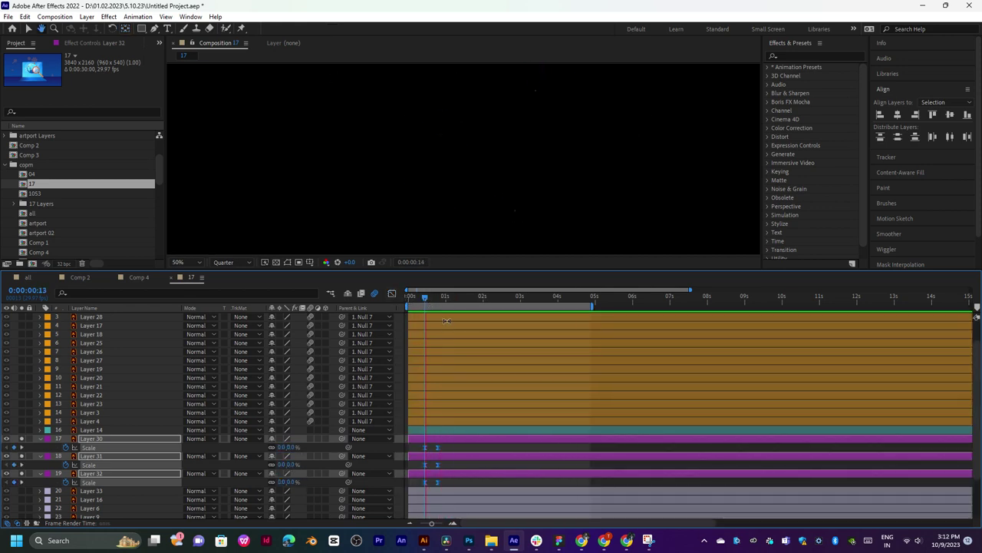
{"action": "left_click_drag", "start_coordinate": [436, 446], "coordinate": [452, 447]}
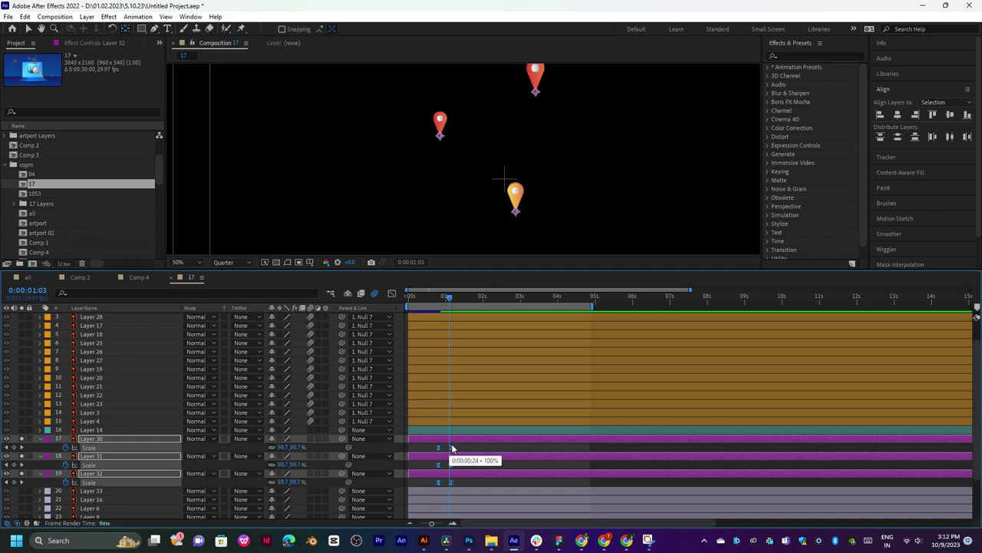
{"action": "left_click_drag", "start_coordinate": [452, 443], "coordinate": [496, 448]}
{"action": "left_click", "coordinate": [483, 299]}
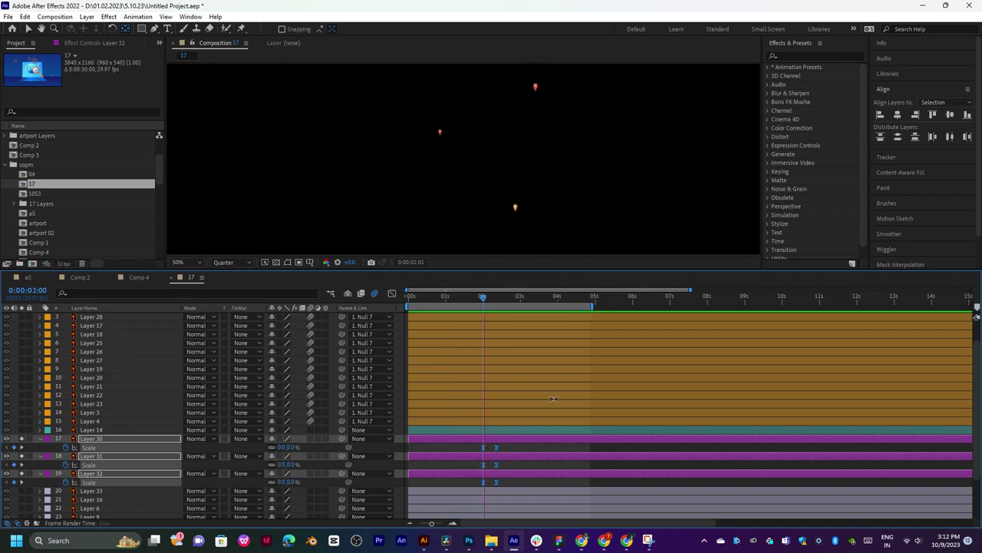
{"action": "key", "text": "space"}
{"action": "key", "text": "comma"}
{"action": "key", "text": "comma"}
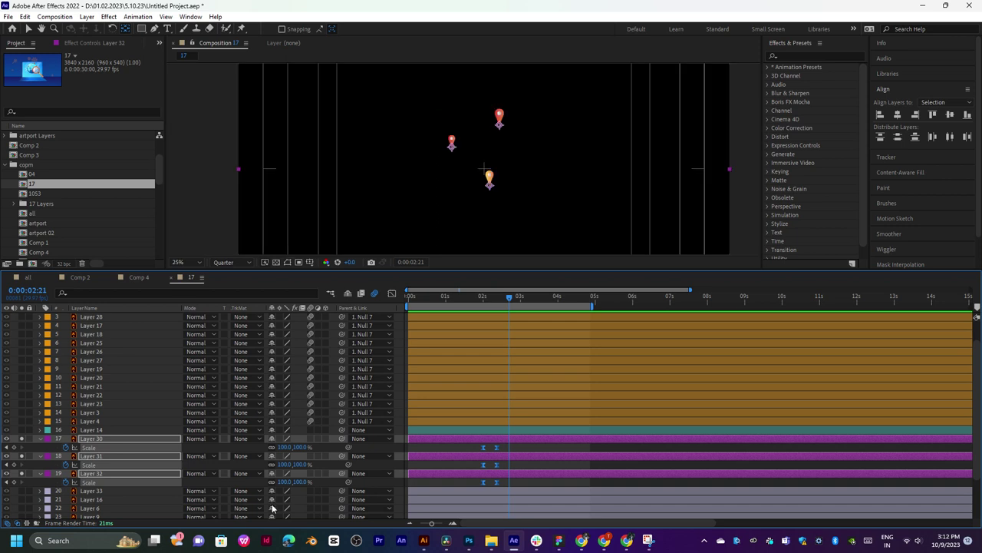
Add a pointOnPath expression to Layer 31's Scale and scrub to test it.
{"action": "left_click", "coordinate": [67, 465], "text": "alt"}
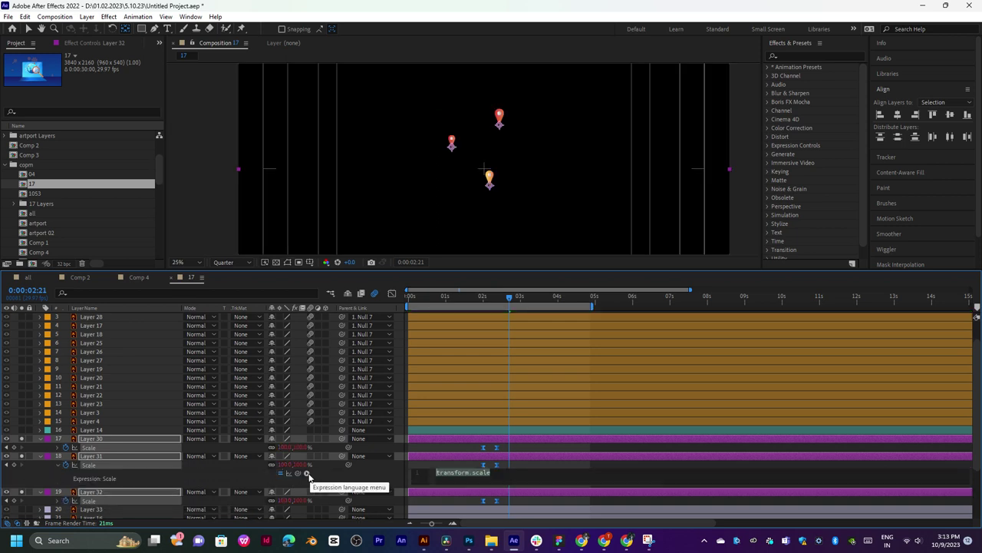
{"action": "left_click", "coordinate": [307, 472]}
{"action": "mouse_move", "coordinate": [374, 399]}
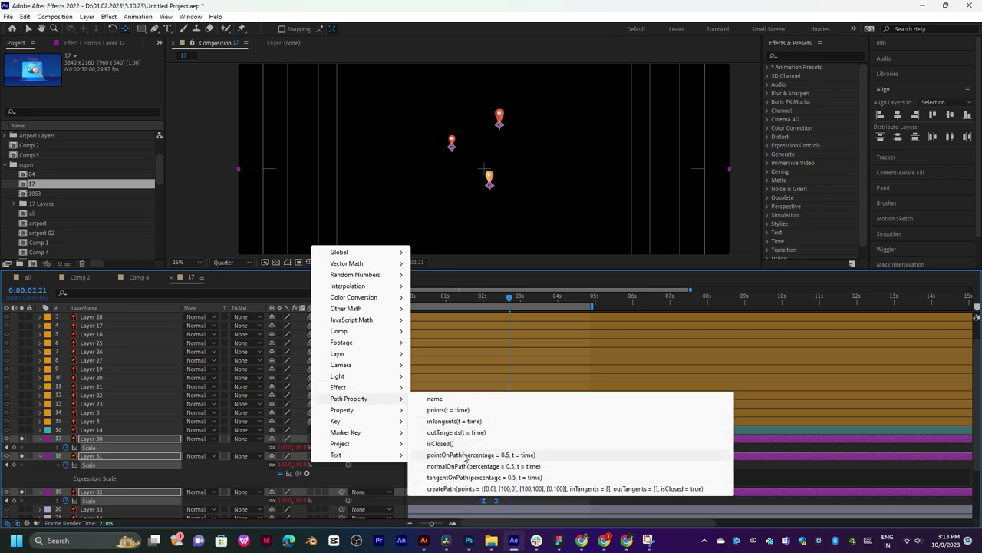
{"action": "left_click", "coordinate": [464, 456]}
{"action": "left_click_drag", "start_coordinate": [600, 299], "coordinate": [583, 299]}
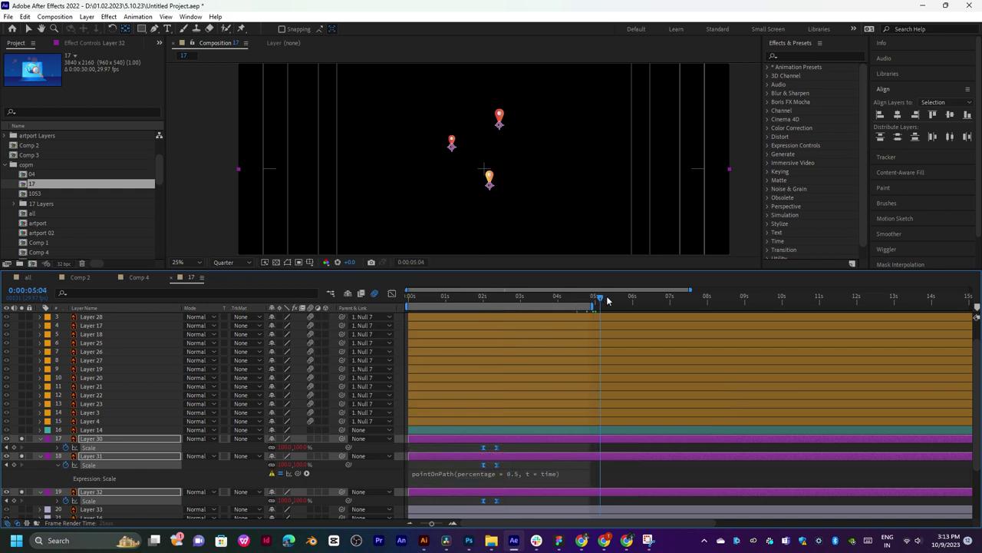
Replace the erroring expression with a loopOut cycle and preview the looping pins.
{"action": "left_click", "coordinate": [443, 474]}
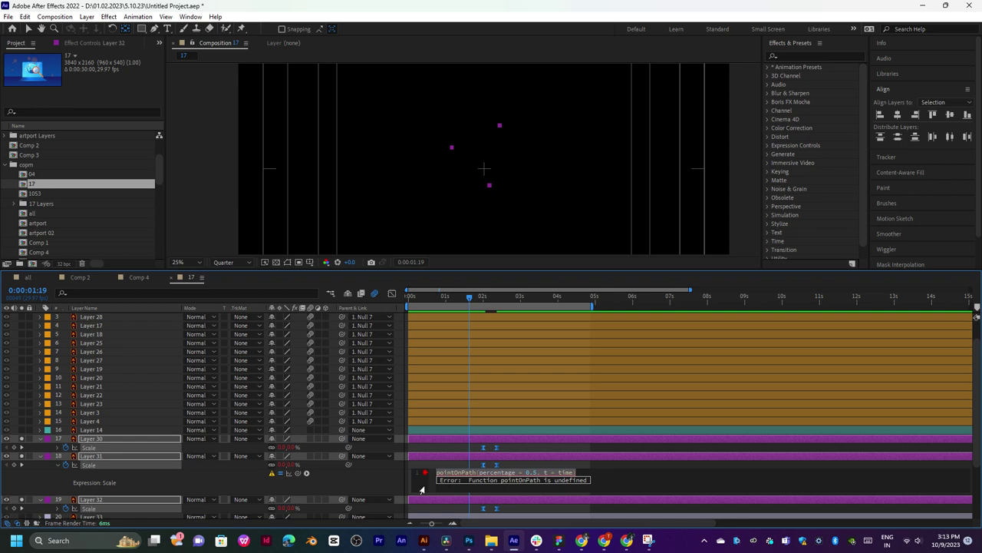
{"action": "left_click", "coordinate": [307, 473]}
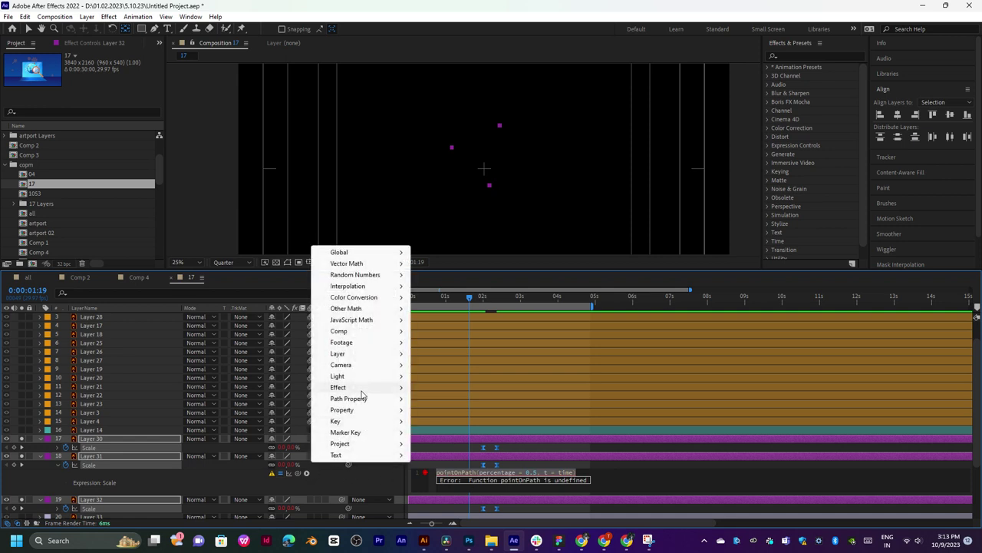
{"action": "mouse_move", "coordinate": [366, 409]}
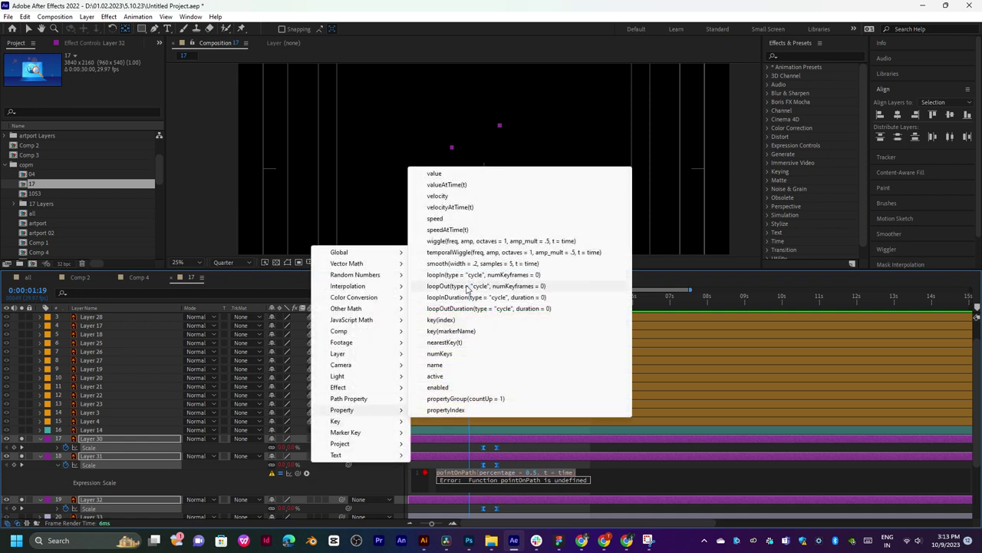
{"action": "left_click", "coordinate": [468, 286]}
{"action": "left_click_drag", "start_coordinate": [461, 302], "coordinate": [508, 309]}
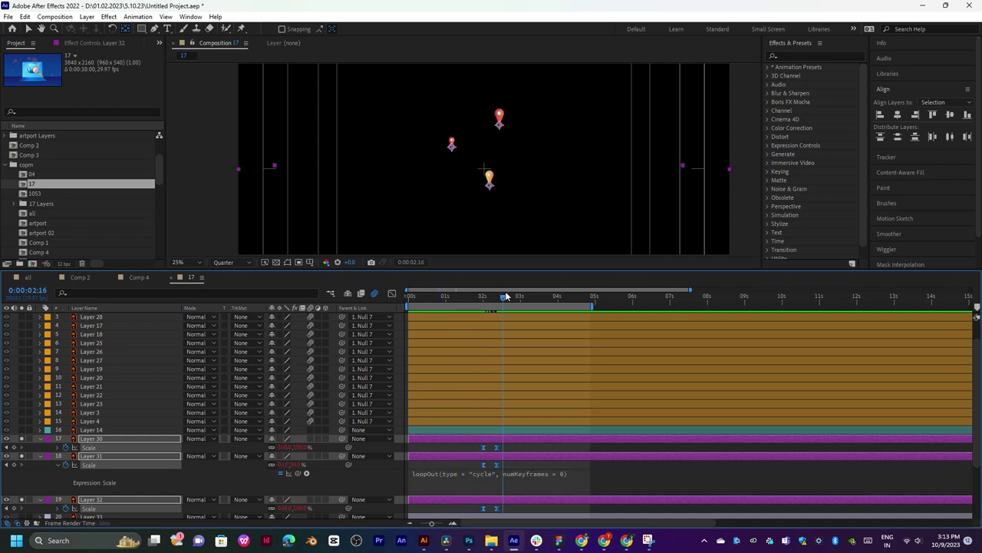
{"action": "key", "text": "space"}
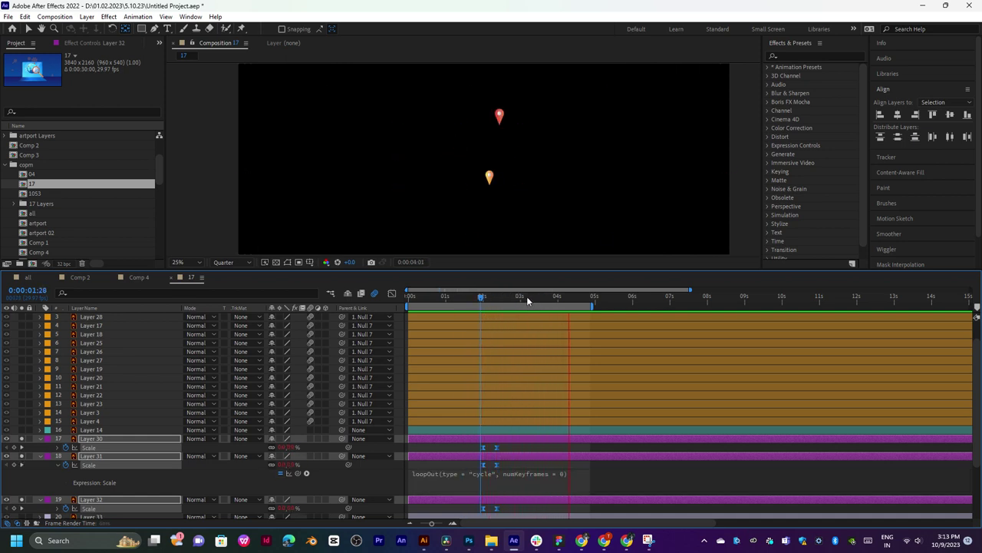
{"action": "key", "text": "space"}
Shift the pins' Scale keyframes back near the start and preview from about 1:21.
{"action": "left_click", "coordinate": [504, 298]}
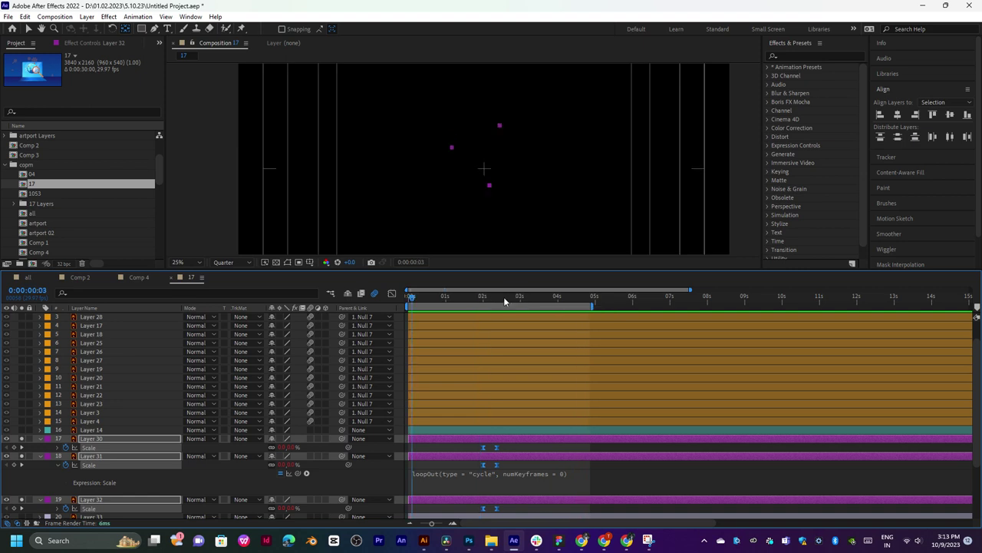
{"action": "key", "text": "space"}
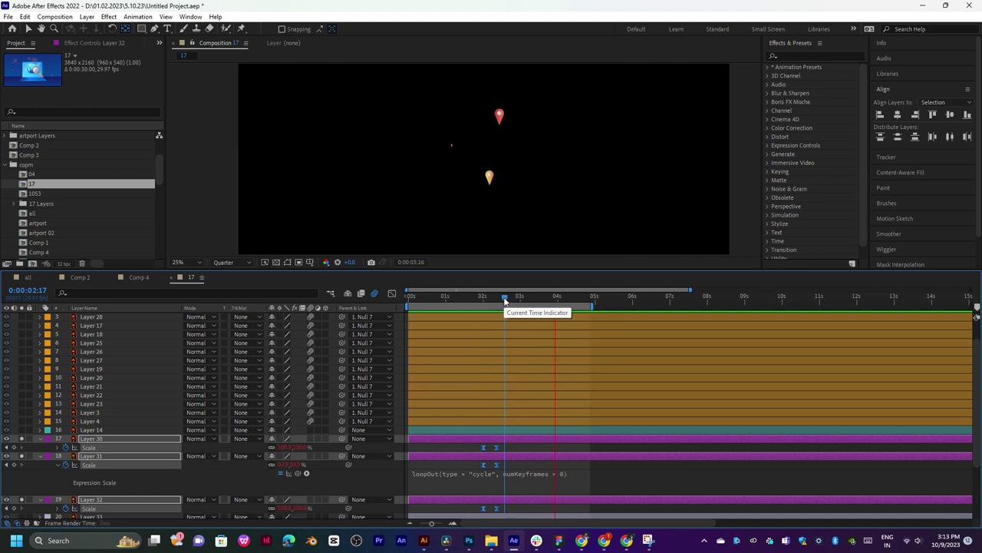
{"action": "key", "text": "space"}
{"action": "left_click_drag", "start_coordinate": [504, 300], "coordinate": [500, 297]}
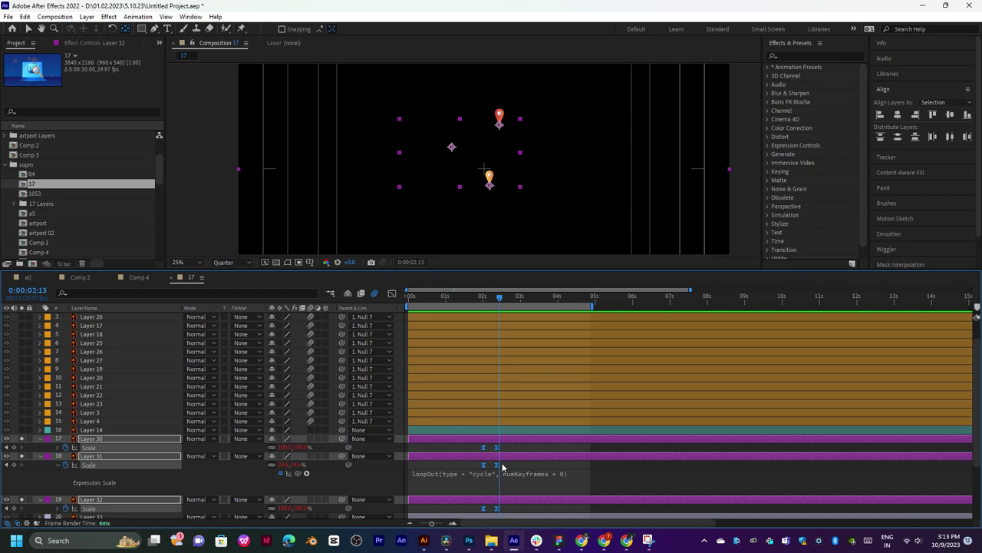
{"action": "mouse_move", "coordinate": [498, 465]}
{"action": "left_mouse_down"}
{"action": "mouse_move", "coordinate": [432, 470]}
{"action": "mouse_move", "coordinate": [551, 466]}
{"action": "left_mouse_up"}
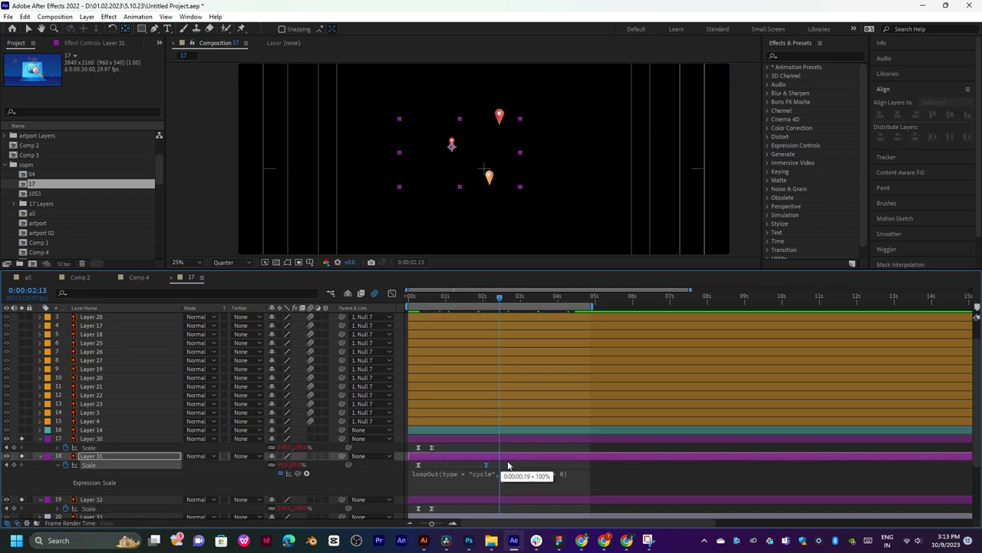
{"action": "left_click", "coordinate": [472, 299]}
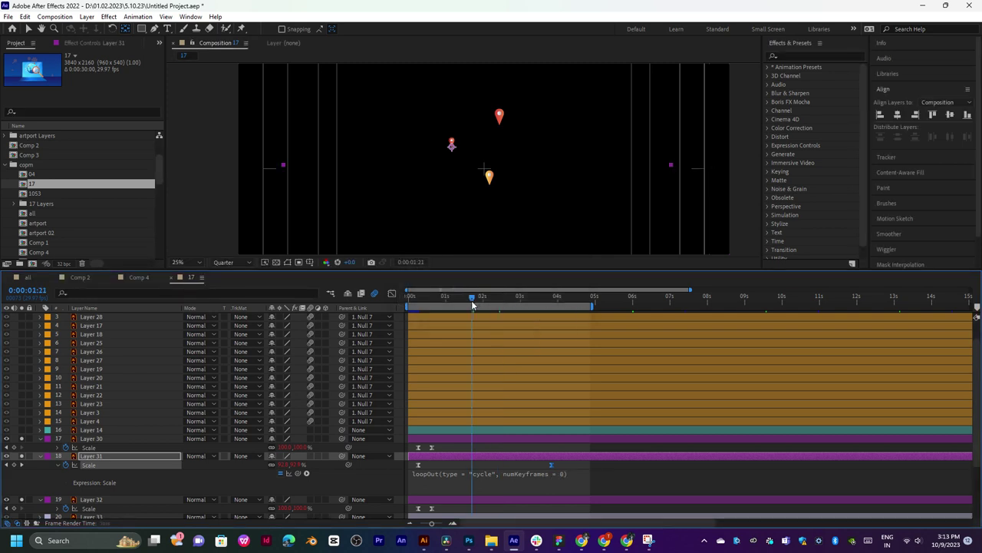
{"action": "key", "text": "space"}
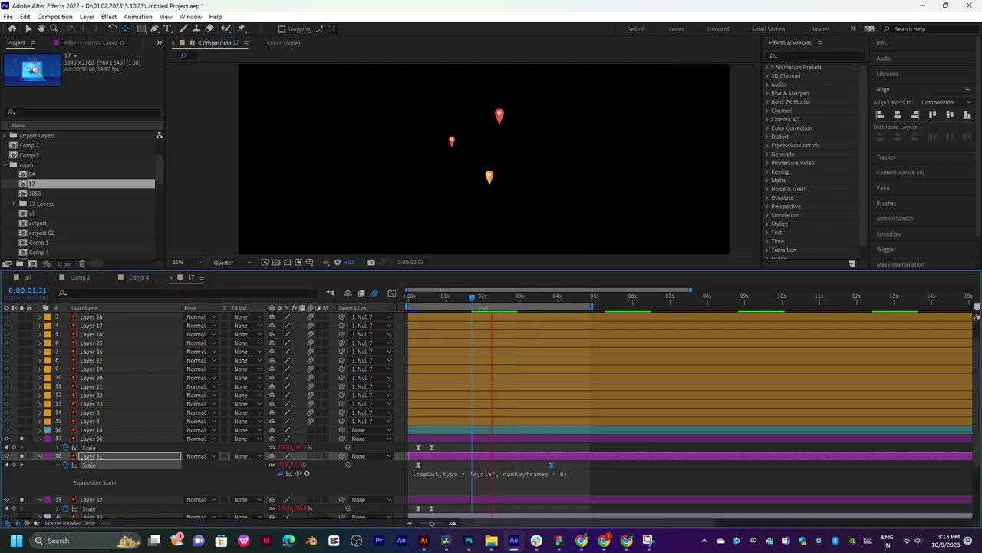
{"action": "key", "text": "space"}
Move Layer 31's second Scale keyframe to 2:13 and Layer 30's later, previewing from 0:18.
{"action": "left_click_drag", "start_coordinate": [550, 466], "coordinate": [489, 465]}
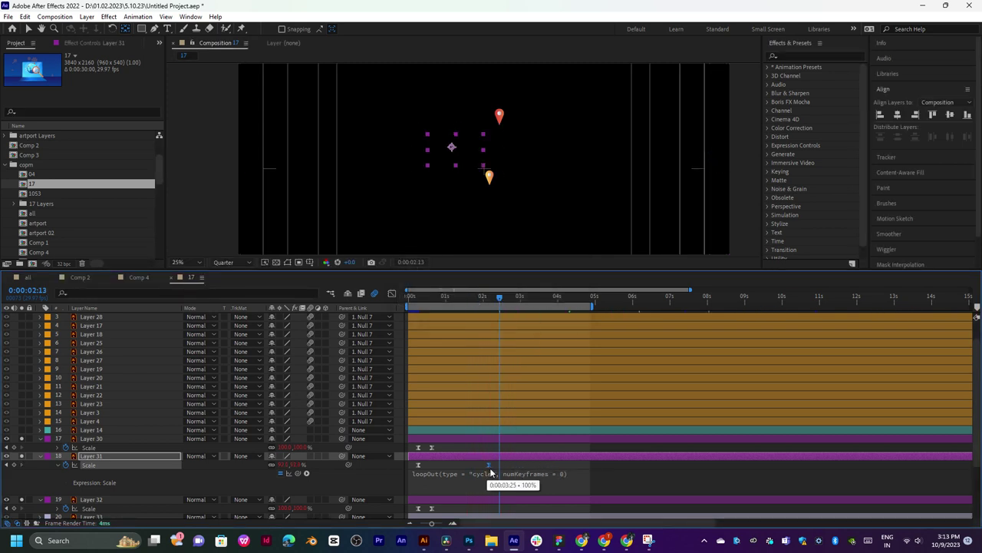
{"action": "left_click", "coordinate": [483, 299]}
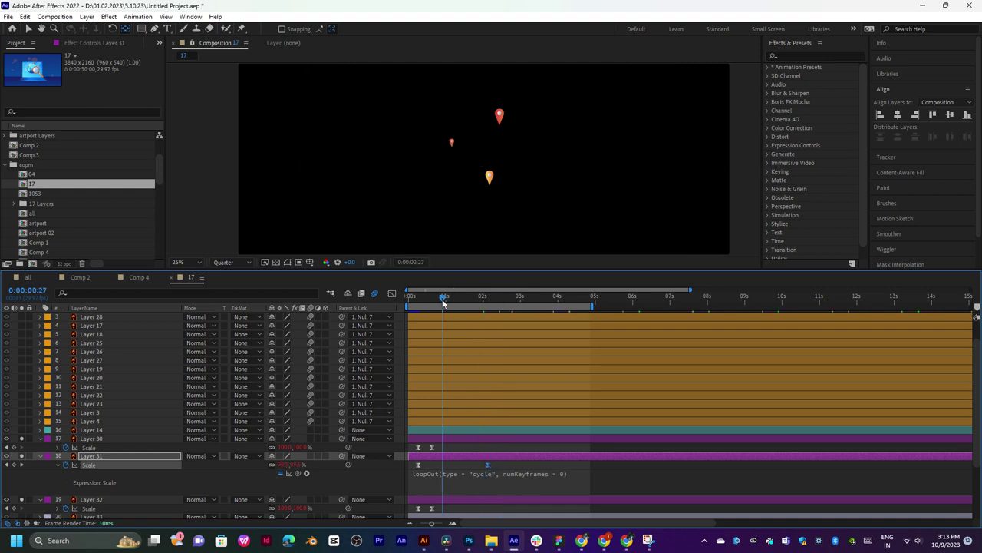
{"action": "left_click", "coordinate": [427, 304]}
{"action": "key", "text": "space"}
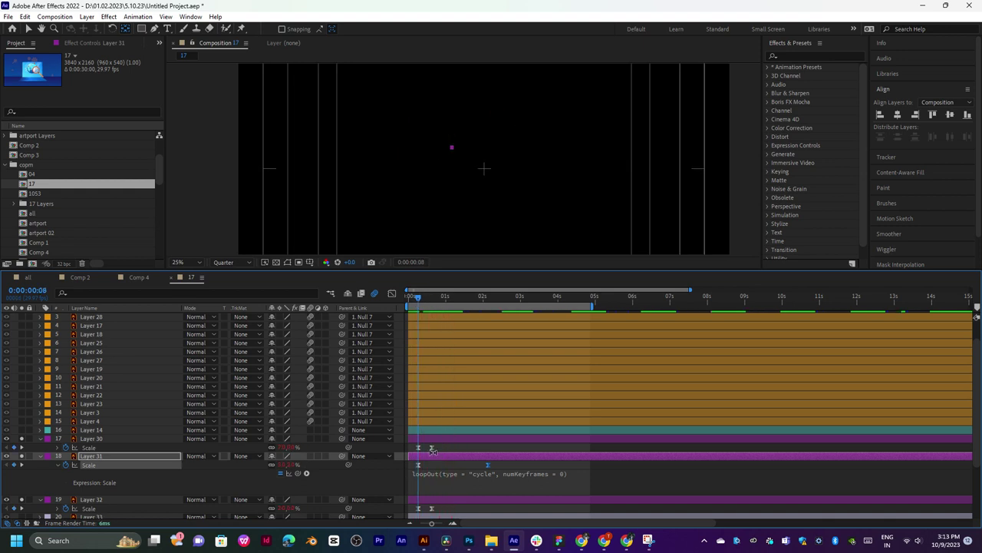
{"action": "left_click_drag", "start_coordinate": [431, 448], "coordinate": [459, 448]}
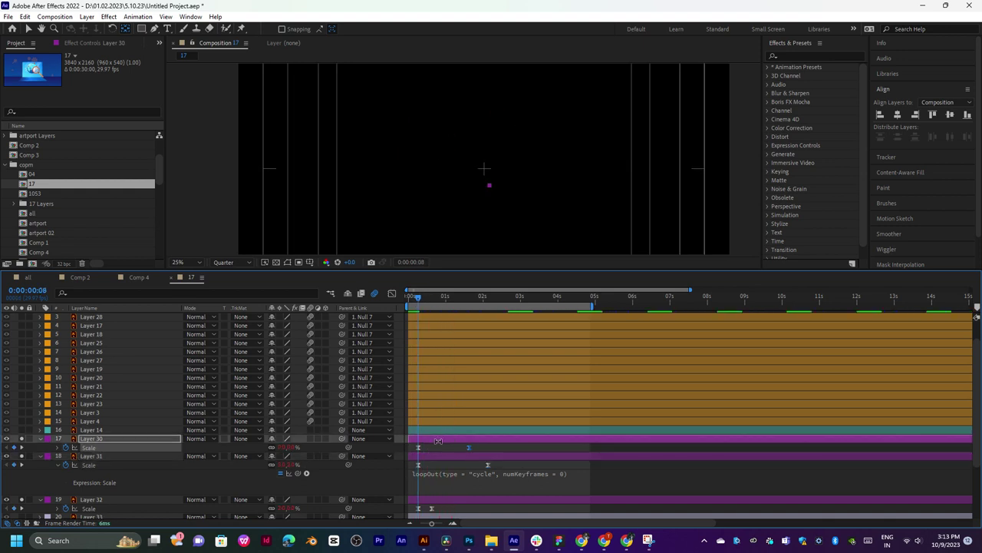
Give Layer 30's Scale the loopOut(type = "cycle", numKeyframes = 0) expression.
{"action": "left_click", "coordinate": [65, 448], "text": "alt"}
{"action": "left_click", "coordinate": [306, 456]}
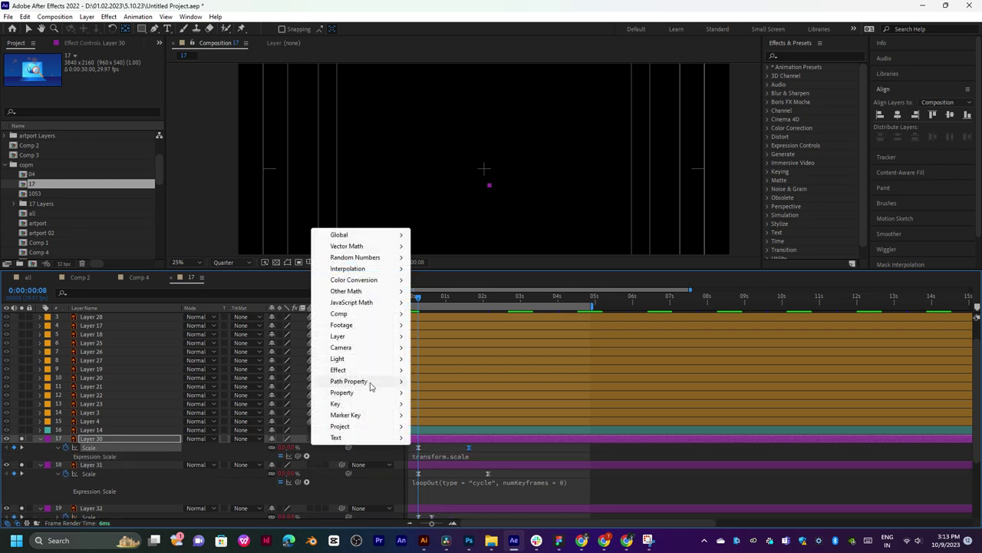
{"action": "mouse_move", "coordinate": [373, 392]}
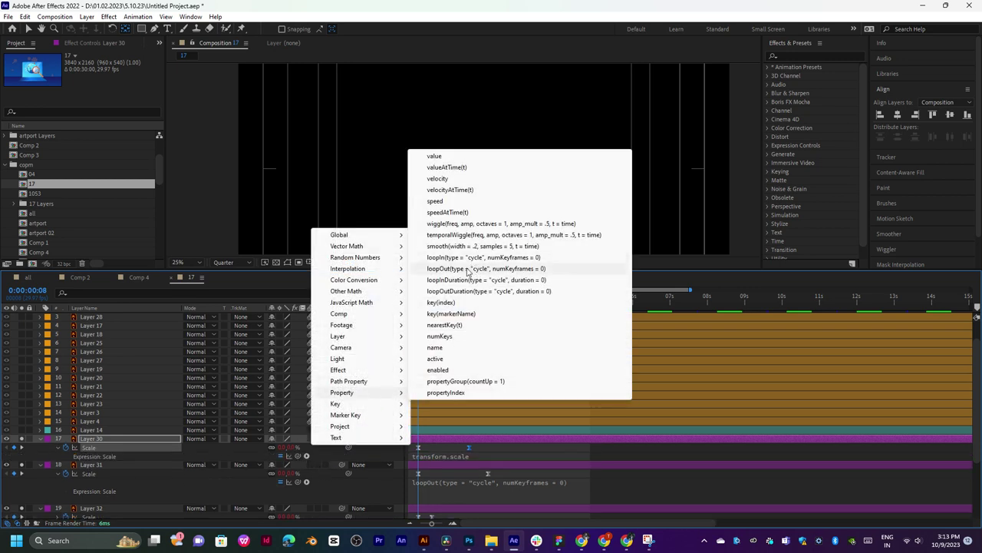
{"action": "left_click", "coordinate": [474, 268]}
{"action": "left_click", "coordinate": [577, 495]}
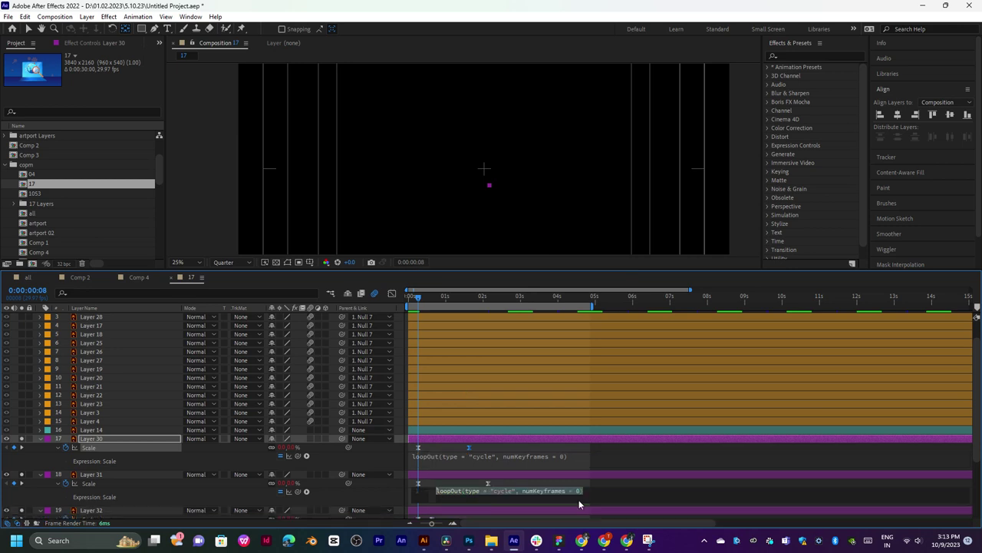
{"action": "left_click", "coordinate": [511, 496]}
Add the same loopOut cycle expression to Layer 32's Scale and scrub to about 1:19.
{"action": "scroll", "coordinate": [511, 497], "scroll_direction": "down", "scroll_amount": 3}
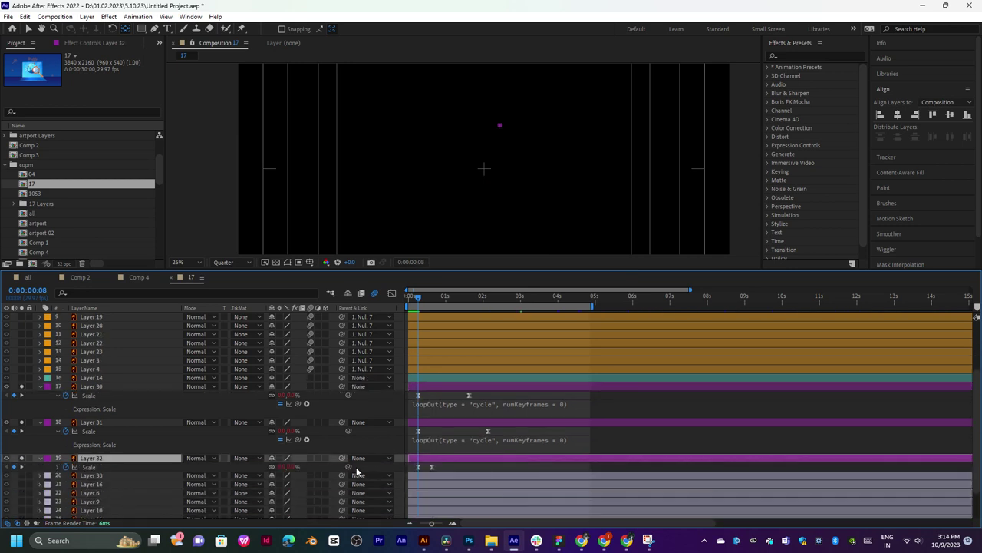
{"action": "left_click", "coordinate": [92, 457]}
{"action": "left_click", "coordinate": [65, 466], "text": "alt"}
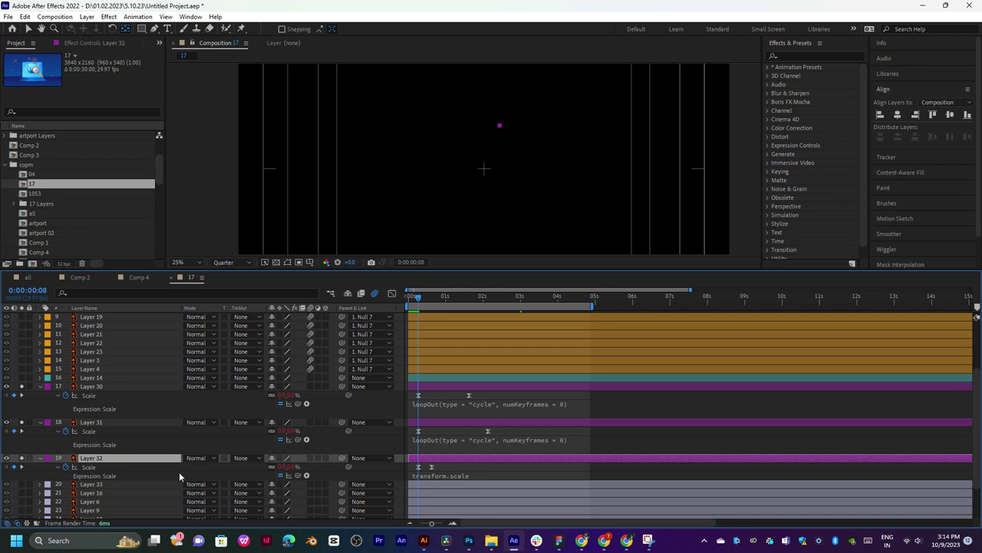
{"action": "left_click", "coordinate": [307, 475]}
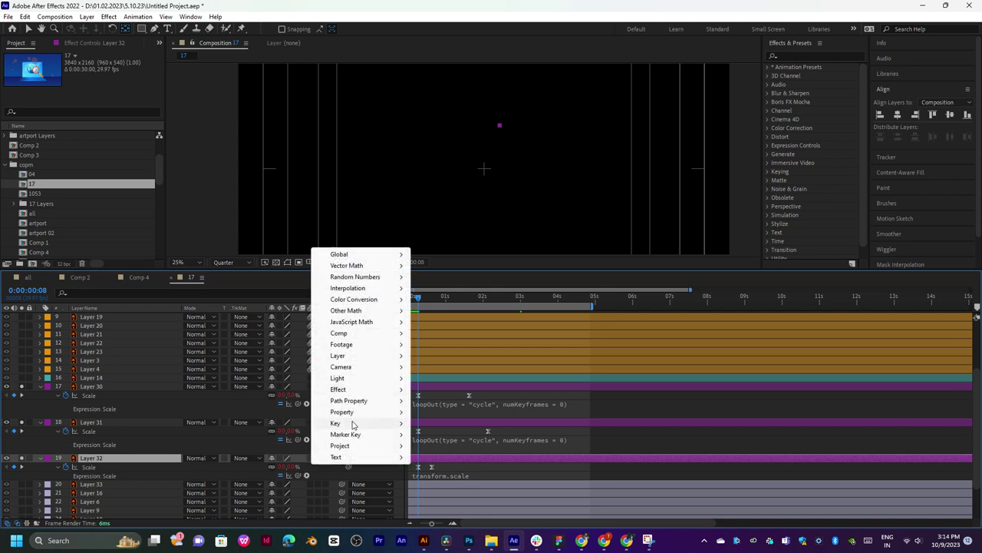
{"action": "mouse_move", "coordinate": [347, 412]}
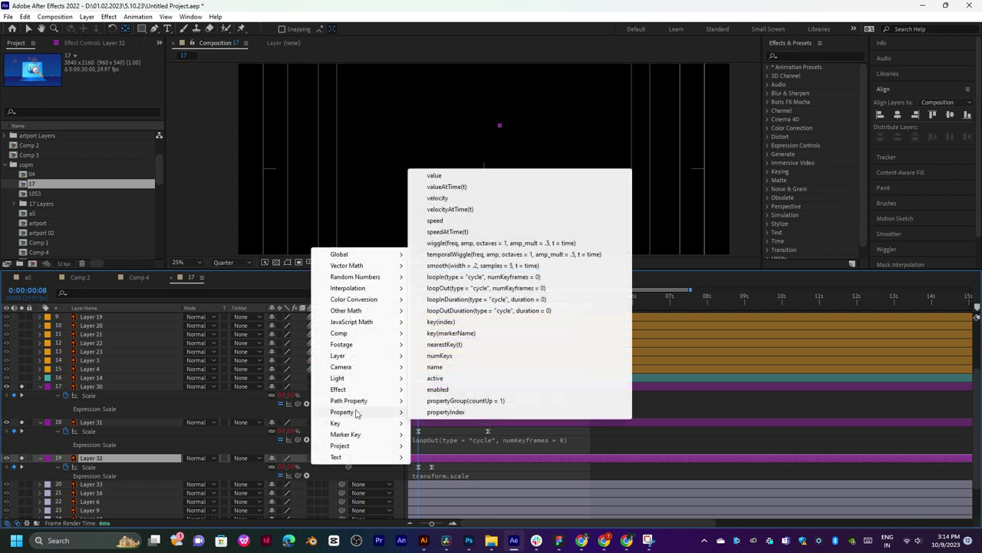
{"action": "left_click", "coordinate": [467, 287]}
{"action": "left_click_drag", "start_coordinate": [440, 303], "coordinate": [469, 296]}
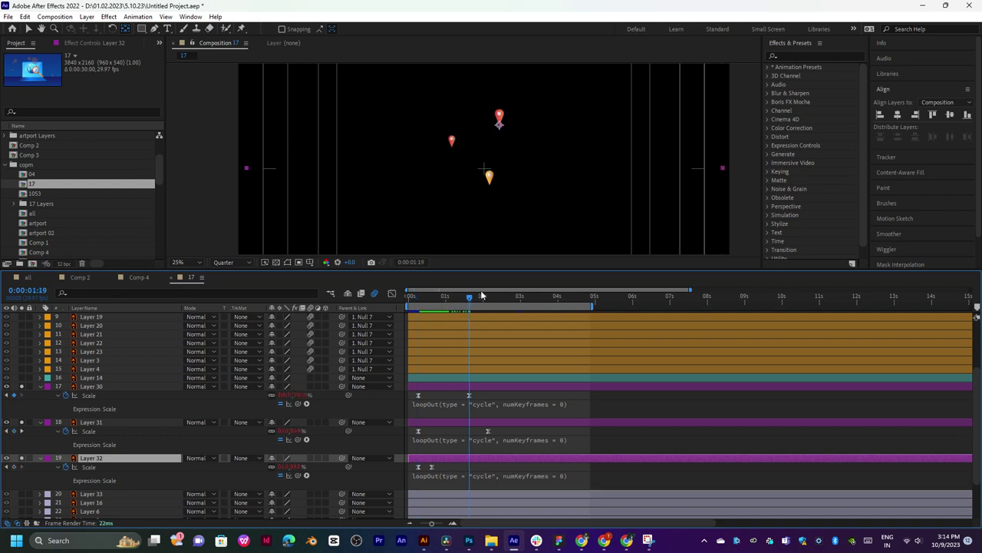
Move Layer 32's second Scale keyframe later and preview, stopping at about 1:11.
{"action": "left_click", "coordinate": [432, 468]}
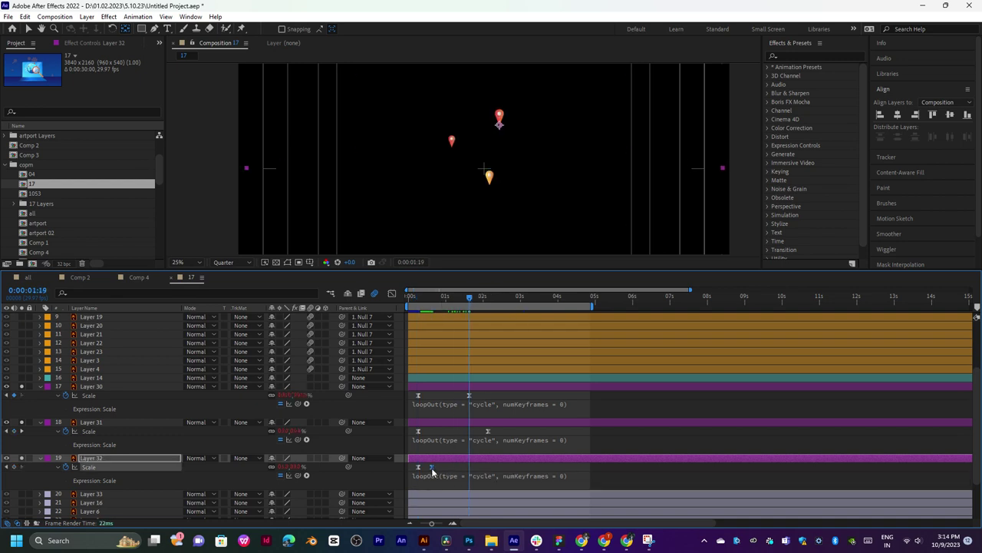
{"action": "left_click_drag", "start_coordinate": [469, 463], "coordinate": [509, 463]}
{"action": "key", "text": "space"}
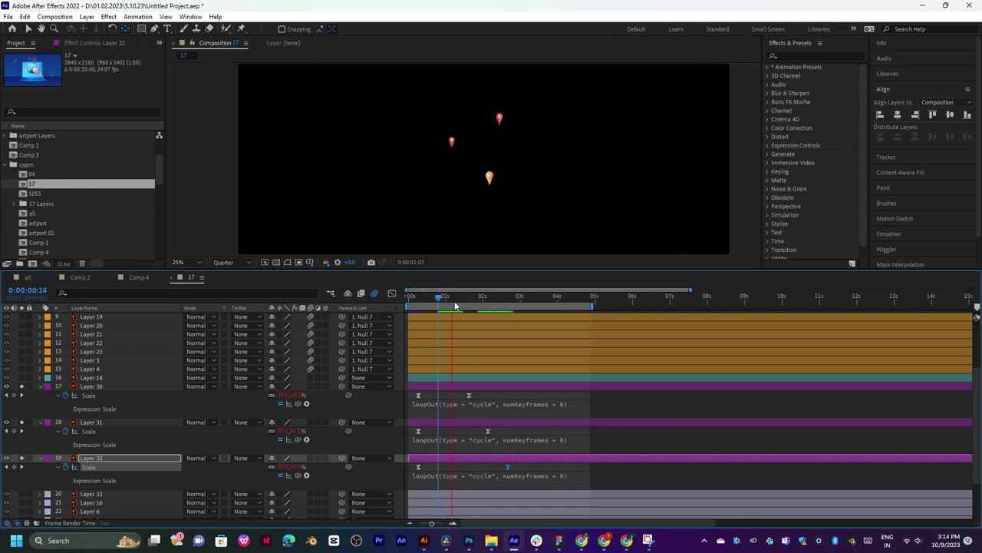
{"action": "left_click", "coordinate": [459, 302]}
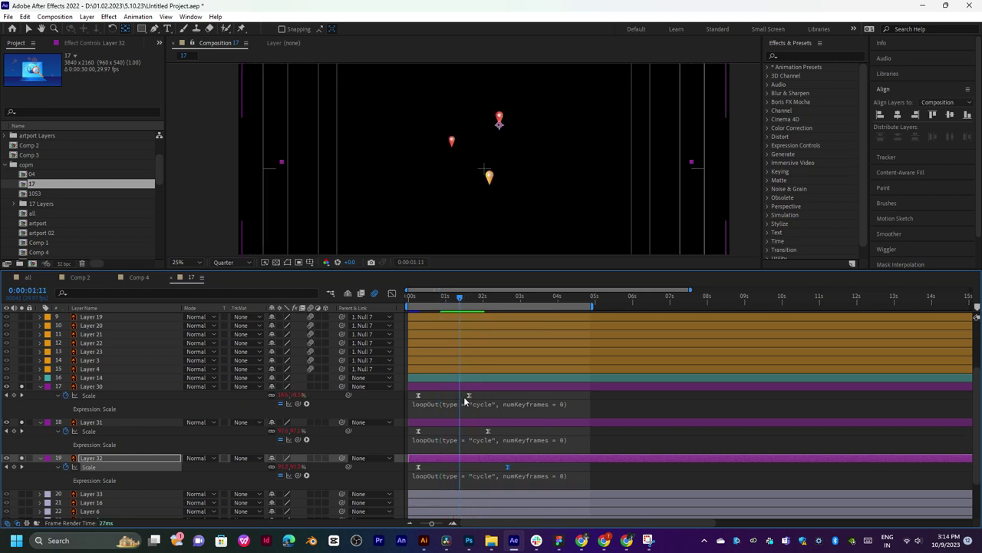
Drag the second Scale keyframes of Layers 30, 31 and 32 to 1:11, preview, and collapse Layer 30.
{"action": "left_click_drag", "start_coordinate": [468, 395], "coordinate": [451, 395]}
{"action": "left_click_drag", "start_coordinate": [487, 431], "coordinate": [451, 431]}
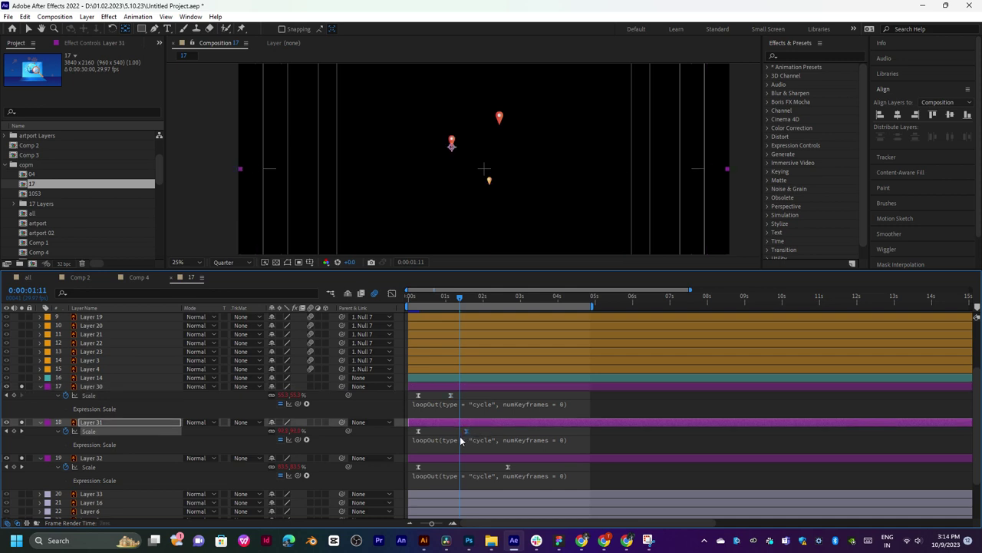
{"action": "left_click_drag", "start_coordinate": [508, 467], "coordinate": [451, 466]}
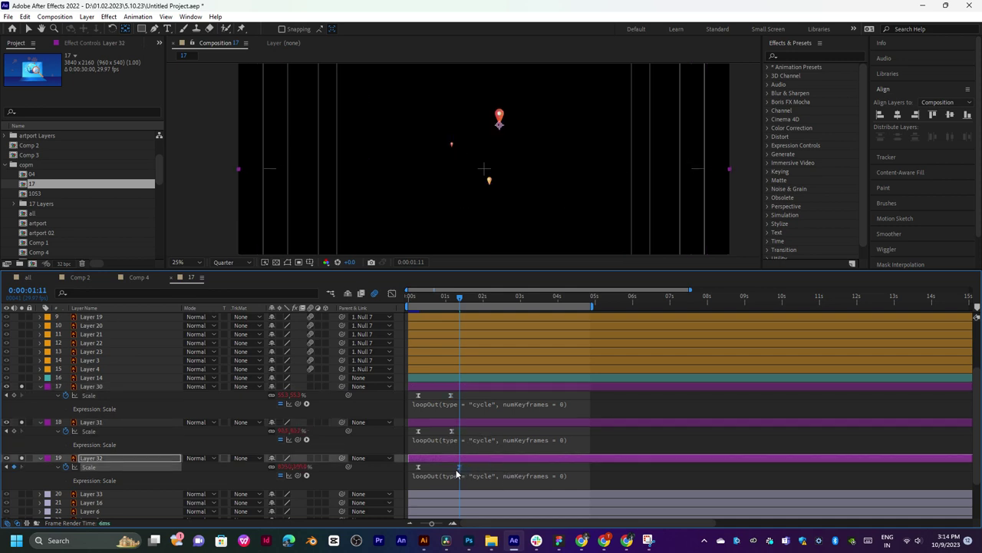
{"action": "key", "text": "space"}
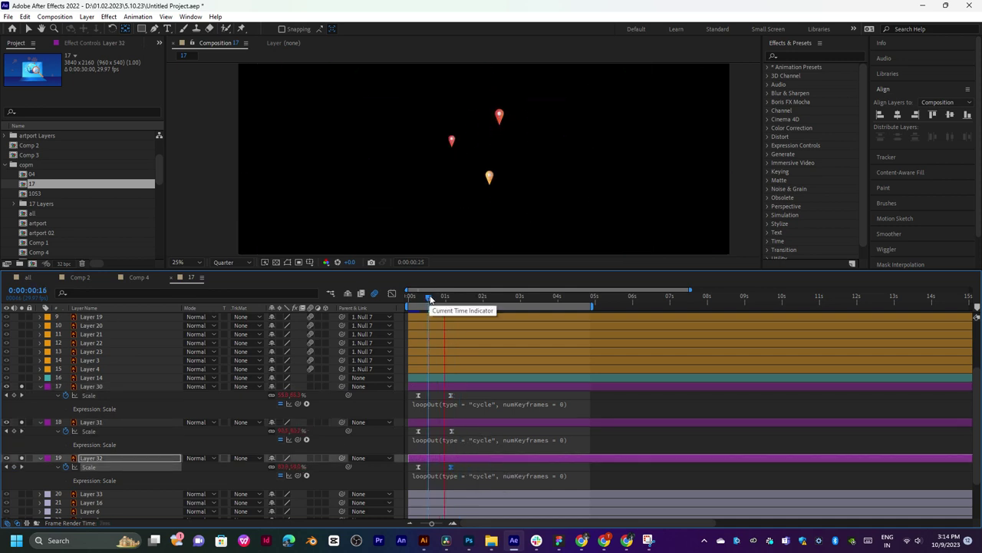
{"action": "key", "text": "space"}
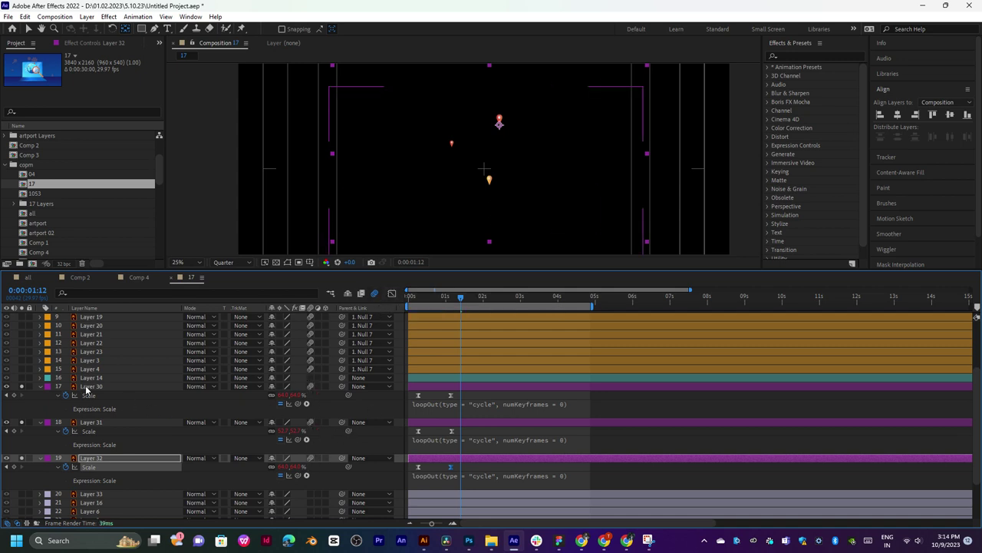
{"action": "left_click", "coordinate": [41, 386]}
Collapse and select the three pin layers, unsolo, and preview from 1 second to about 1:29.
{"action": "left_click", "coordinate": [40, 395]}
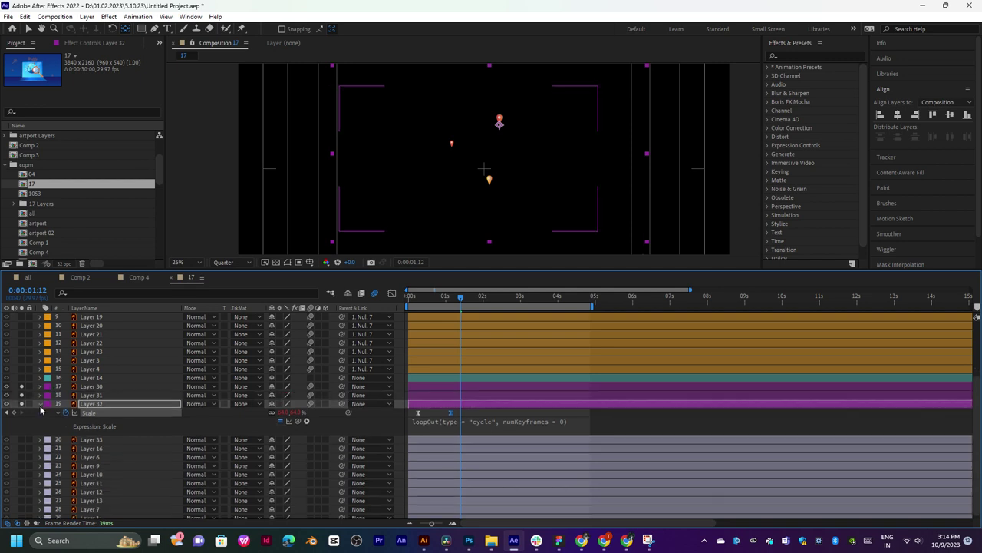
{"action": "left_click", "coordinate": [40, 405]}
{"action": "left_click", "coordinate": [94, 409], "text": "shift"}
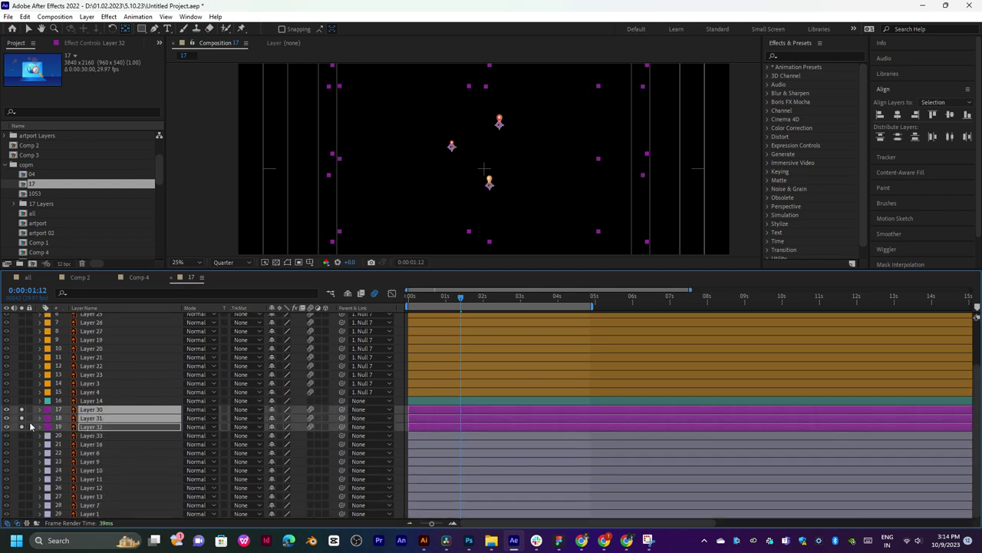
{"action": "left_click", "coordinate": [22, 411]}
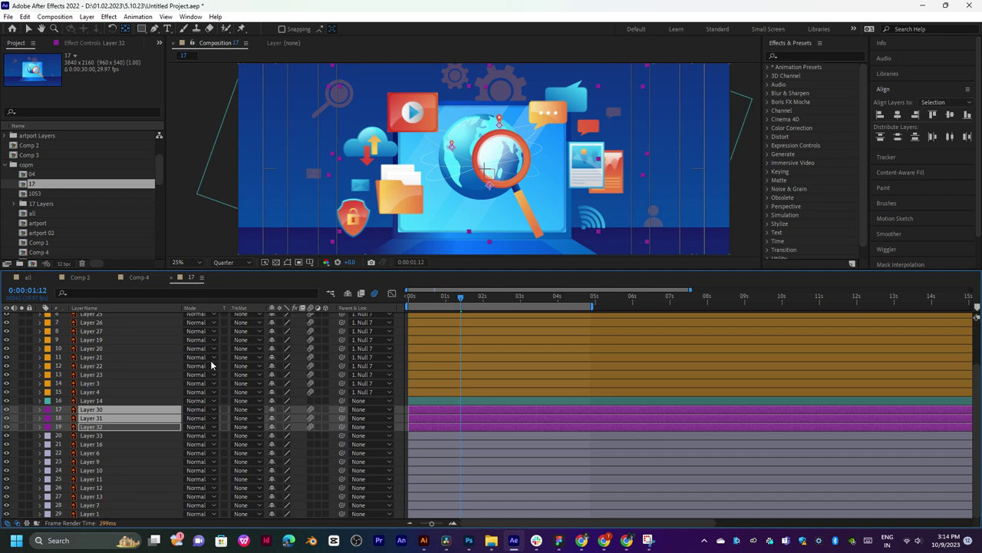
{"action": "left_click", "coordinate": [445, 296]}
{"action": "key", "text": "space"}
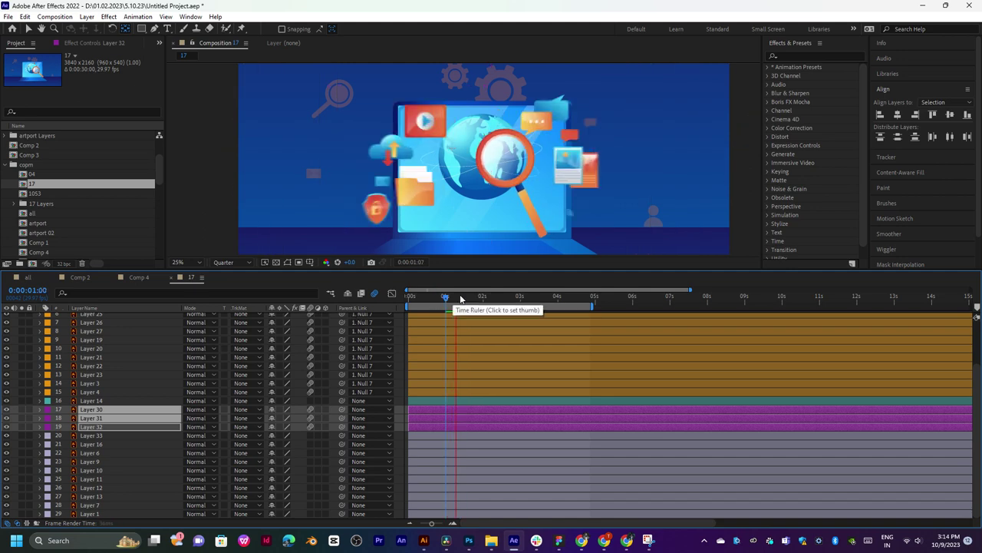
{"action": "left_click", "coordinate": [484, 301]}
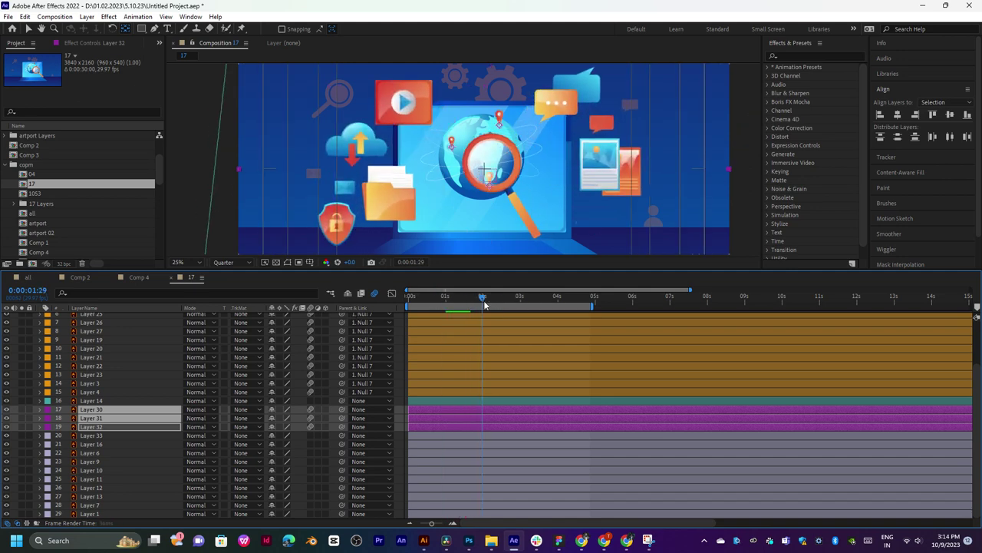
{"action": "mouse_move", "coordinate": [485, 304]}
{"action": "left_mouse_down"}
{"action": "mouse_move", "coordinate": [484, 315]}
{"action": "mouse_move", "coordinate": [519, 307]}
{"action": "left_mouse_up"}
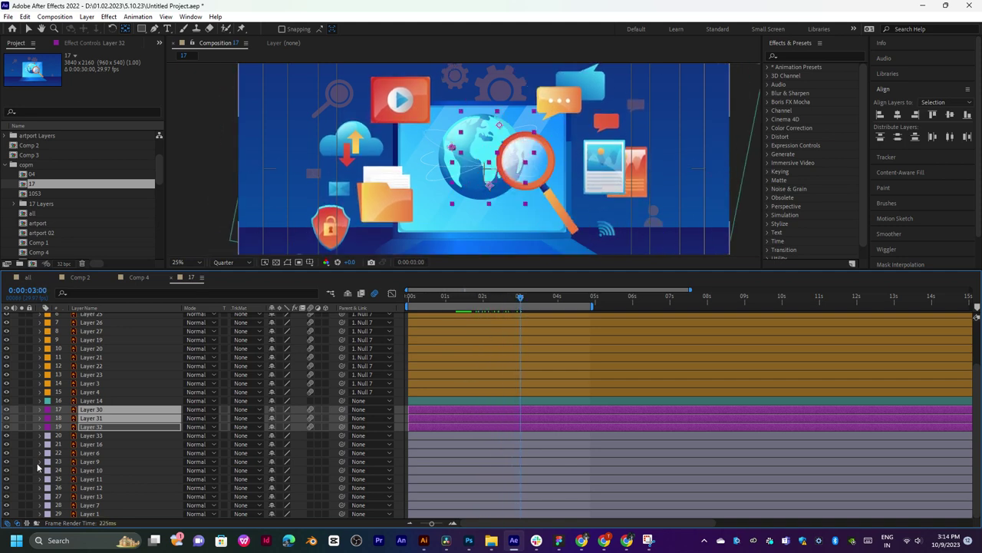
Pre-compose the three selected pin layers into Pre-comp 3.
{"action": "right_click", "coordinate": [108, 416]}
{"action": "left_click", "coordinate": [165, 347]}
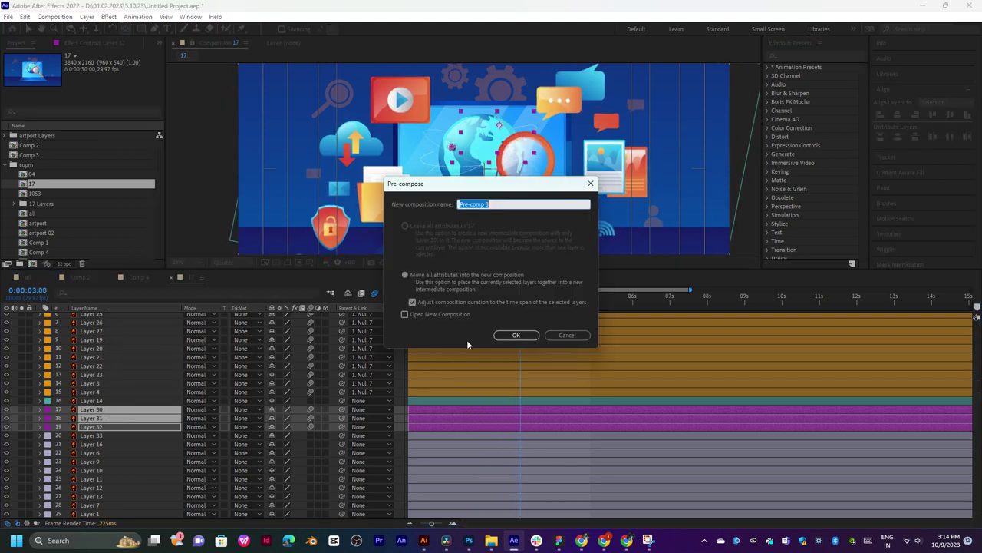
{"action": "left_click", "coordinate": [516, 335]}
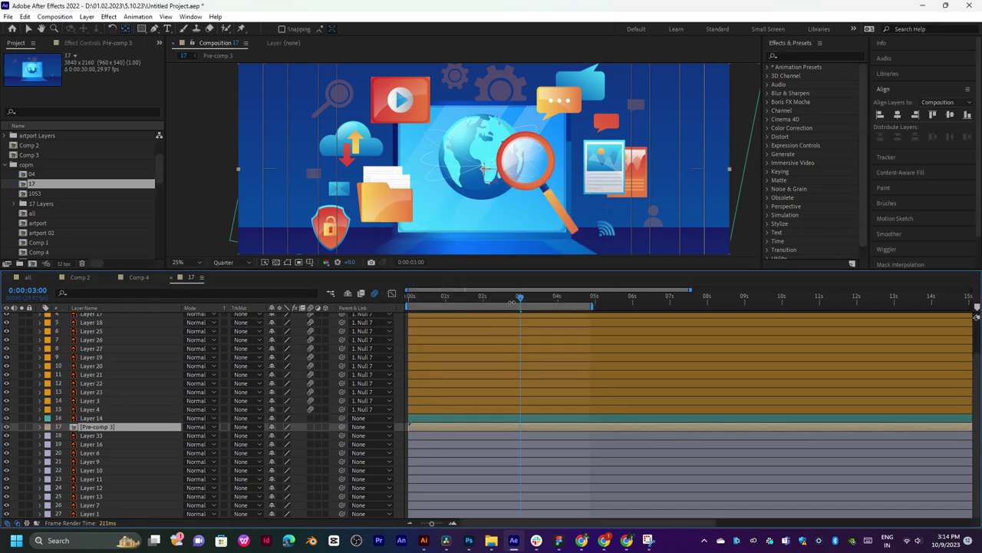
Preview the animation from 0:27 with the pre-comp, then select globe Layer 33.
{"action": "left_click_drag", "start_coordinate": [495, 302], "coordinate": [469, 301]}
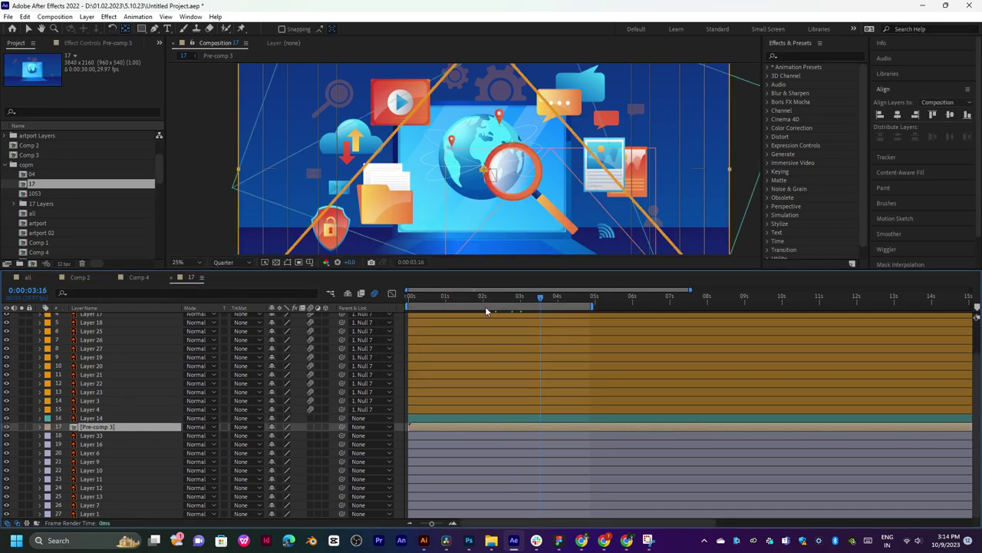
{"action": "left_click", "coordinate": [443, 298]}
{"action": "key", "text": "space"}
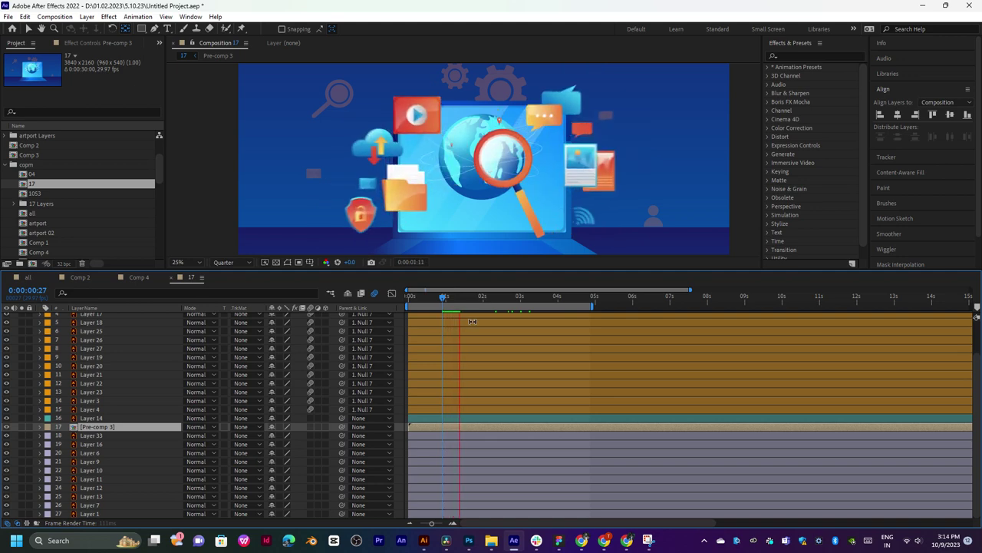
{"action": "scroll", "coordinate": [486, 170], "scroll_direction": "down", "scroll_amount": 1}
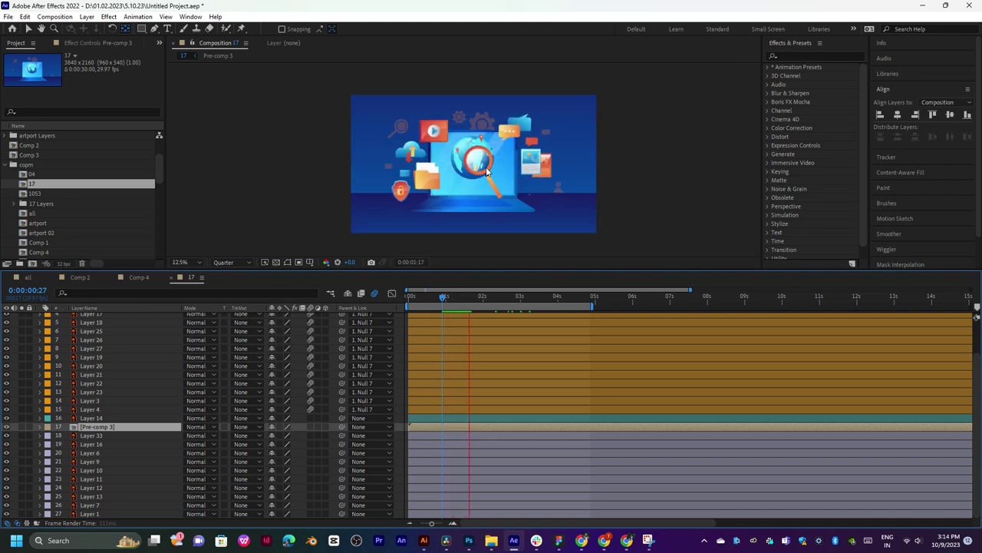
{"action": "key", "text": "space"}
{"action": "scroll", "coordinate": [486, 171], "scroll_direction": "up", "scroll_amount": 1}
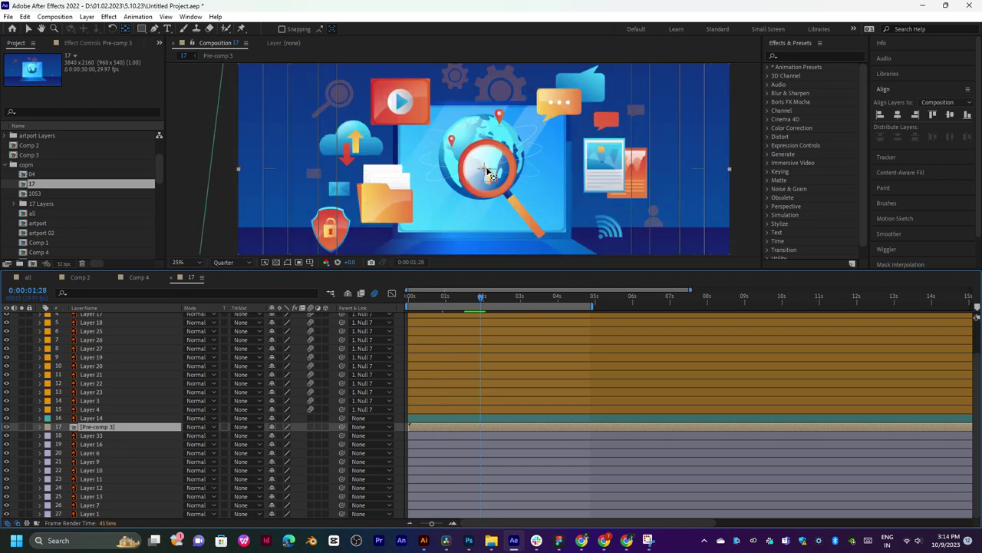
{"action": "left_click", "coordinate": [98, 436]}
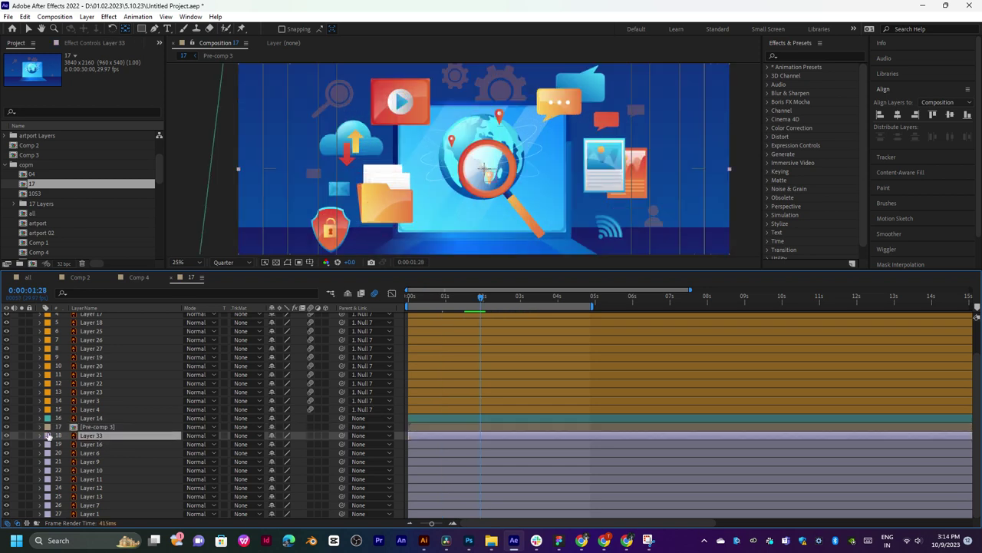
Solo globe Layer 33, briefly comparing it with the full composition.
{"action": "left_click", "coordinate": [23, 435]}
{"action": "left_click", "coordinate": [22, 436]}
{"action": "left_click", "coordinate": [21, 435]}
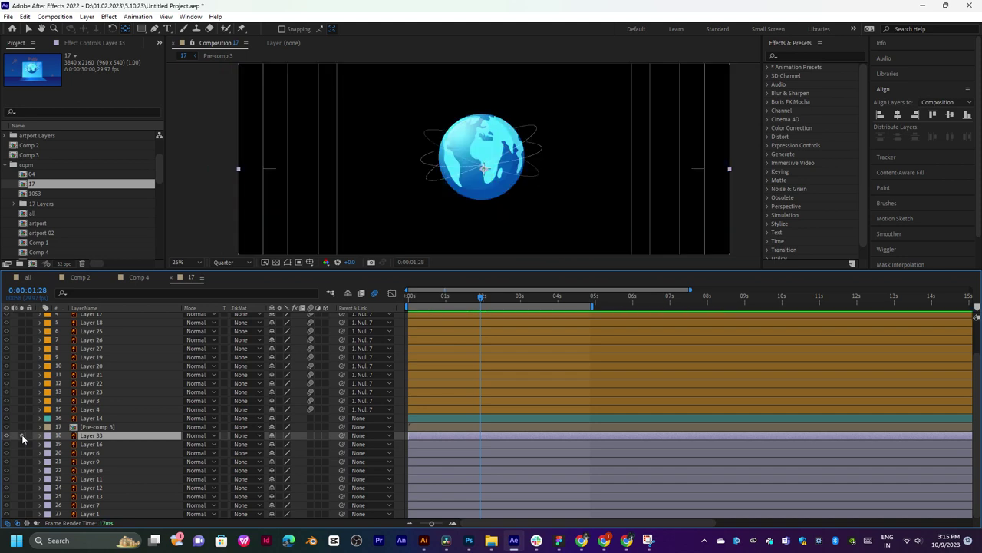
{"action": "scroll", "coordinate": [461, 185], "scroll_direction": "up", "scroll_amount": 2}
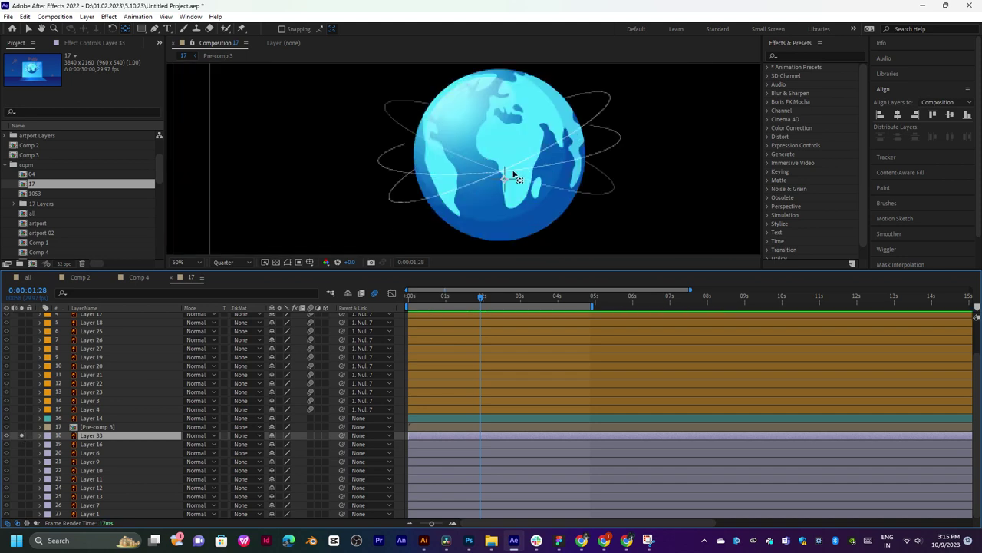
Centre the globe horizontally and vertically in the composition with the Align panel.
{"action": "left_click", "coordinate": [898, 115]}
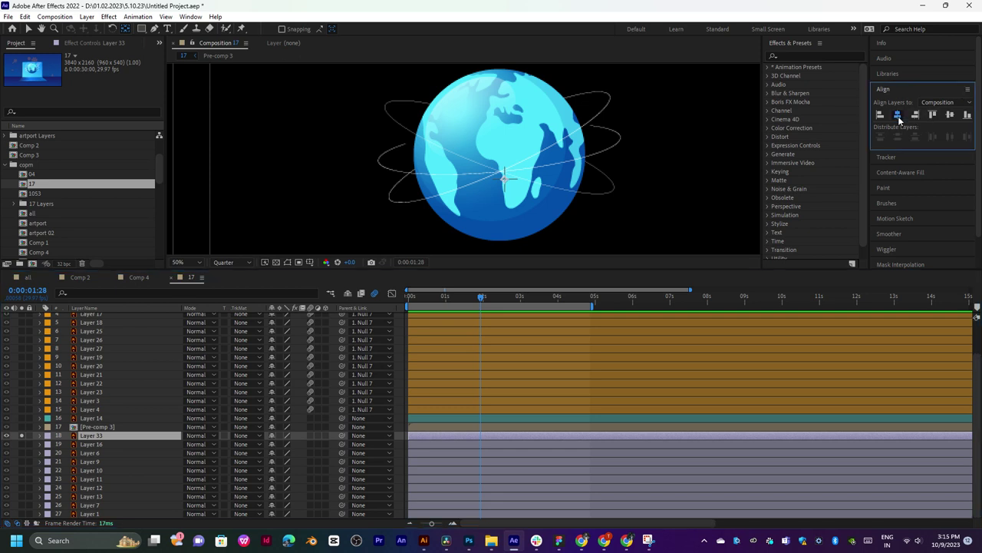
{"action": "left_click", "coordinate": [950, 115]}
{"action": "left_click", "coordinate": [504, 178]}
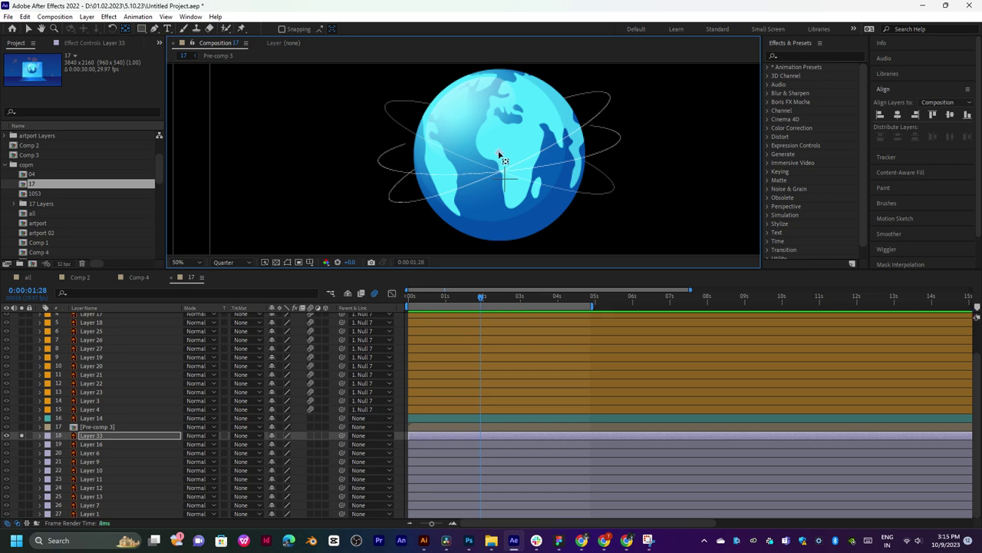
{"action": "scroll", "coordinate": [498, 156], "scroll_direction": "up", "scroll_amount": 2}
{"action": "scroll", "coordinate": [499, 156], "scroll_direction": "down", "scroll_amount": 2}
Keyframe Layer 33's Rotation at 0° at 1:14 and 30° at 0:15, then preview.
{"action": "key", "text": "r"}
{"action": "mouse_move", "coordinate": [280, 444]}
{"action": "left_mouse_down"}
{"action": "mouse_move", "coordinate": [331, 443]}
{"action": "mouse_move", "coordinate": [299, 452]}
{"action": "left_mouse_up"}
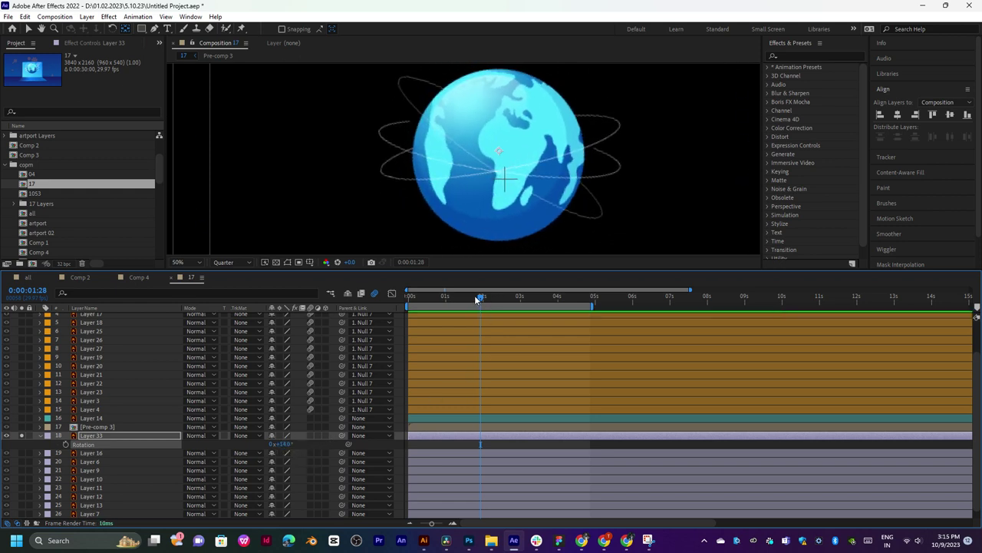
{"action": "left_click_drag", "start_coordinate": [475, 298], "coordinate": [461, 300]}
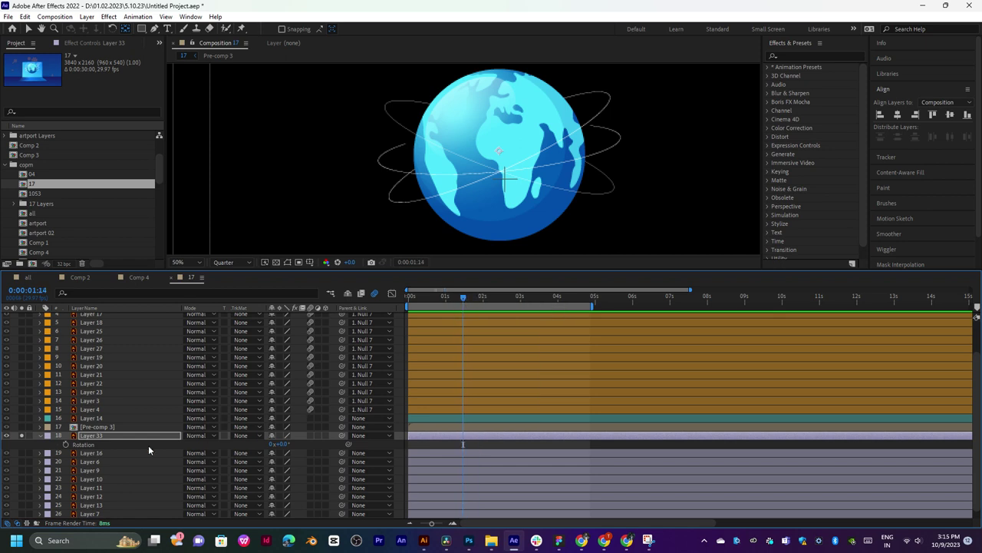
{"action": "left_click", "coordinate": [66, 444]}
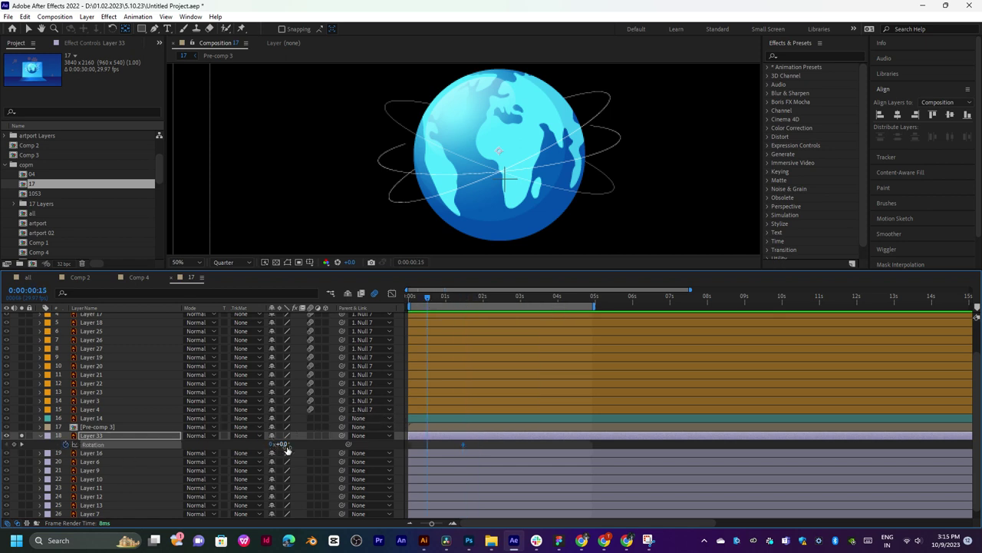
{"action": "left_click_drag", "start_coordinate": [284, 444], "coordinate": [301, 445]}
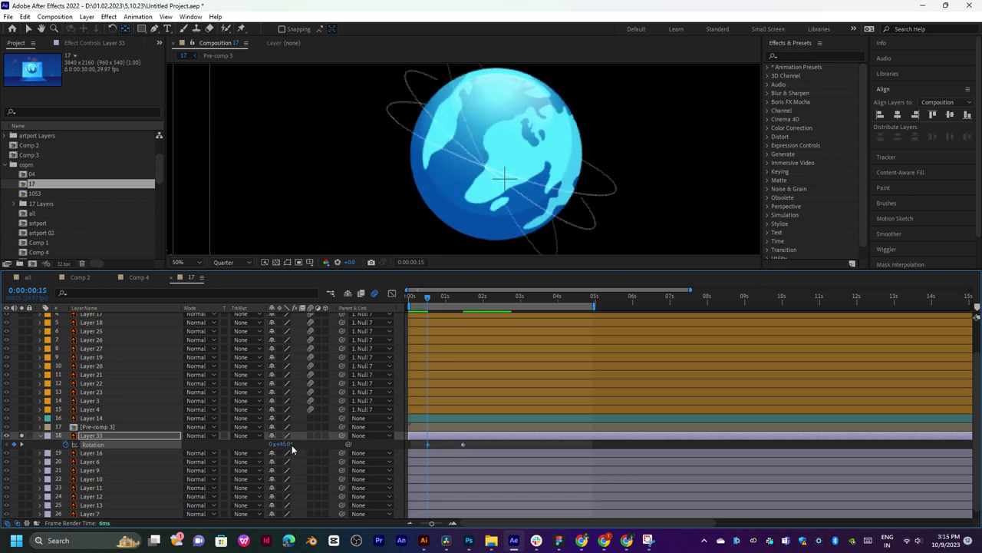
{"action": "left_click", "coordinate": [283, 445]}
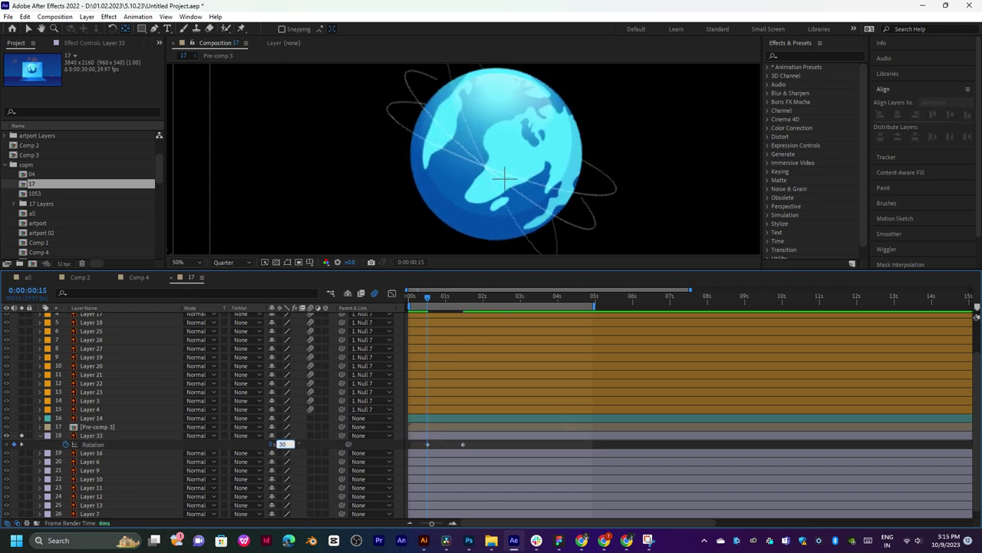
{"action": "key", "text": "Return"}
{"action": "key", "text": "space"}
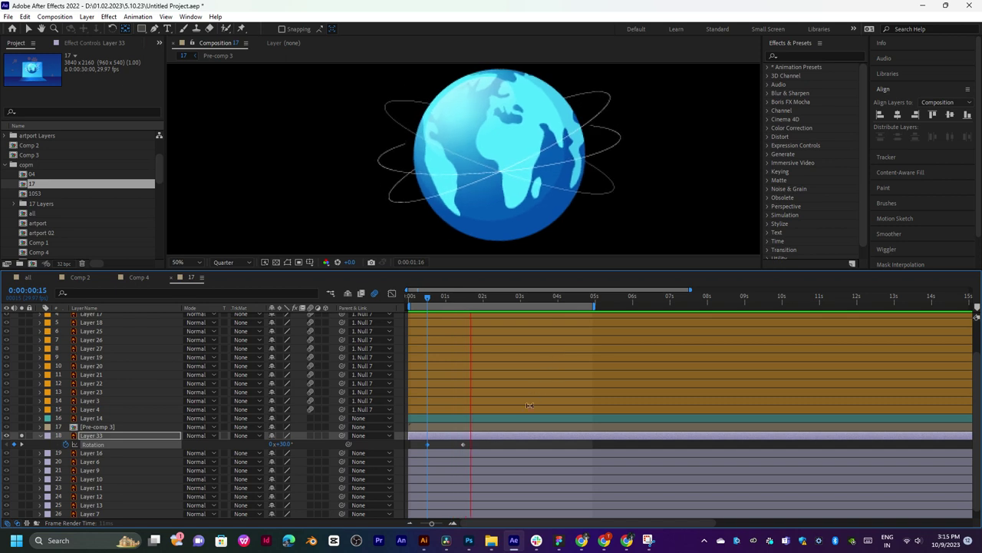
{"action": "left_click_drag", "start_coordinate": [463, 445], "coordinate": [474, 447]}
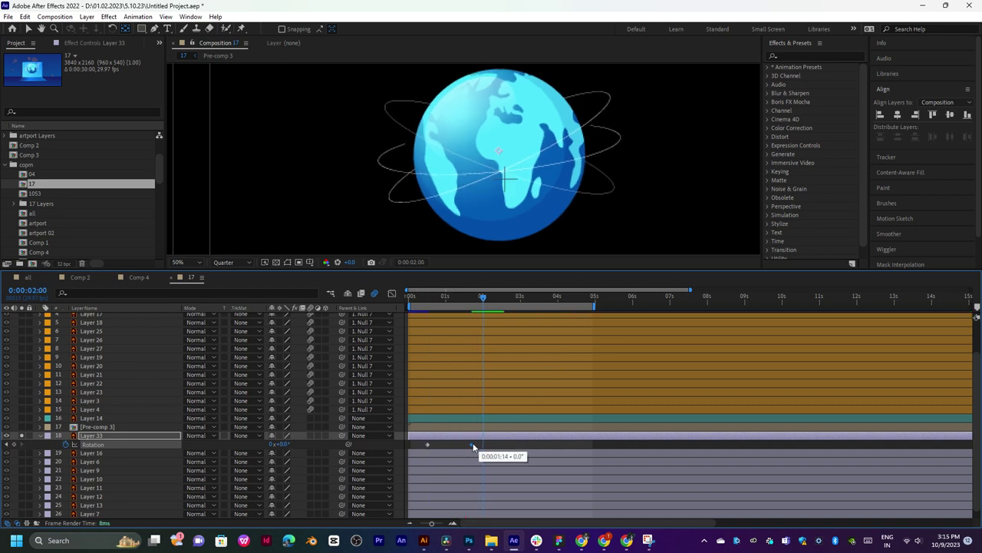
Change the 0:15 Rotation keyframe to 90° and preview the globe's swing.
{"action": "left_click", "coordinate": [424, 298]}
{"action": "key", "text": "space"}
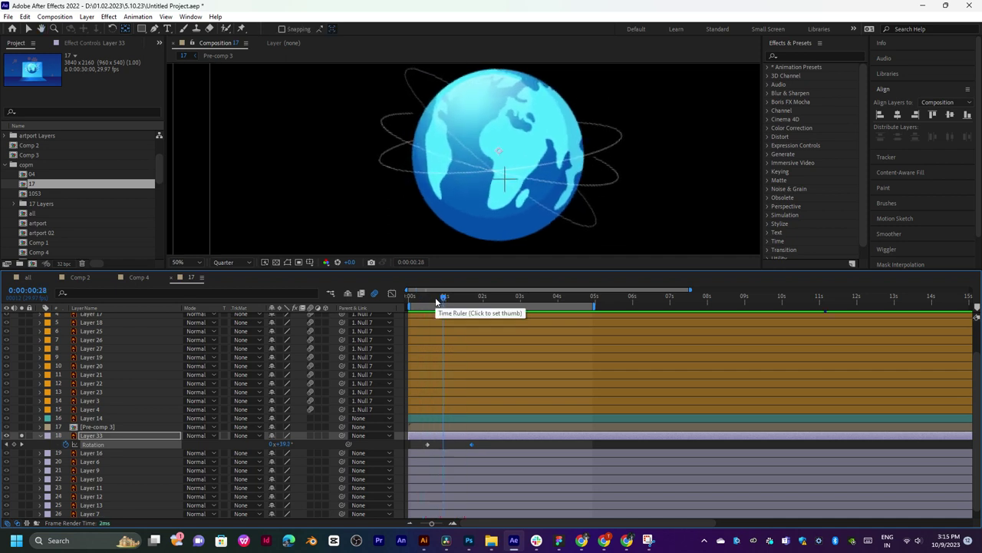
{"action": "left_click", "coordinate": [428, 300]}
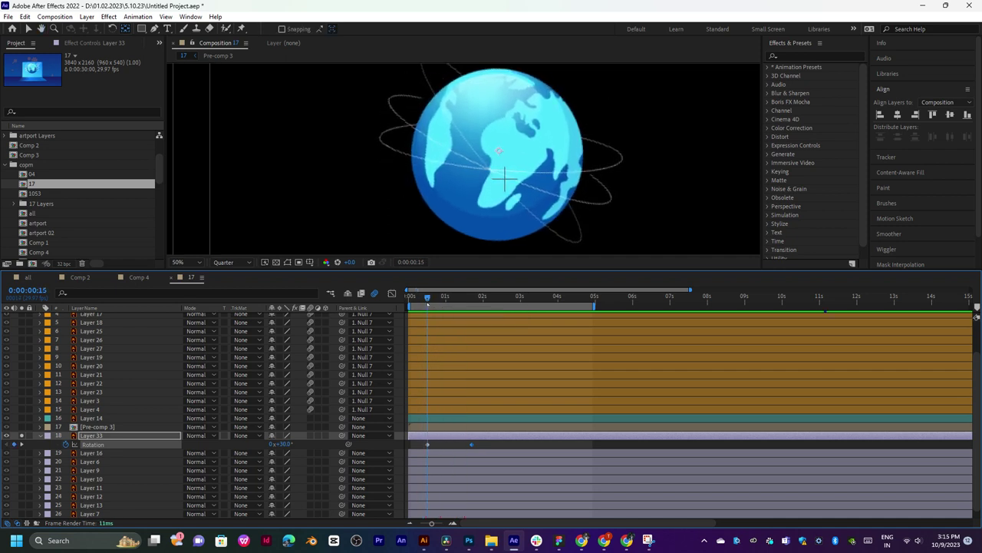
{"action": "left_click", "coordinate": [285, 444]}
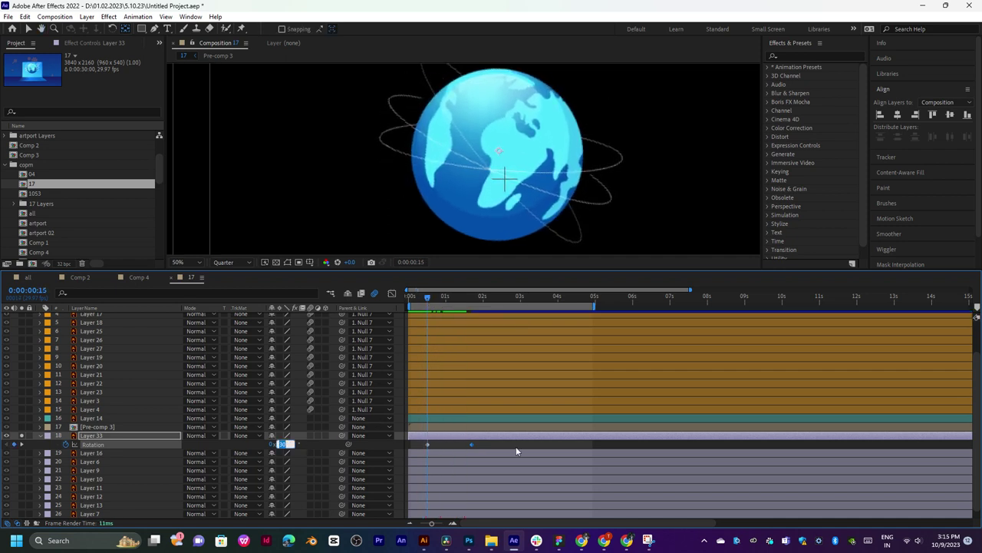
{"action": "type", "text": "90"}
{"action": "key", "text": "Return"}
{"action": "key", "text": "space"}
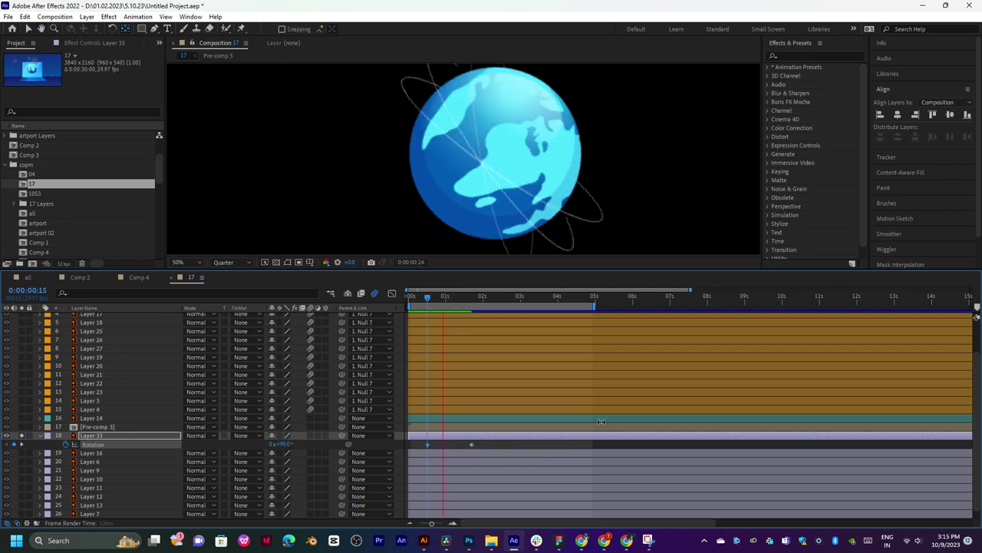
{"action": "left_click", "coordinate": [455, 300]}
{"action": "left_click", "coordinate": [428, 299]}
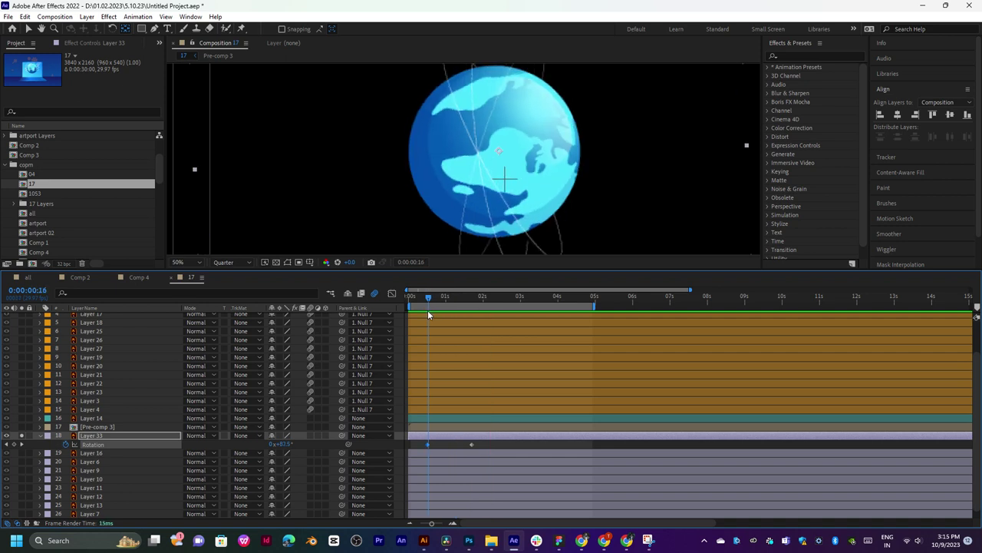
{"action": "key", "text": "space"}
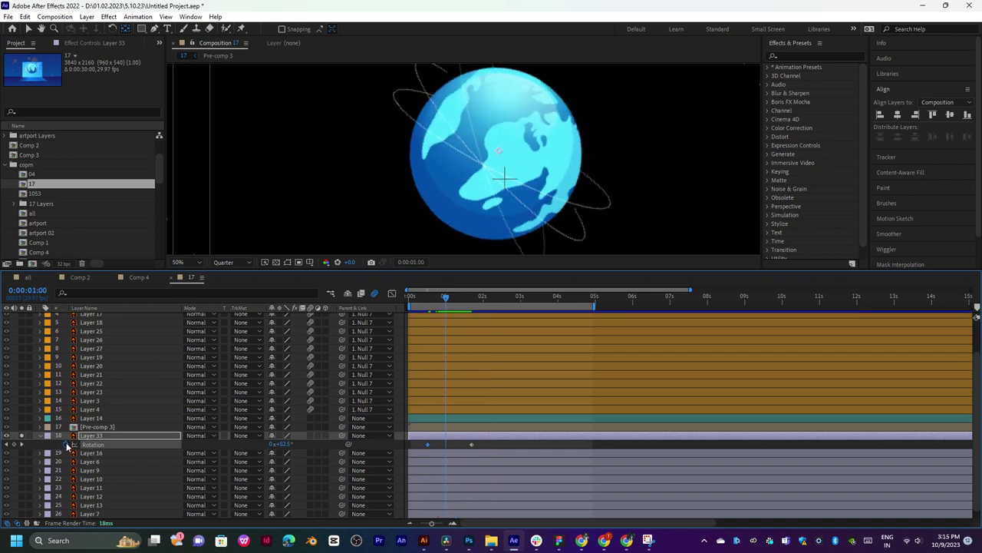
Add a value expression to the globe's Rotation and preview it.
{"action": "left_click", "coordinate": [66, 444], "text": "alt"}
{"action": "left_click", "coordinate": [306, 453]}
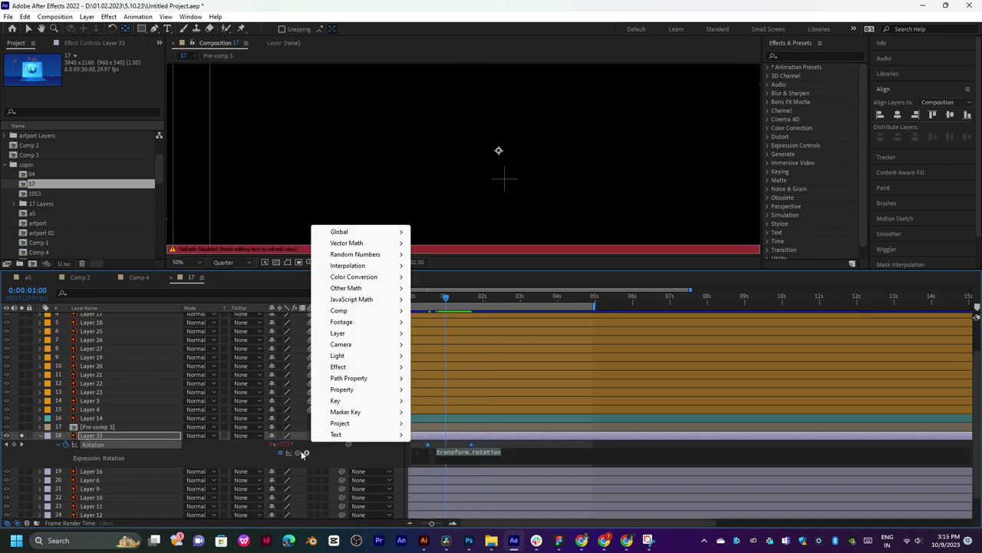
{"action": "mouse_move", "coordinate": [360, 401]}
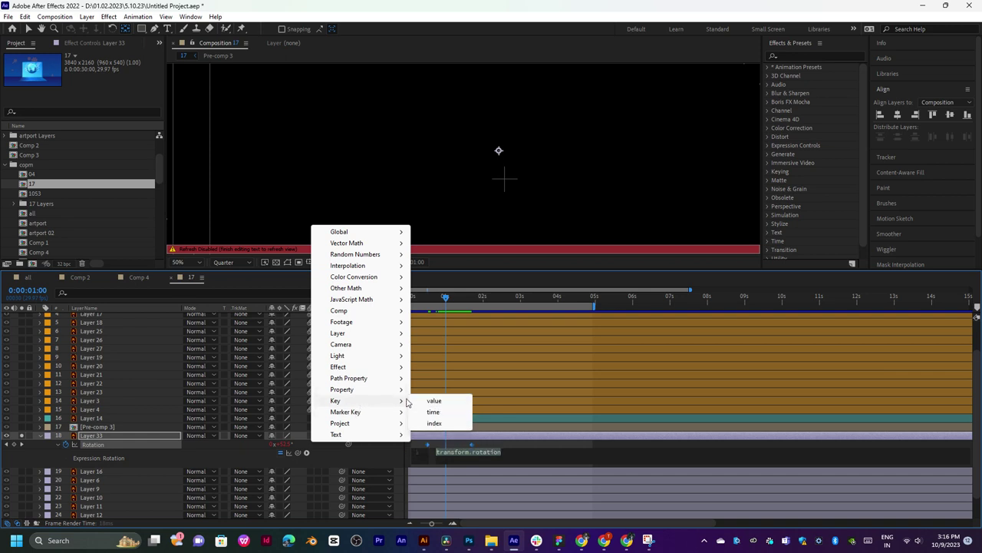
{"action": "left_click", "coordinate": [435, 400]}
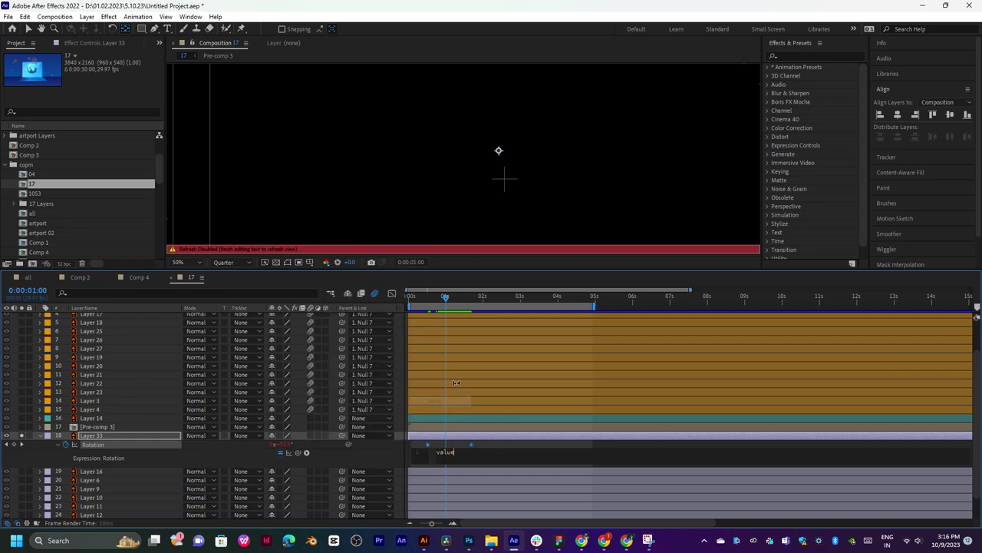
{"action": "left_click", "coordinate": [429, 303]}
{"action": "key", "text": "space"}
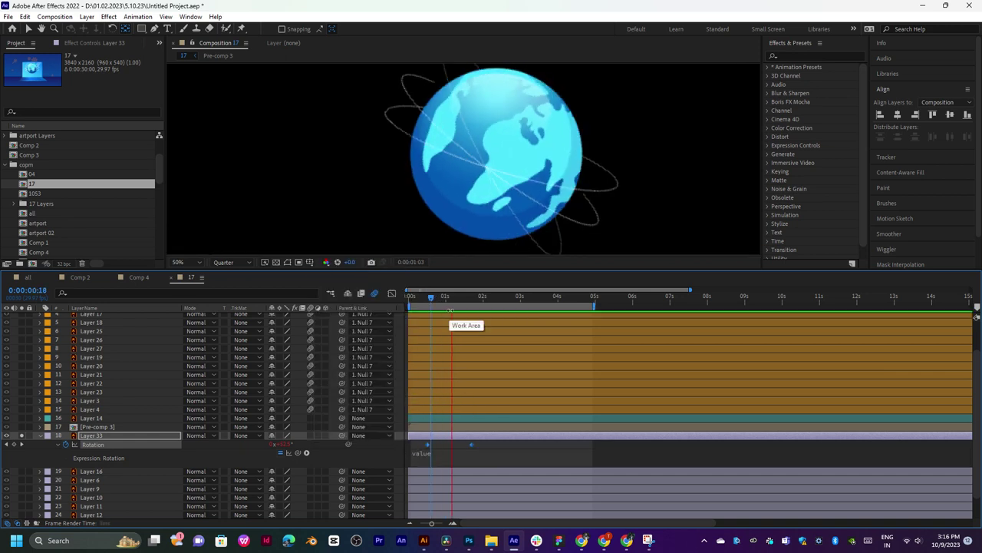
Replace it with loopOutDuration(type = "cycle", duration = 0) and scrub to check the loop.
{"action": "left_click", "coordinate": [306, 453]}
{"action": "mouse_move", "coordinate": [354, 390]}
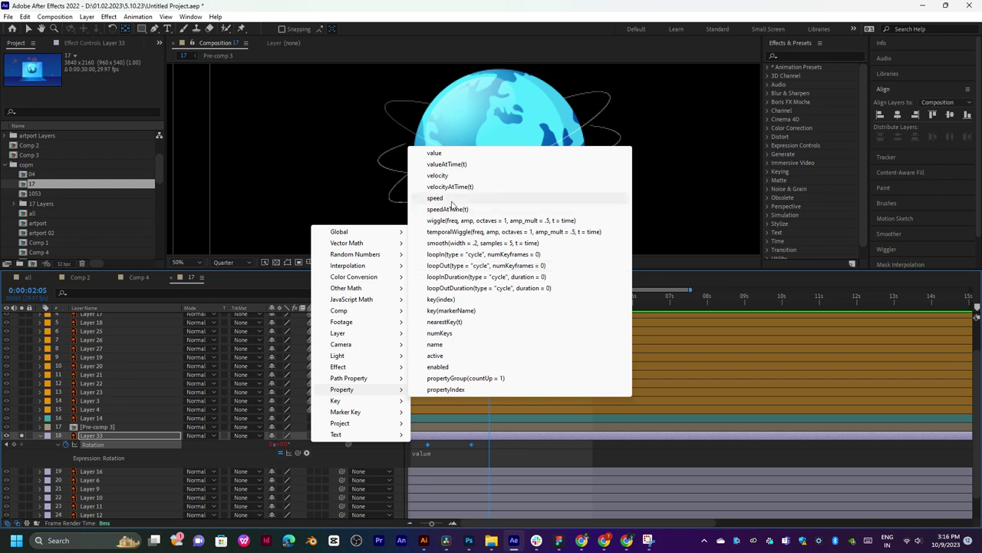
{"action": "left_click", "coordinate": [456, 289]}
{"action": "left_click_drag", "start_coordinate": [469, 300], "coordinate": [525, 297]}
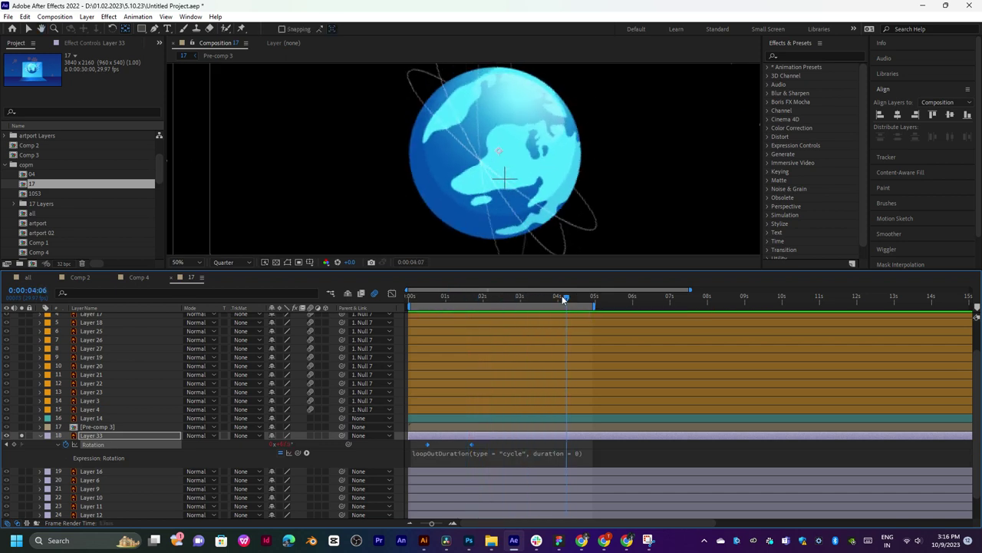
Set the globe's Rotation to -150° at 0:00:02:24 and preview the spin.
{"action": "left_click_drag", "start_coordinate": [525, 298], "coordinate": [450, 298]}
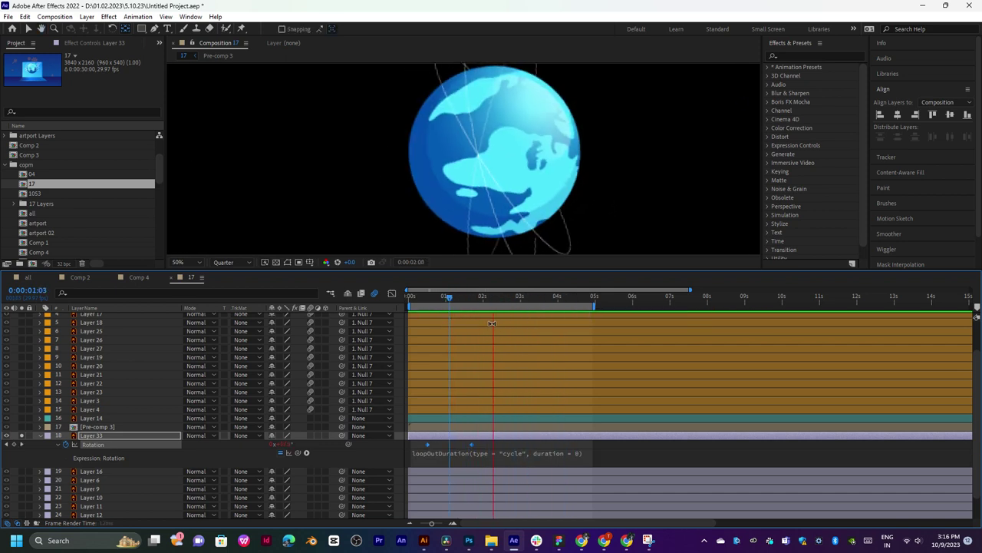
{"action": "key", "text": "space"}
{"action": "left_click", "coordinate": [429, 446]}
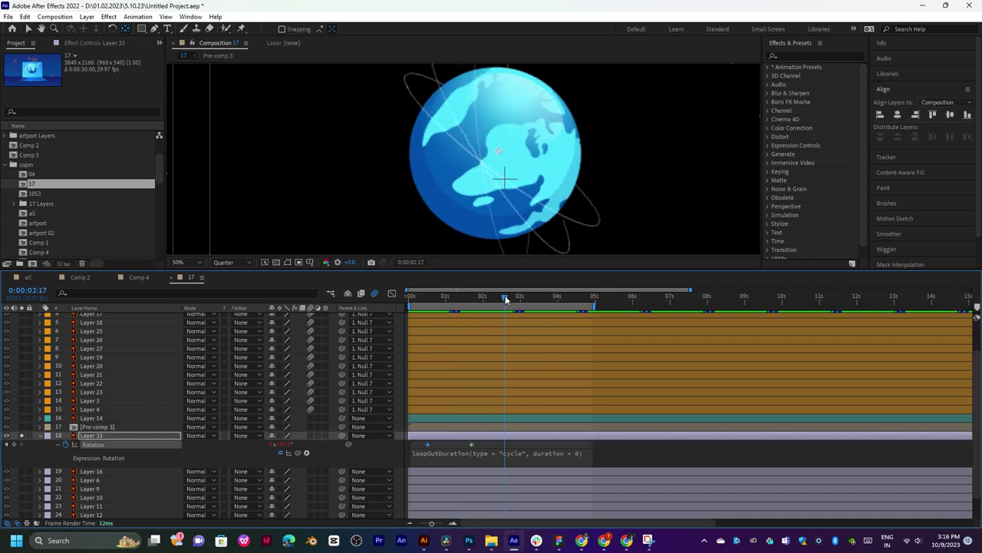
{"action": "left_click_drag", "start_coordinate": [518, 297], "coordinate": [488, 297]}
{"action": "key", "text": "space"}
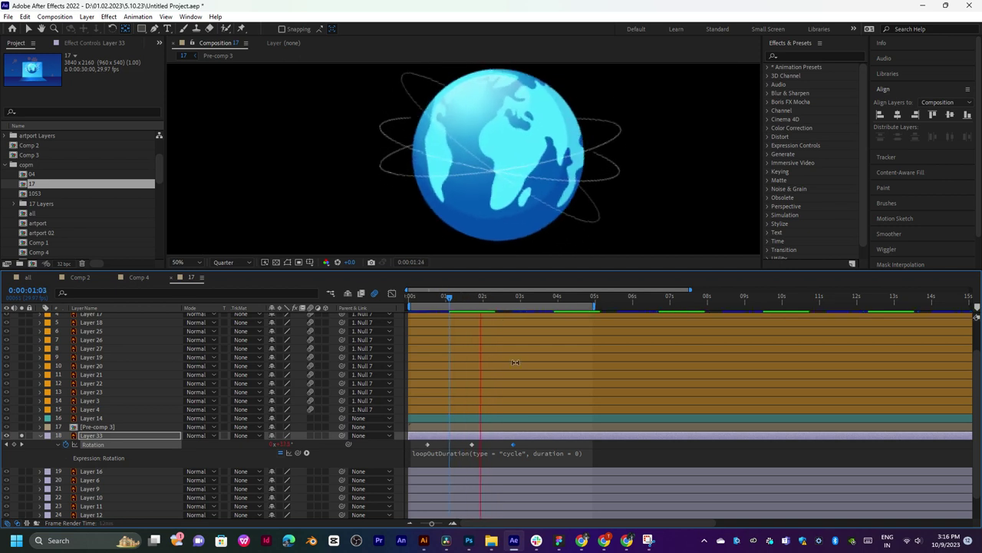
{"action": "key", "text": "space"}
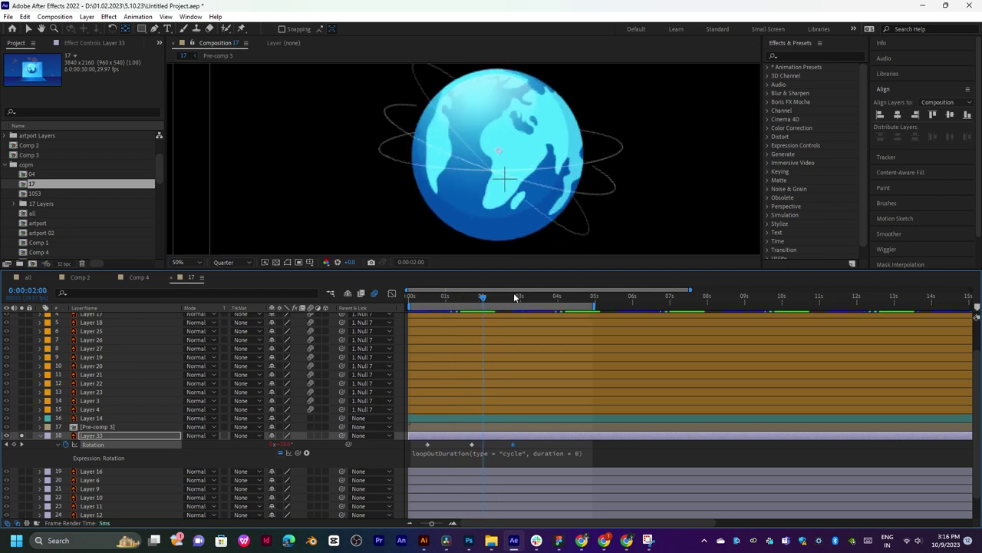
{"action": "left_click", "coordinate": [514, 295]}
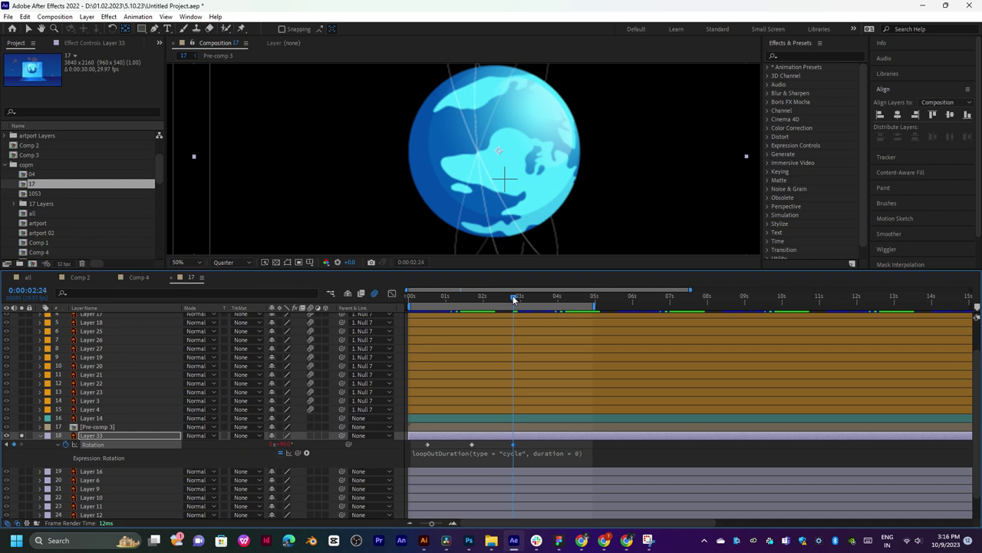
{"action": "left_click_drag", "start_coordinate": [284, 444], "coordinate": [208, 471]}
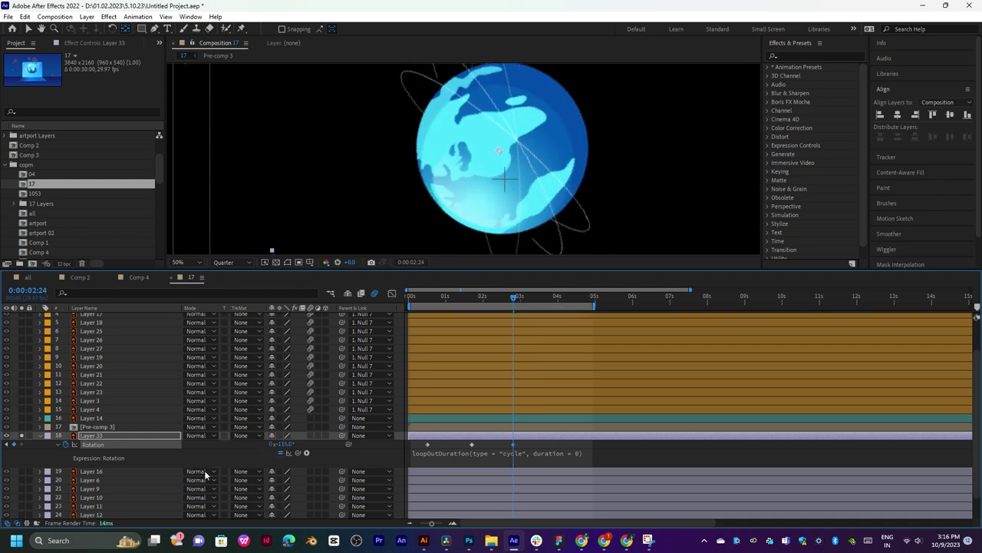
{"action": "left_click", "coordinate": [286, 444]}
{"action": "key", "text": "Return"}
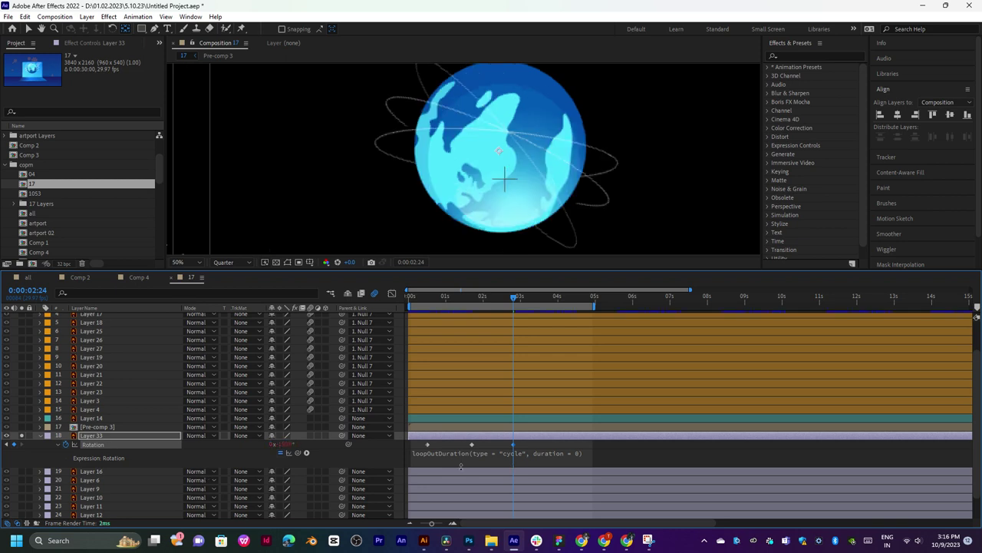
{"action": "left_click", "coordinate": [455, 298]}
{"action": "key", "text": "space"}
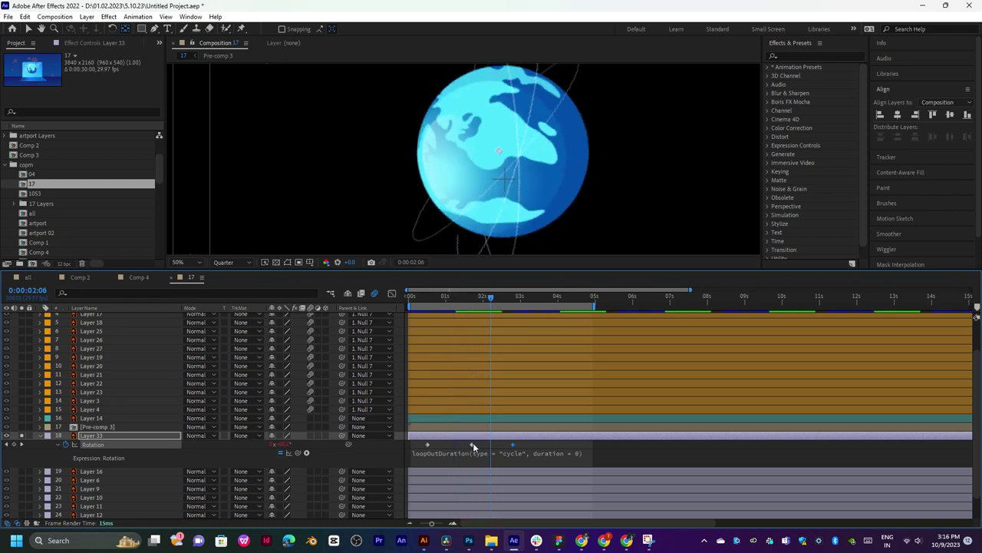
Delete the middle Rotation keyframe and spread the remaining two keyframes further apart.
{"action": "key", "text": "Delete"}
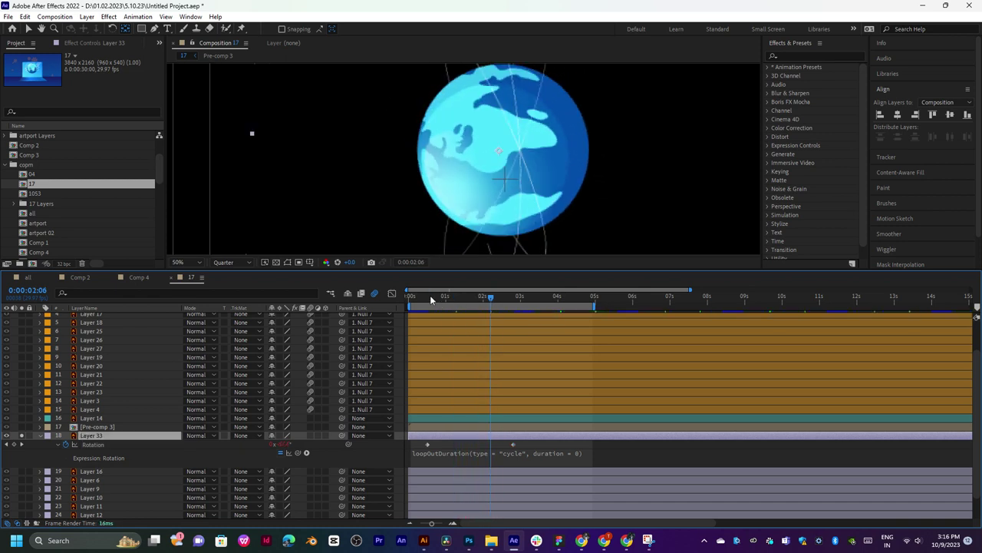
{"action": "left_click", "coordinate": [429, 299]}
{"action": "key", "text": "space"}
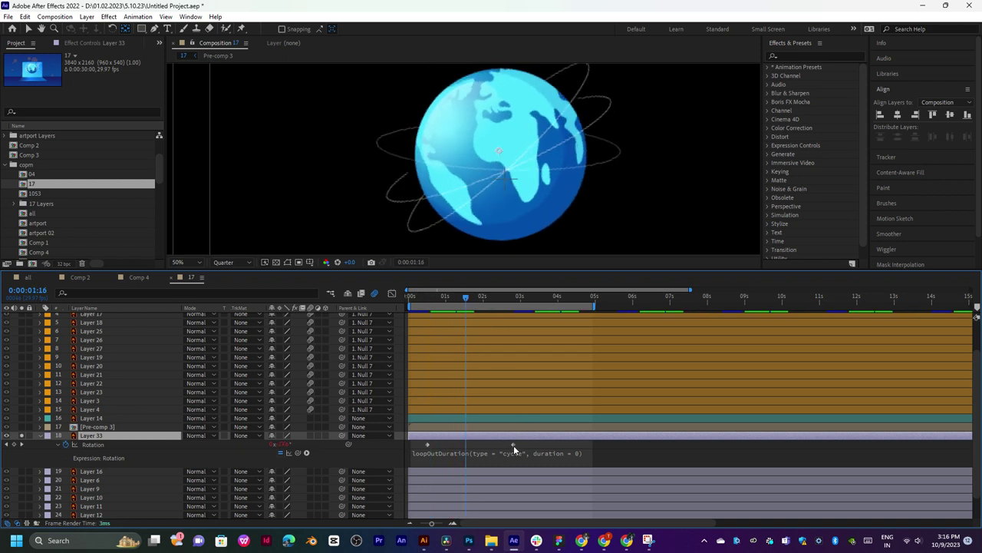
{"action": "left_click_drag", "start_coordinate": [514, 445], "coordinate": [649, 447]}
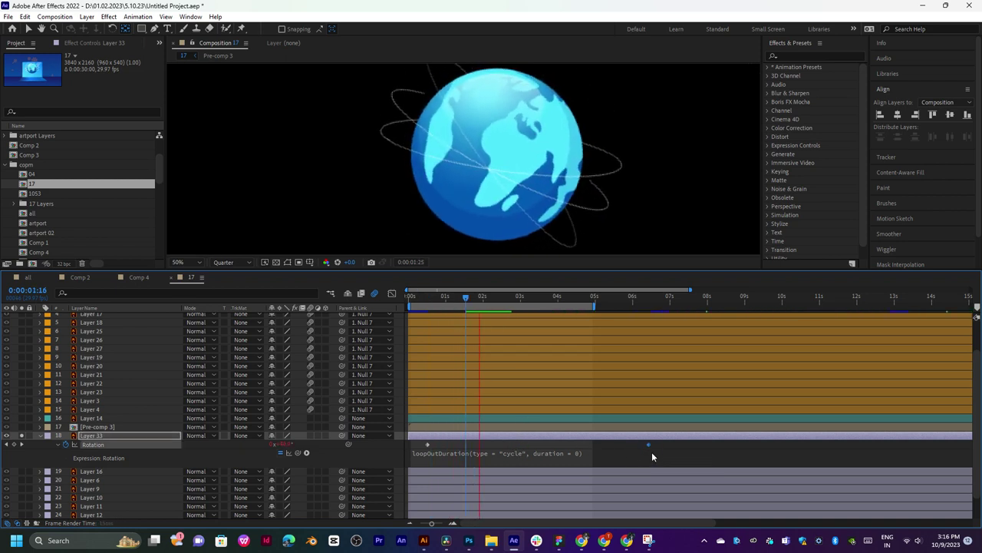
{"action": "left_click", "coordinate": [451, 308]}
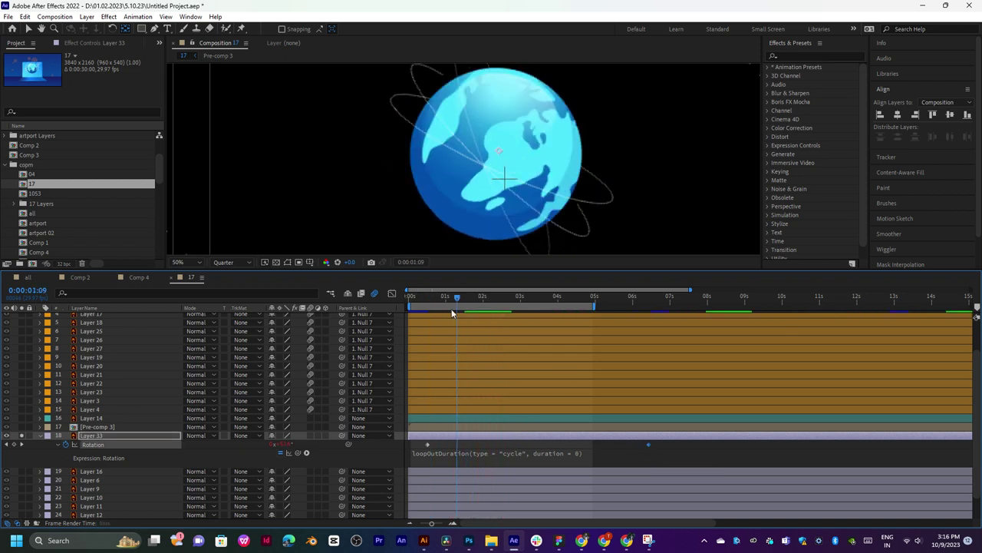
{"action": "left_click_drag", "start_coordinate": [451, 308], "coordinate": [430, 308]}
{"action": "mouse_move", "coordinate": [428, 444]}
{"action": "left_mouse_down"}
{"action": "mouse_move", "coordinate": [407, 444]}
{"action": "mouse_move", "coordinate": [411, 452]}
{"action": "left_mouse_up"}
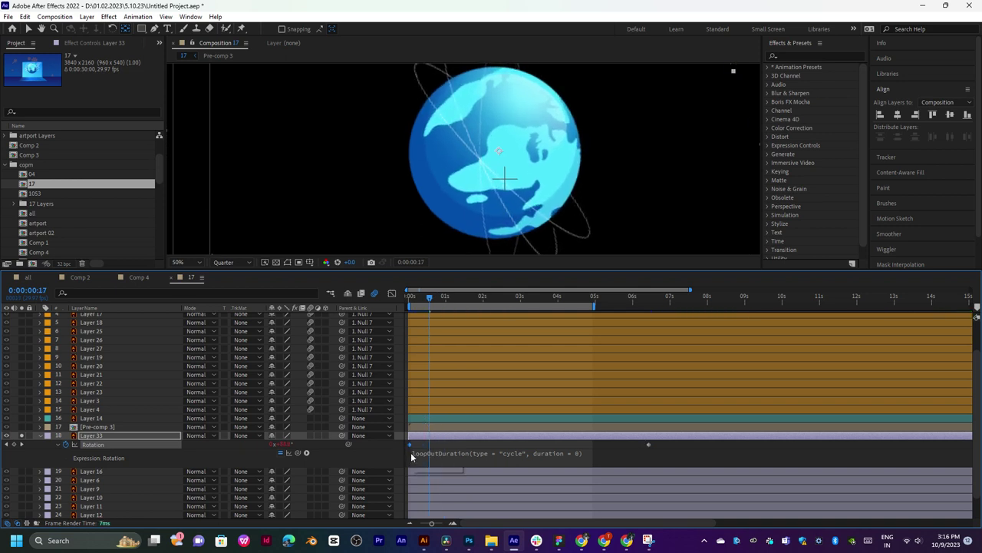
Preview and scrub through the slower looping globe rotation.
{"action": "key", "text": "space"}
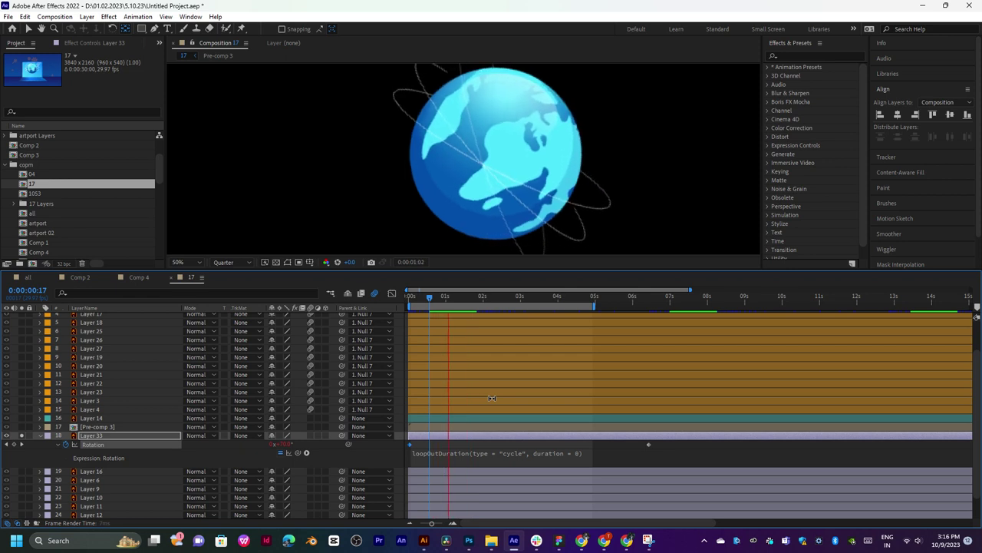
{"action": "key", "text": "space"}
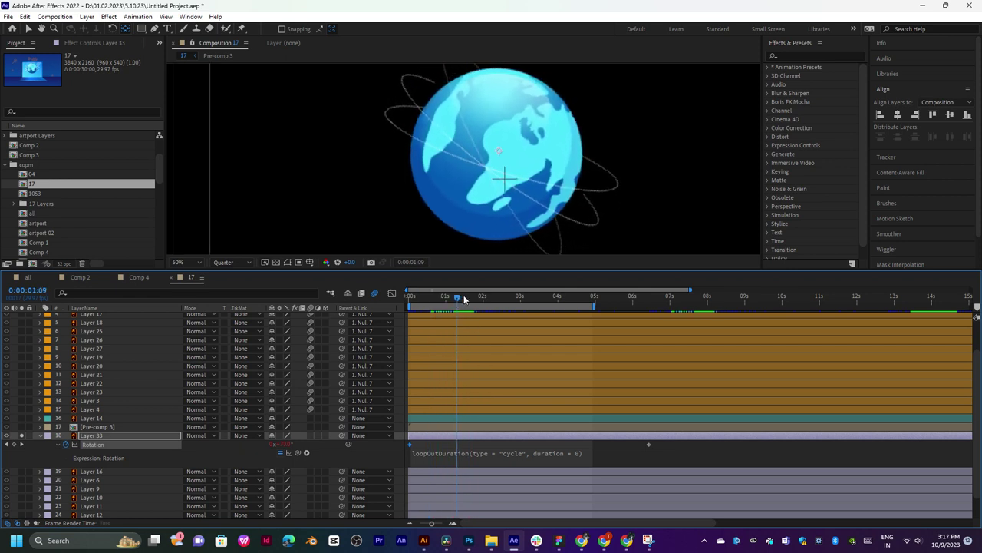
{"action": "key", "text": "space"}
{"action": "left_click", "coordinate": [512, 298]}
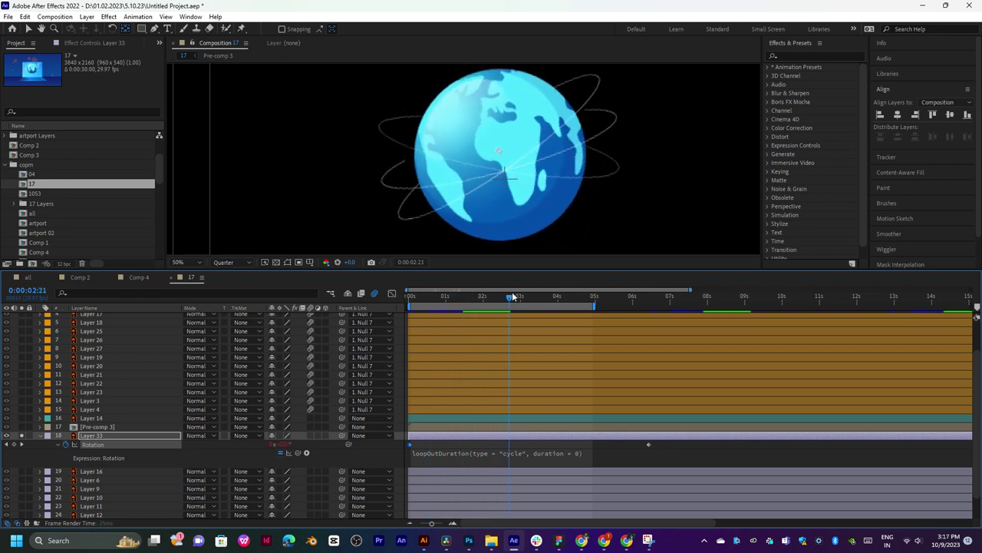
{"action": "left_click_drag", "start_coordinate": [513, 298], "coordinate": [672, 296]}
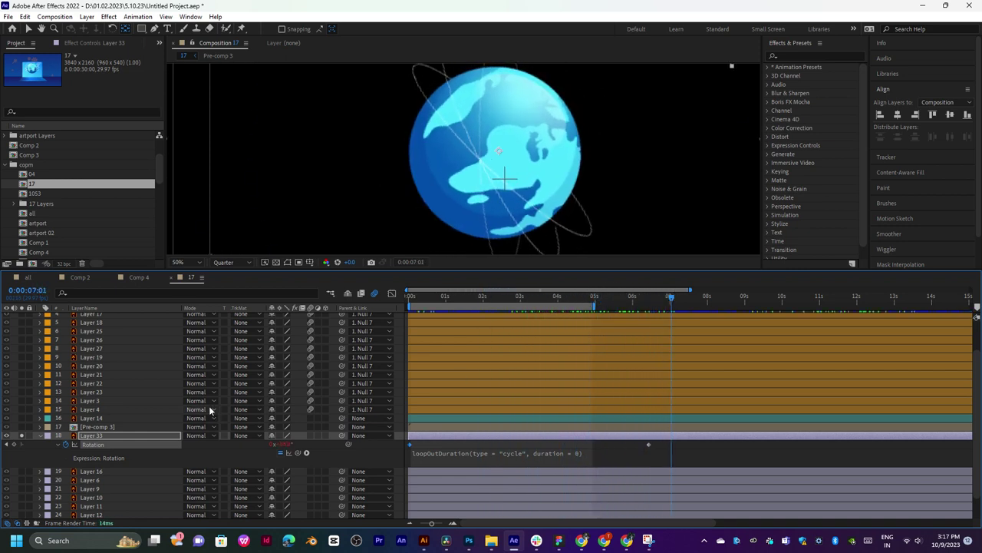
Unsolo the globe layer, then select and solo Layer 16, the laptop.
{"action": "left_click", "coordinate": [22, 435]}
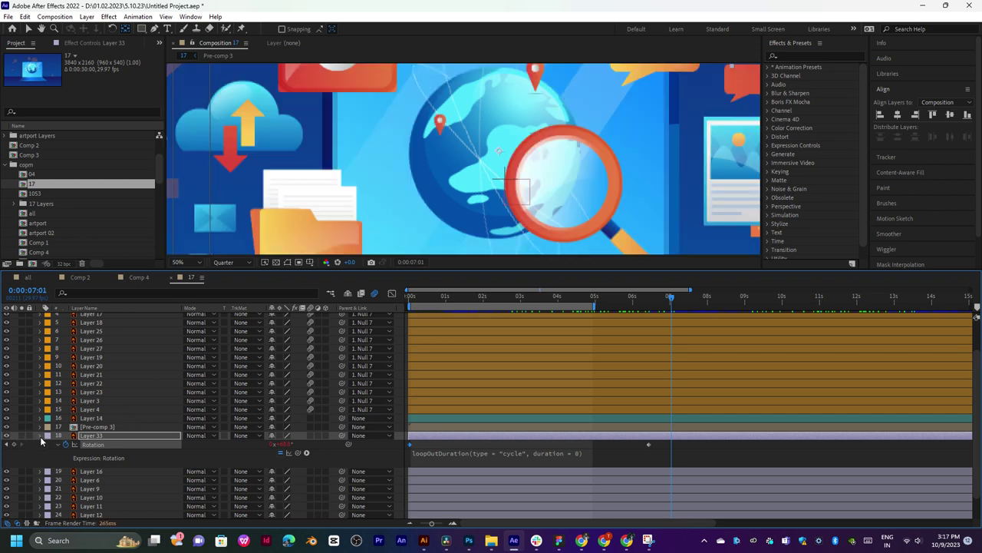
{"action": "left_click", "coordinate": [40, 436]}
{"action": "left_click", "coordinate": [115, 427]}
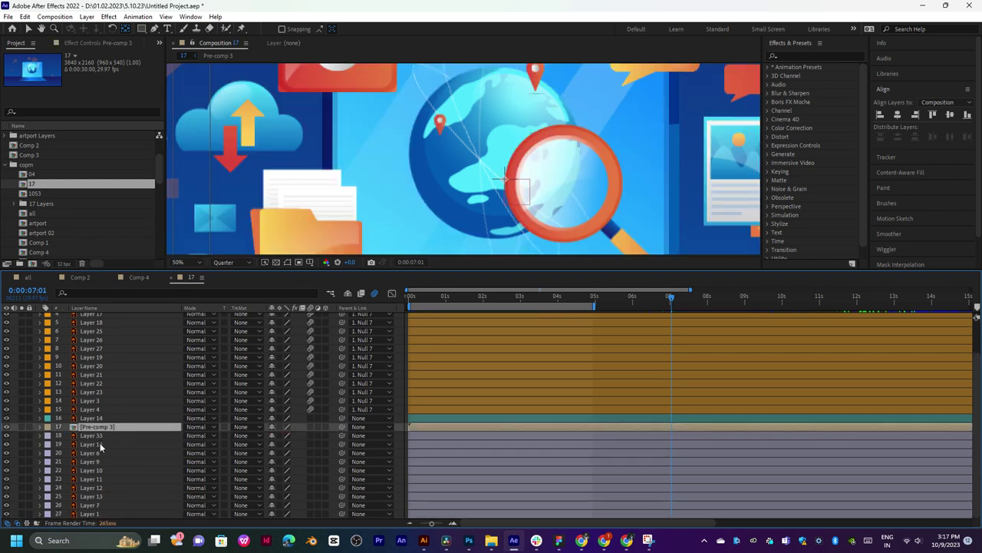
{"action": "left_click", "coordinate": [100, 445]}
{"action": "left_click", "coordinate": [22, 444]}
{"action": "left_click", "coordinate": [22, 444]}
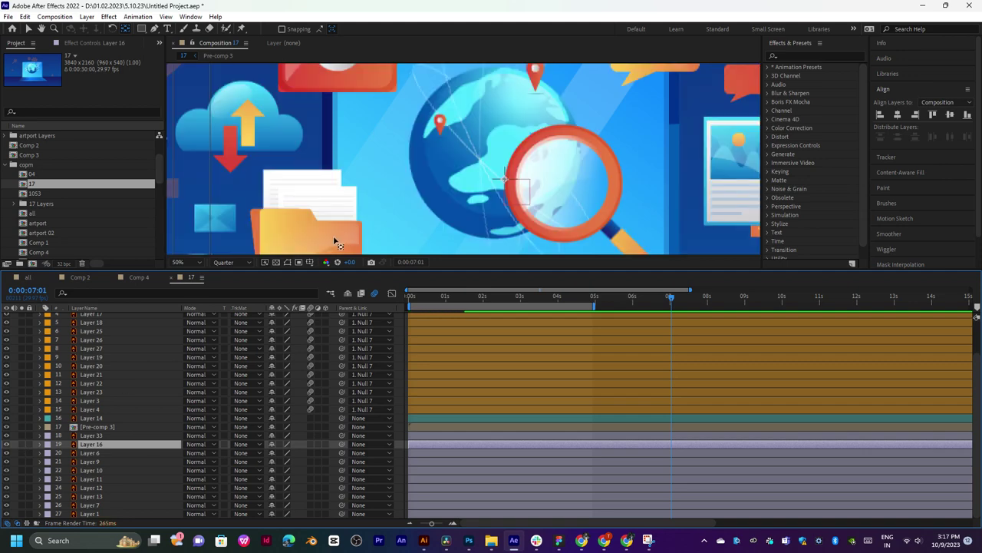
{"action": "scroll", "coordinate": [418, 174], "scroll_direction": "down", "scroll_amount": 3}
{"action": "scroll", "coordinate": [418, 174], "scroll_direction": "down", "scroll_amount": 2}
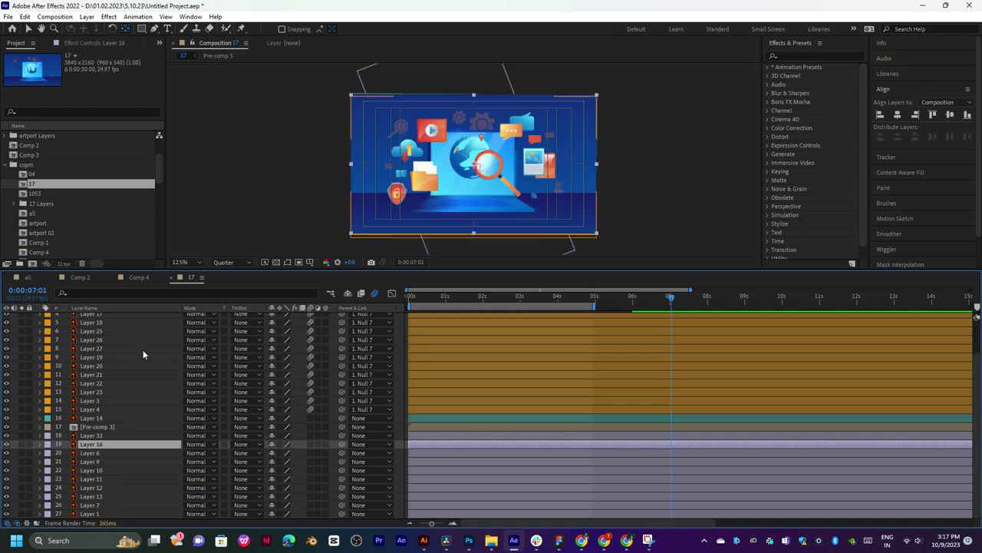
{"action": "left_click", "coordinate": [23, 444]}
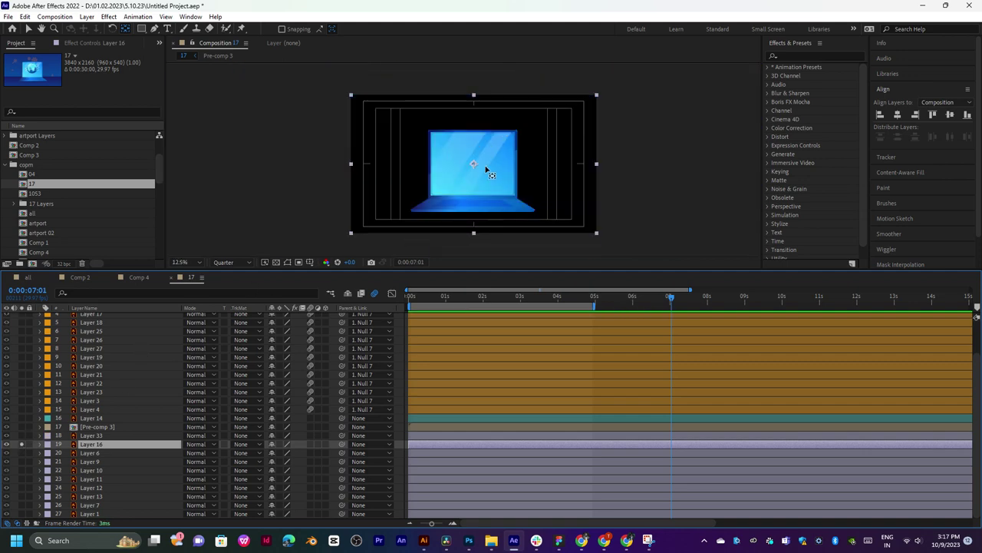
Drag the laptop's anchor point down to its base and reframe the view.
{"action": "left_click_drag", "start_coordinate": [473, 164], "coordinate": [472, 196]}
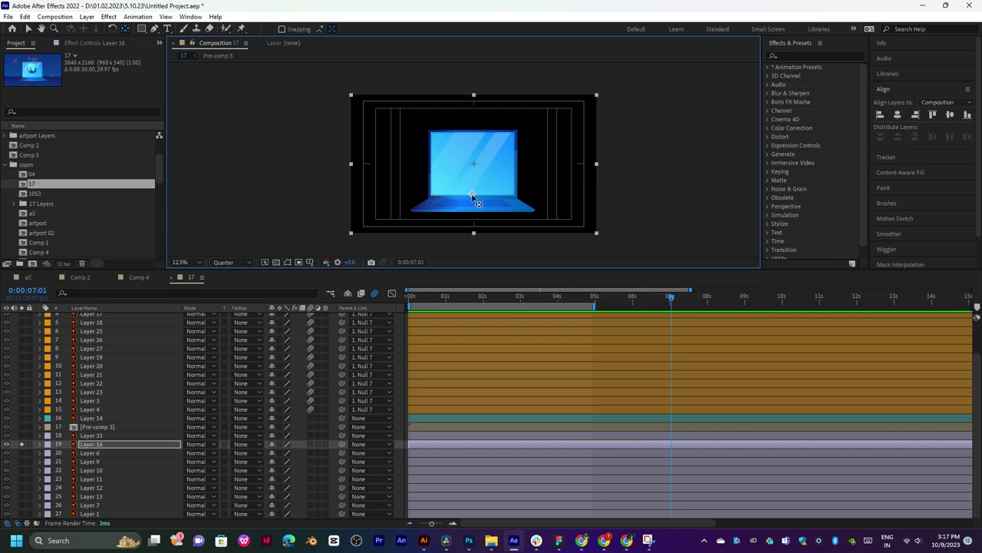
{"action": "scroll", "coordinate": [473, 198], "scroll_direction": "up", "scroll_amount": 4}
{"action": "scroll", "coordinate": [474, 198], "scroll_direction": "down", "scroll_amount": 4}
{"action": "scroll", "coordinate": [484, 198], "scroll_direction": "up", "scroll_amount": 2}
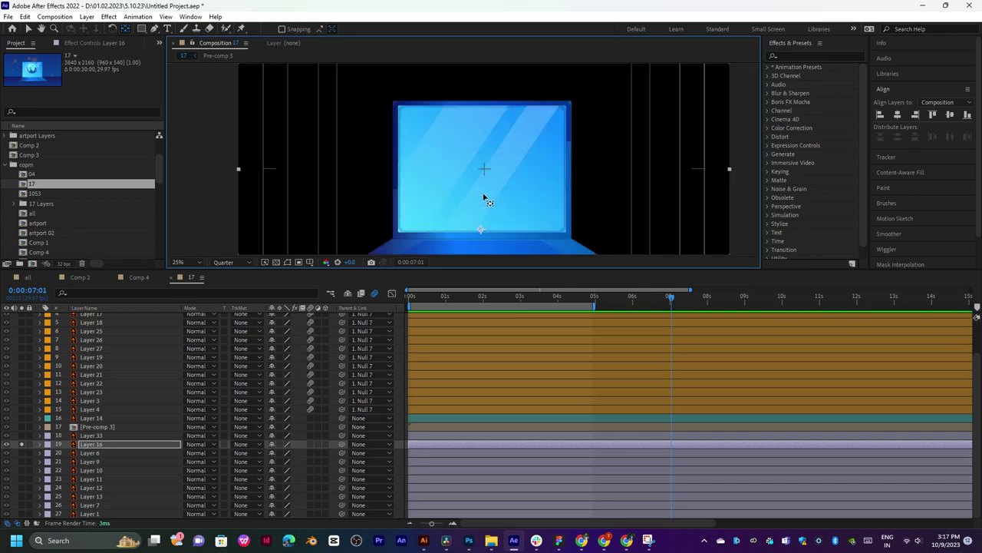
{"action": "mouse_move", "coordinate": [485, 198]}
{"action": "left_mouse_down"}
{"action": "mouse_move", "coordinate": [495, 121]}
{"action": "mouse_move", "coordinate": [496, 171]}
{"action": "left_mouse_up"}
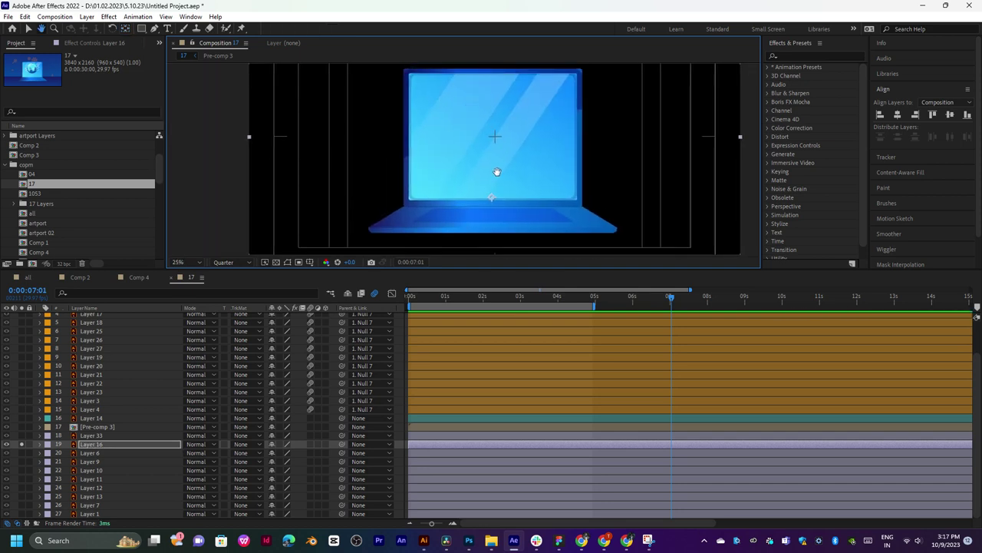
{"action": "scroll", "coordinate": [506, 221], "scroll_direction": "down", "scroll_amount": 2}
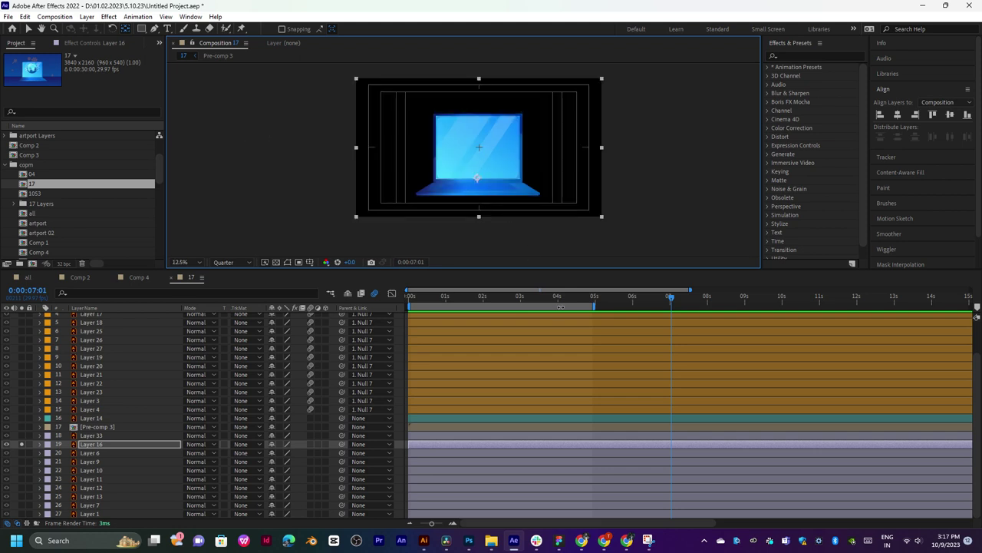
{"action": "left_click_drag", "start_coordinate": [436, 296], "coordinate": [443, 305]}
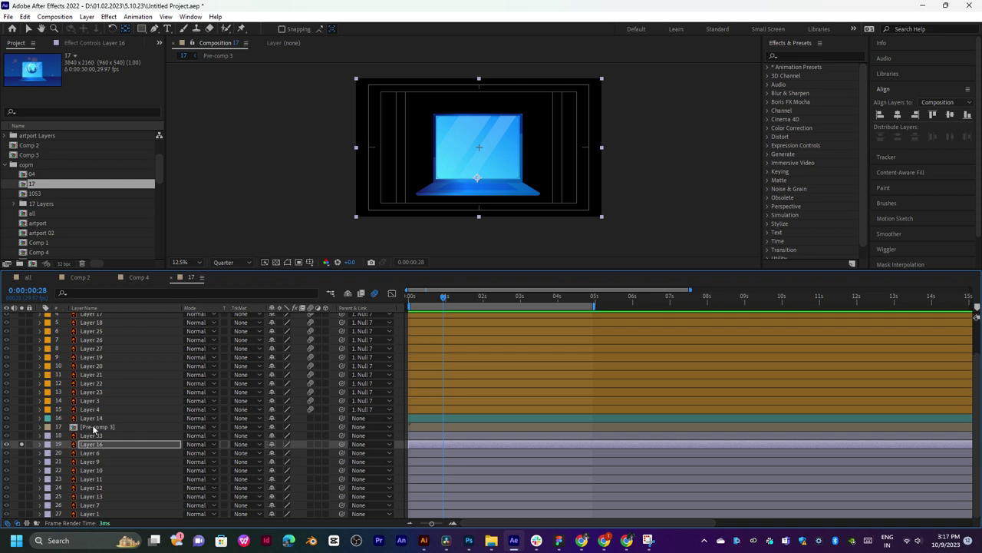
Keyframe the laptop's Scale, try 0% at frame 17, and preview the grow-in.
{"action": "key", "text": "s"}
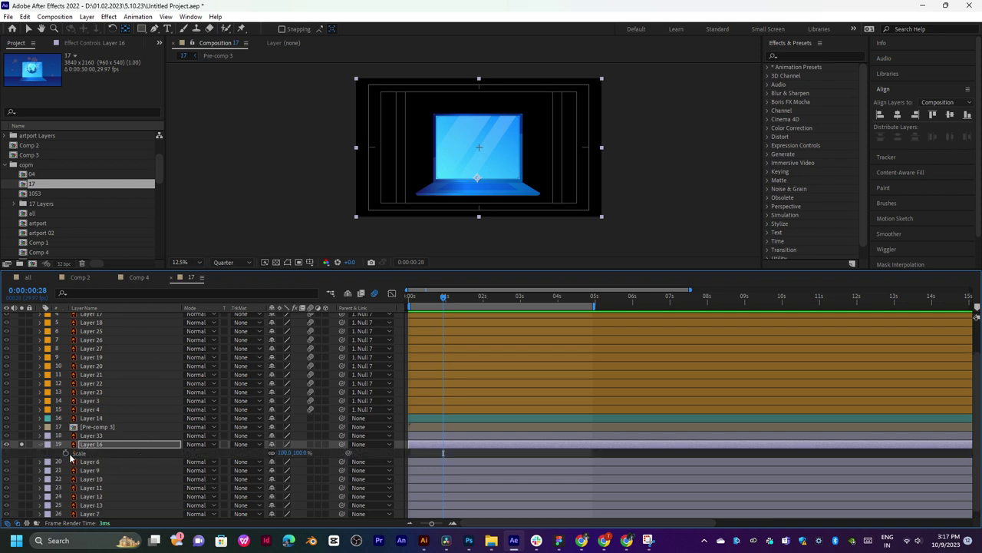
{"action": "left_click", "coordinate": [66, 452]}
{"action": "left_click", "coordinate": [430, 299]}
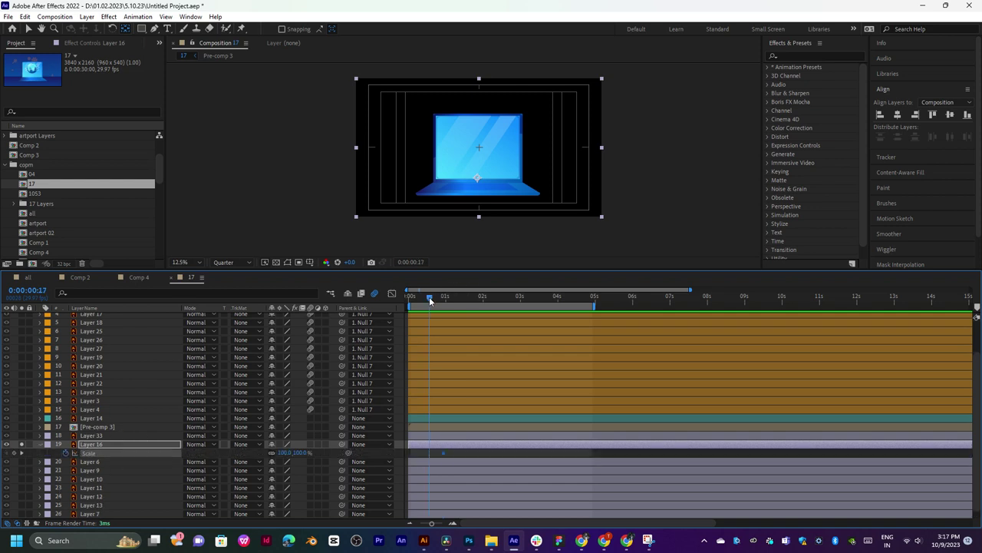
{"action": "mouse_move", "coordinate": [283, 452]}
{"action": "left_mouse_down"}
{"action": "mouse_move", "coordinate": [304, 453]}
{"action": "mouse_move", "coordinate": [260, 455]}
{"action": "mouse_move", "coordinate": [284, 453]}
{"action": "left_mouse_up"}
{"action": "left_click", "coordinate": [285, 453]}
{"action": "type", "text": "00.0"}
{"action": "key", "text": "Return"}
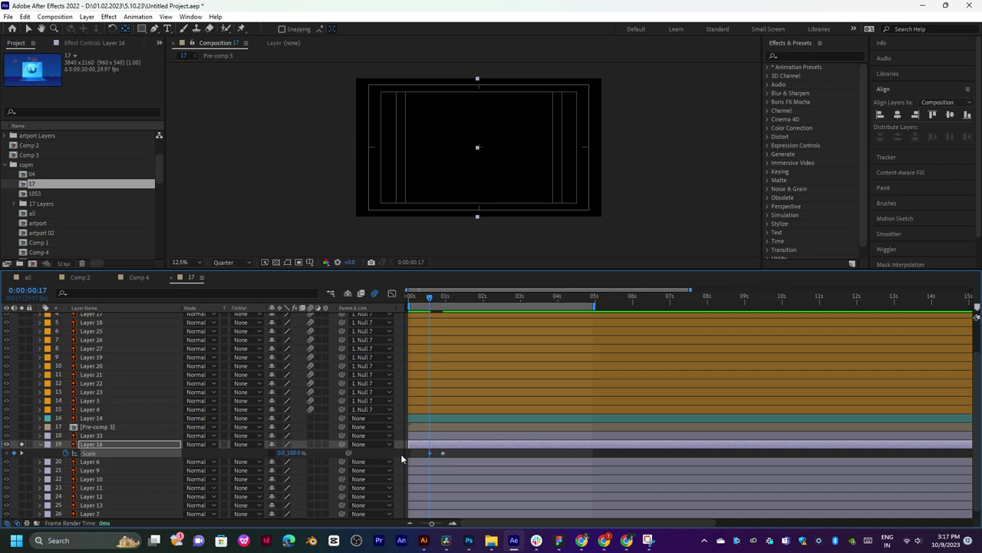
{"action": "key", "text": "space"}
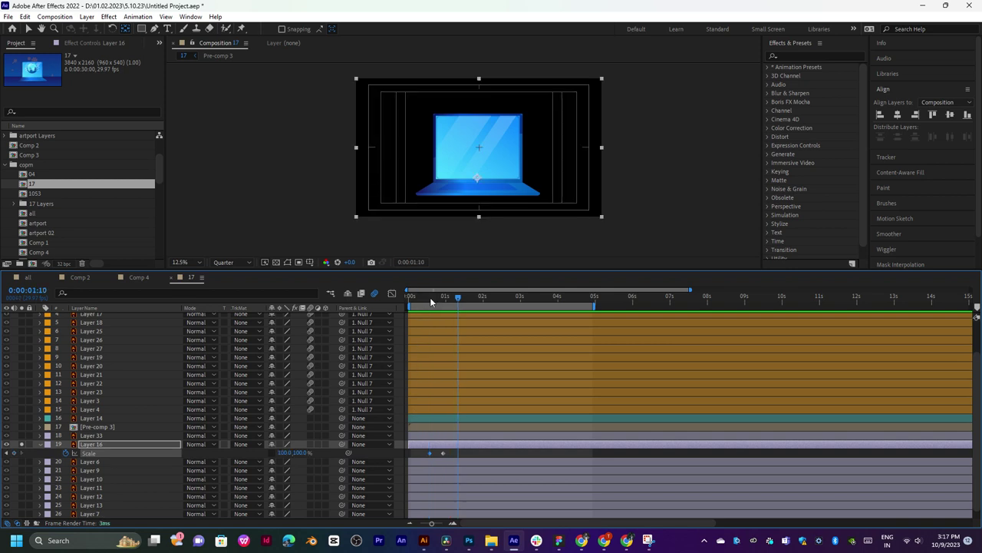
Adjust the mid scale-in value and nudge the middle Scale keyframe slightly earlier.
{"action": "left_click", "coordinate": [429, 299]}
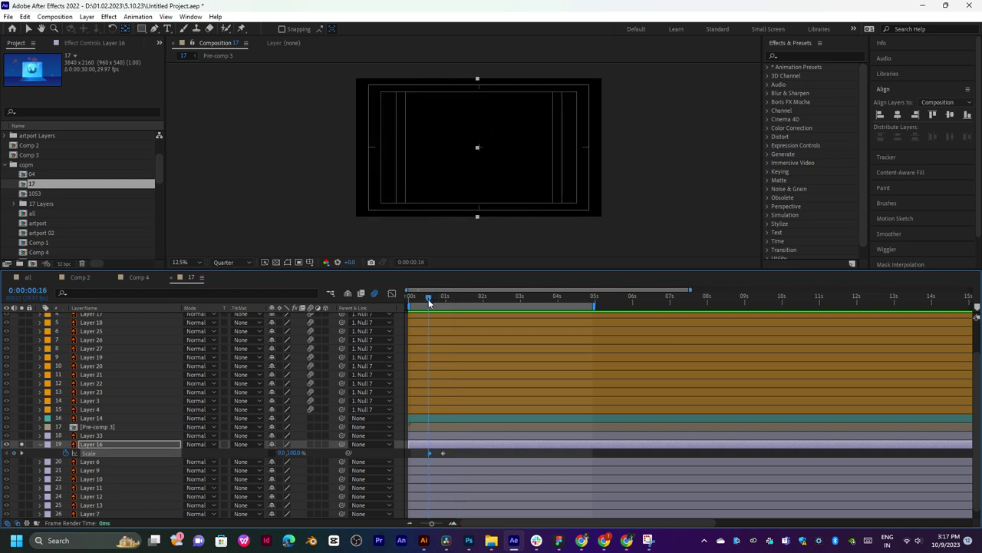
{"action": "left_click_drag", "start_coordinate": [429, 299], "coordinate": [434, 298]}
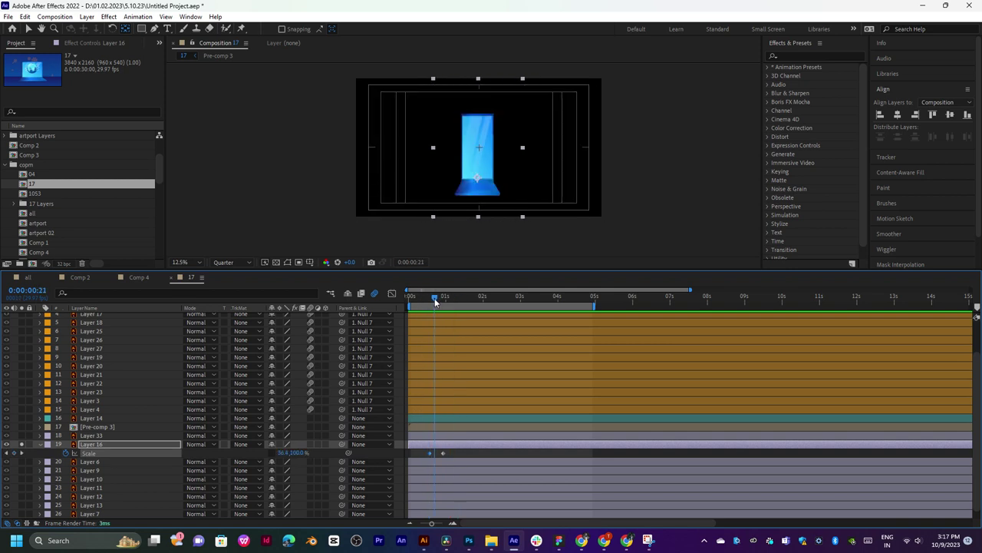
{"action": "left_click", "coordinate": [297, 452]}
{"action": "key", "text": "Return"}
{"action": "left_click", "coordinate": [431, 300]}
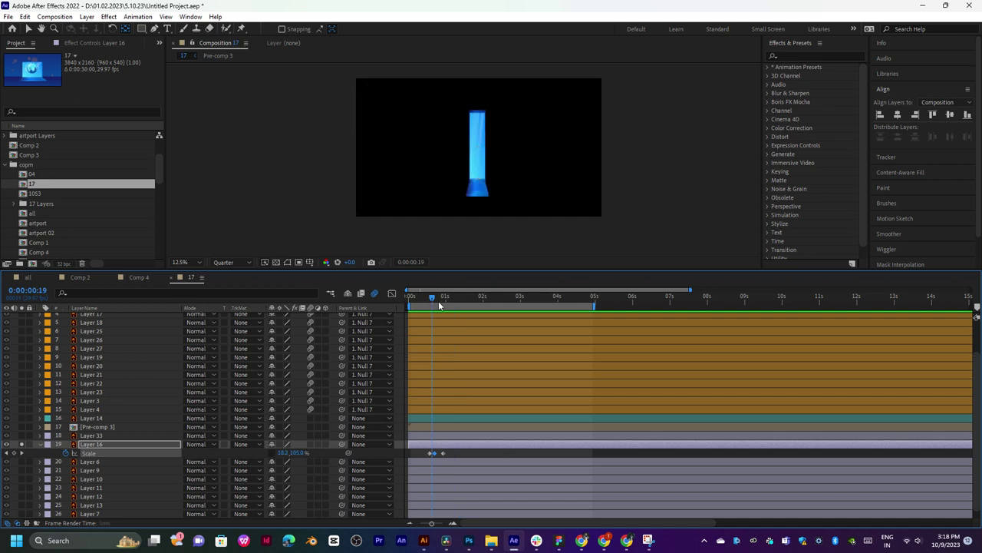
{"action": "key", "text": "space"}
{"action": "left_click", "coordinate": [425, 298]}
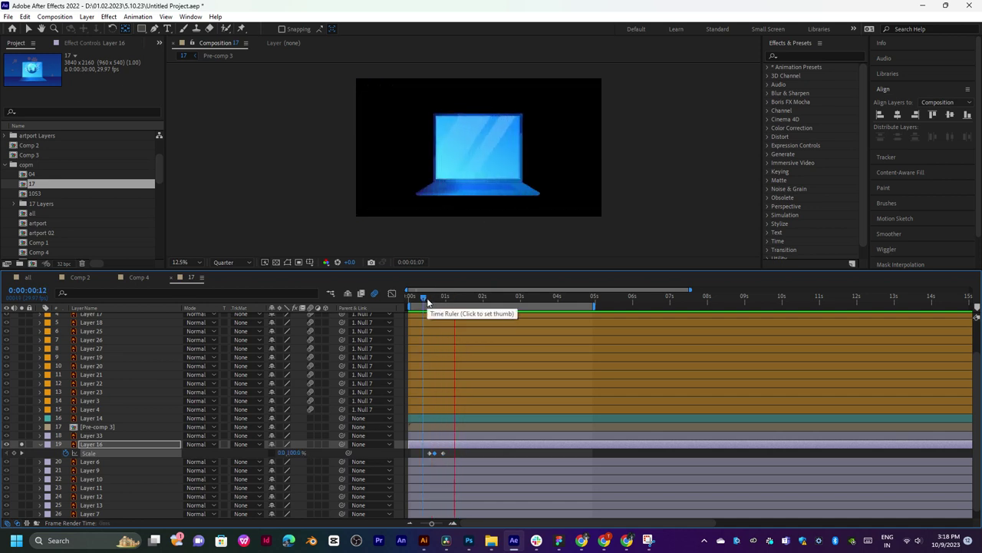
{"action": "left_click", "coordinate": [427, 297]}
{"action": "key", "text": "equal"}
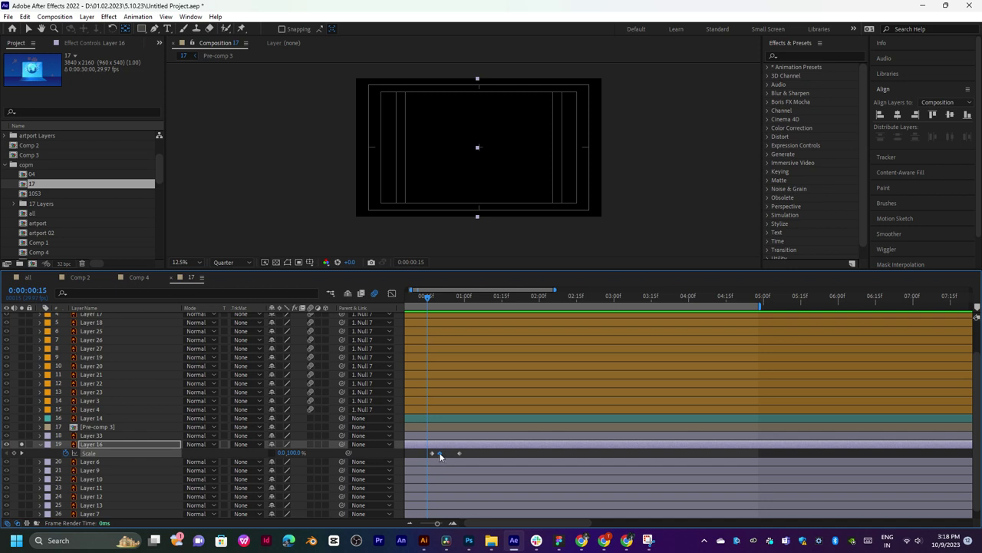
{"action": "left_click_drag", "start_coordinate": [440, 453], "coordinate": [436, 453]}
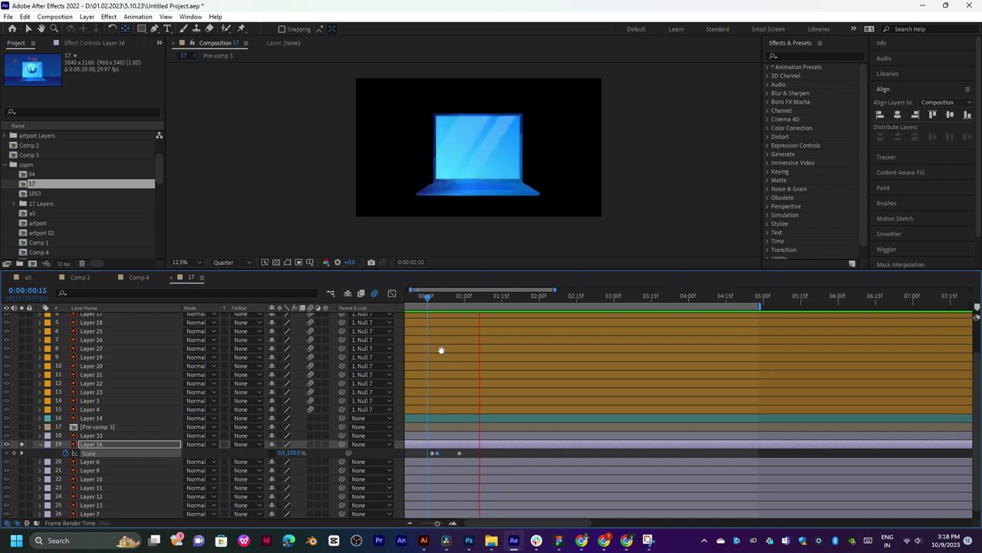
{"action": "left_click_drag", "start_coordinate": [439, 297], "coordinate": [461, 297]}
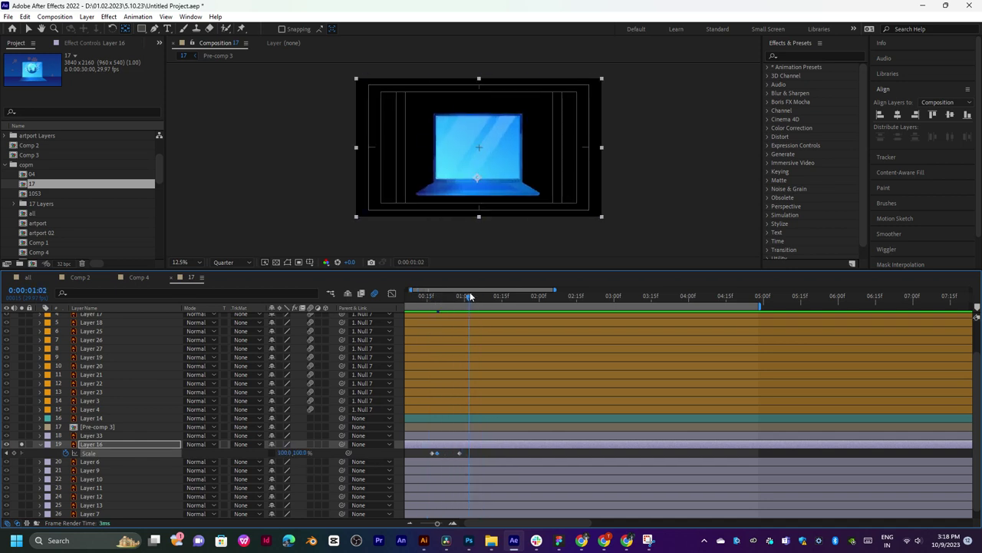
Set the first Scale keyframe at 0:00:00:17 to 0%.
{"action": "left_click", "coordinate": [432, 302]}
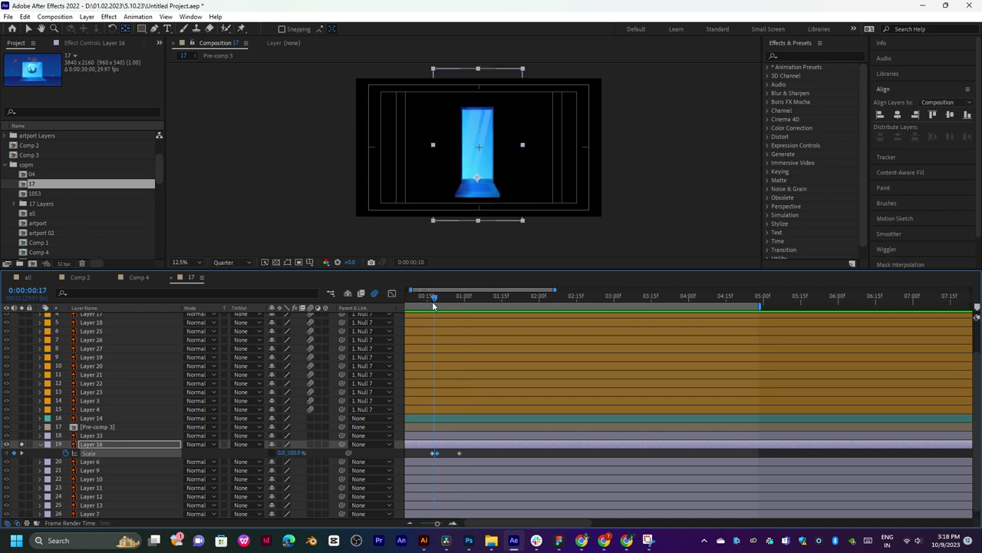
{"action": "left_click", "coordinate": [434, 454]}
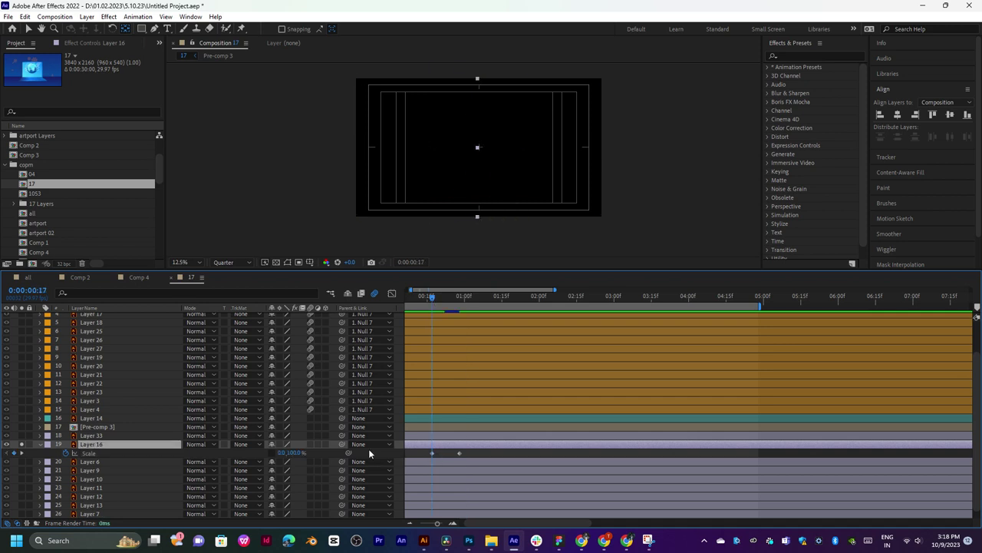
{"action": "left_click", "coordinate": [294, 452]}
{"action": "type", "text": "0"}
{"action": "key", "text": "Return"}
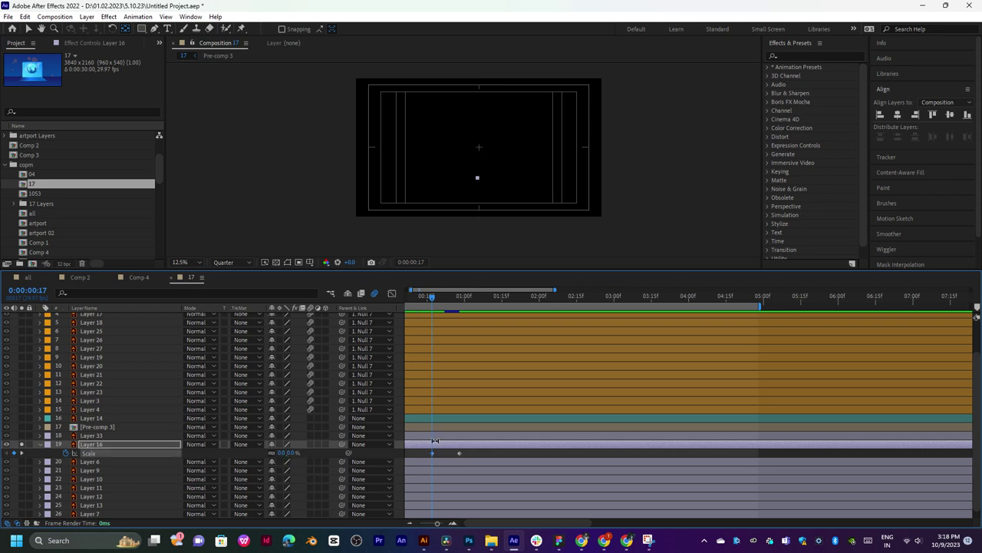
{"action": "left_click_drag", "start_coordinate": [464, 296], "coordinate": [468, 297]}
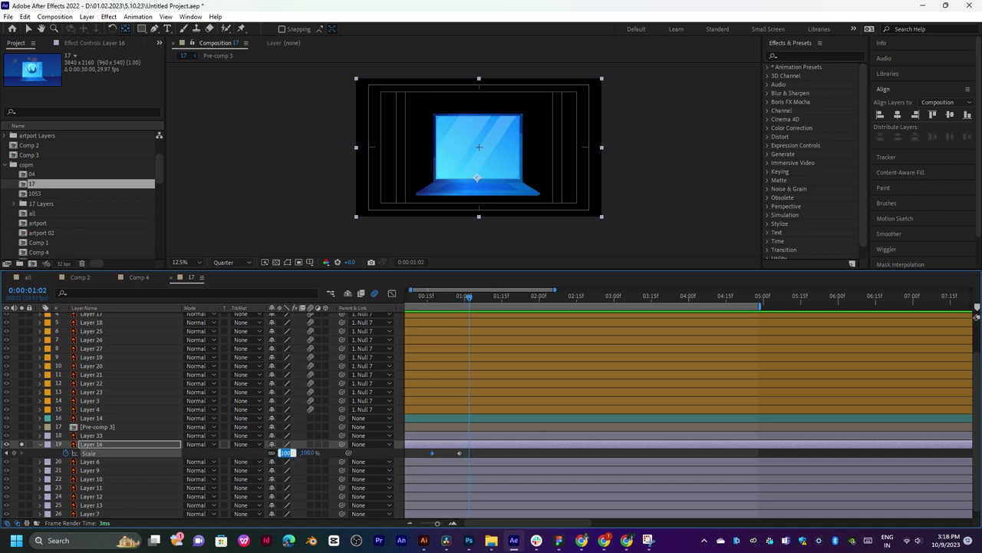
Add a 110% overshoot Scale keyframe followed by a later 95% keyframe.
{"action": "key", "text": "Return"}
{"action": "mouse_move", "coordinate": [469, 299]}
{"action": "left_mouse_down"}
{"action": "mouse_move", "coordinate": [450, 304]}
{"action": "mouse_move", "coordinate": [470, 299]}
{"action": "left_mouse_up"}
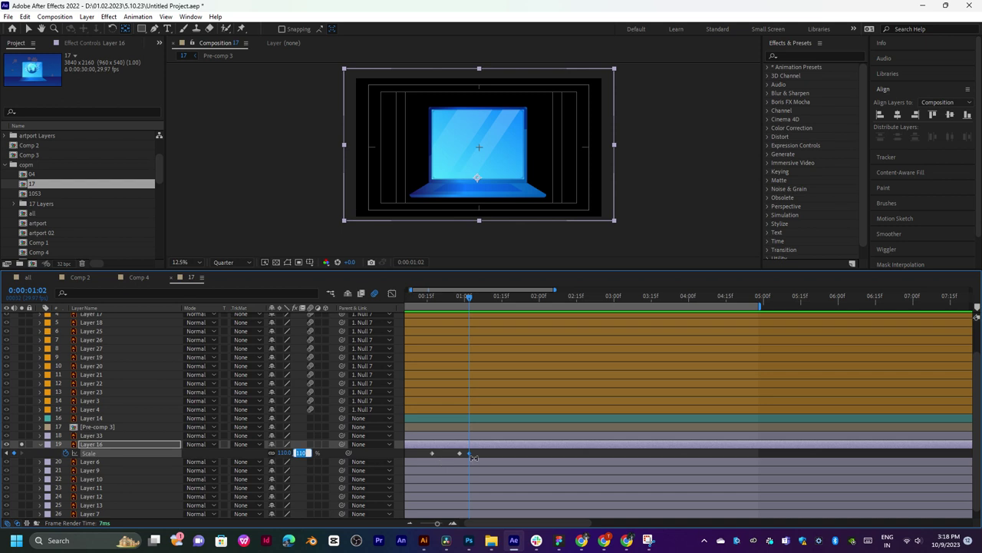
{"action": "key", "text": "Return"}
{"action": "left_click_drag", "start_coordinate": [469, 453], "coordinate": [483, 453]}
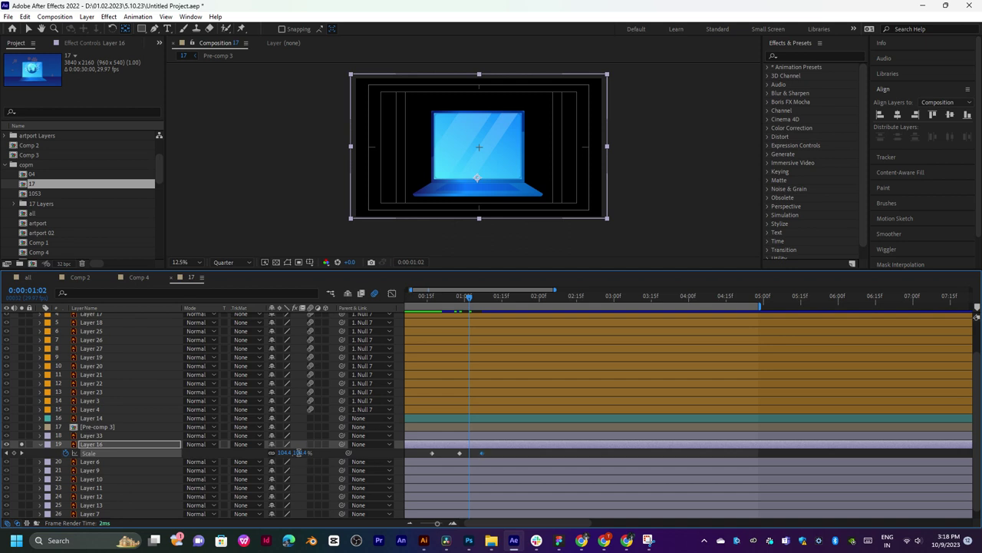
{"action": "type", "text": "95"}
{"action": "key", "text": "Return"}
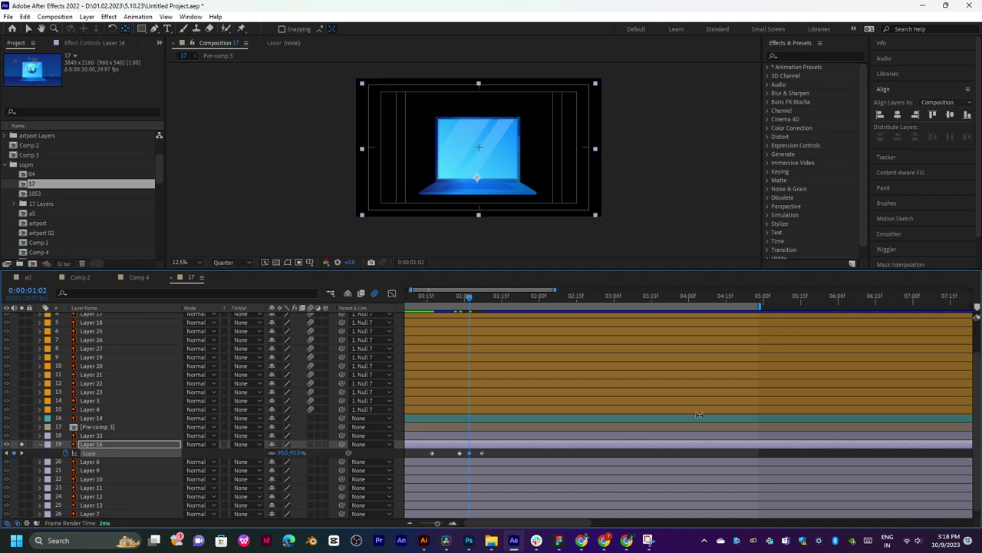
Preview the bounce from around 0:00:00:18 and from the one-second mark.
{"action": "key", "text": "space"}
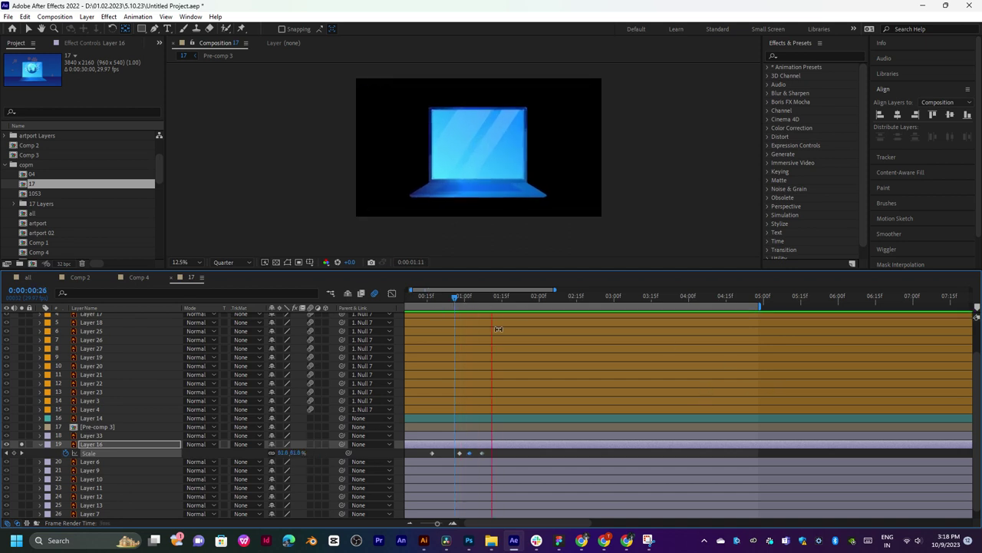
{"action": "left_click", "coordinate": [434, 297]}
{"action": "key", "text": "space"}
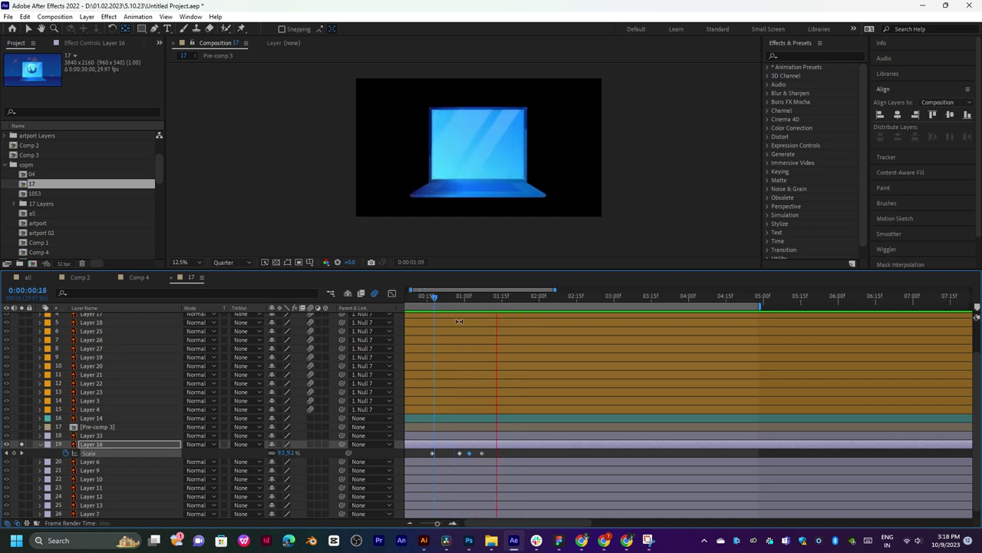
{"action": "key", "text": "space"}
{"action": "left_click", "coordinate": [435, 295]}
{"action": "key", "text": "space"}
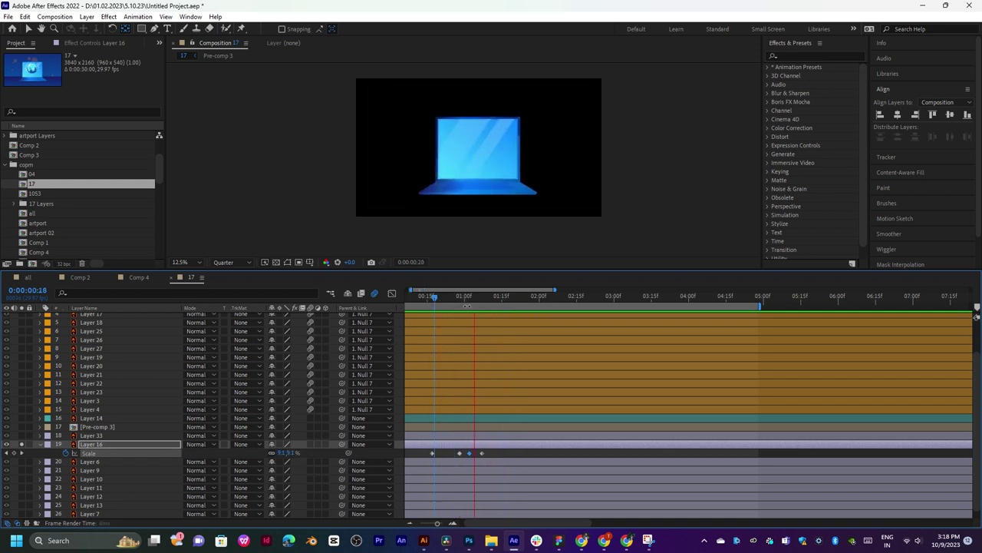
{"action": "key", "text": "space"}
{"action": "left_click", "coordinate": [457, 299]}
{"action": "key", "text": "space"}
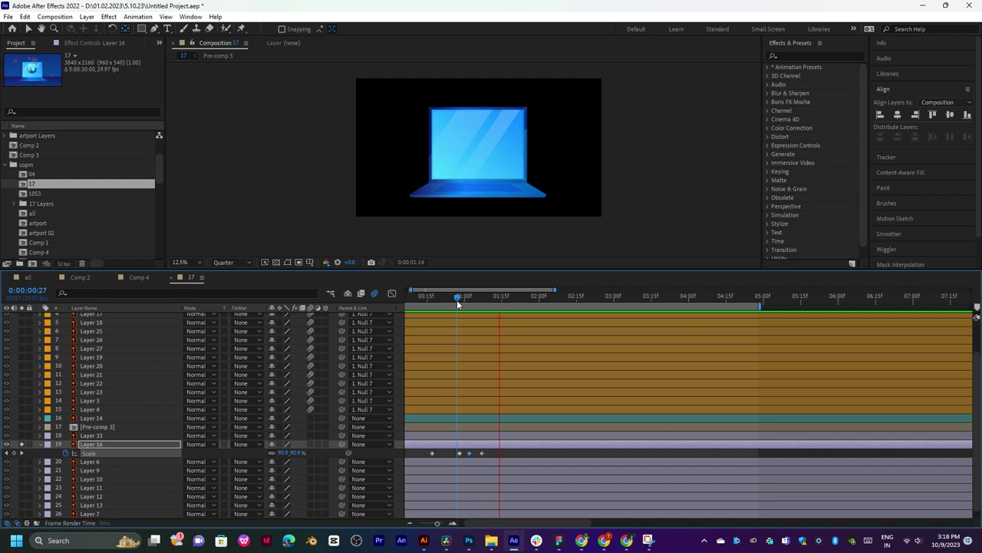
{"action": "key", "text": "space"}
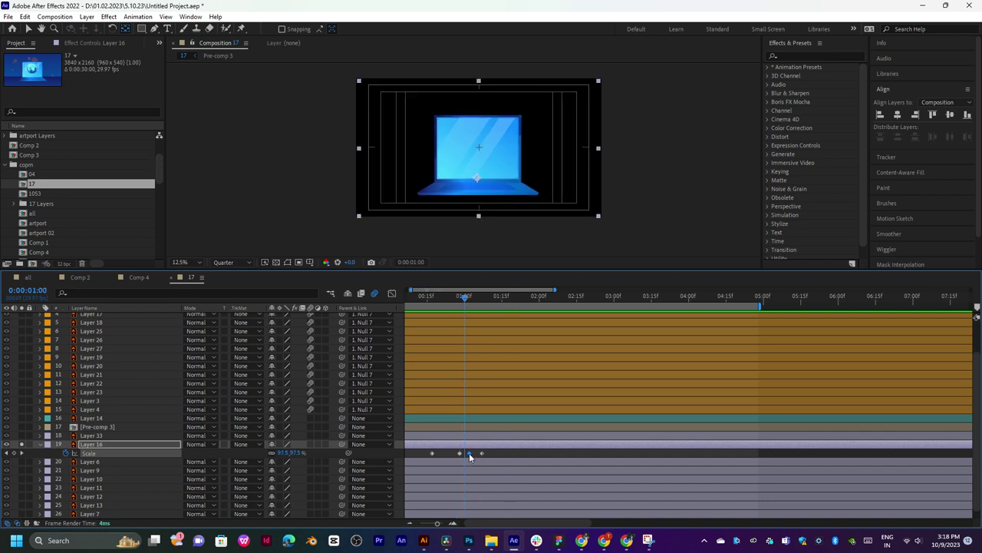
Retime the later Scale keyframes, pulling the last two slightly earlier, and preview the bounce.
{"action": "left_click_drag", "start_coordinate": [469, 452], "coordinate": [473, 452]}
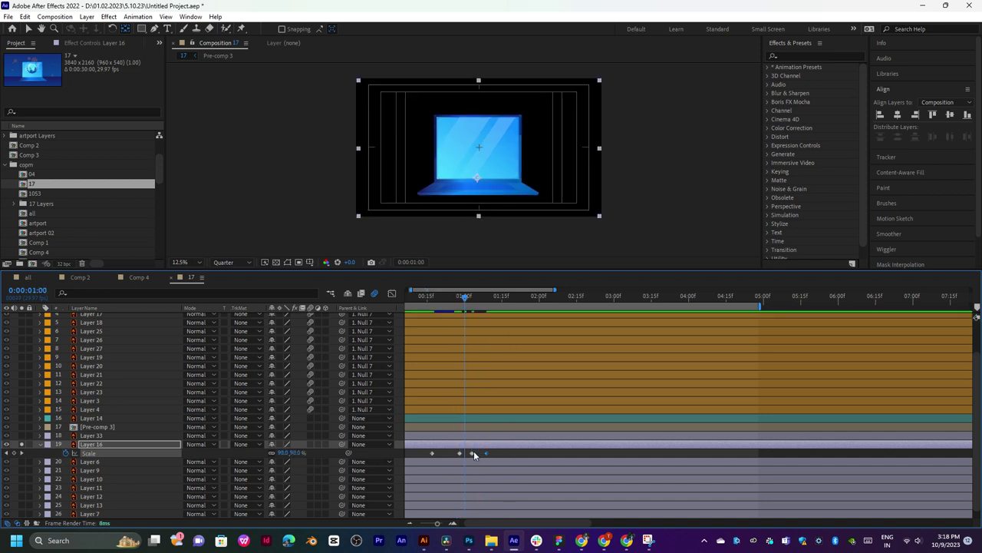
{"action": "key", "text": "space"}
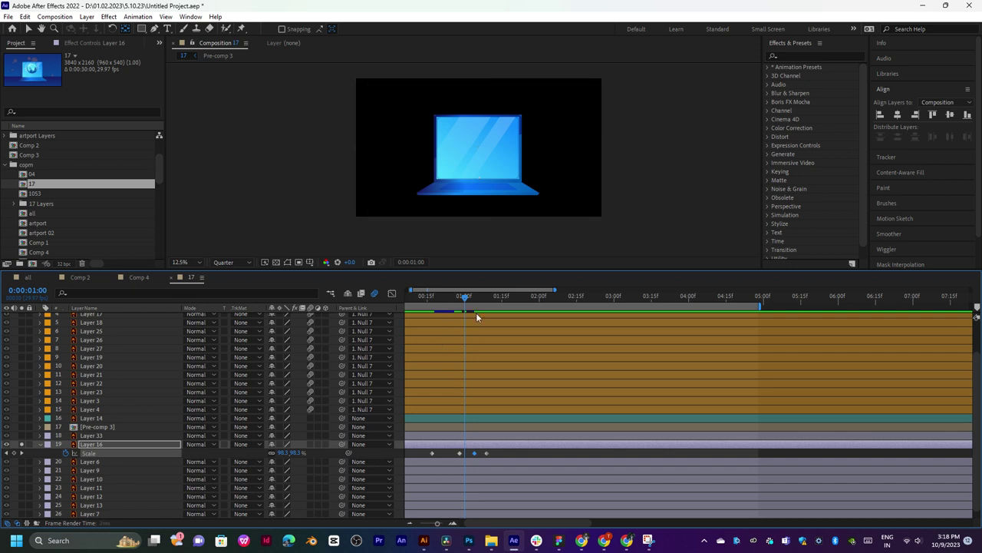
{"action": "left_click", "coordinate": [440, 295]}
{"action": "key", "text": "space"}
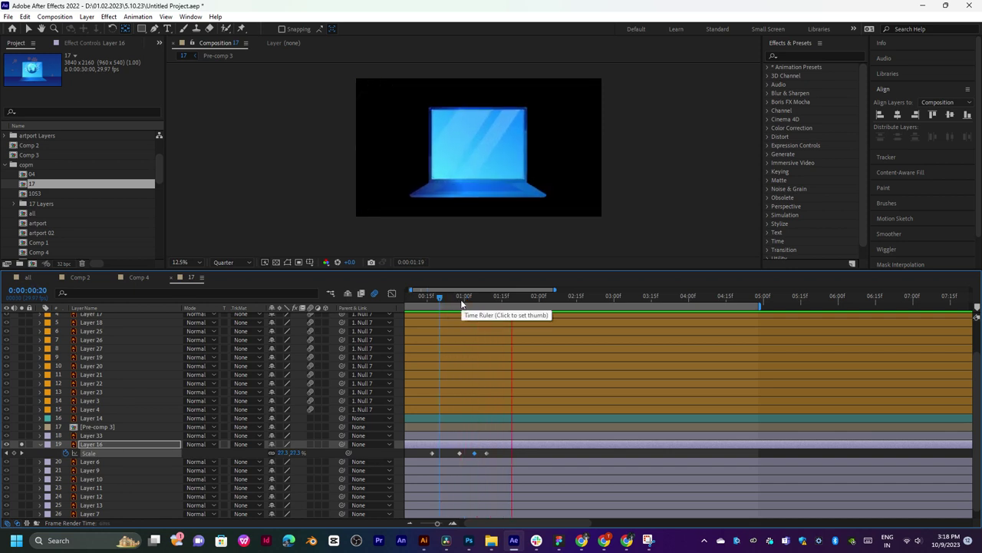
{"action": "left_click", "coordinate": [459, 295]}
{"action": "key", "text": "space"}
{"action": "key", "text": "space"}
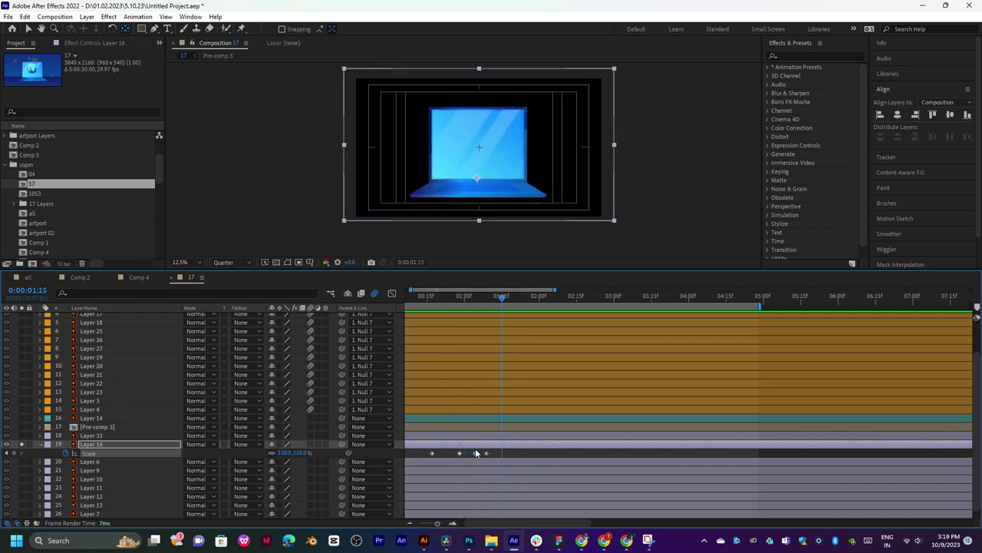
{"action": "mouse_move", "coordinate": [476, 456]}
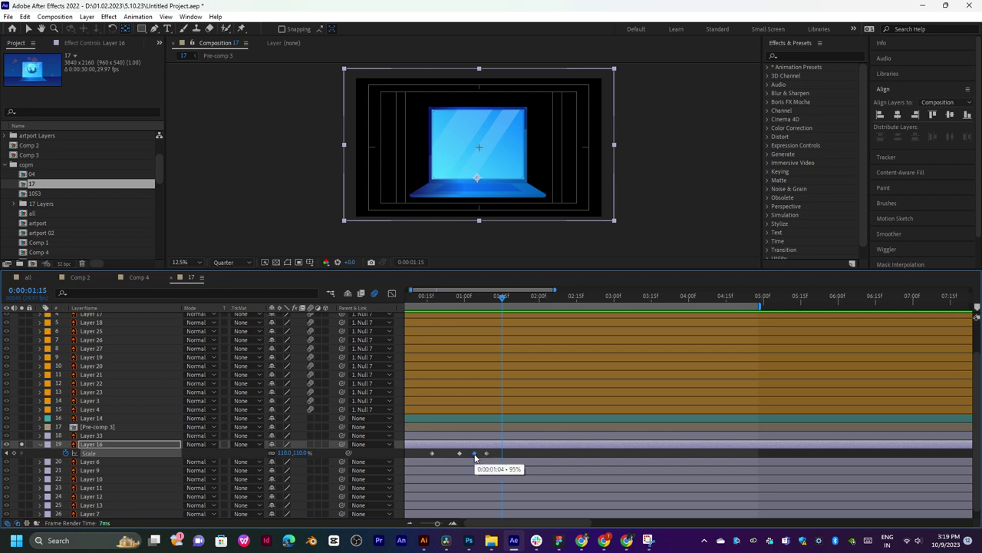
{"action": "left_click_drag", "start_coordinate": [485, 453], "coordinate": [477, 457]}
{"action": "left_click", "coordinate": [451, 300]}
{"action": "key", "text": "space"}
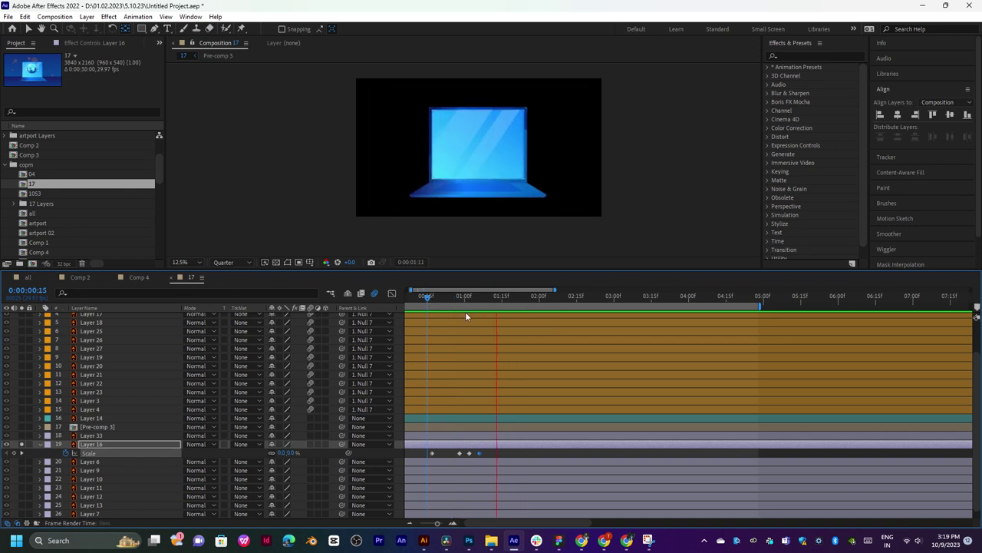
{"action": "key", "text": "space"}
{"action": "left_click_drag", "start_coordinate": [464, 298], "coordinate": [469, 297]}
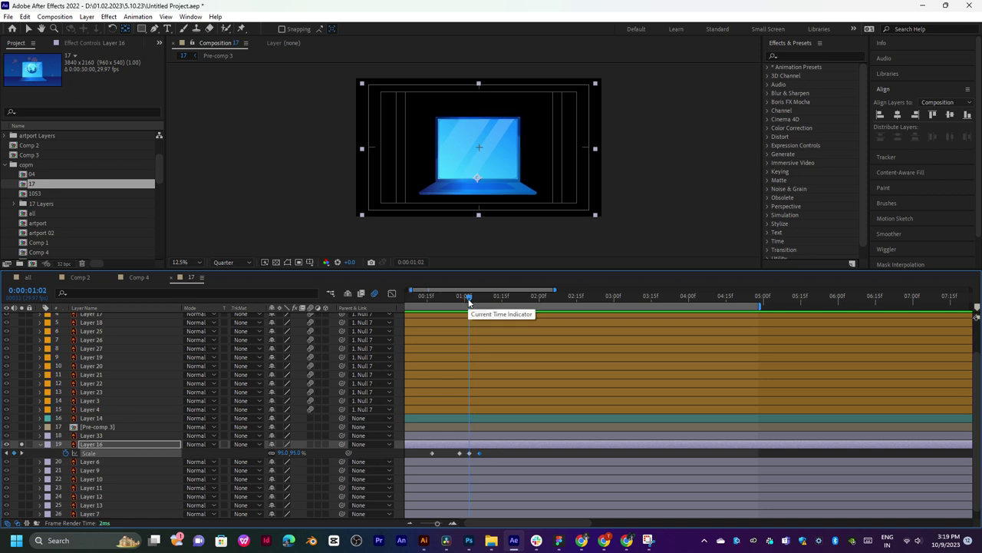
Add Position keyframes that lower the laptop slightly near one second, then preview.
{"action": "key", "text": "shift+p"}
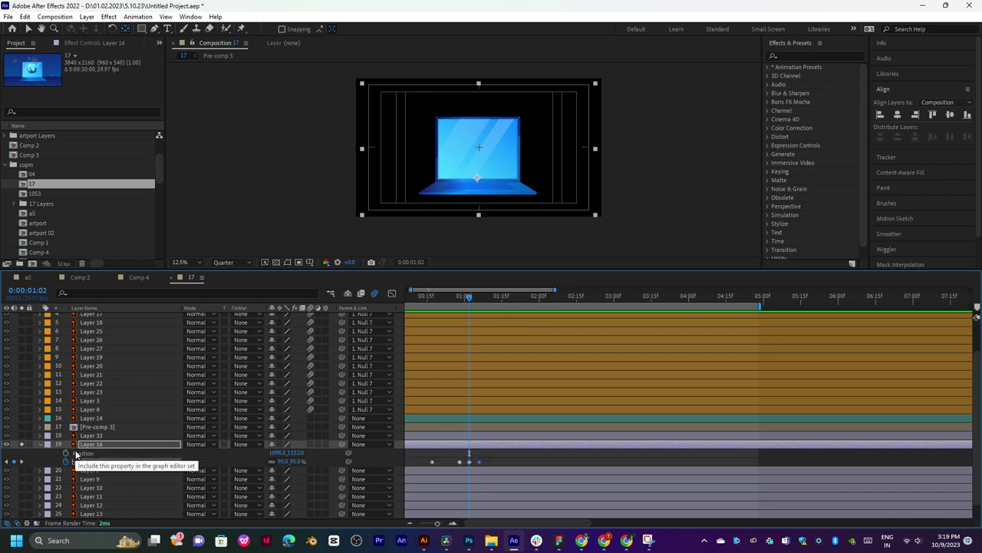
{"action": "left_click", "coordinate": [65, 453]}
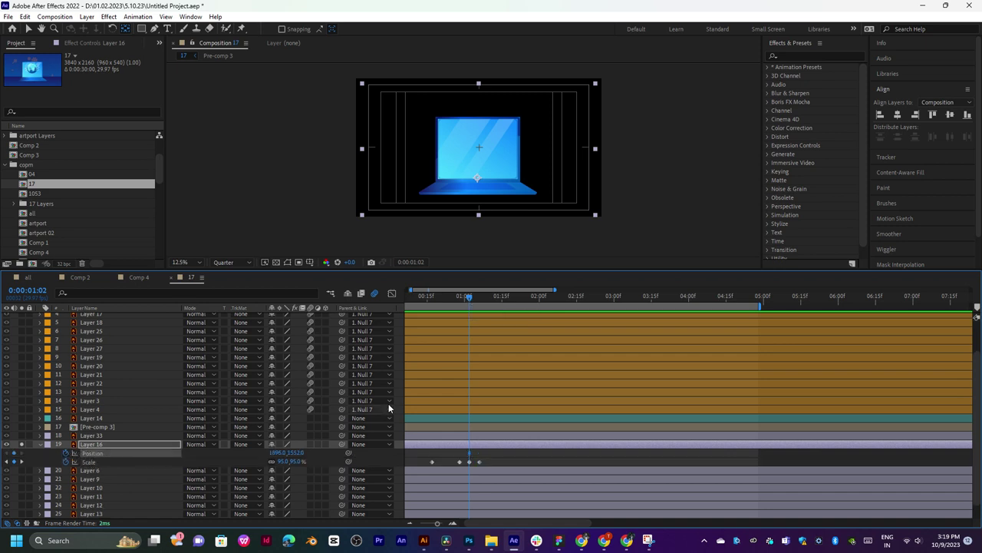
{"action": "left_click", "coordinate": [469, 458]}
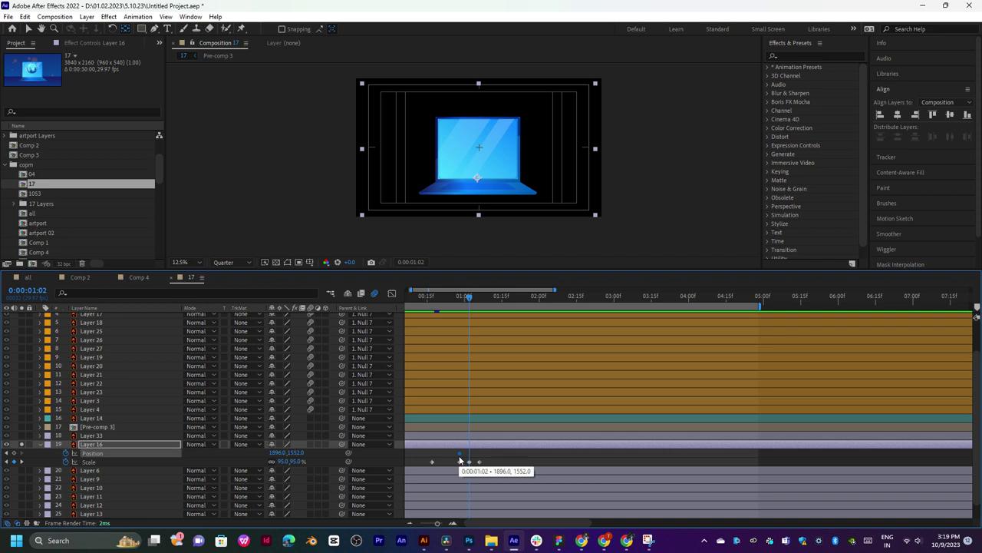
{"action": "mouse_move", "coordinate": [296, 454]}
{"action": "left_mouse_down"}
{"action": "mouse_move", "coordinate": [373, 452]}
{"action": "mouse_move", "coordinate": [347, 460]}
{"action": "left_mouse_up"}
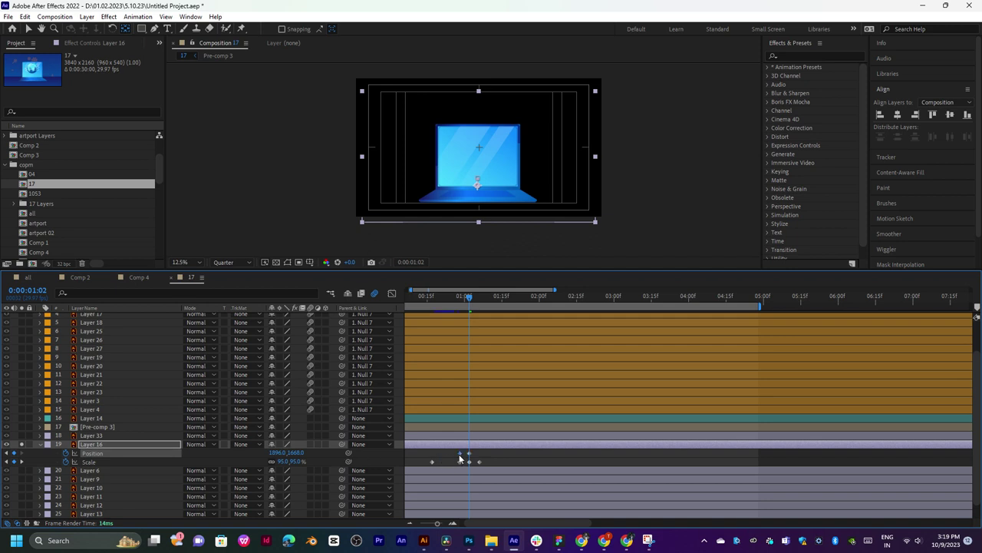
{"action": "left_click", "coordinate": [476, 298]}
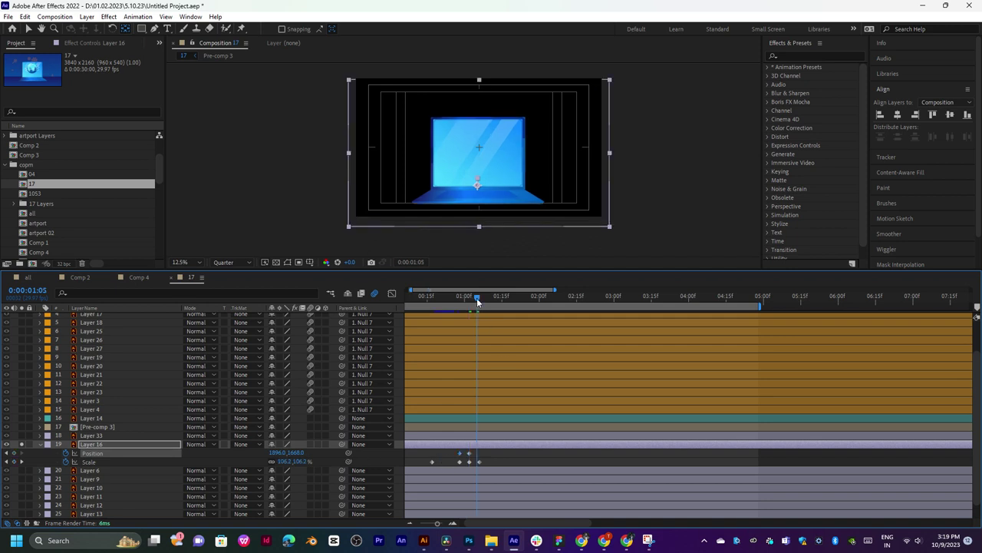
{"action": "key", "text": "space"}
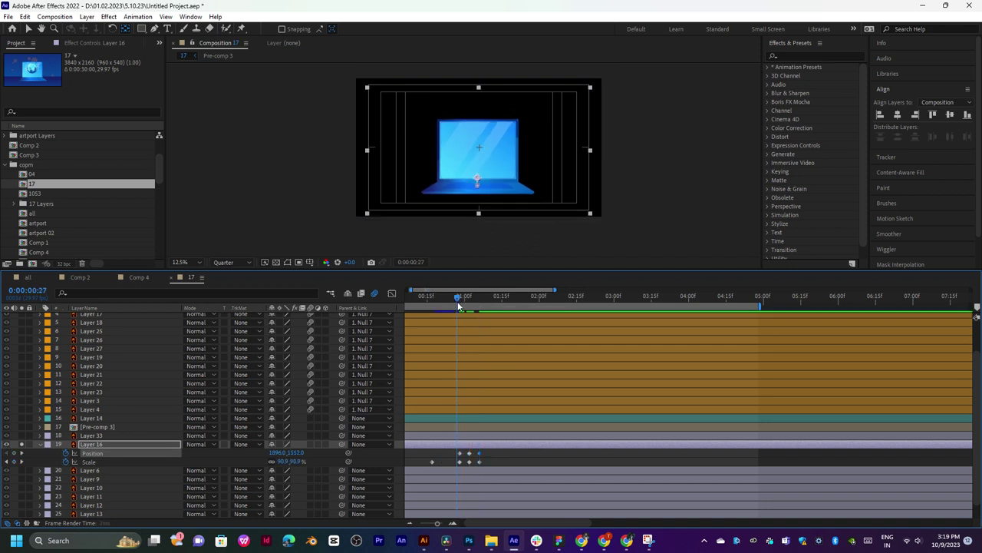
{"action": "key", "text": "space"}
{"action": "left_click", "coordinate": [470, 298]}
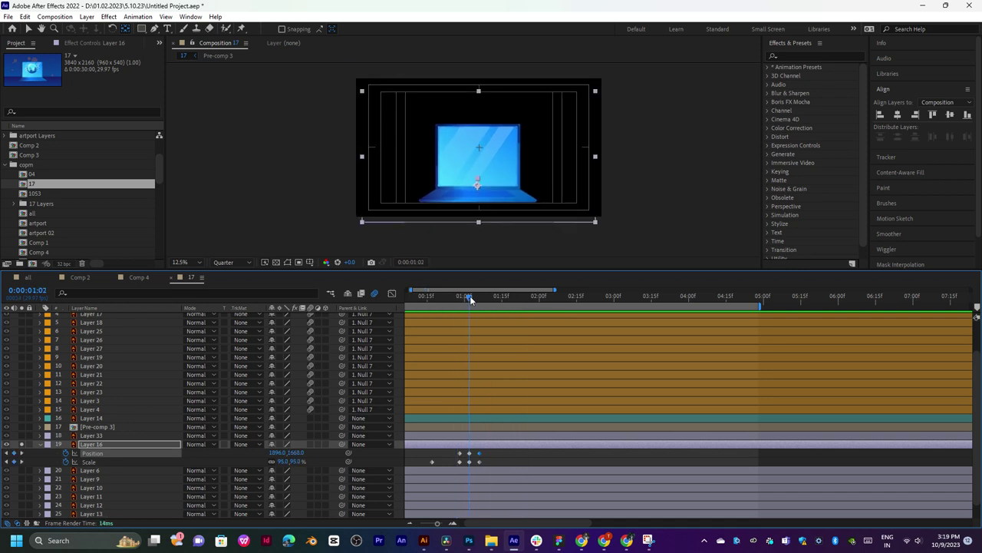
{"action": "left_click_drag", "start_coordinate": [470, 299], "coordinate": [457, 304]}
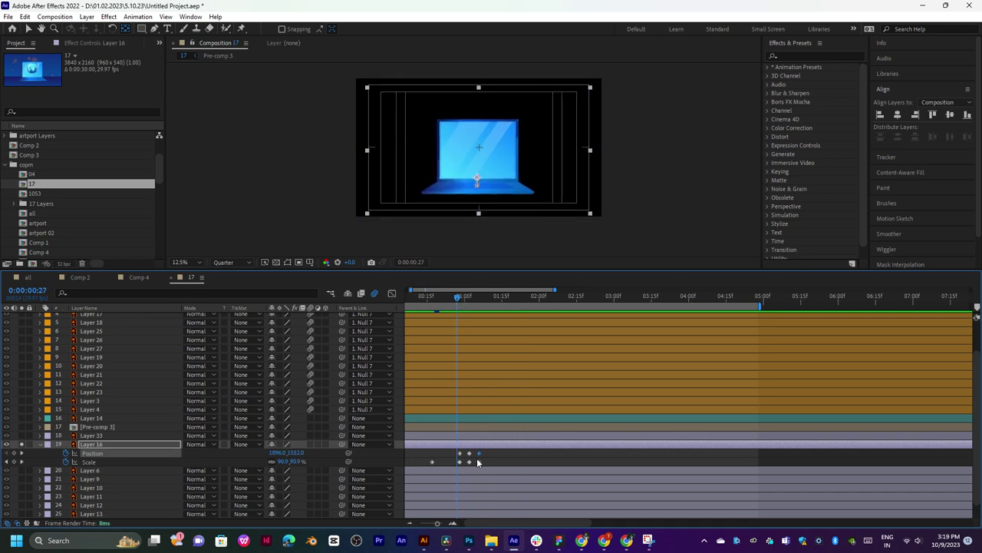
Shift the Position keyframes slightly later and preview the animation.
{"action": "mouse_move", "coordinate": [478, 462]}
{"action": "left_mouse_down"}
{"action": "mouse_move", "coordinate": [465, 456]}
{"action": "mouse_move", "coordinate": [477, 456]}
{"action": "left_mouse_up"}
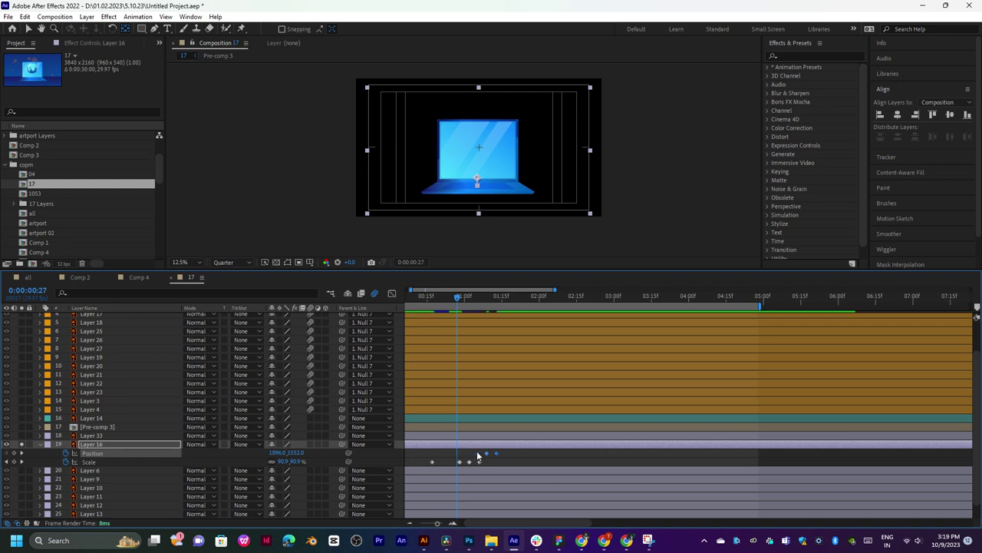
{"action": "key", "text": "space"}
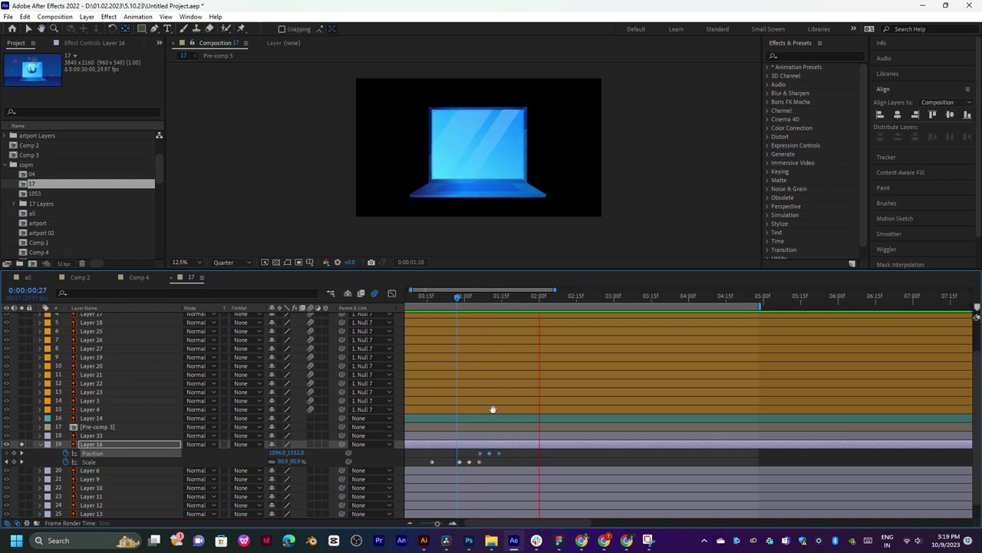
{"action": "key", "text": "space"}
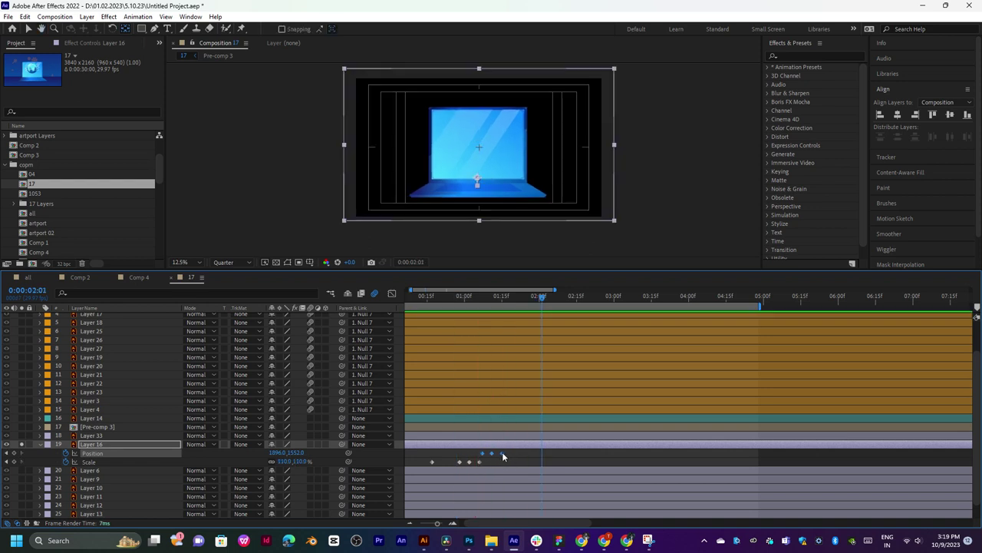
{"action": "left_click_drag", "start_coordinate": [502, 457], "coordinate": [501, 458]}
{"action": "left_click_drag", "start_coordinate": [473, 301], "coordinate": [452, 298]}
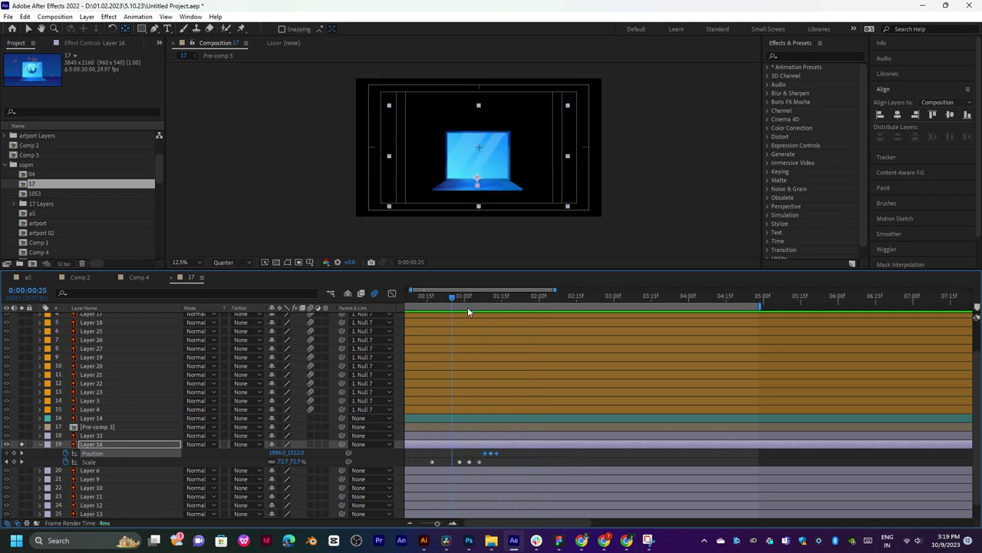
{"action": "key", "text": "space"}
{"action": "key", "text": "space"}
{"action": "left_click", "coordinate": [479, 461]}
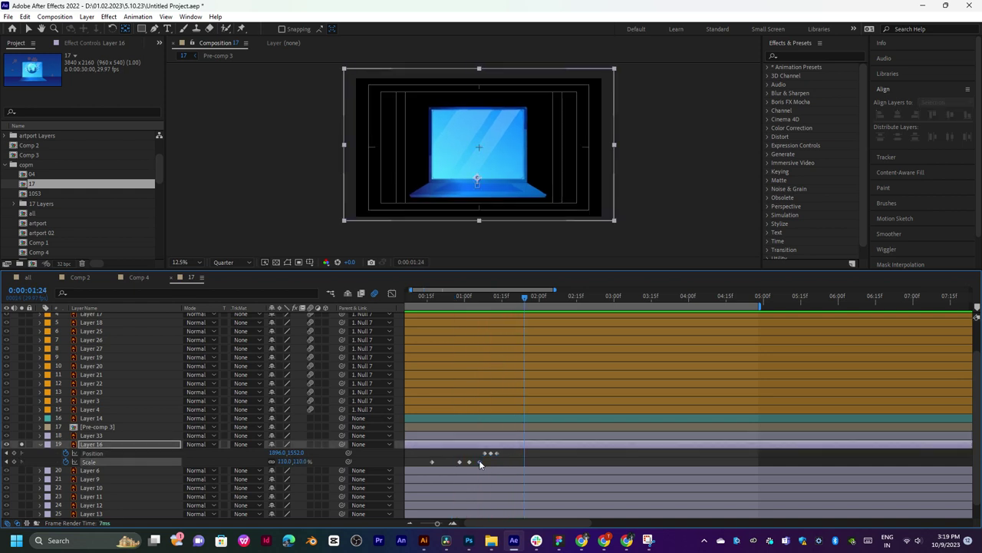
{"action": "left_click", "coordinate": [458, 296]}
{"action": "key", "text": "space"}
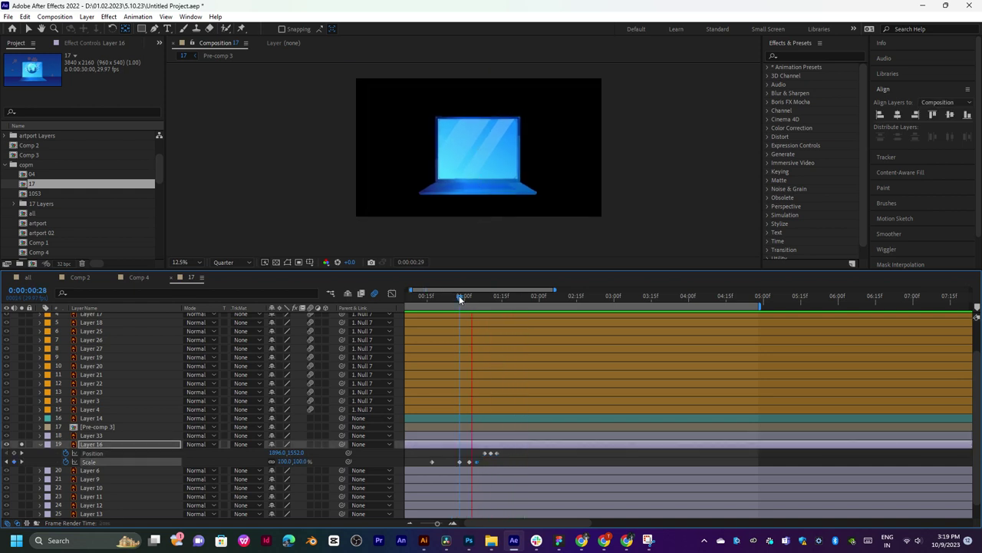
{"action": "key", "text": "space"}
{"action": "key", "text": "space"}
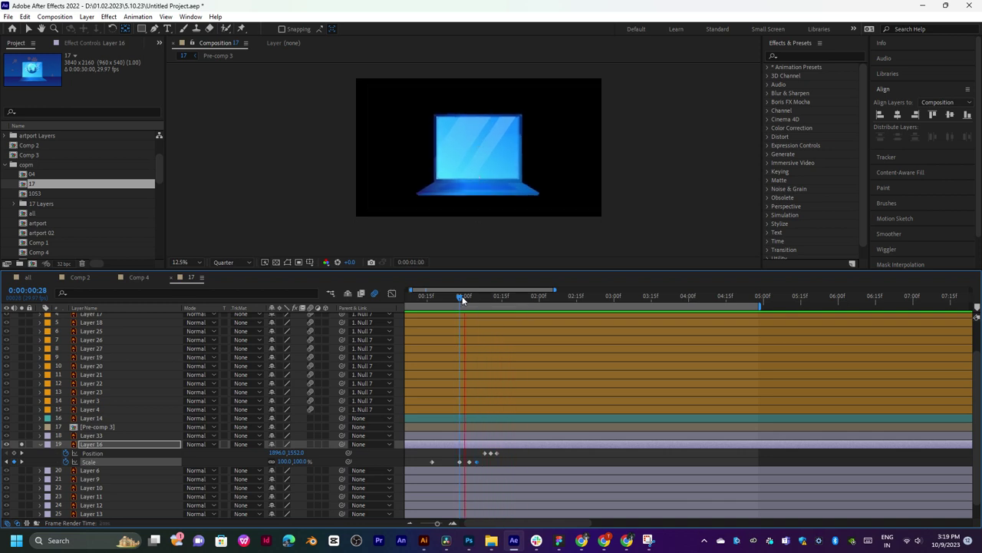
{"action": "key", "text": "space"}
Remove the Position keyframes, preview, and marquee-select all Scale keyframes.
{"action": "key", "text": "space"}
{"action": "left_click_drag", "start_coordinate": [505, 452], "coordinate": [490, 459]}
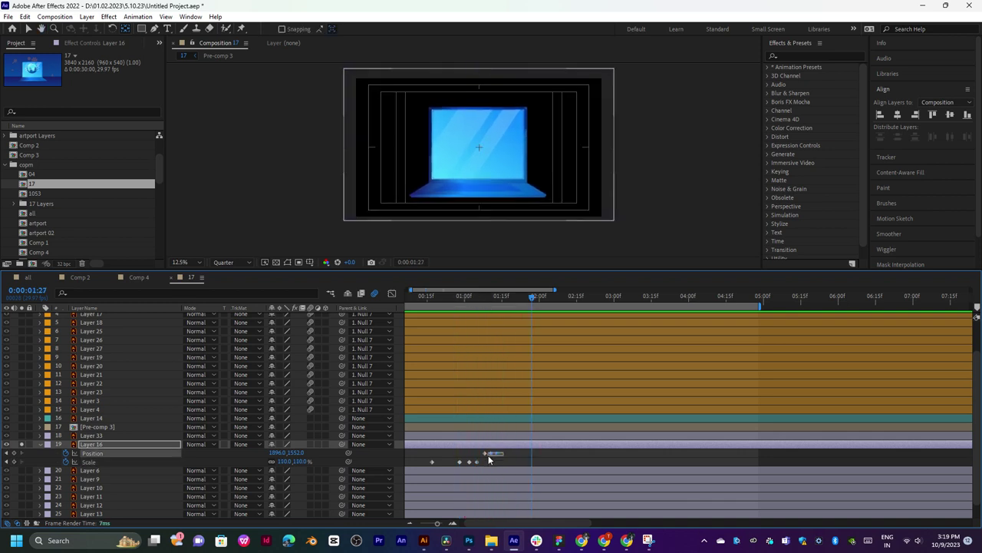
{"action": "left_click", "coordinate": [454, 296]}
{"action": "key", "text": "space"}
{"action": "key", "text": "space"}
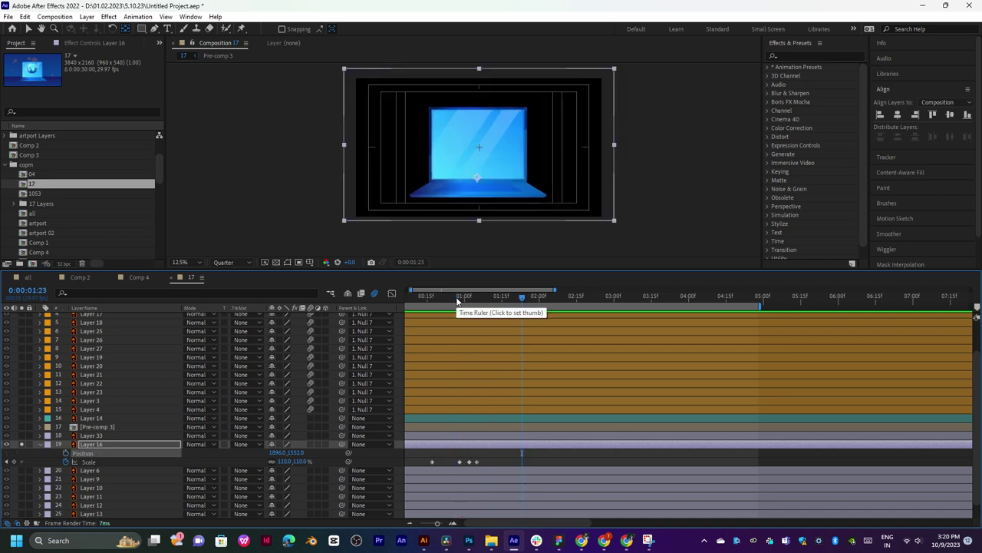
{"action": "key", "text": "Page_Down"}
{"action": "key", "text": "Page_Down"}
{"action": "key", "text": "Page_Down"}
{"action": "key", "text": "ctrl+z"}
{"action": "key", "text": "ctrl+z"}
{"action": "left_click", "coordinate": [455, 298]}
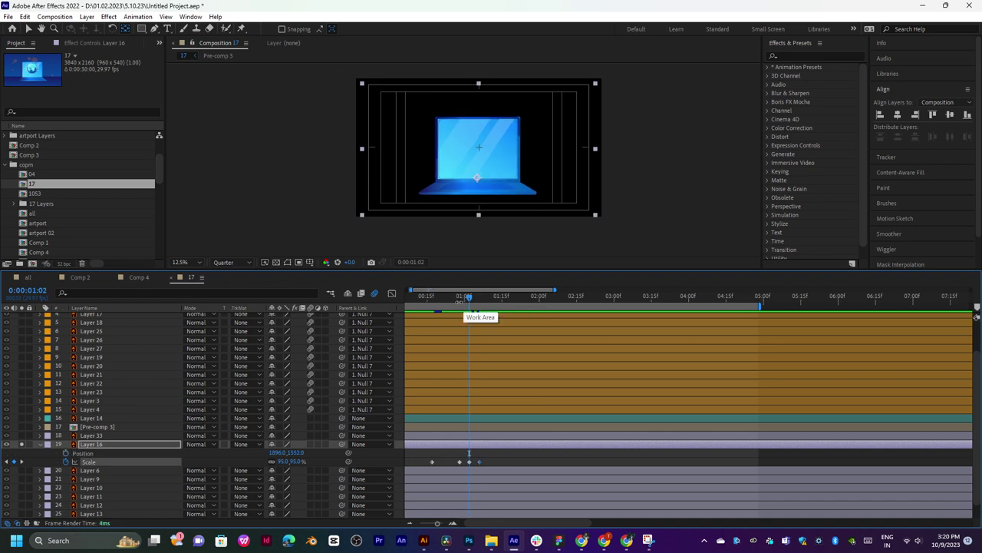
{"action": "key", "text": "space"}
{"action": "key", "text": "space"}
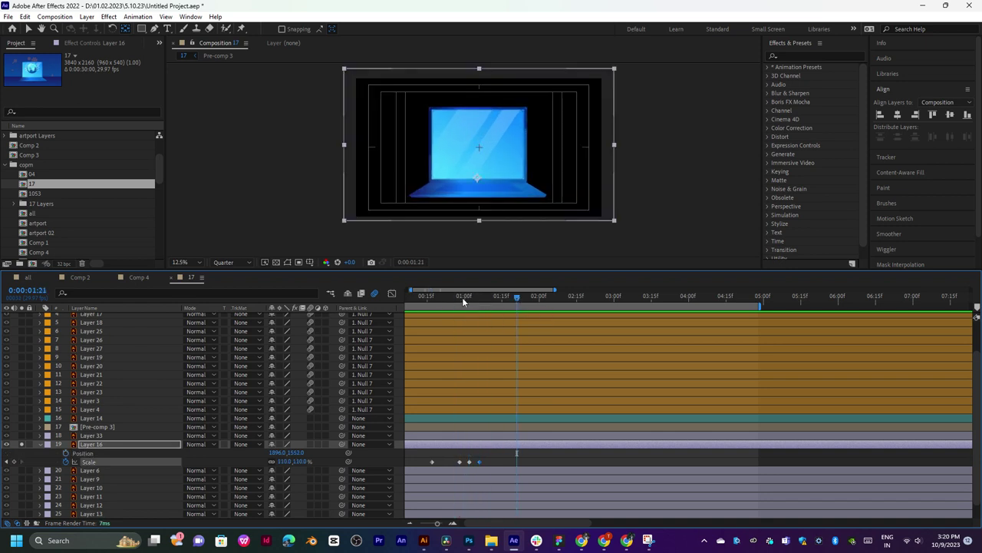
{"action": "left_click_drag", "start_coordinate": [484, 458], "coordinate": [430, 466]}
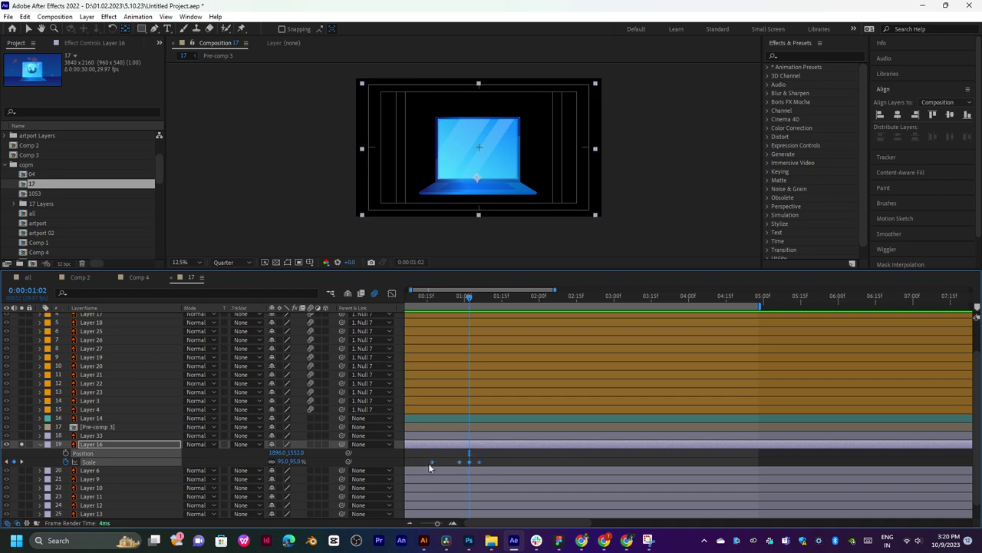
Apply Easy Ease to the Scale keyframes and stretch them further apart in time.
{"action": "right_click", "coordinate": [431, 461]}
{"action": "mouse_move", "coordinate": [485, 454]}
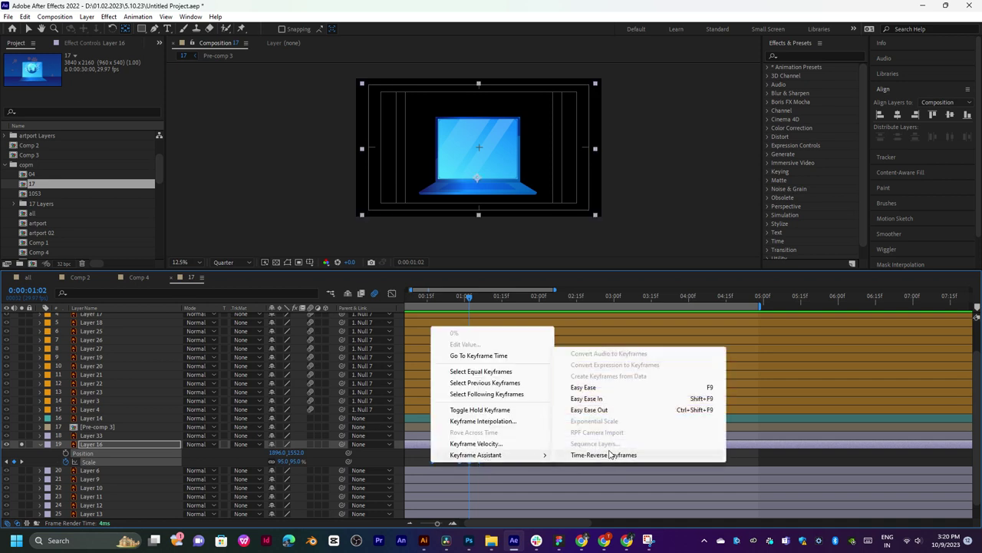
{"action": "left_click", "coordinate": [606, 389]}
{"action": "left_click", "coordinate": [443, 301]}
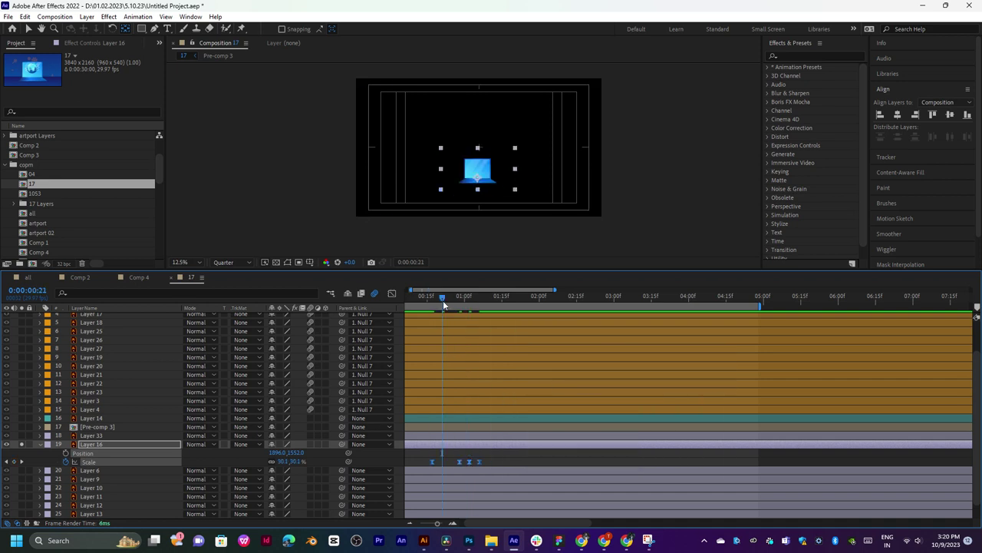
{"action": "key", "text": "space"}
{"action": "left_click", "coordinate": [458, 299]}
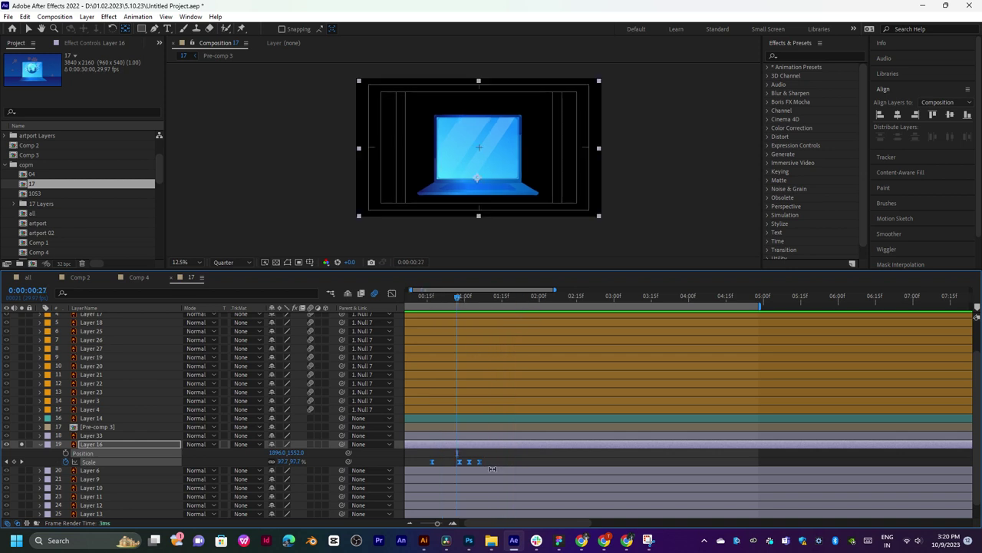
{"action": "left_click_drag", "start_coordinate": [479, 462], "coordinate": [523, 461]}
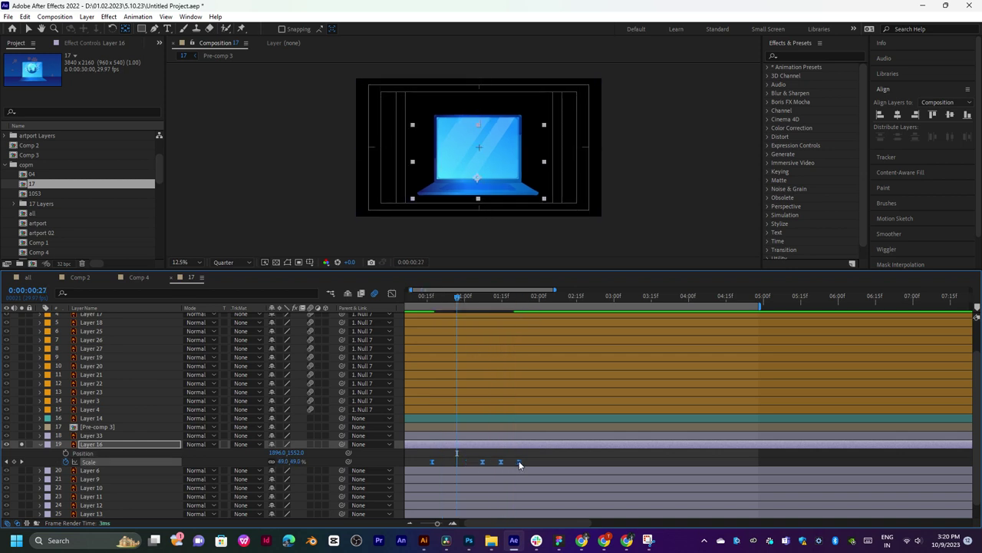
{"action": "key", "text": "space"}
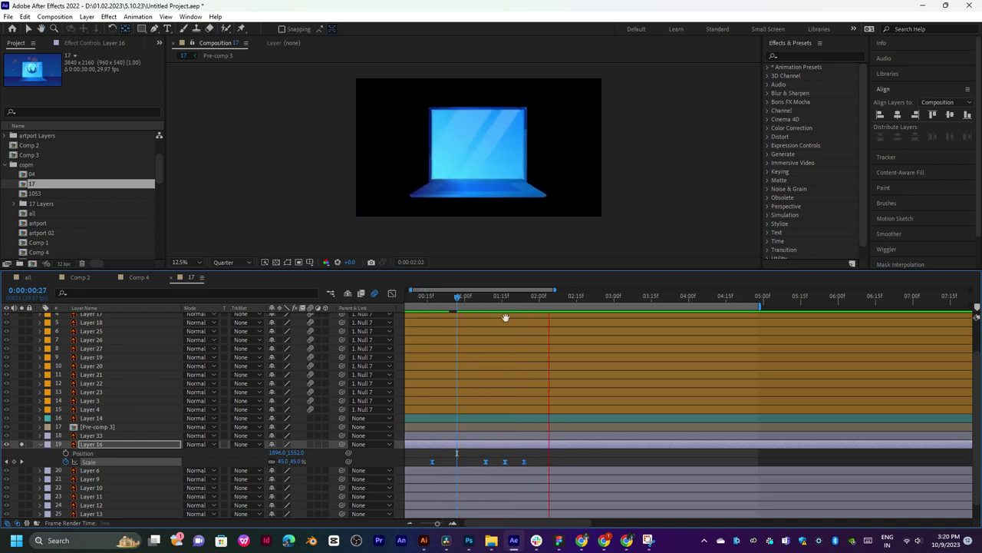
{"action": "left_click_drag", "start_coordinate": [504, 299], "coordinate": [442, 300]}
{"action": "key", "text": "space"}
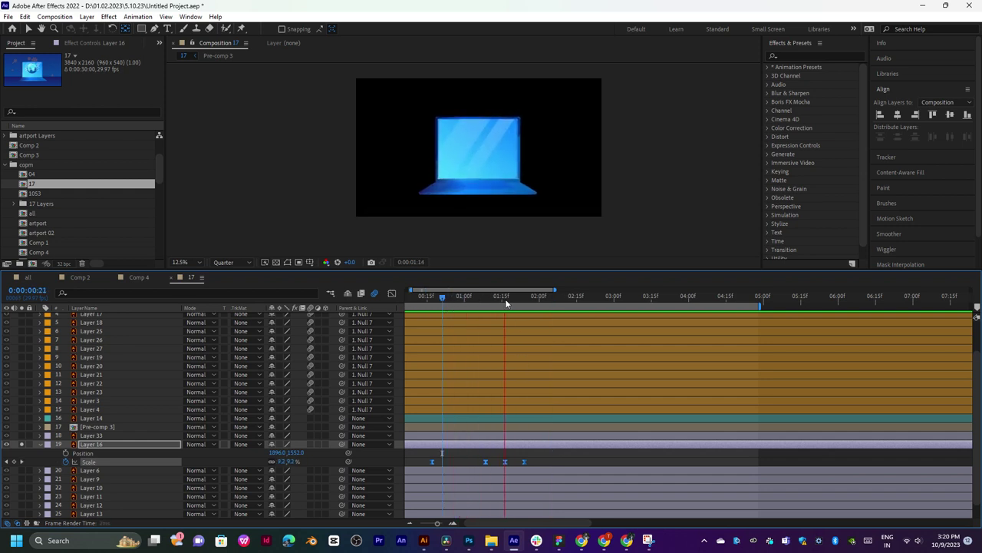
Add a final 100% Scale keyframe at 0:00:02:01 and preview the settling bounce.
{"action": "left_click_drag", "start_coordinate": [505, 296], "coordinate": [539, 295]}
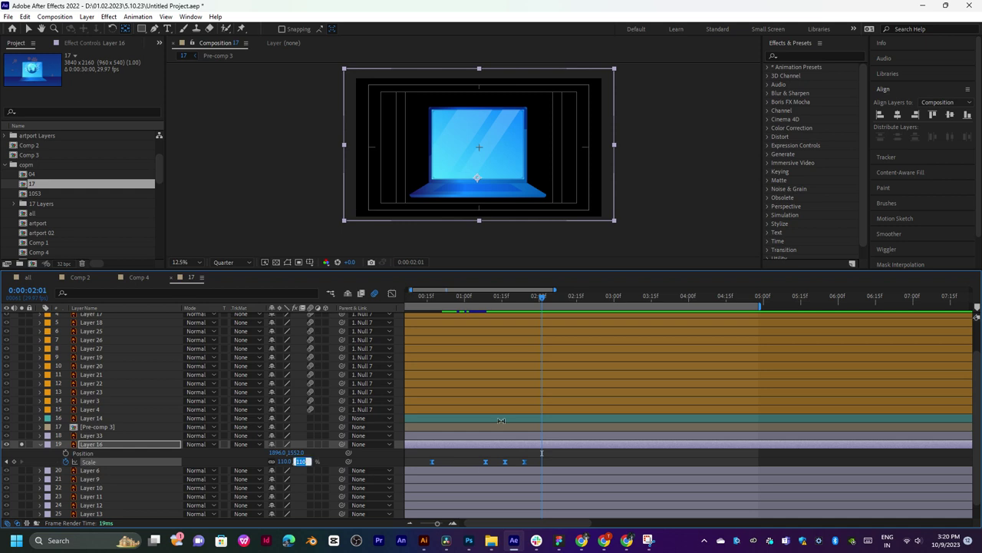
{"action": "key", "text": "Return"}
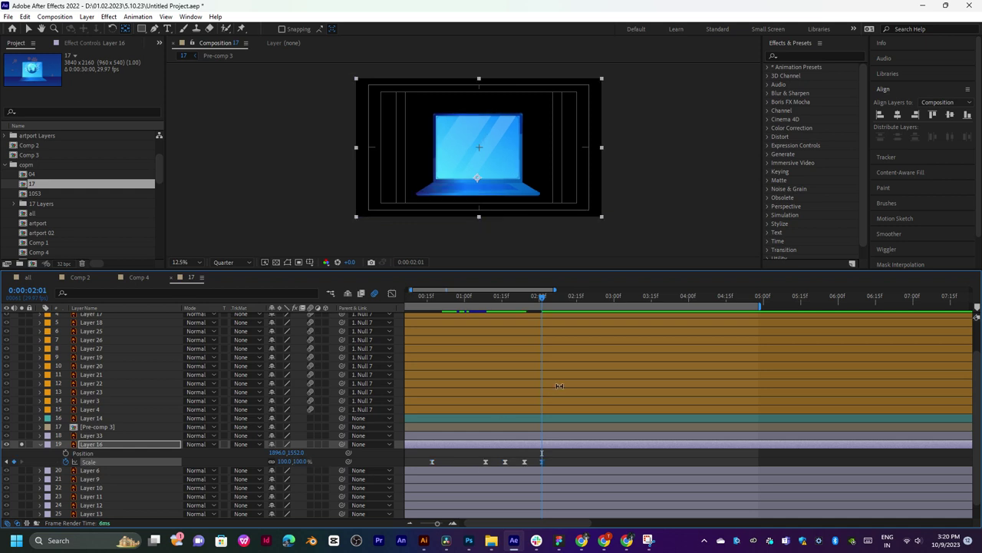
{"action": "left_click", "coordinate": [489, 296]}
{"action": "key", "text": "space"}
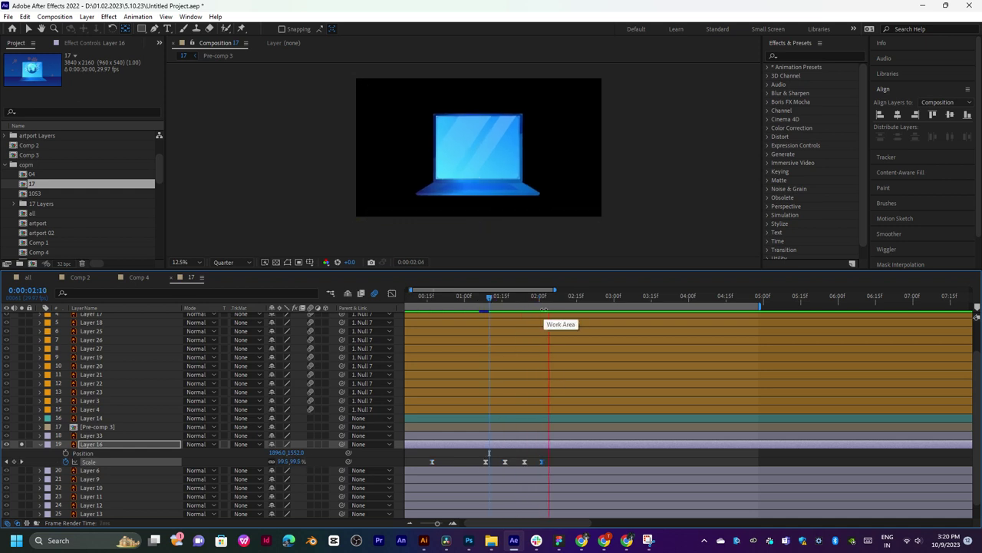
{"action": "left_click", "coordinate": [482, 308]}
{"action": "key", "text": "space"}
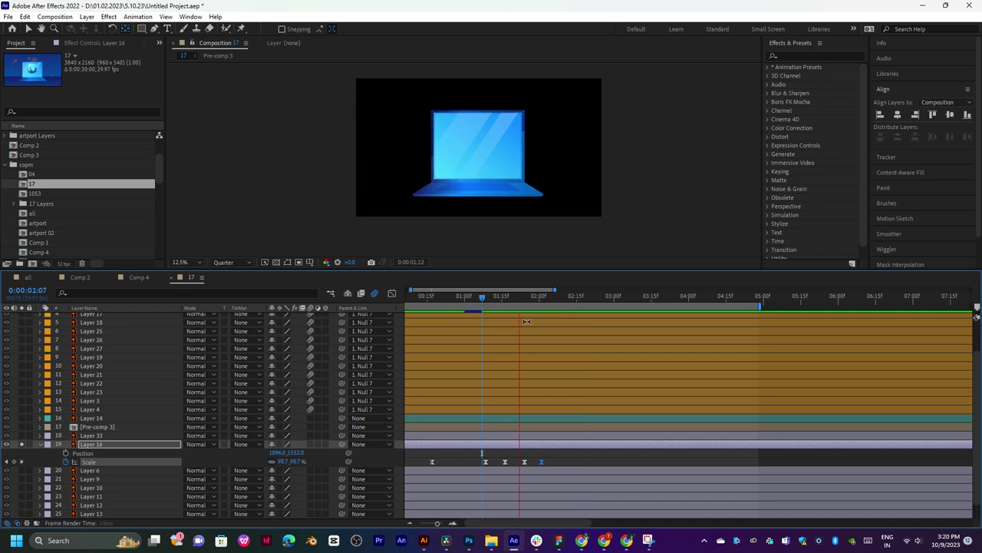
{"action": "key", "text": "space"}
{"action": "key", "text": "space"}
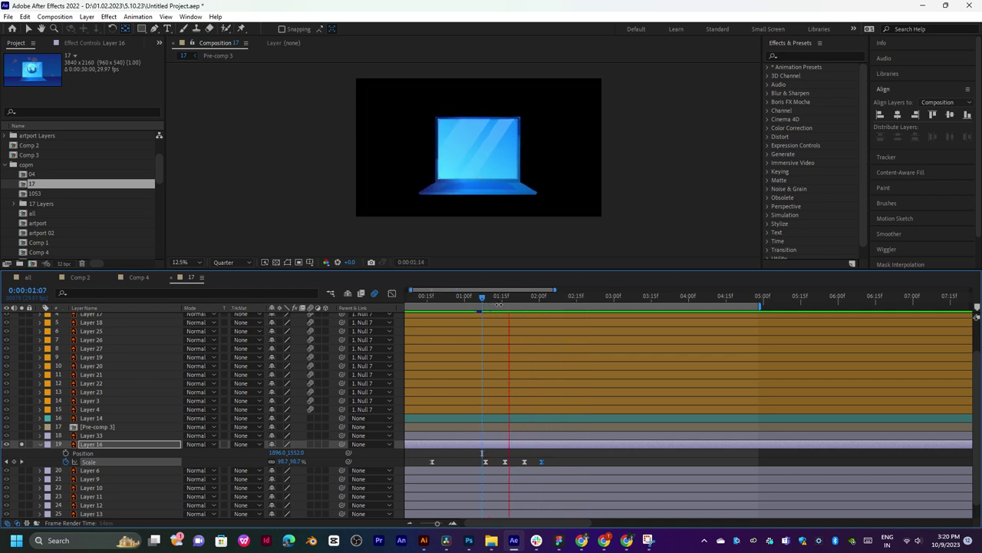
{"action": "key", "text": "space"}
{"action": "mouse_move", "coordinate": [490, 301]}
{"action": "left_mouse_down"}
{"action": "mouse_move", "coordinate": [544, 298]}
{"action": "mouse_move", "coordinate": [485, 312]}
{"action": "mouse_move", "coordinate": [548, 318]}
{"action": "mouse_move", "coordinate": [473, 336]}
{"action": "left_mouse_up"}
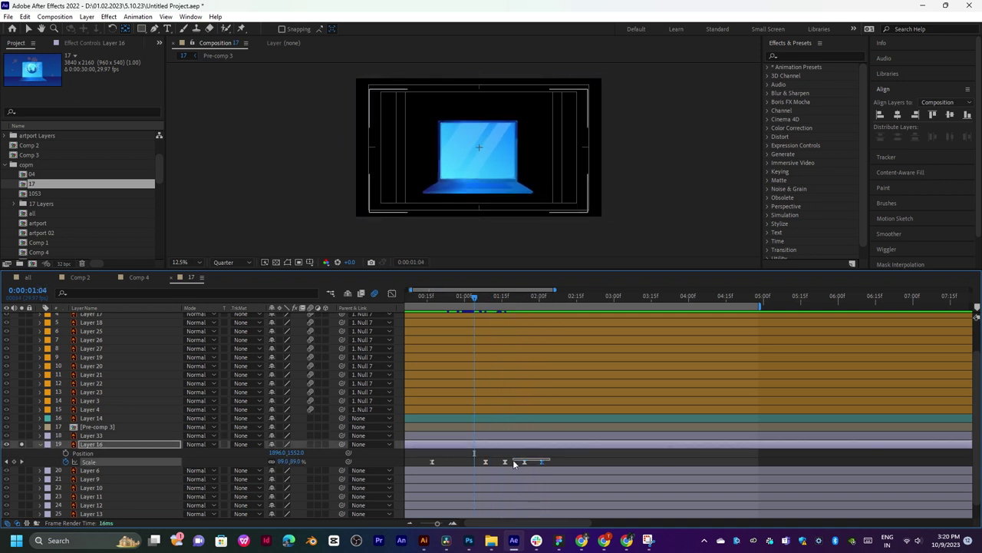
Shift the Scale keyframes to start at 0:00 and compress them for a quicker bounce.
{"action": "scroll", "coordinate": [468, 461], "scroll_direction": "left", "scroll_amount": 2}
{"action": "left_click_drag", "start_coordinate": [450, 461], "coordinate": [410, 461]}
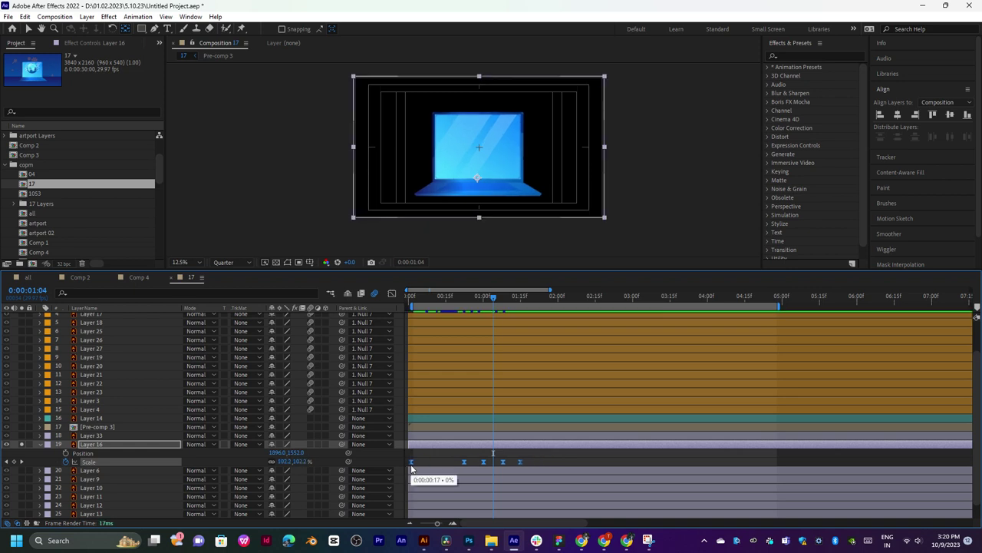
{"action": "left_click_drag", "start_coordinate": [534, 459], "coordinate": [459, 465]}
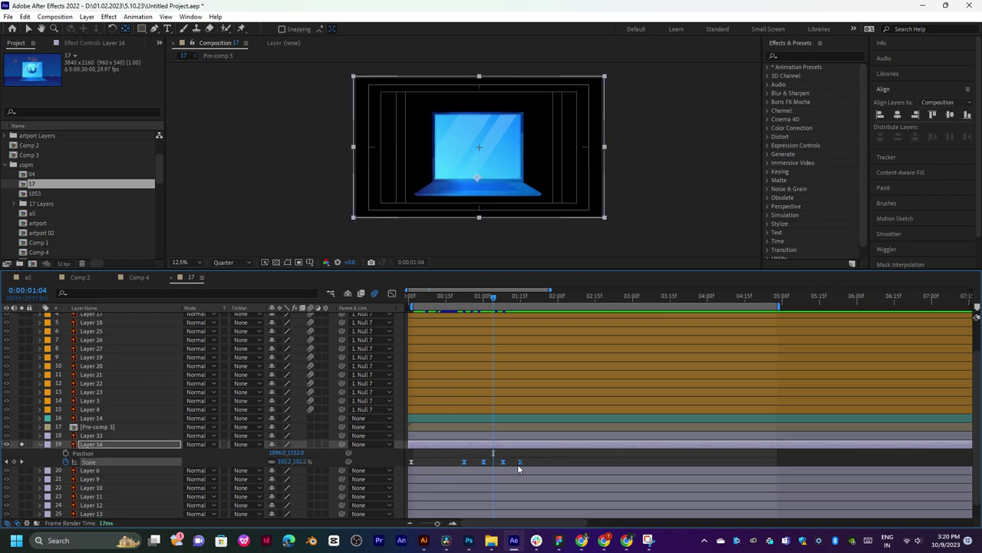
{"action": "left_click_drag", "start_coordinate": [518, 463], "coordinate": [500, 465], "text": "alt"}
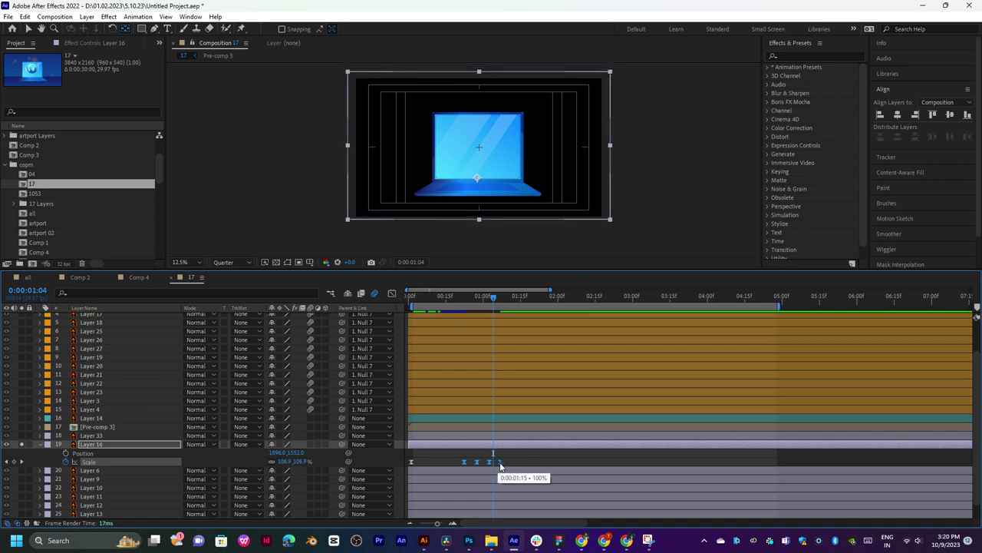
{"action": "left_click_drag", "start_coordinate": [501, 466], "coordinate": [476, 464], "text": "alt"}
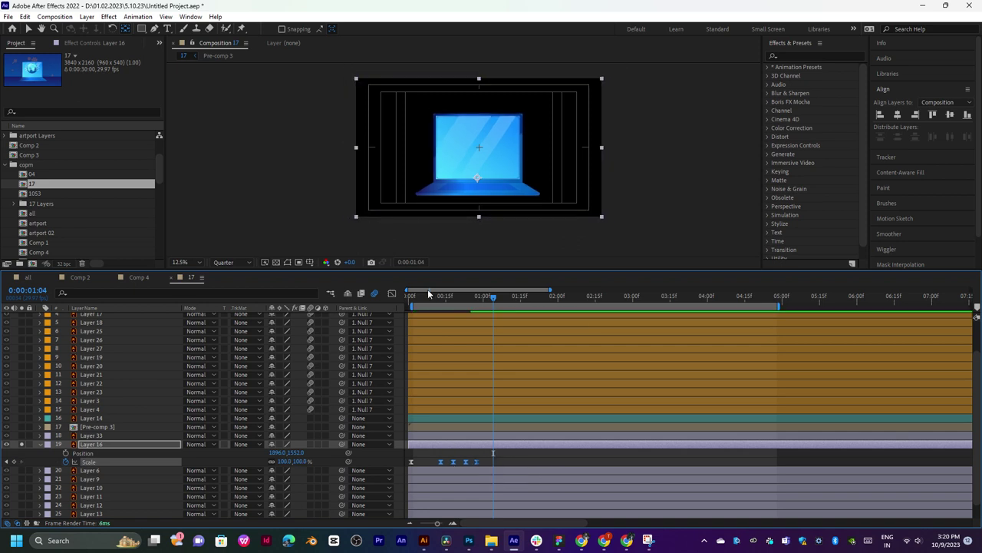
{"action": "key", "text": "Home"}
{"action": "key", "text": "space"}
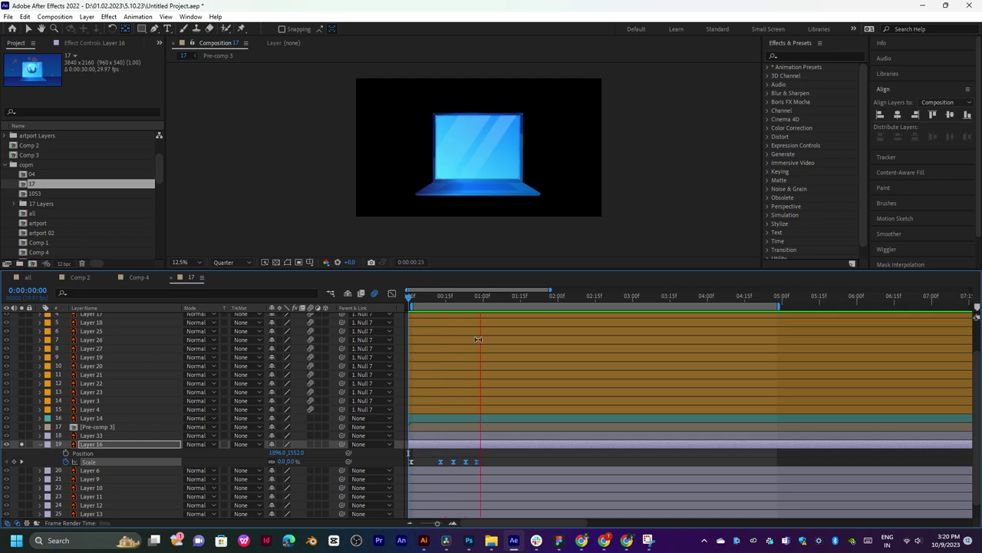
{"action": "left_click", "coordinate": [448, 297]}
Unsolo the laptop and preview the full scene from the start.
{"action": "left_click", "coordinate": [22, 445]}
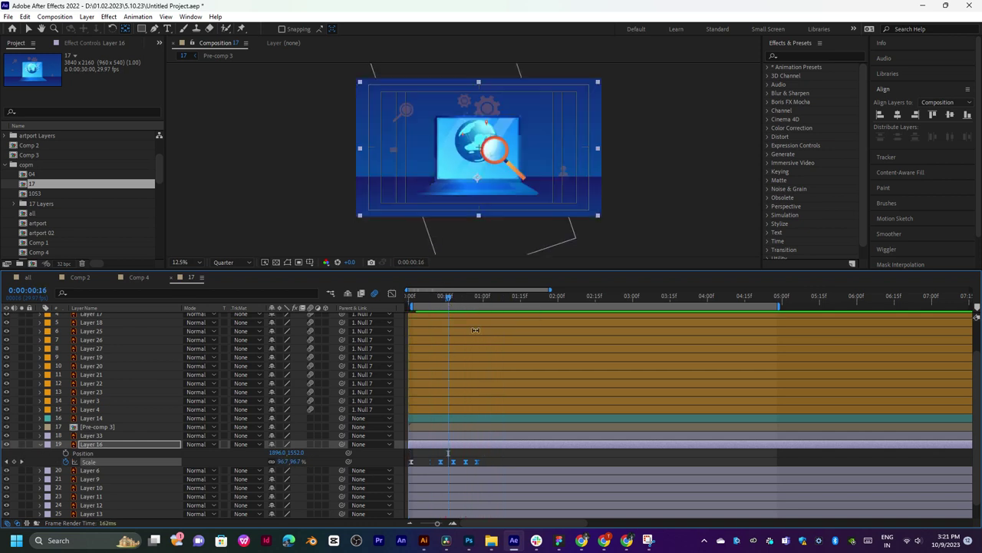
{"action": "left_click", "coordinate": [435, 299]}
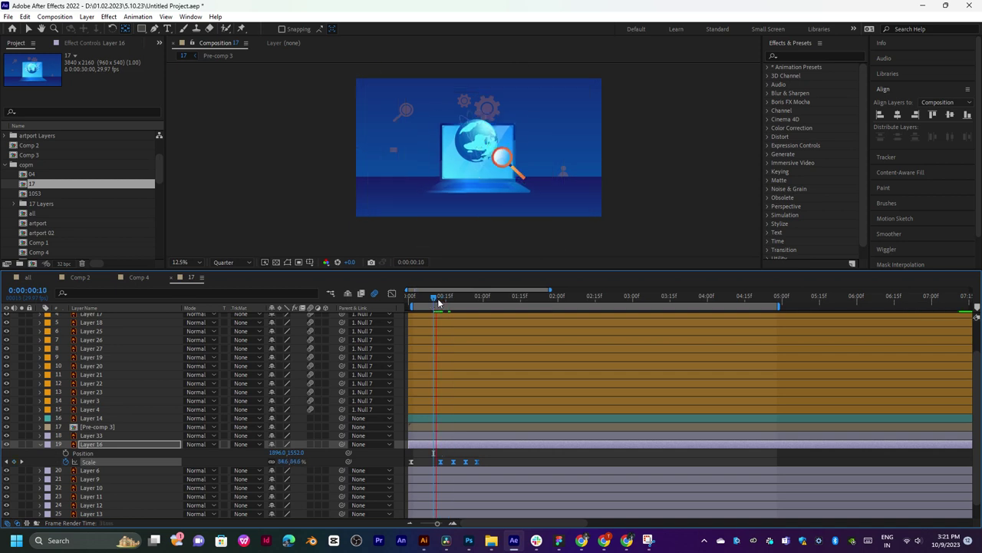
{"action": "left_click_drag", "start_coordinate": [438, 298], "coordinate": [423, 298]}
{"action": "key", "text": "space"}
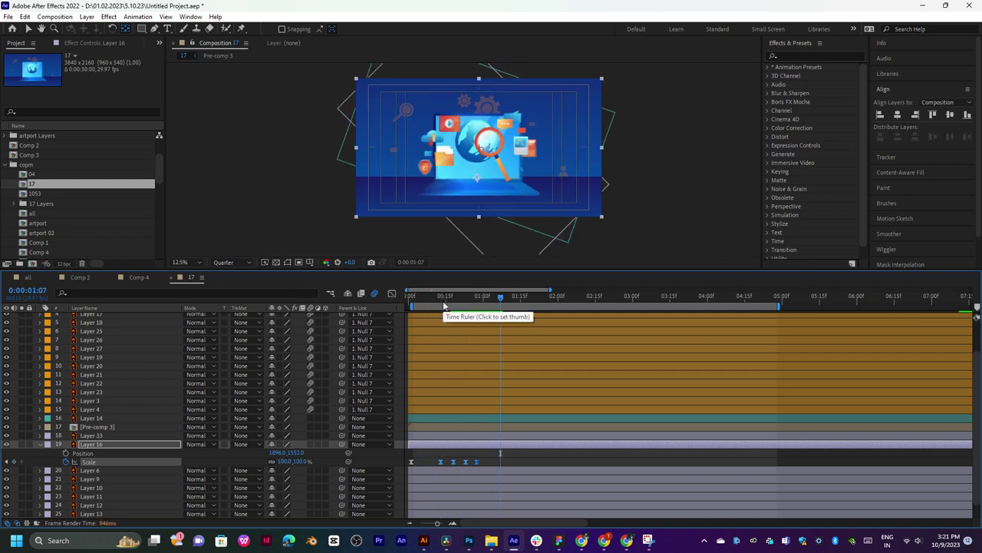
{"action": "left_click", "coordinate": [442, 298]}
{"action": "key", "text": "space"}
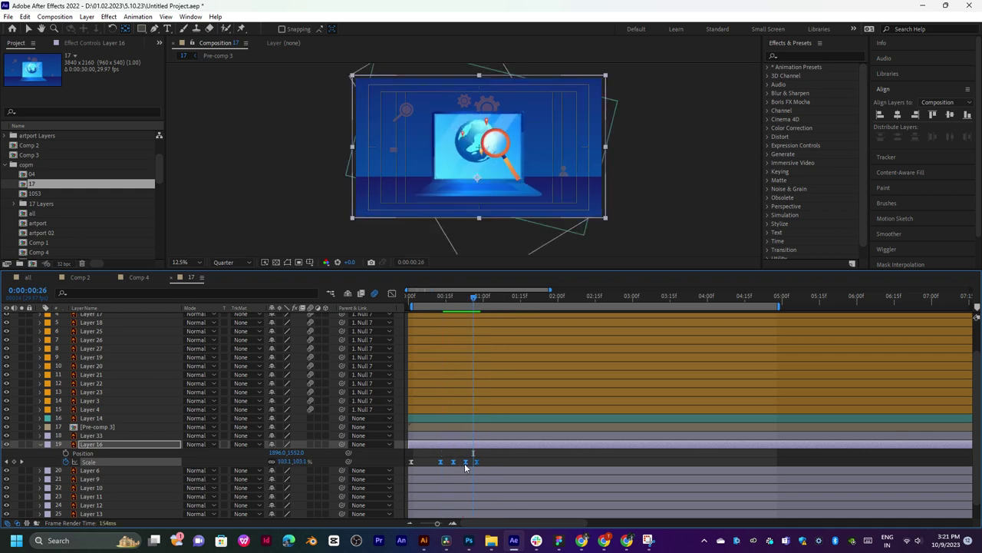
{"action": "left_click", "coordinate": [415, 300]}
{"action": "key", "text": "space"}
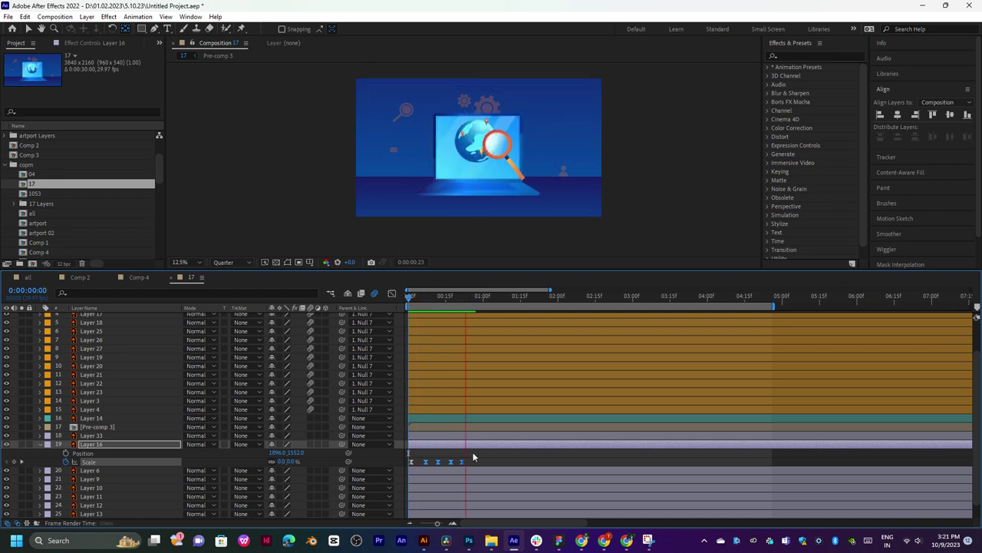
Move the laptop's 100% Scale keyframe to frame 21 and preview the bounce.
{"action": "left_click", "coordinate": [431, 461]}
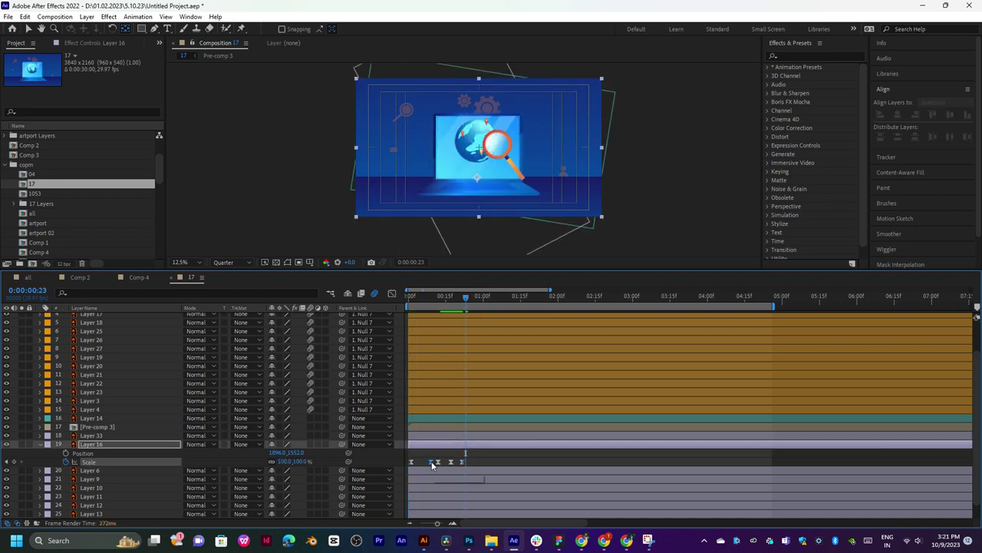
{"action": "left_click_drag", "start_coordinate": [450, 461], "coordinate": [452, 461]}
{"action": "key", "text": "space"}
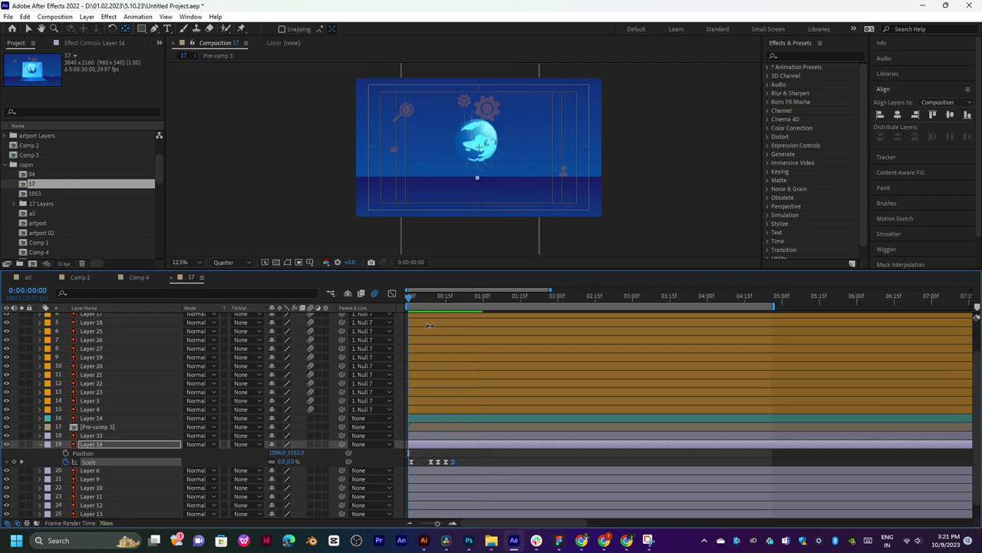
{"action": "mouse_move", "coordinate": [420, 298]}
{"action": "left_mouse_down"}
{"action": "mouse_move", "coordinate": [408, 308]}
{"action": "mouse_move", "coordinate": [450, 306]}
{"action": "mouse_move", "coordinate": [421, 328]}
{"action": "left_mouse_up"}
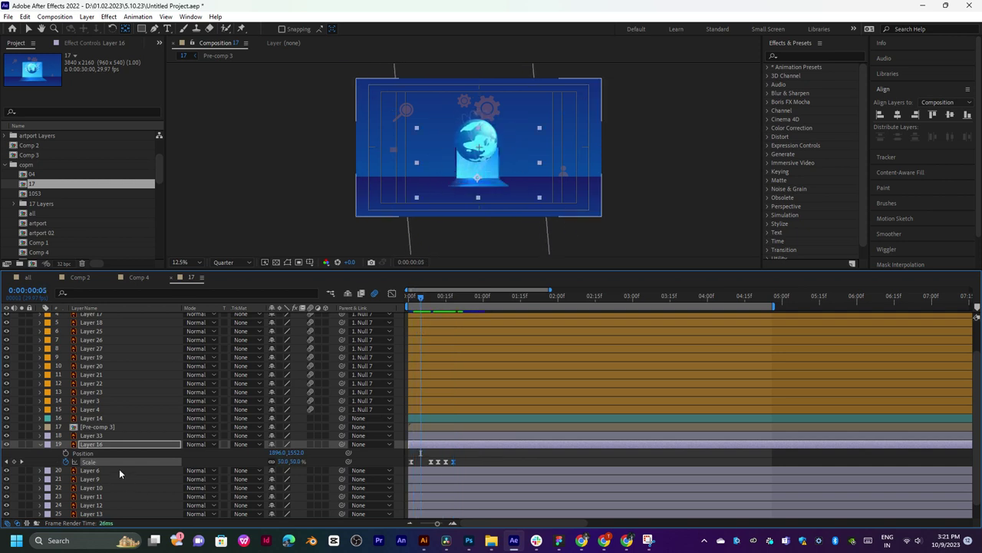
Solo the globe (Layer 33) and the laptop (Layer 16) in turn to identify them.
{"action": "left_click", "coordinate": [112, 436]}
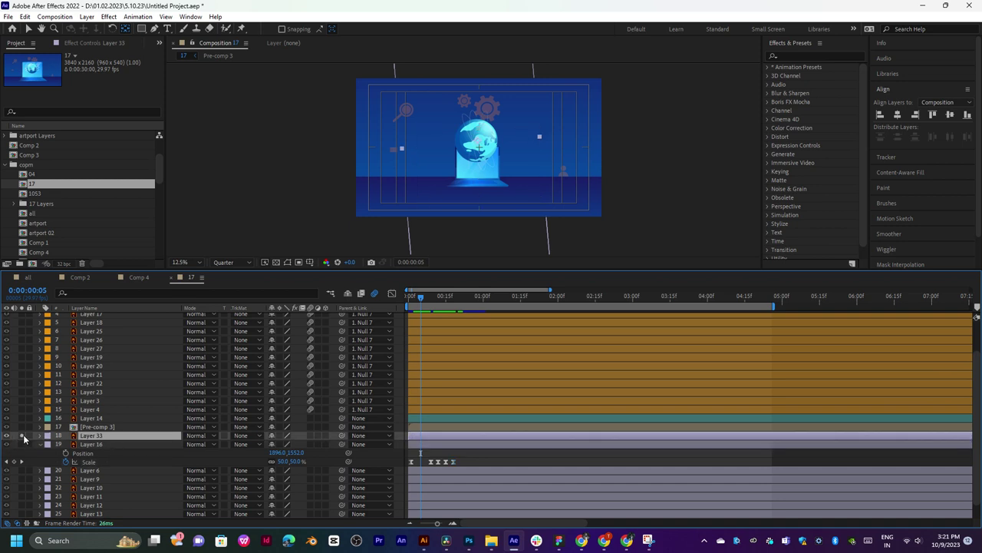
{"action": "left_click", "coordinate": [24, 435]}
{"action": "left_click", "coordinate": [23, 435]}
{"action": "left_click", "coordinate": [23, 444]}
{"action": "left_click", "coordinate": [23, 444]}
{"action": "left_click", "coordinate": [88, 445]}
{"action": "left_click", "coordinate": [96, 436], "text": "shift"}
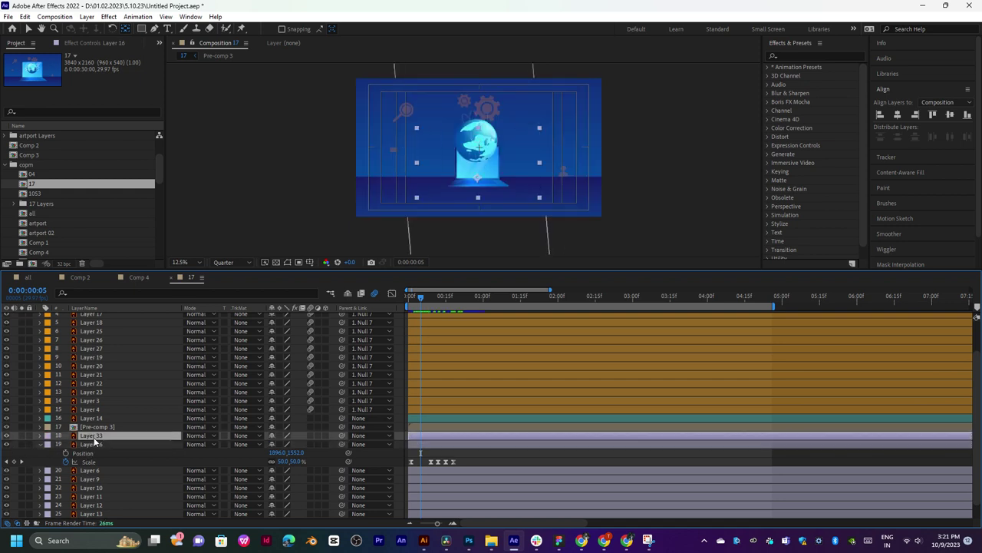
{"action": "left_click", "coordinate": [24, 435]}
Parent Layer 33 to Layer 16 and preview the globe following the laptop.
{"action": "mouse_move", "coordinate": [342, 435]}
{"action": "left_mouse_down"}
{"action": "mouse_move", "coordinate": [86, 452]}
{"action": "mouse_move", "coordinate": [90, 444]}
{"action": "left_mouse_up"}
{"action": "key", "text": "space"}
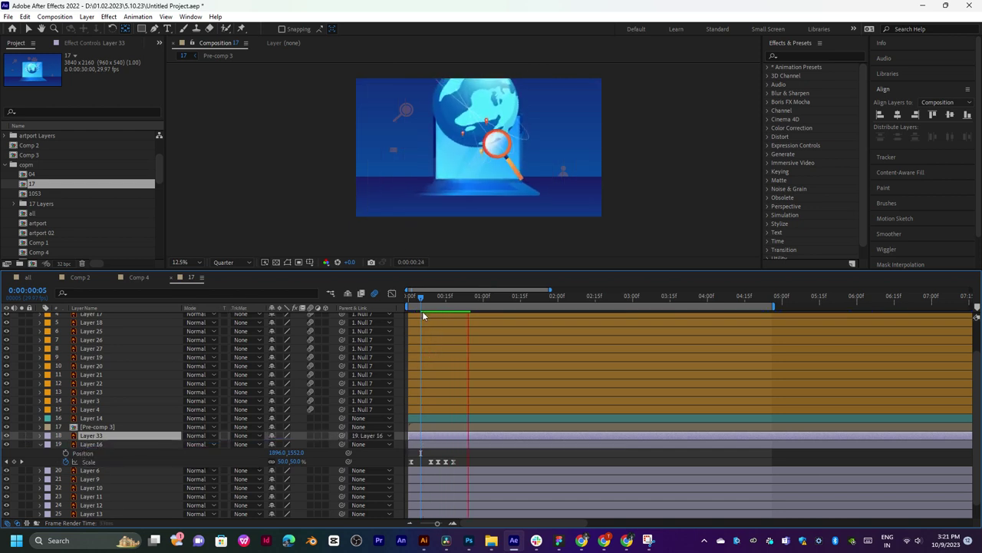
{"action": "mouse_move", "coordinate": [419, 296]}
{"action": "left_mouse_down"}
{"action": "mouse_move", "coordinate": [439, 300]}
{"action": "mouse_move", "coordinate": [422, 297]}
{"action": "left_mouse_up"}
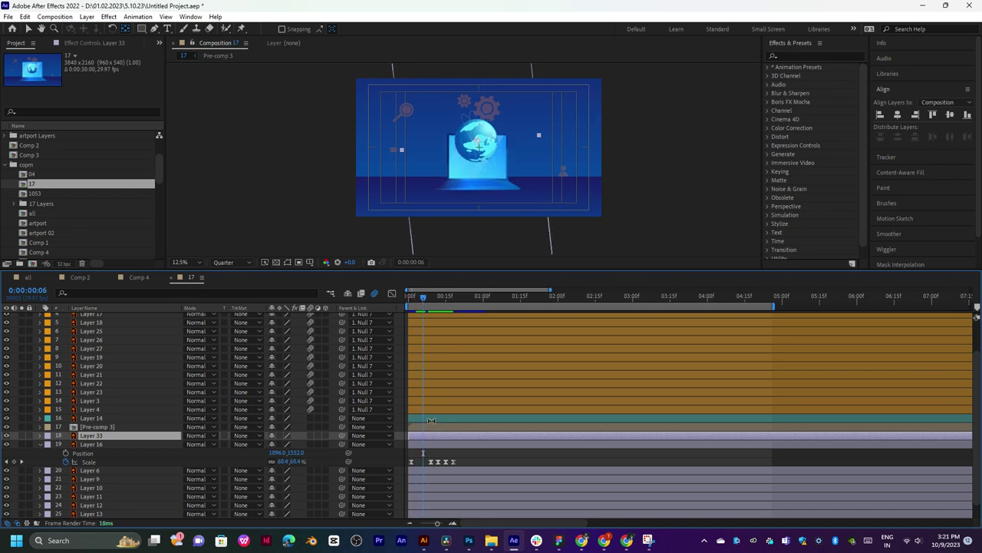
{"action": "key", "text": "r"}
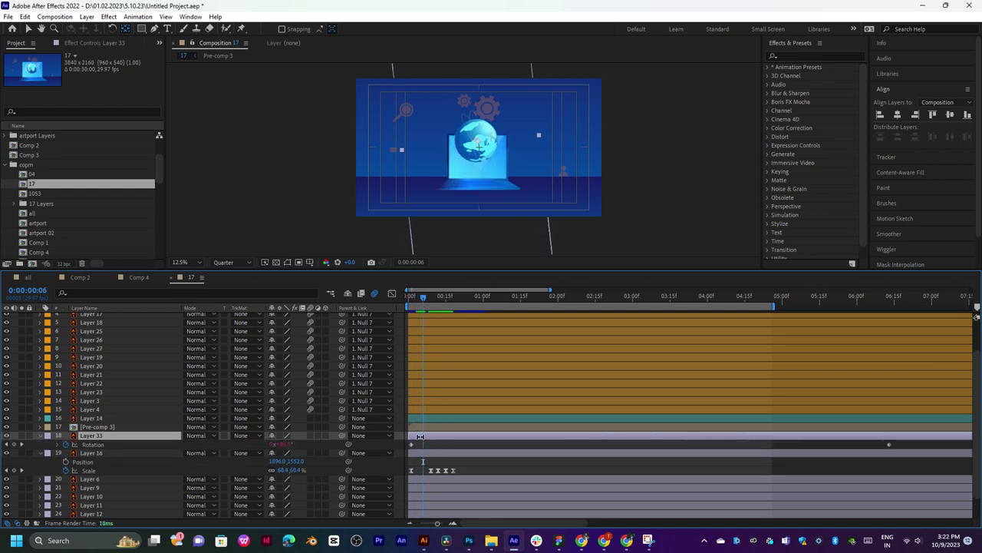
Set the globe's Scale to 0% at frame 16 as the start of its pop-in.
{"action": "mouse_move", "coordinate": [425, 295]}
{"action": "left_mouse_down"}
{"action": "mouse_move", "coordinate": [457, 295]}
{"action": "mouse_move", "coordinate": [451, 302]}
{"action": "left_mouse_up"}
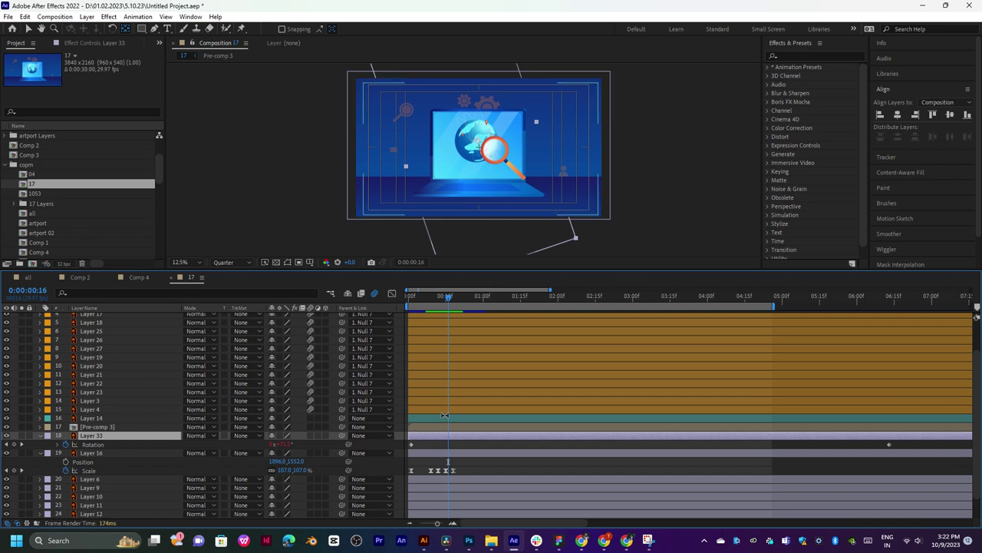
{"action": "key", "text": "s"}
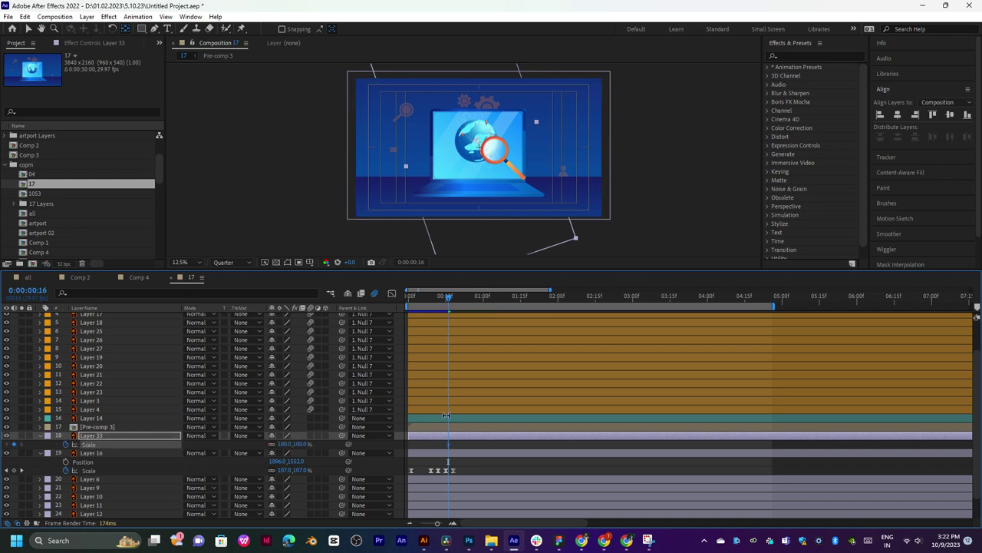
{"action": "left_click", "coordinate": [284, 443]}
{"action": "type", "text": "0"}
{"action": "key", "text": "Return"}
Scrub and preview the globe growing to 100% from around frame 13.
{"action": "left_click_drag", "start_coordinate": [448, 296], "coordinate": [423, 296]}
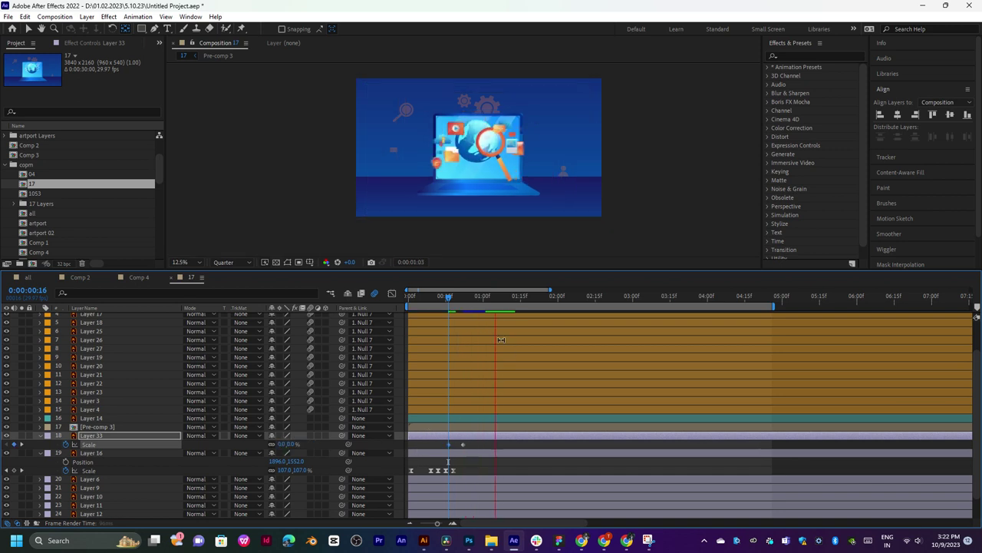
{"action": "key", "text": "space"}
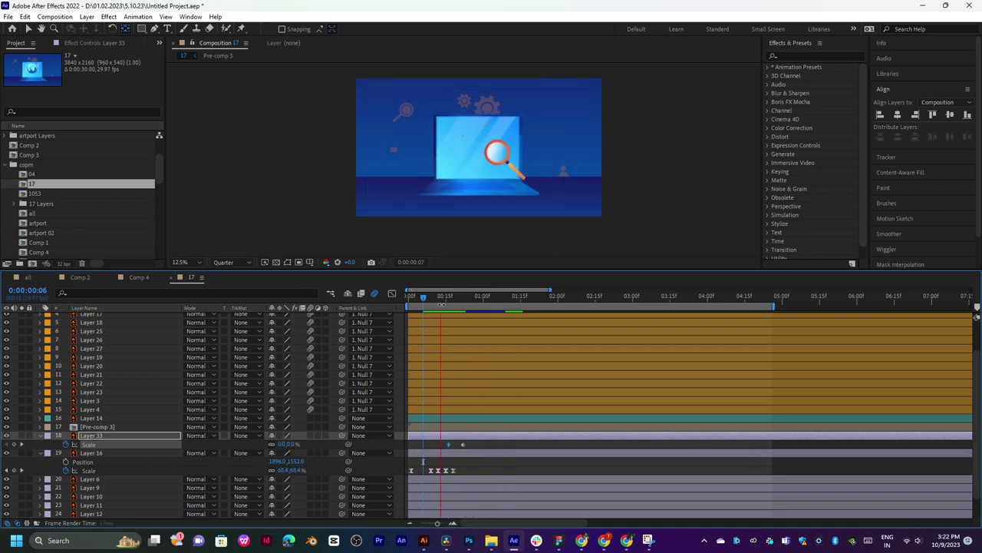
{"action": "key", "text": "space"}
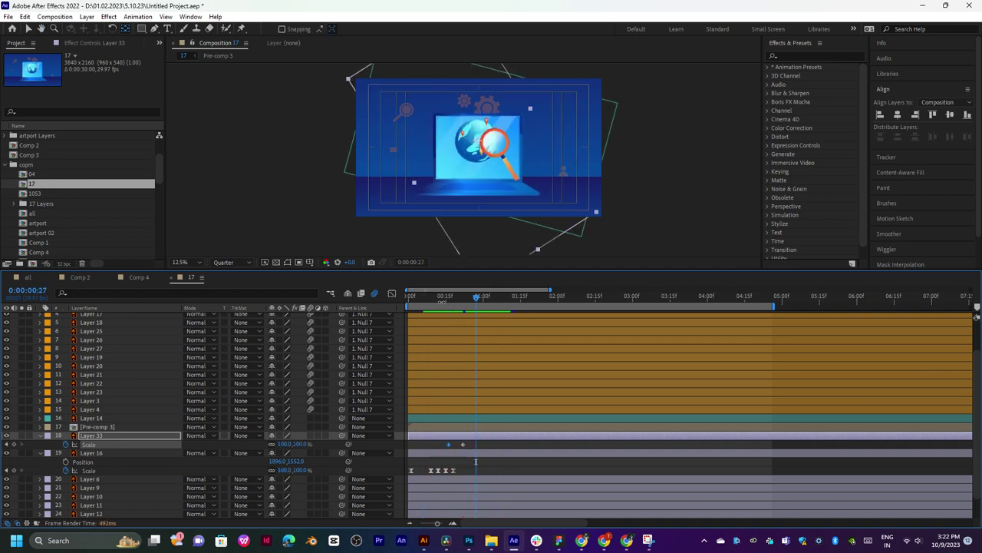
{"action": "left_click", "coordinate": [442, 296]}
{"action": "key", "text": "space"}
{"action": "left_click_drag", "start_coordinate": [436, 304], "coordinate": [463, 305]}
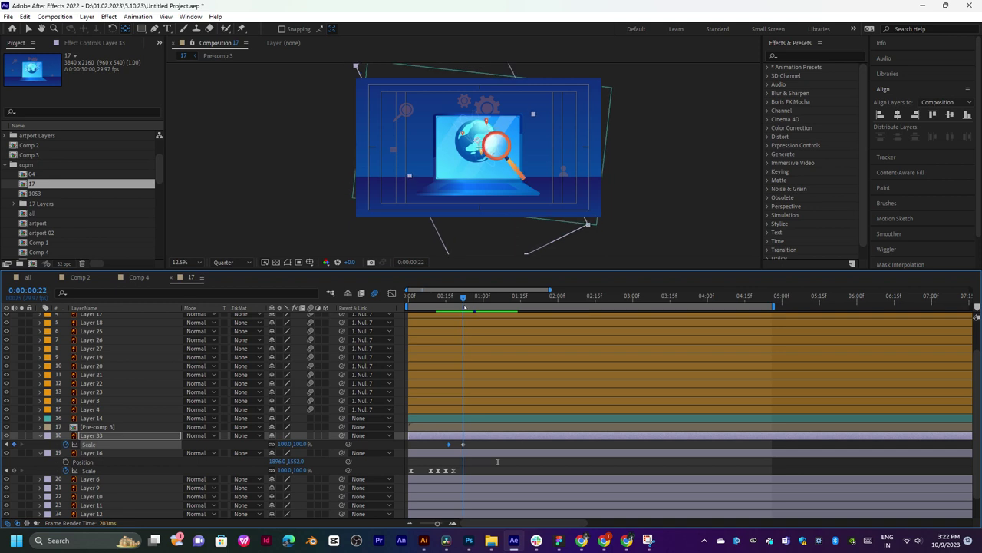
Apply Easy Ease to the globe's Scale keyframes and nudge the 100% key slightly later.
{"action": "right_click", "coordinate": [448, 445]}
{"action": "mouse_move", "coordinate": [499, 436]}
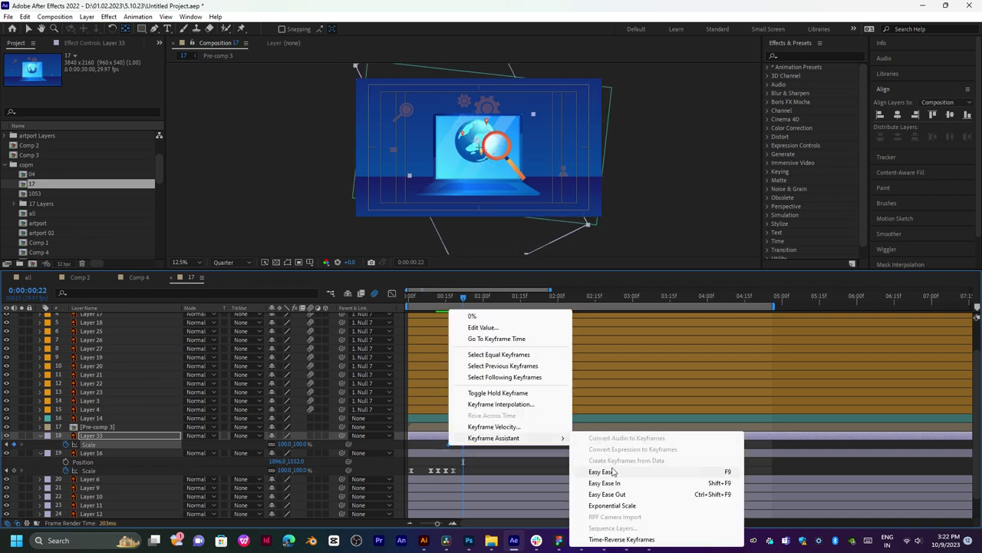
{"action": "left_click", "coordinate": [613, 471]}
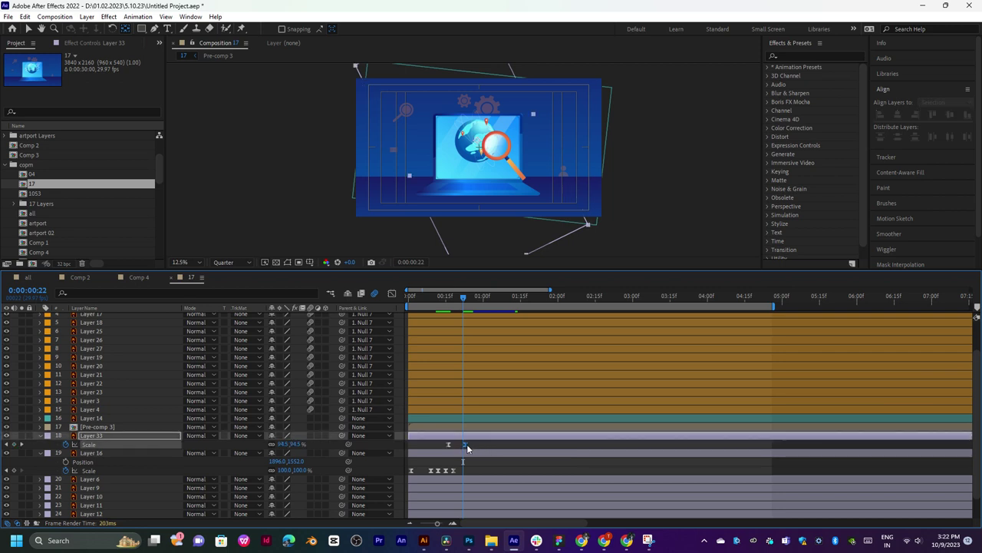
{"action": "left_click_drag", "start_coordinate": [462, 444], "coordinate": [473, 445]}
Preview the eased globe pop-in from frame 14, then from the start.
{"action": "left_click", "coordinate": [442, 299]}
{"action": "key", "text": "space"}
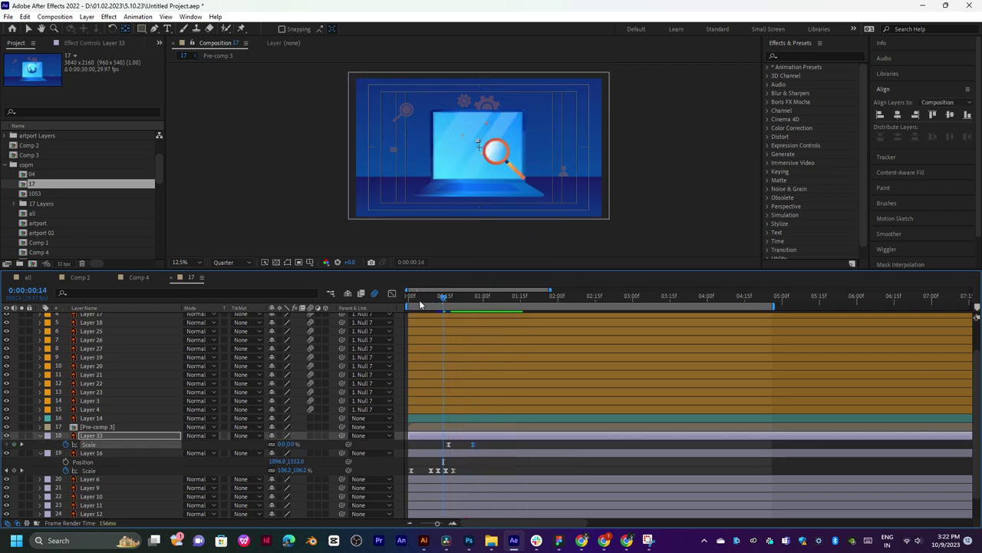
{"action": "left_click", "coordinate": [410, 297]}
{"action": "key", "text": "space"}
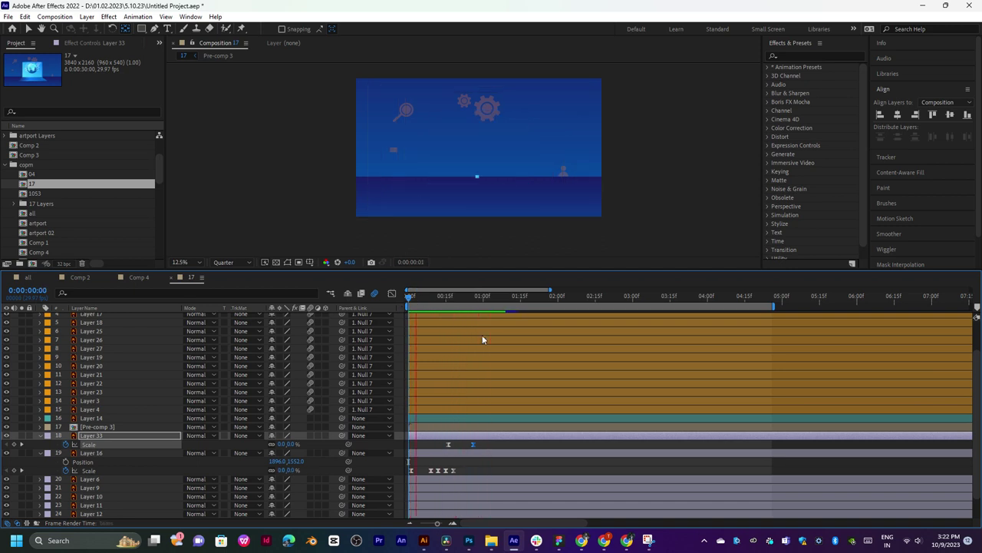
{"action": "left_click", "coordinate": [430, 295]}
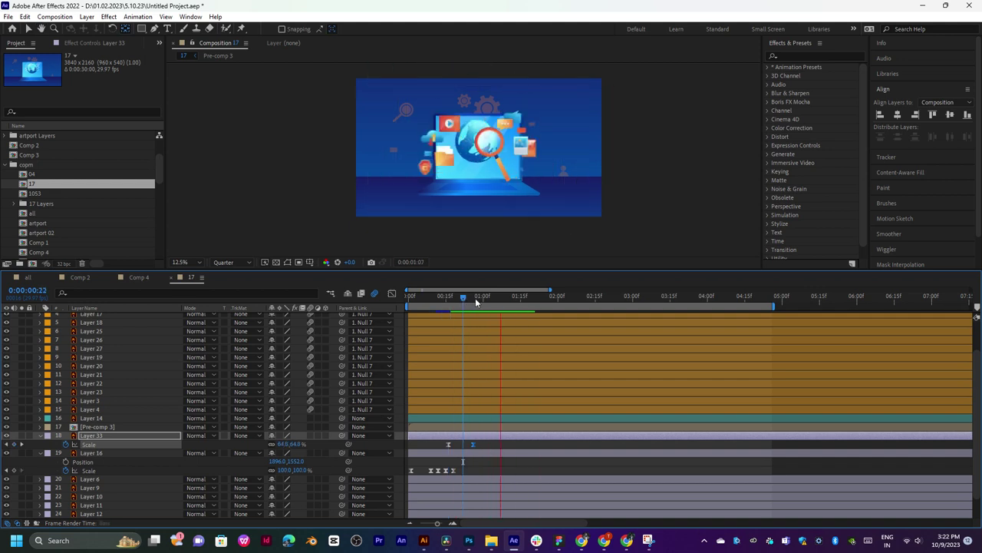
{"action": "left_click", "coordinate": [476, 303]}
Move the final Scale keyframe to about 0:00:01:01, check the speed graph, and preview.
{"action": "mouse_move", "coordinate": [472, 444]}
{"action": "left_mouse_down"}
{"action": "mouse_move", "coordinate": [485, 445]}
{"action": "mouse_move", "coordinate": [448, 503]}
{"action": "mouse_move", "coordinate": [466, 490]}
{"action": "mouse_move", "coordinate": [449, 490]}
{"action": "left_mouse_up"}
{"action": "left_click", "coordinate": [392, 293]}
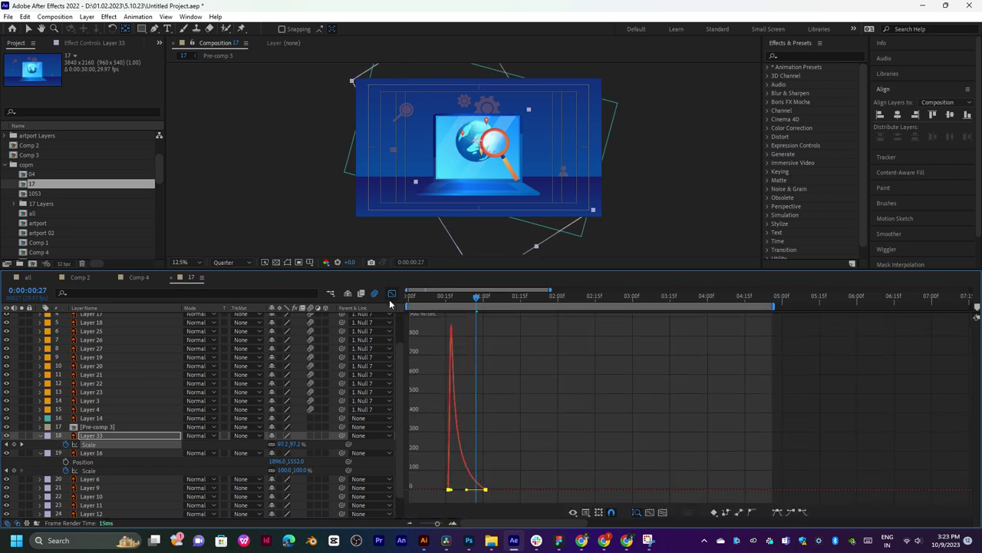
{"action": "left_click", "coordinate": [391, 295]}
{"action": "key", "text": "space"}
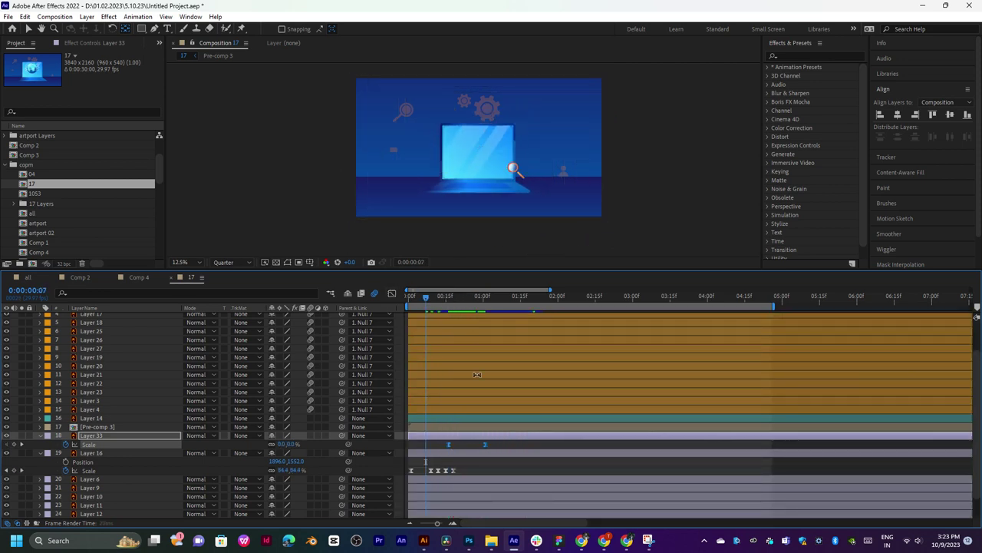
{"action": "key", "text": "space"}
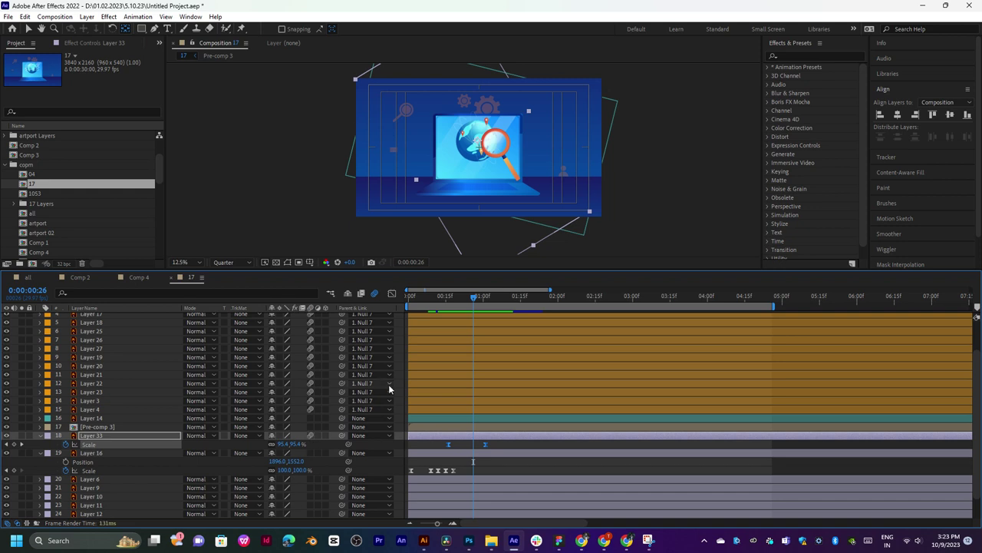
{"action": "left_click", "coordinate": [439, 298]}
{"action": "key", "text": "space"}
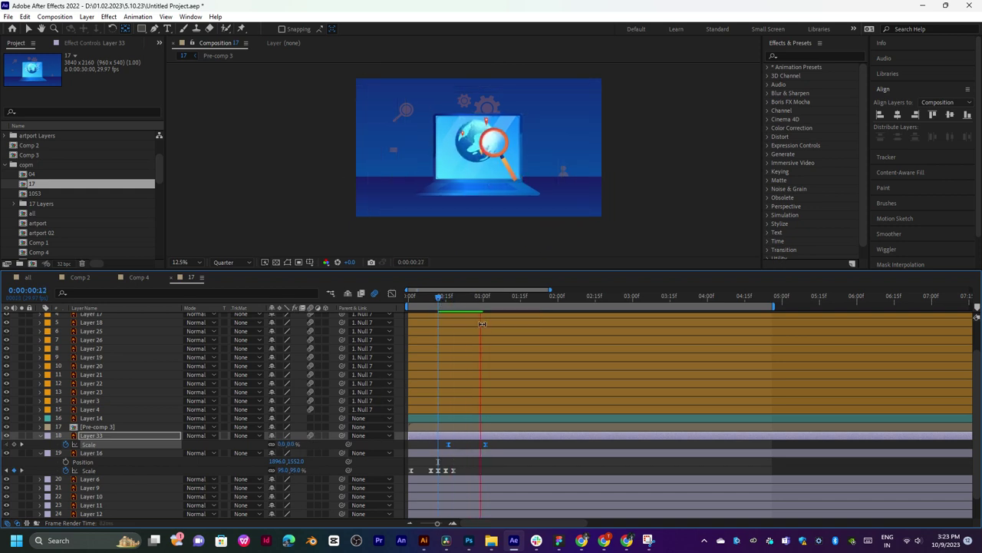
{"action": "key", "text": "space"}
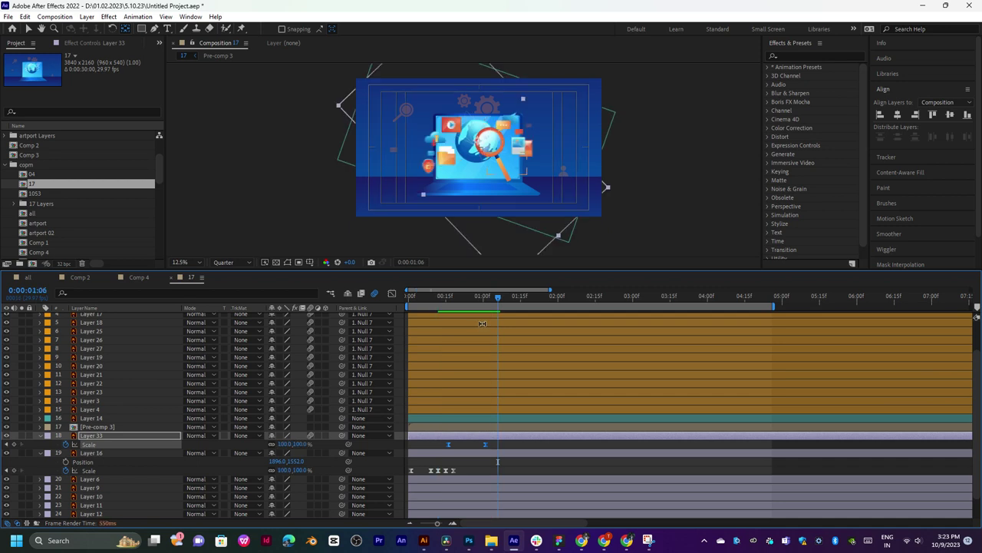